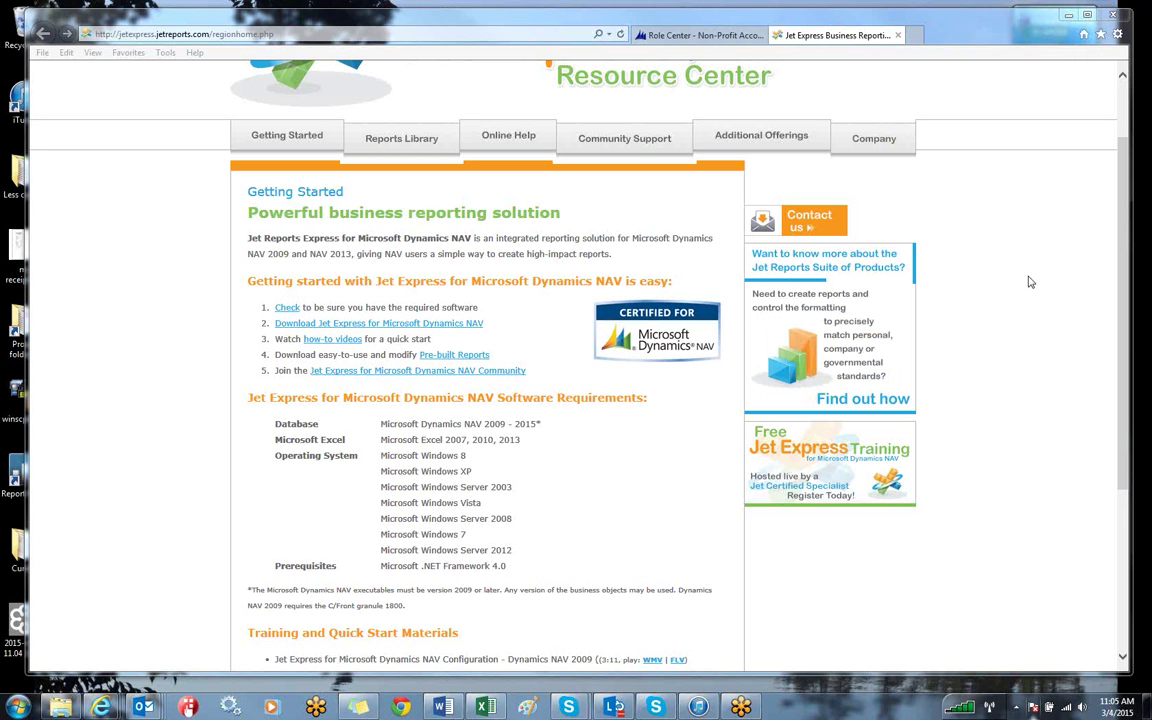
Step: Switch to the Excel workbook and open Jet's Data Source Settings to its web service connection details
scroll(1029, 282, "up", 2)
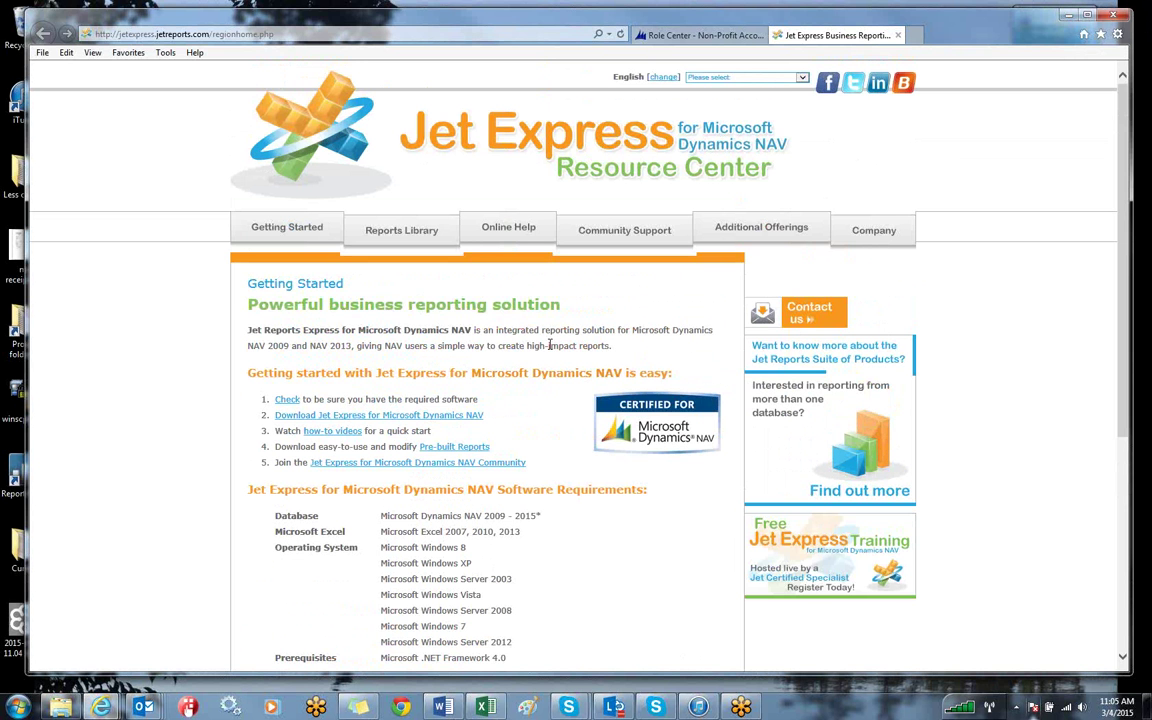
scroll(600, 448, "down", 3)
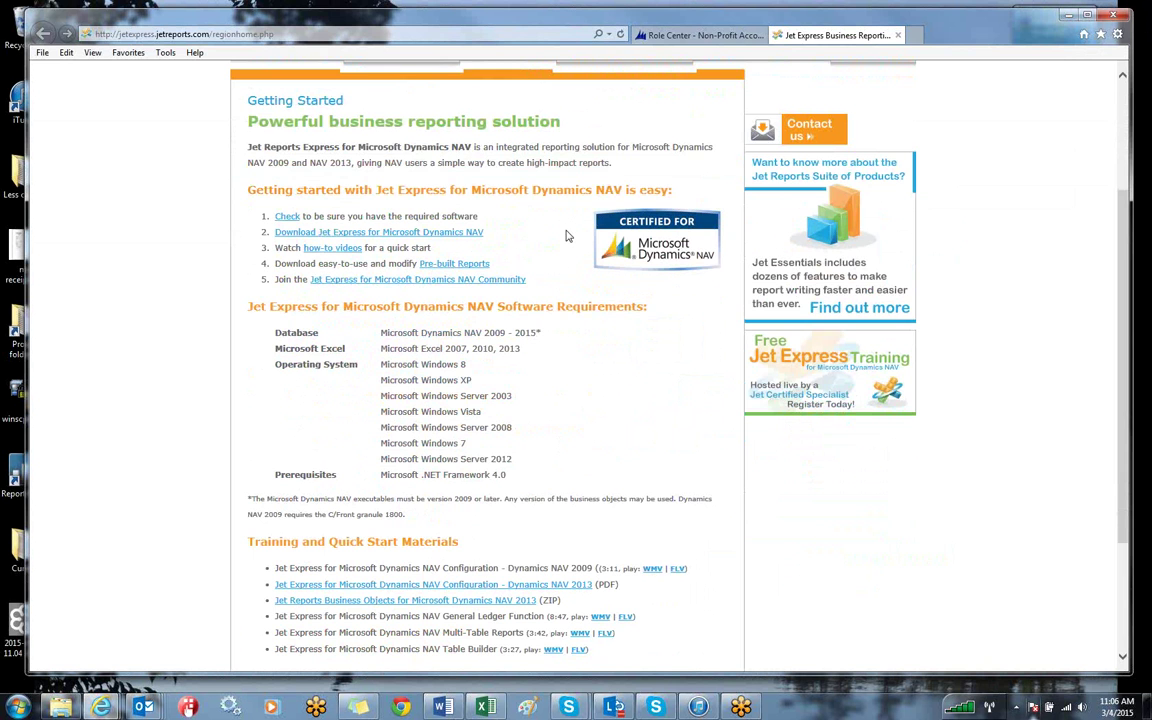
scroll(565, 235, "up", 1)
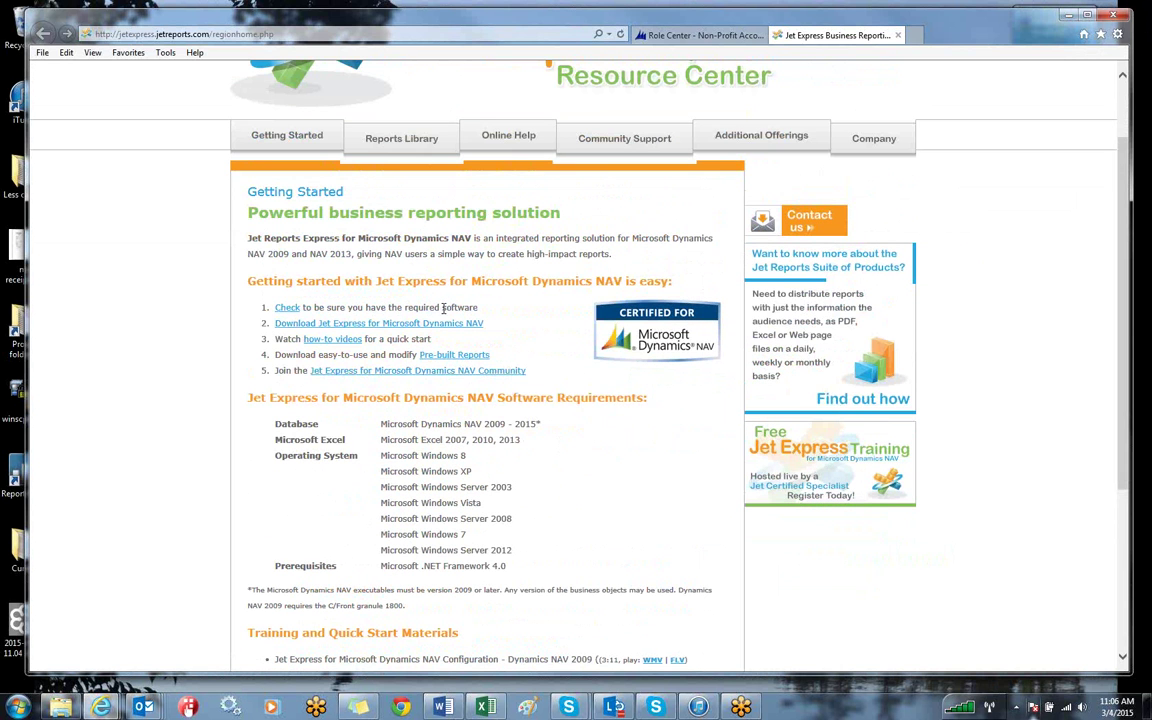
left_click(487, 707)
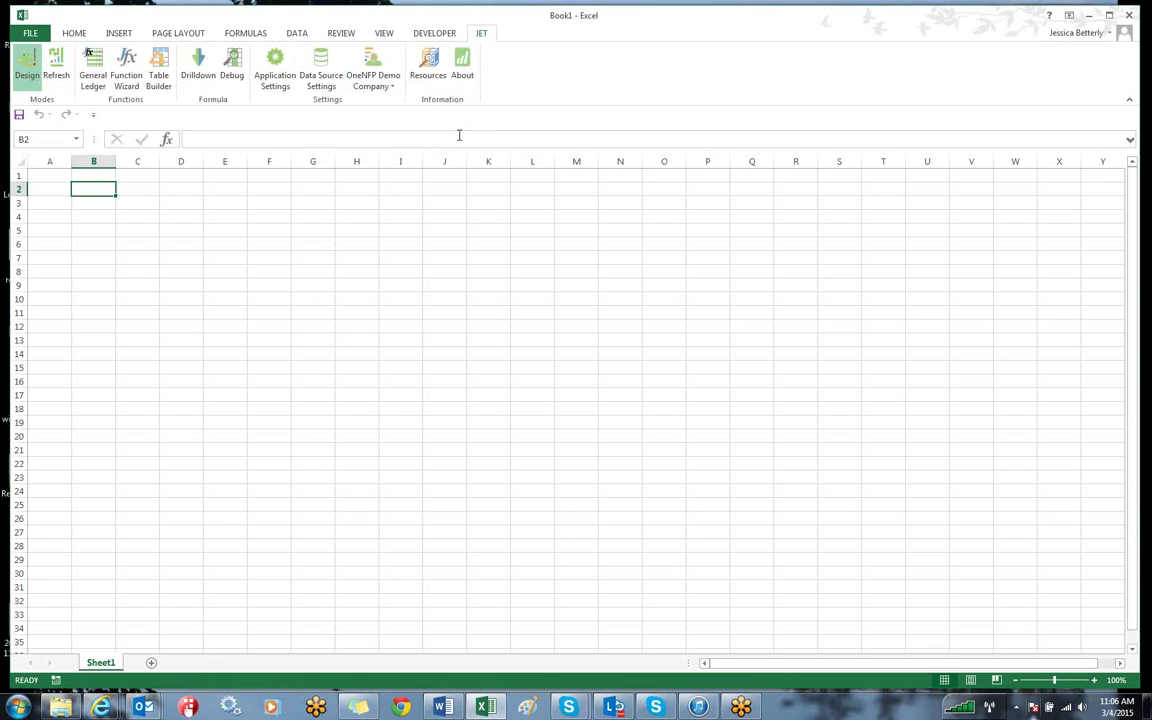
left_click(323, 65)
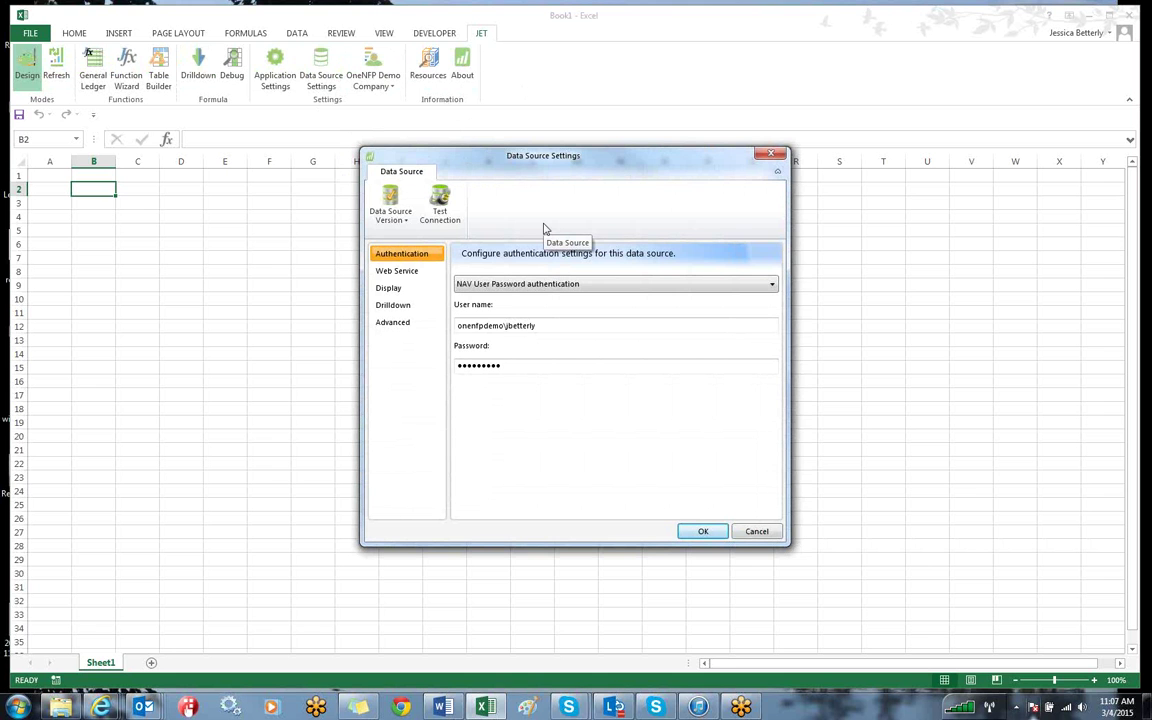
left_click(388, 275)
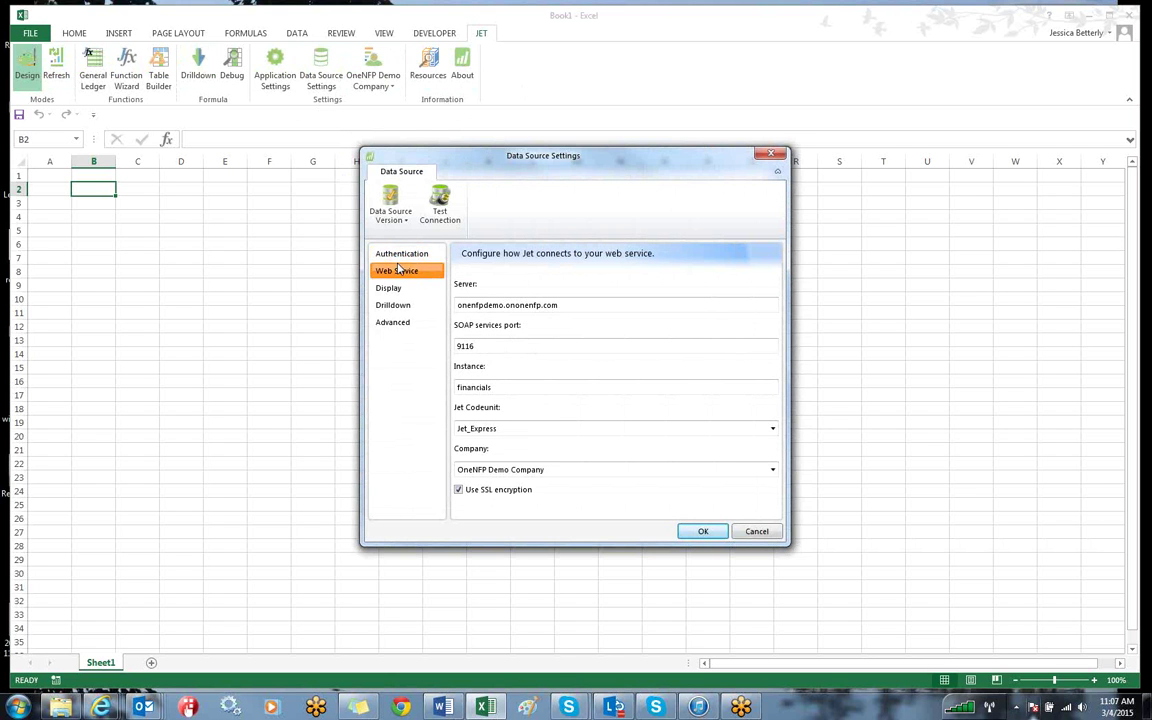
Step: Check the server address, SOAP port and authentication user name, then close the settings unchanged
left_click(561, 312)
double_click(484, 310)
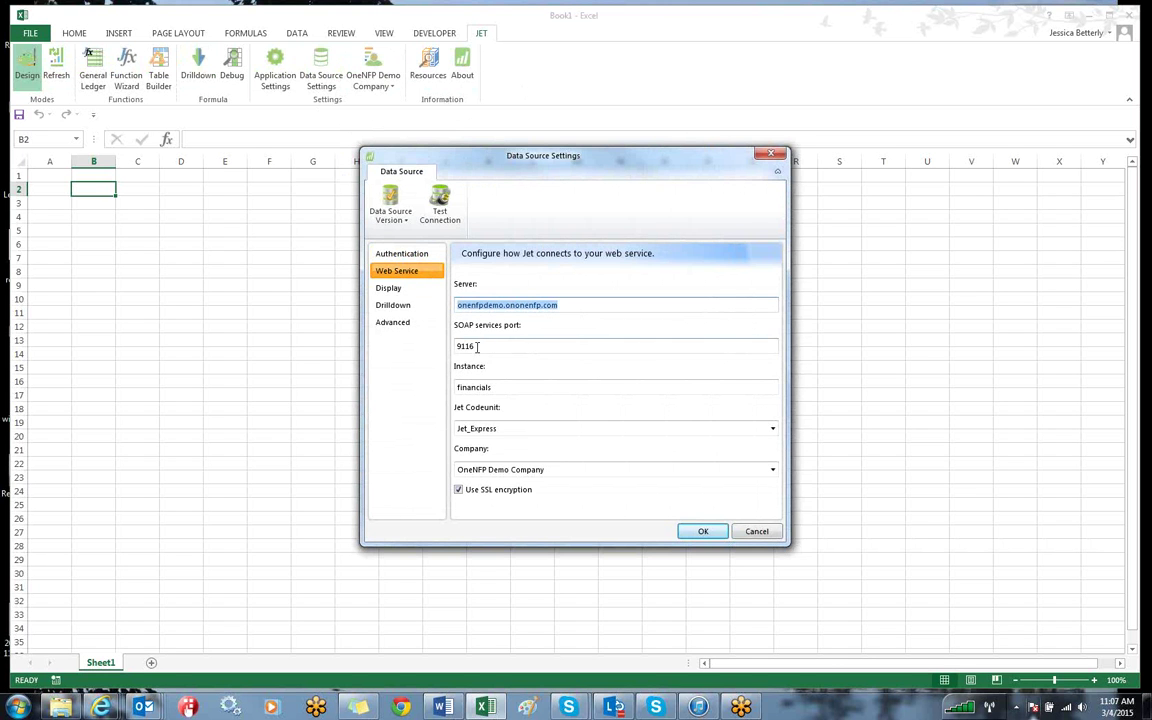
double_click(468, 347)
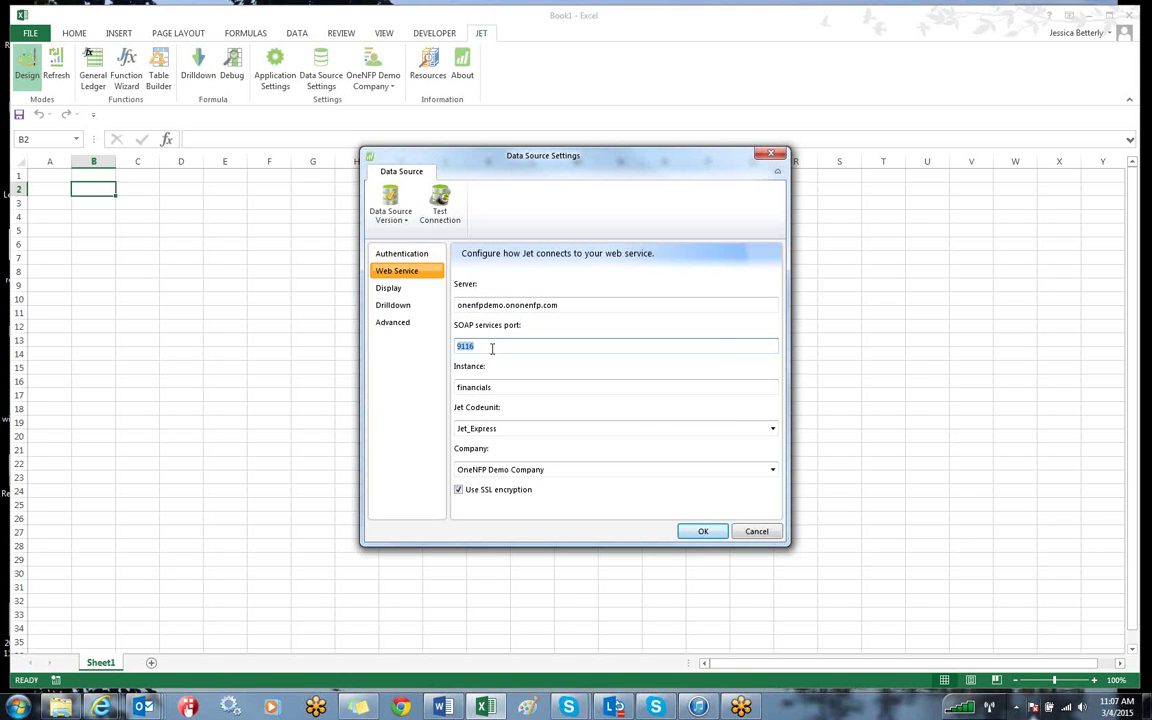
left_click(405, 256)
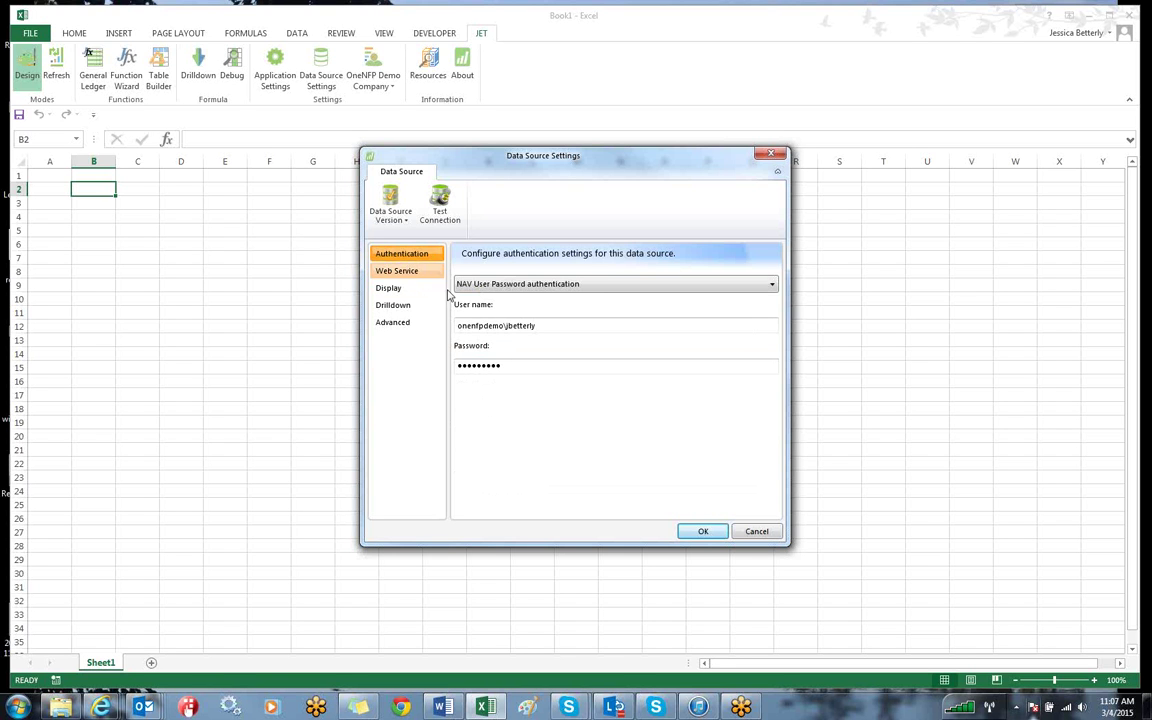
double_click(527, 325)
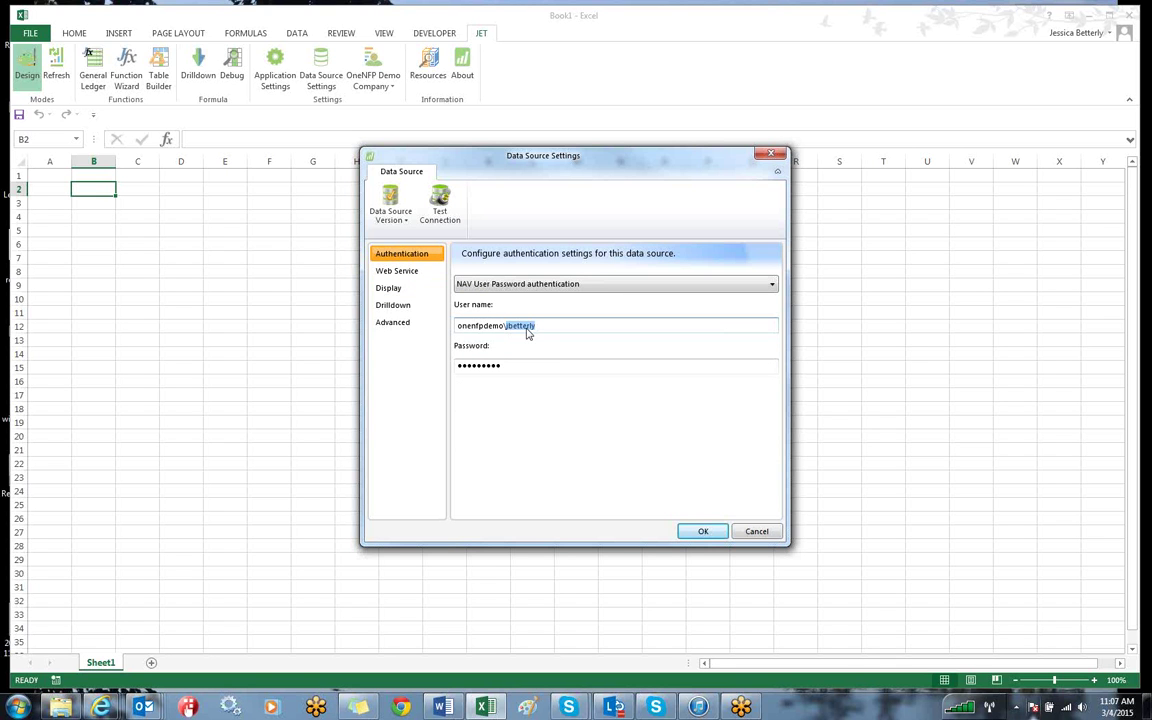
left_click(702, 531)
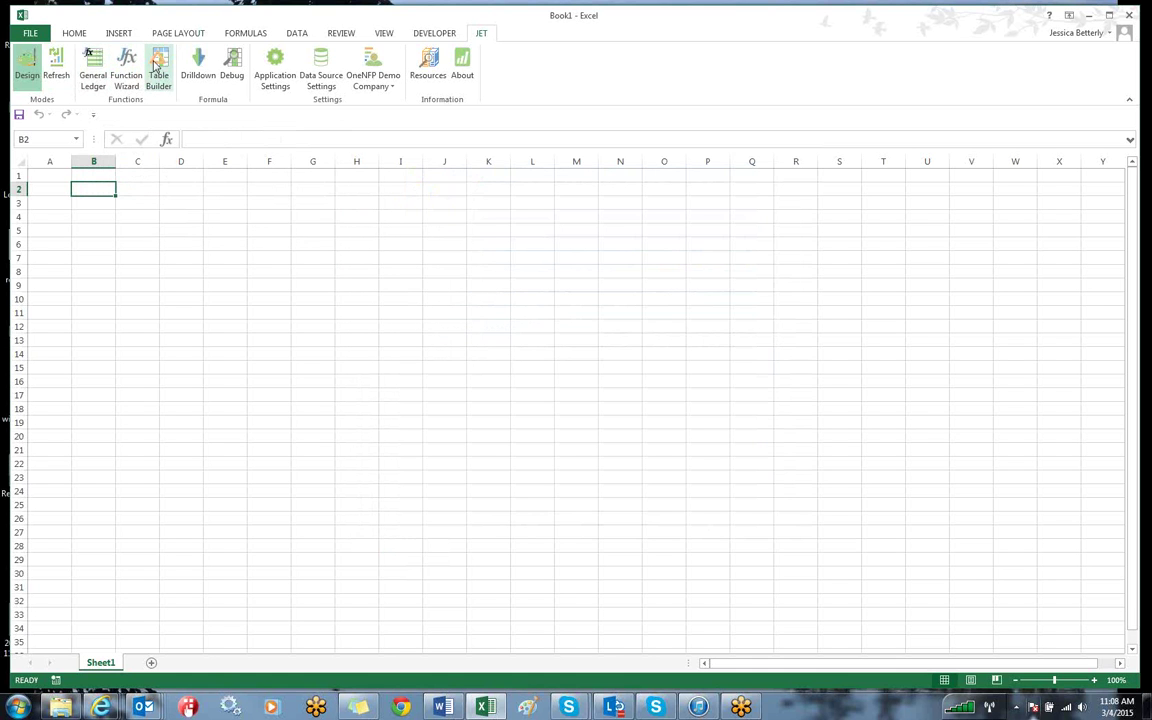
Step: Start a new Jet Table Builder report and list the tables available to add
left_click(159, 72)
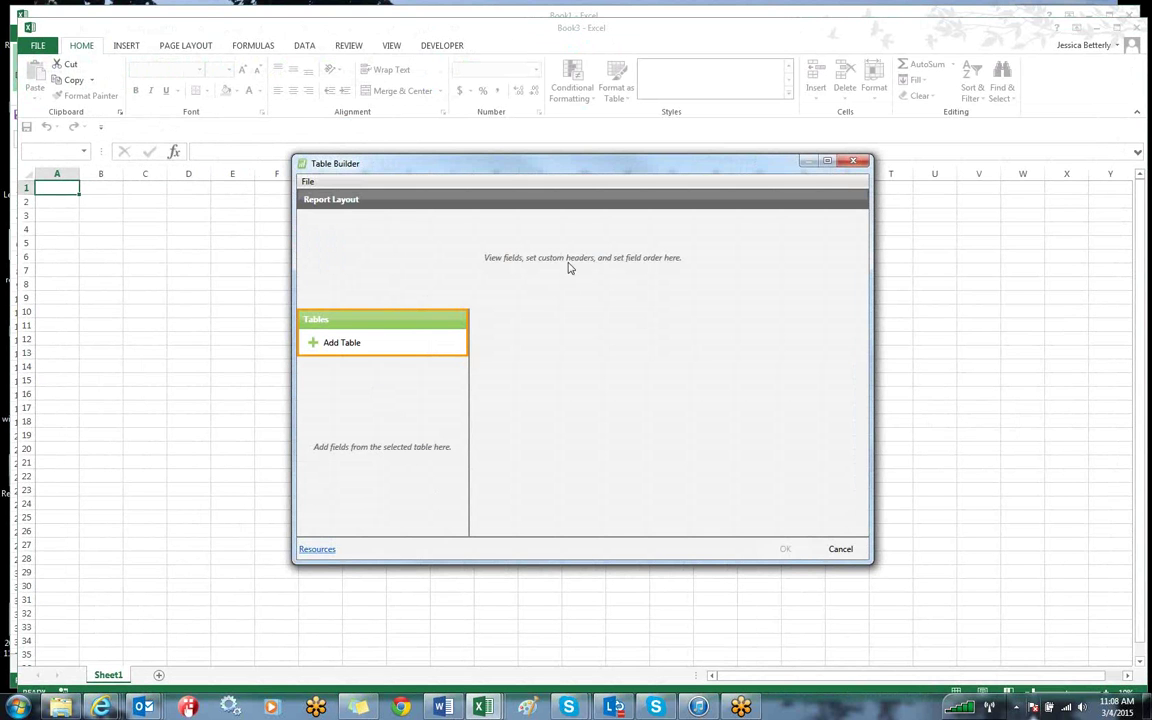
left_click(348, 344)
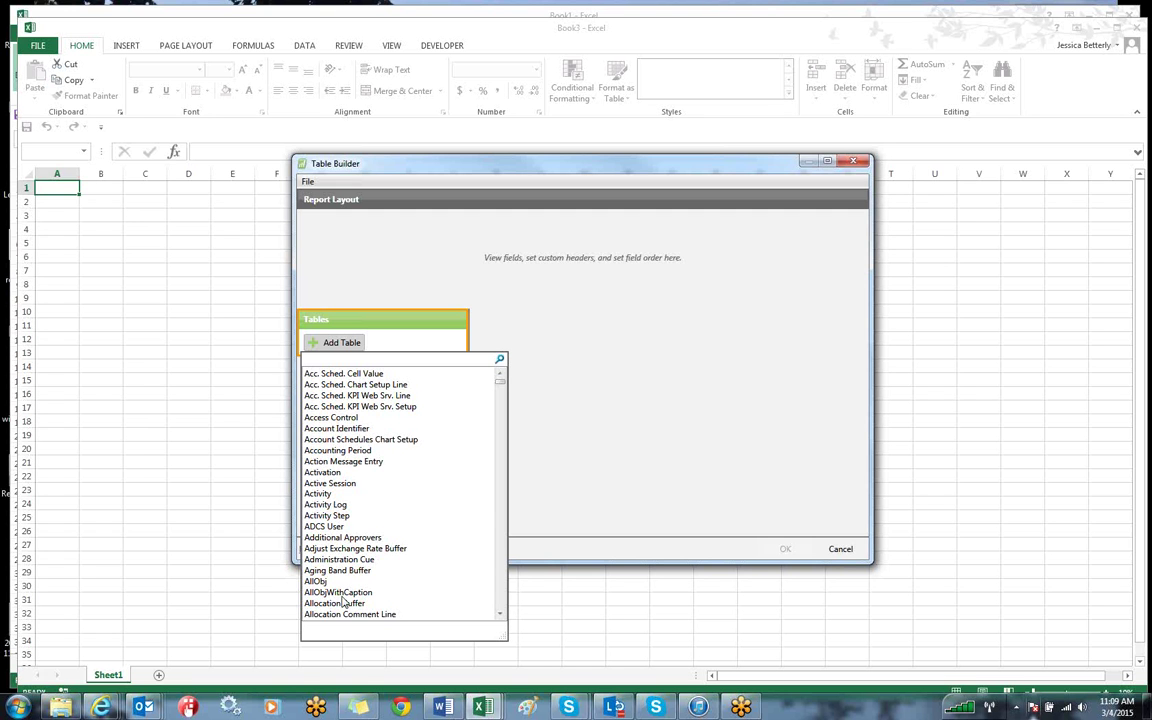
left_click(101, 706)
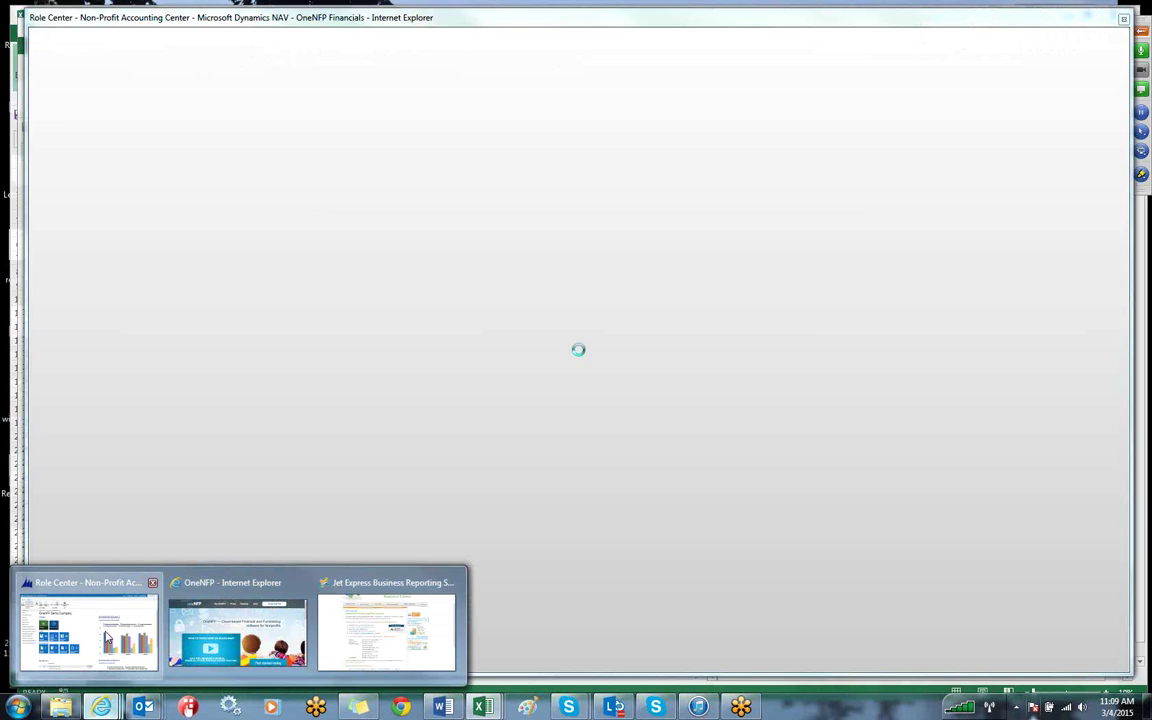
left_click(107, 637)
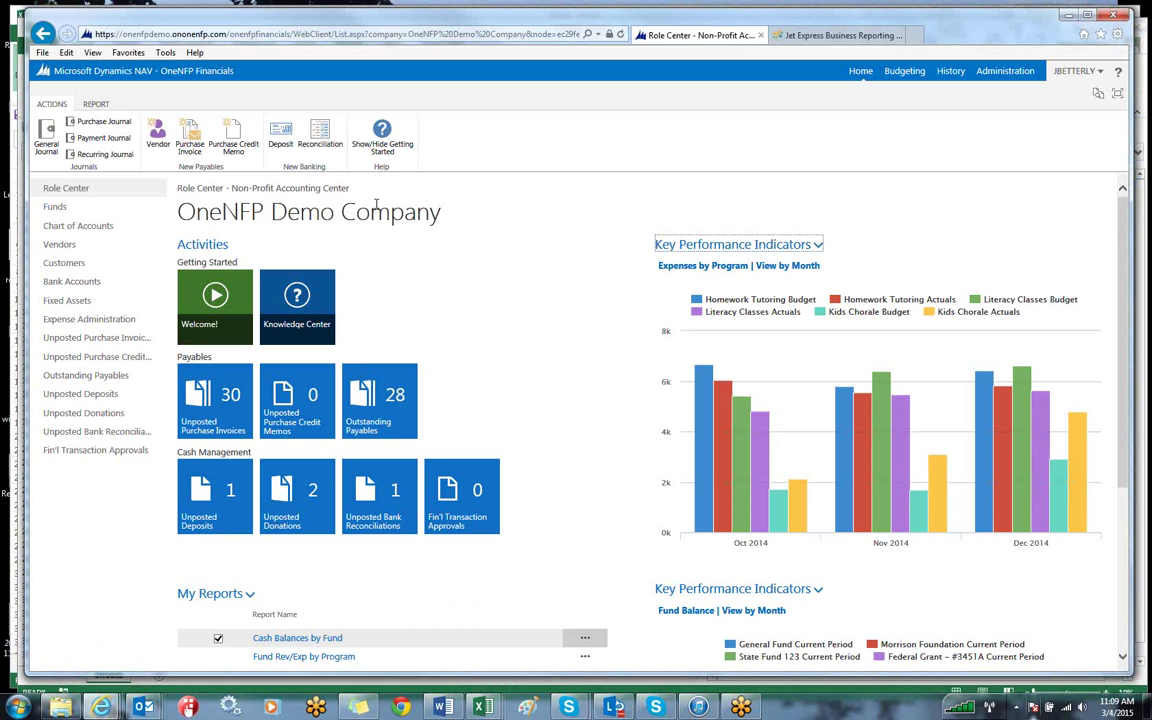
left_click(951, 73)
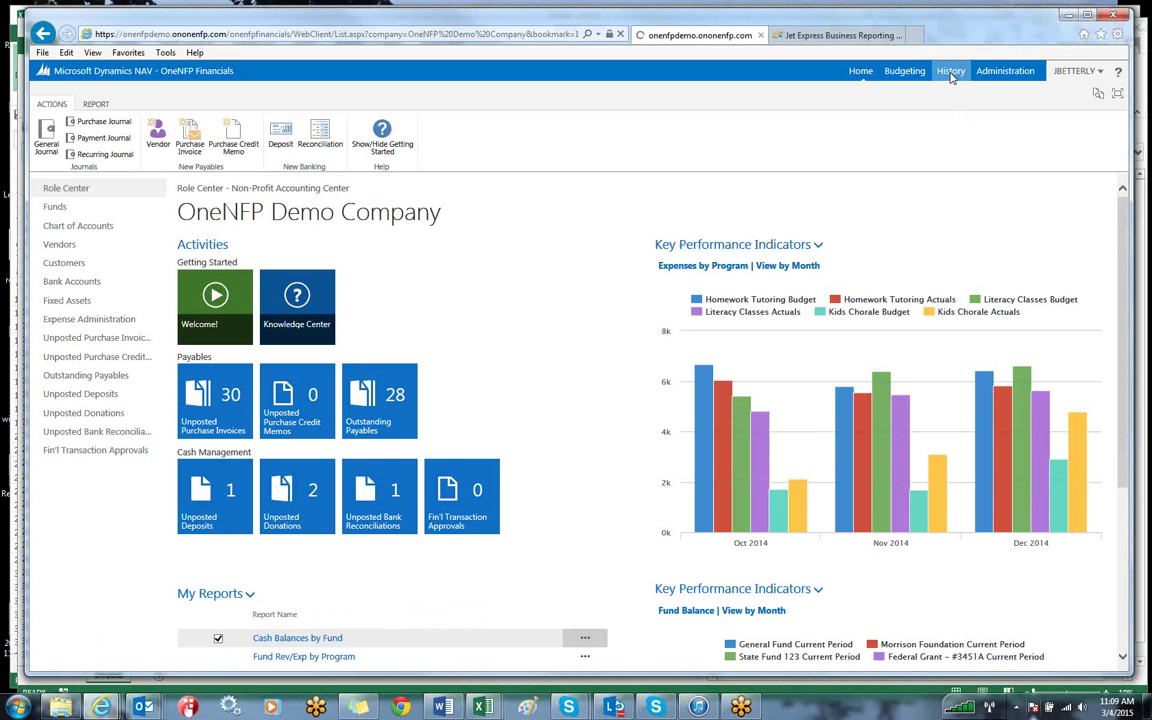
left_click(74, 338)
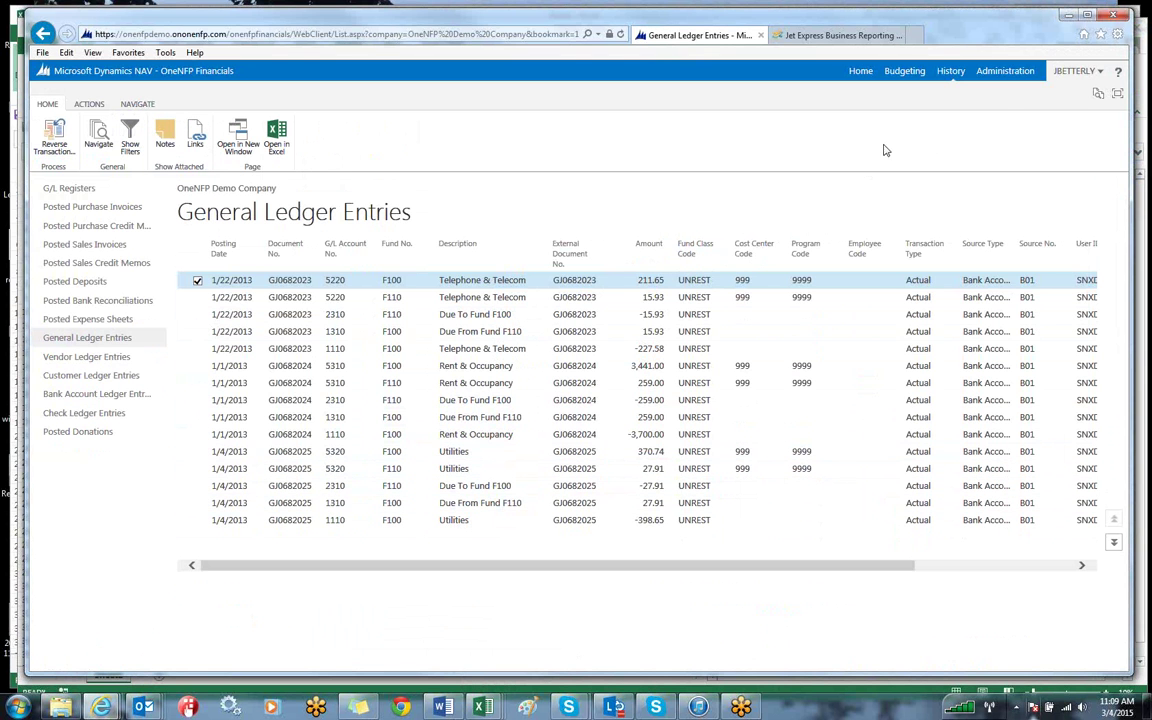
left_click(1068, 18)
Step: Search the tables for 'g/l entry' and add the G/L Entry table to the report
left_click(342, 342)
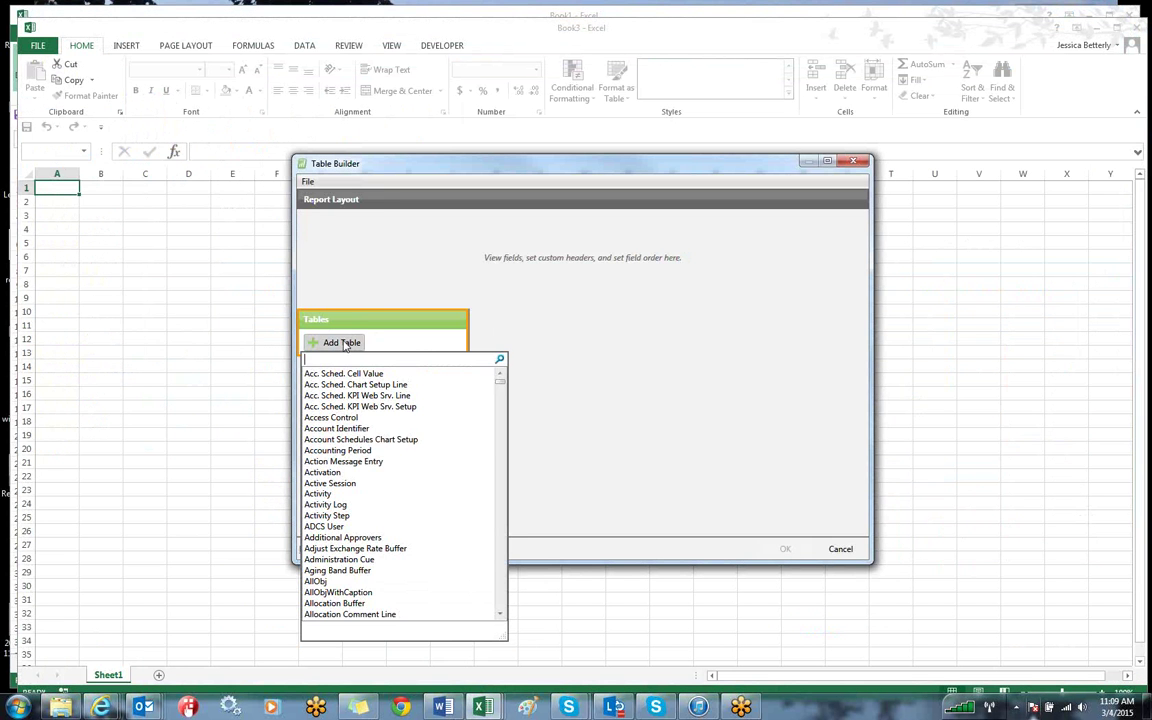
type("g/l en")
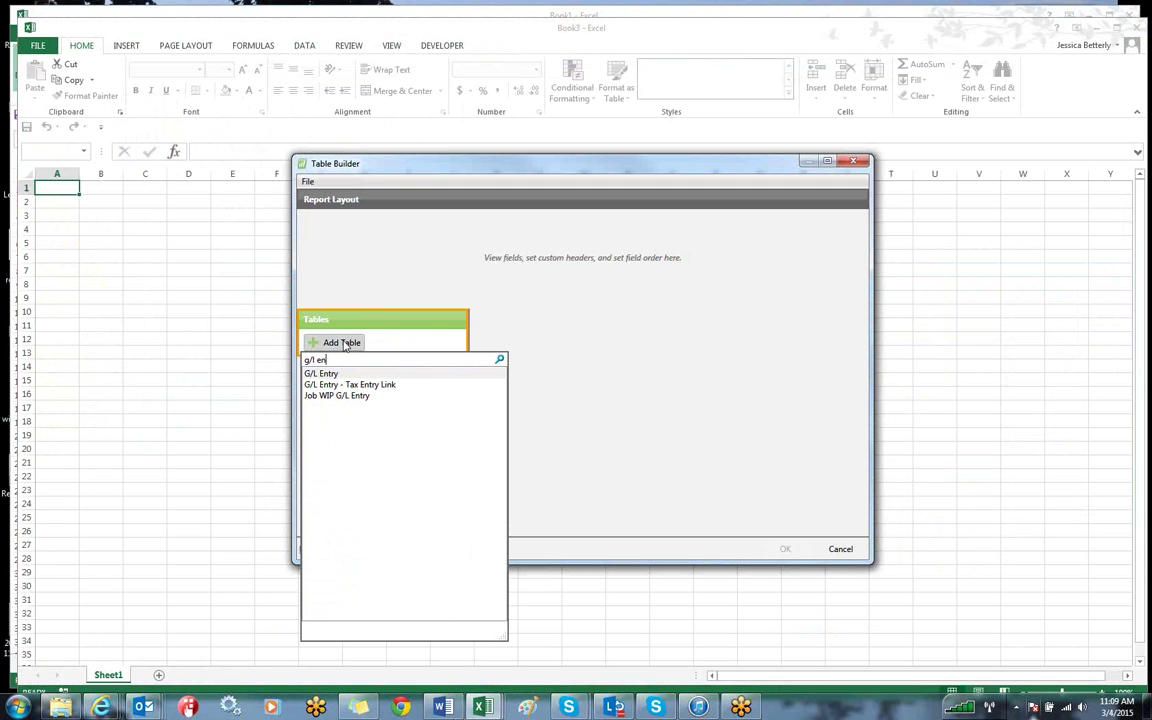
key("ctrl+a")
type("vendor ledger")
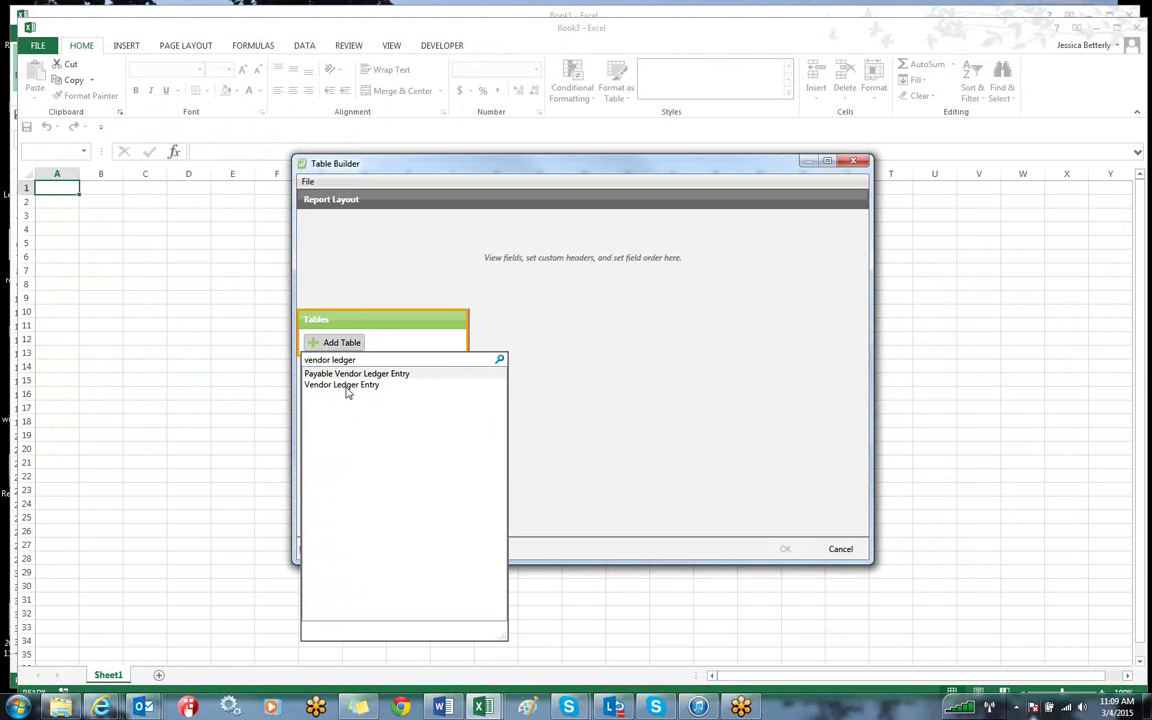
left_click_drag(368, 359, 297, 365)
type("g/l entry")
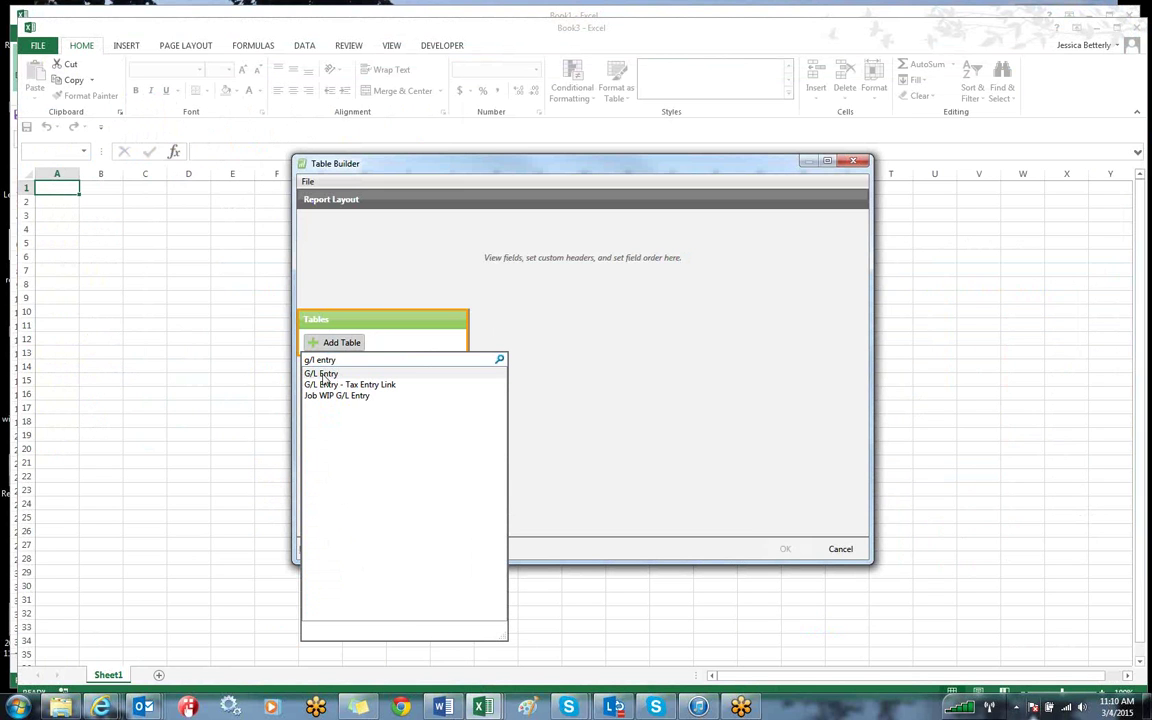
left_click(323, 375)
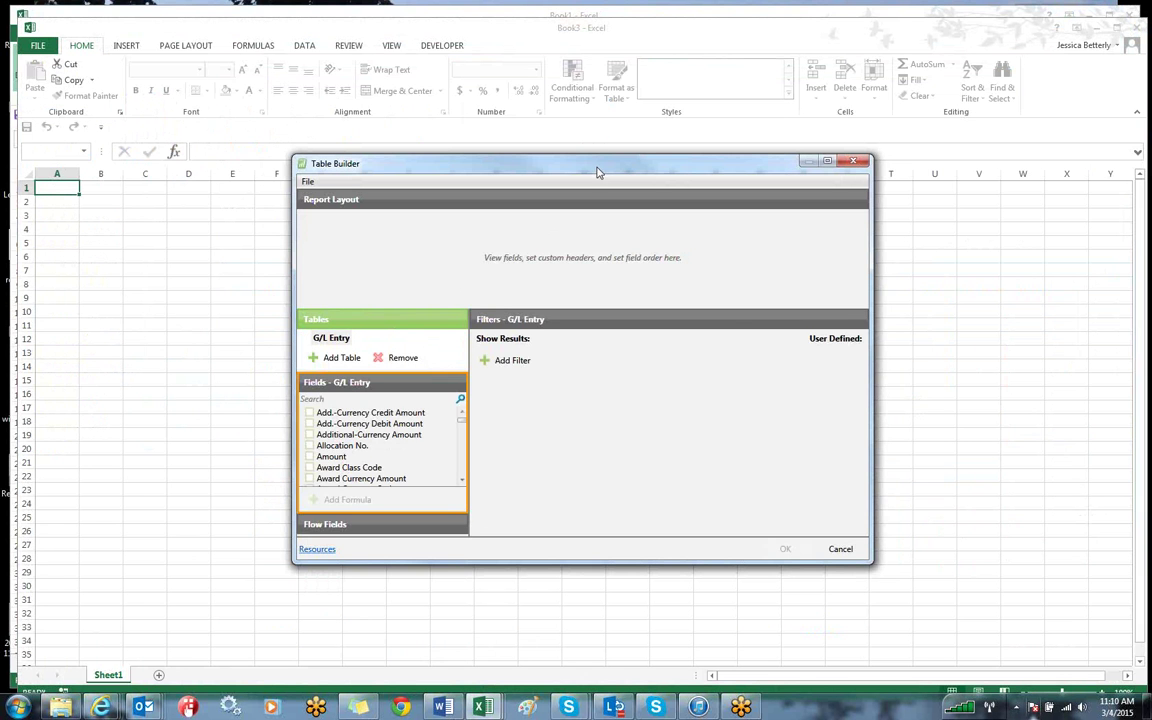
Step: Enlarge the Table Builder and add Amount and G/L Account No. as report columns
left_click_drag(806, 438, 938, 660)
left_click_drag(404, 326, 415, 295)
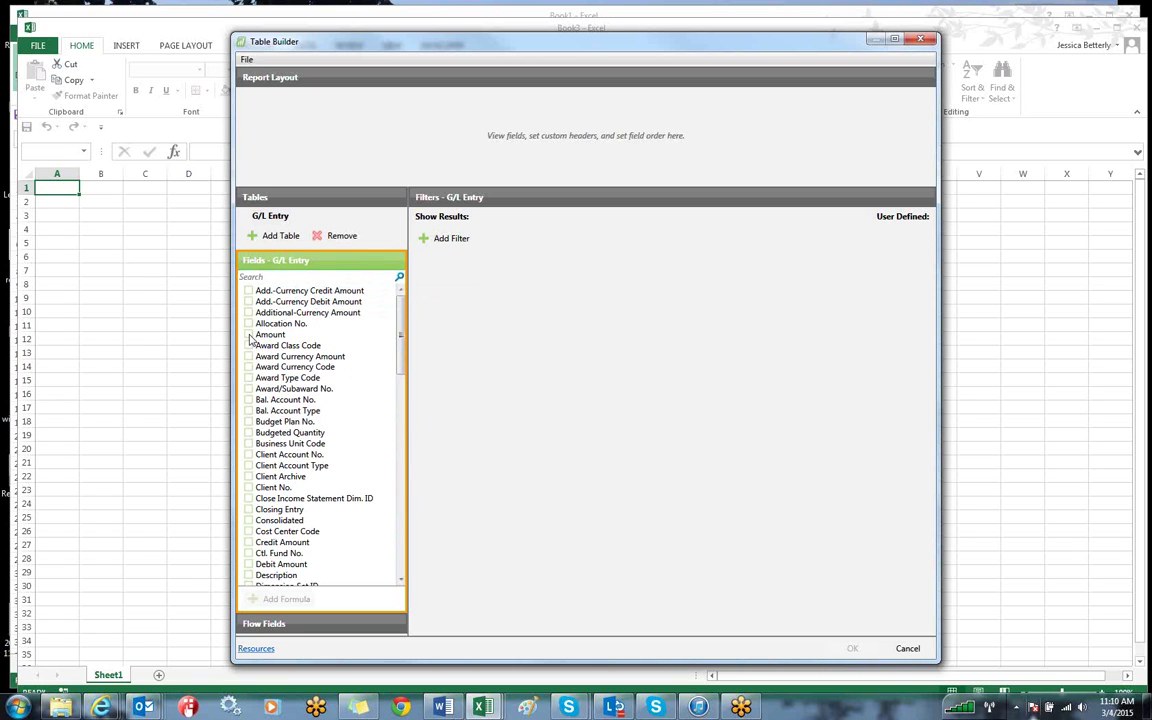
left_click(248, 334)
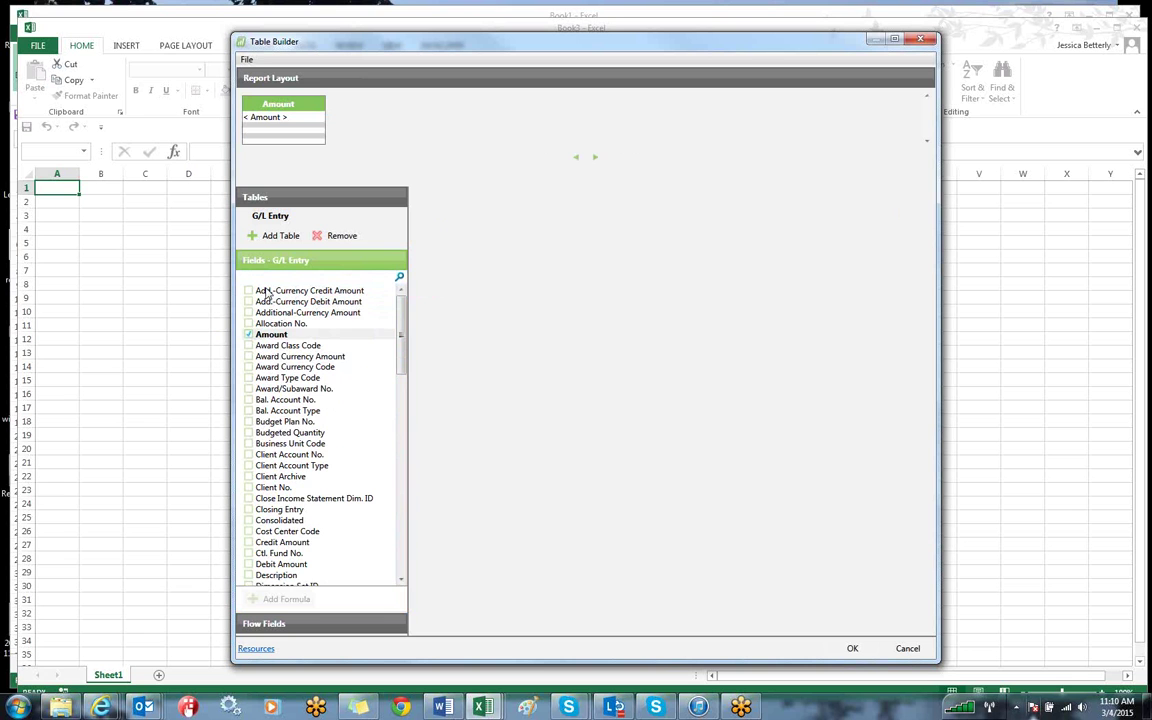
type("g/l")
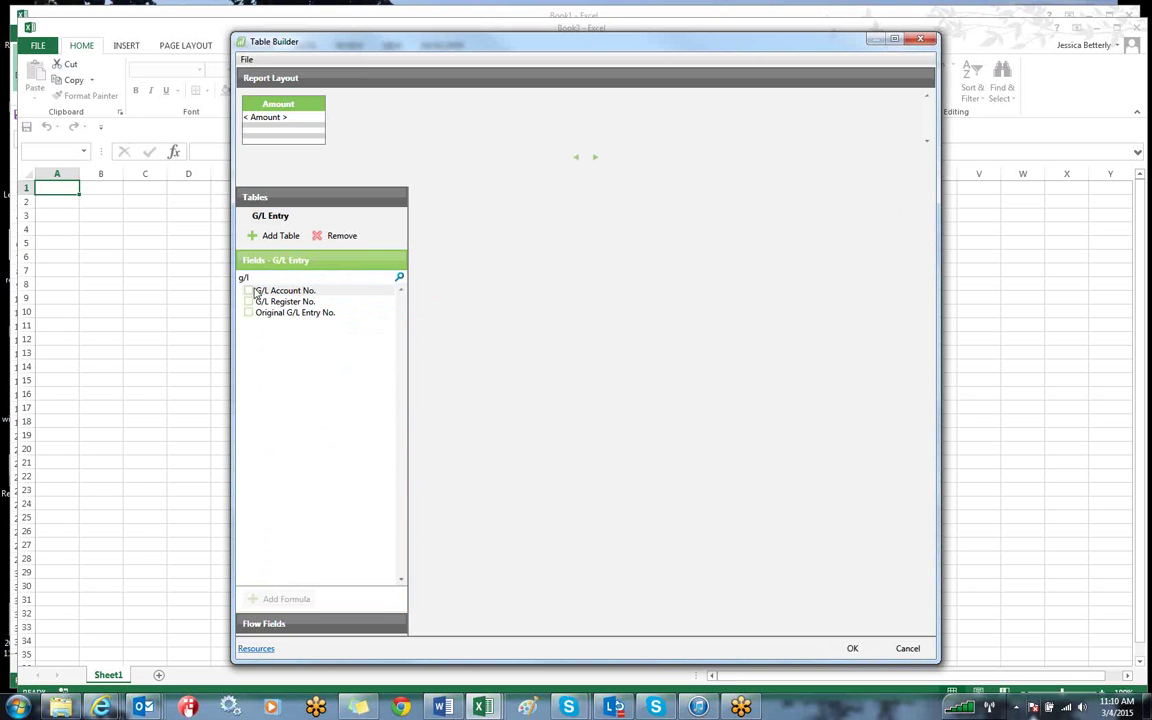
left_click(248, 291)
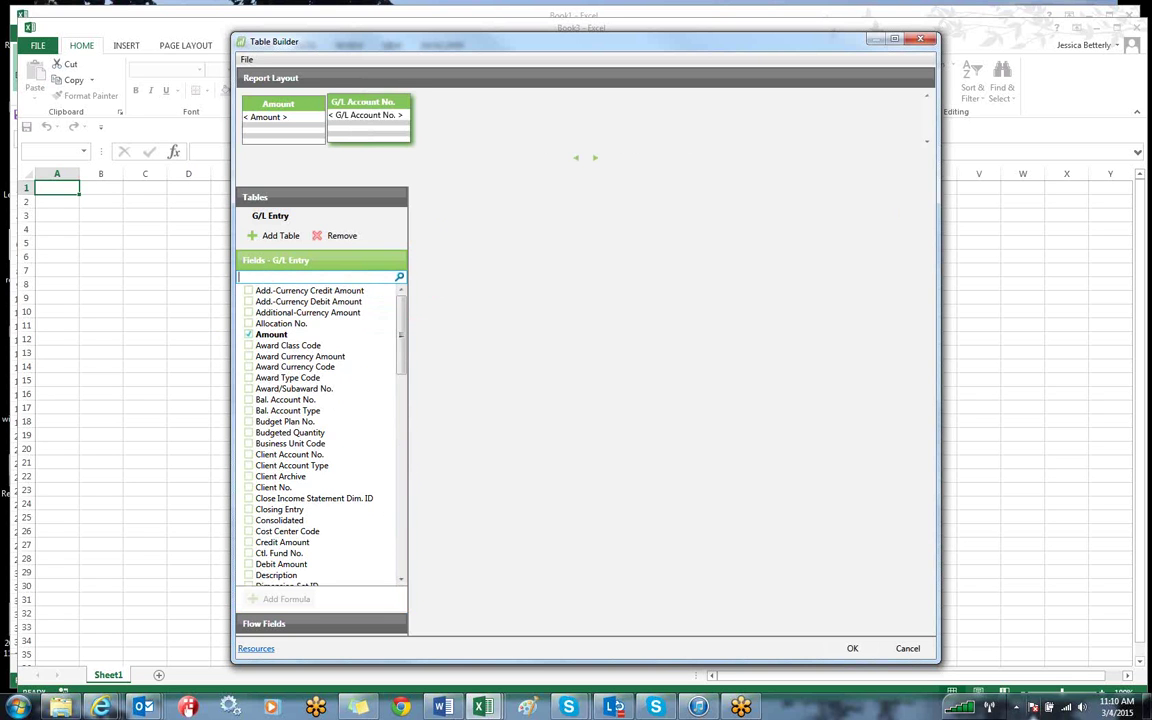
Step: Add Fund No., Cost Center Code and Program Code as report columns
left_click(267, 278)
type("fund")
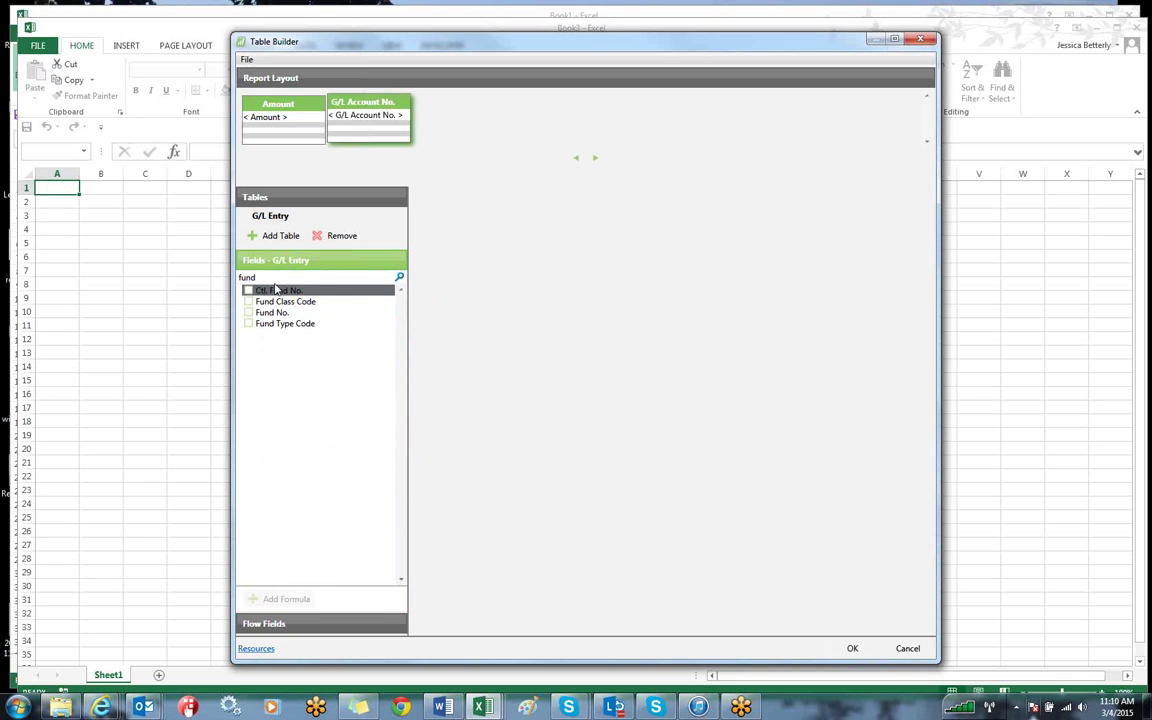
left_click(272, 312)
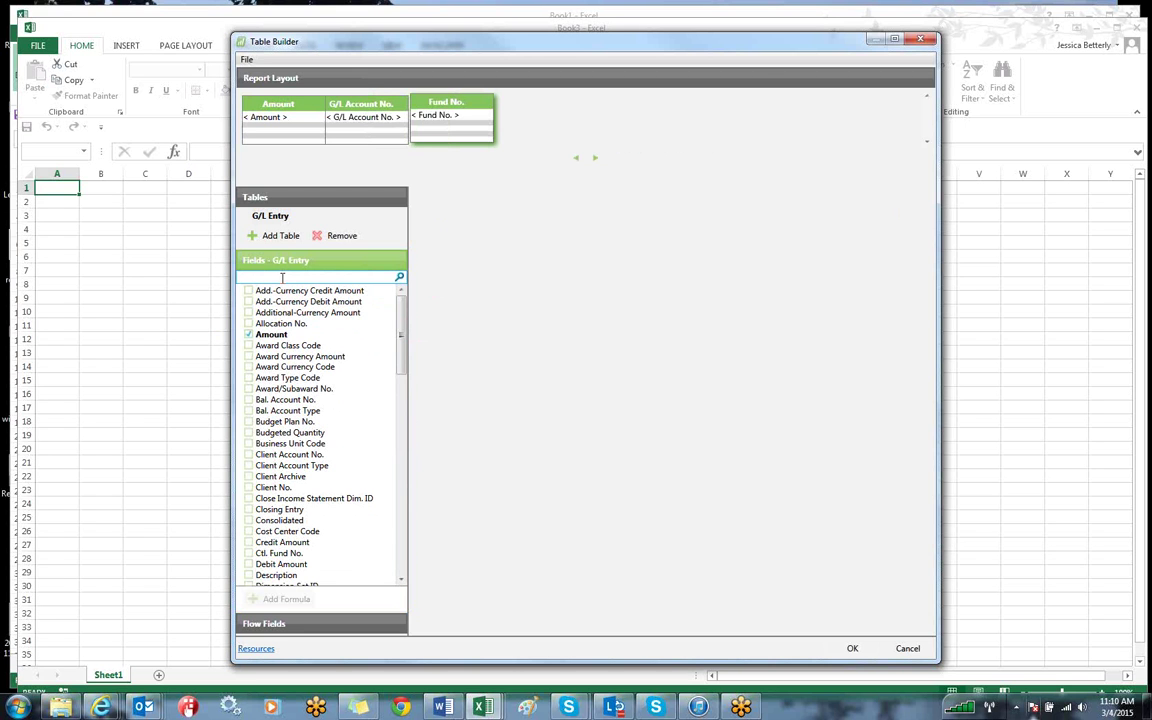
left_click(282, 278)
type("cos")
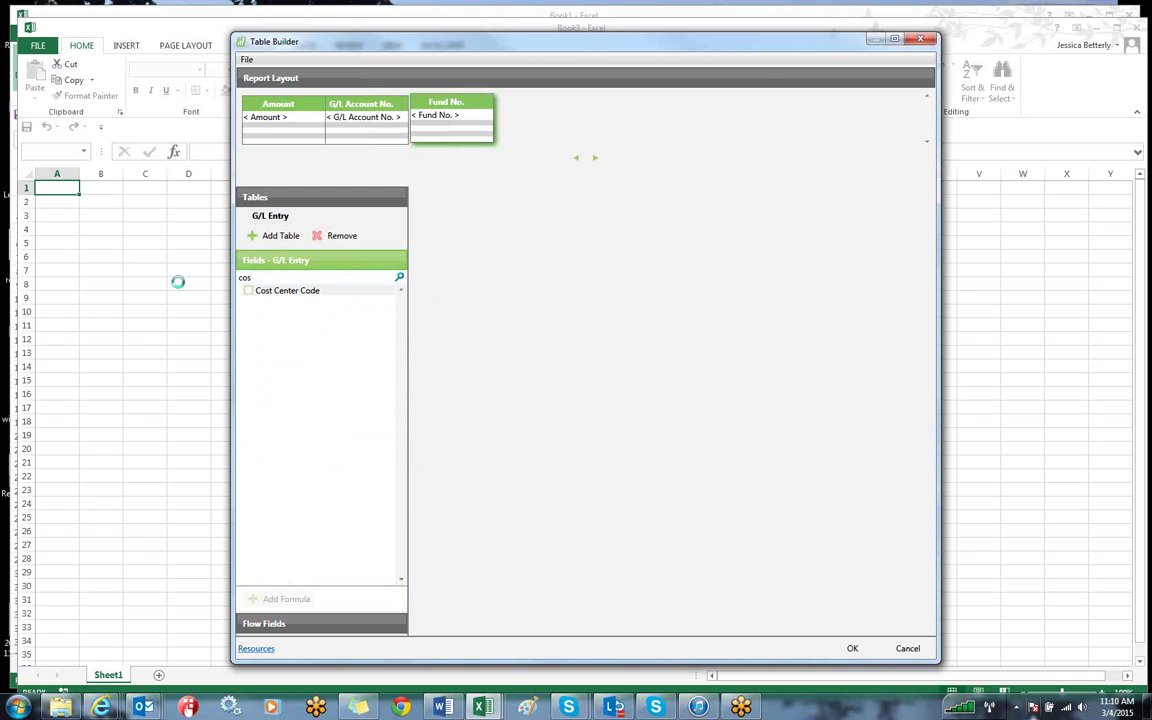
left_click(249, 291)
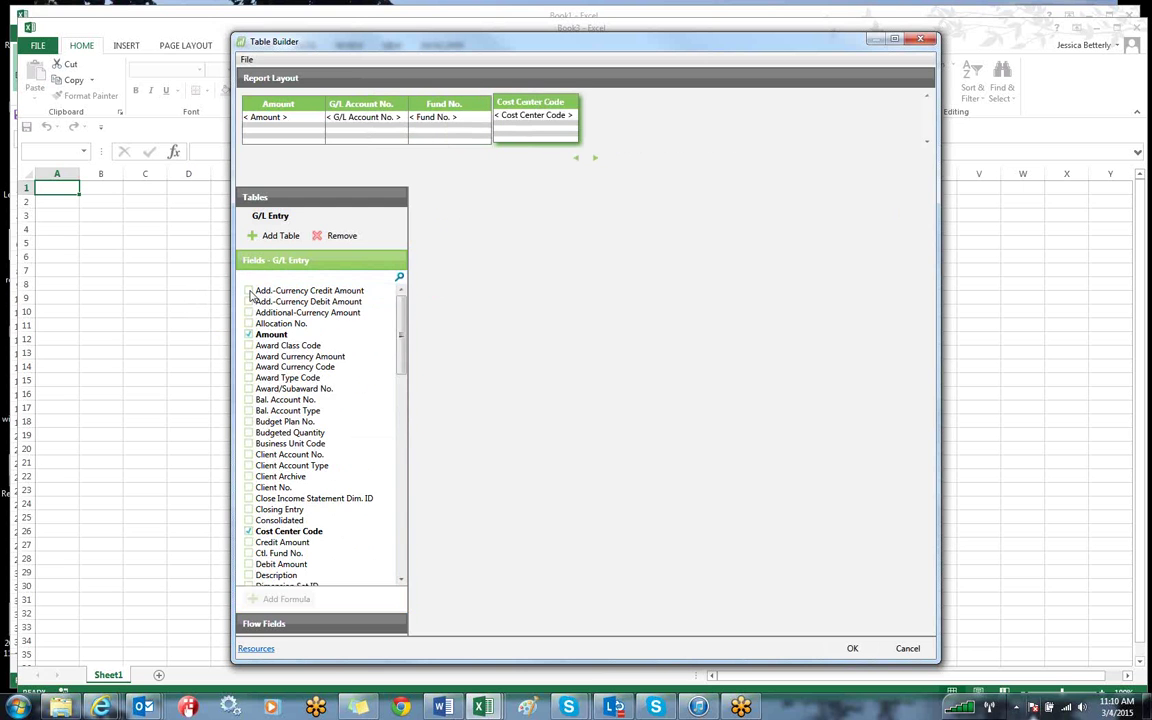
type("pro")
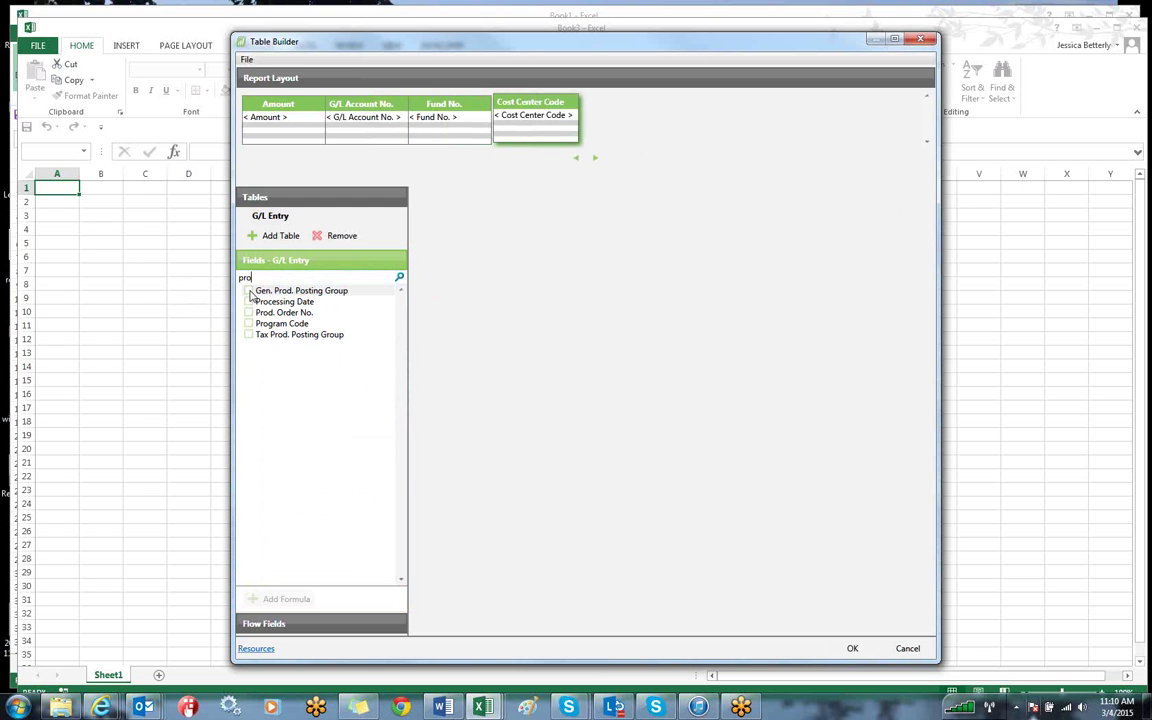
left_click(249, 323)
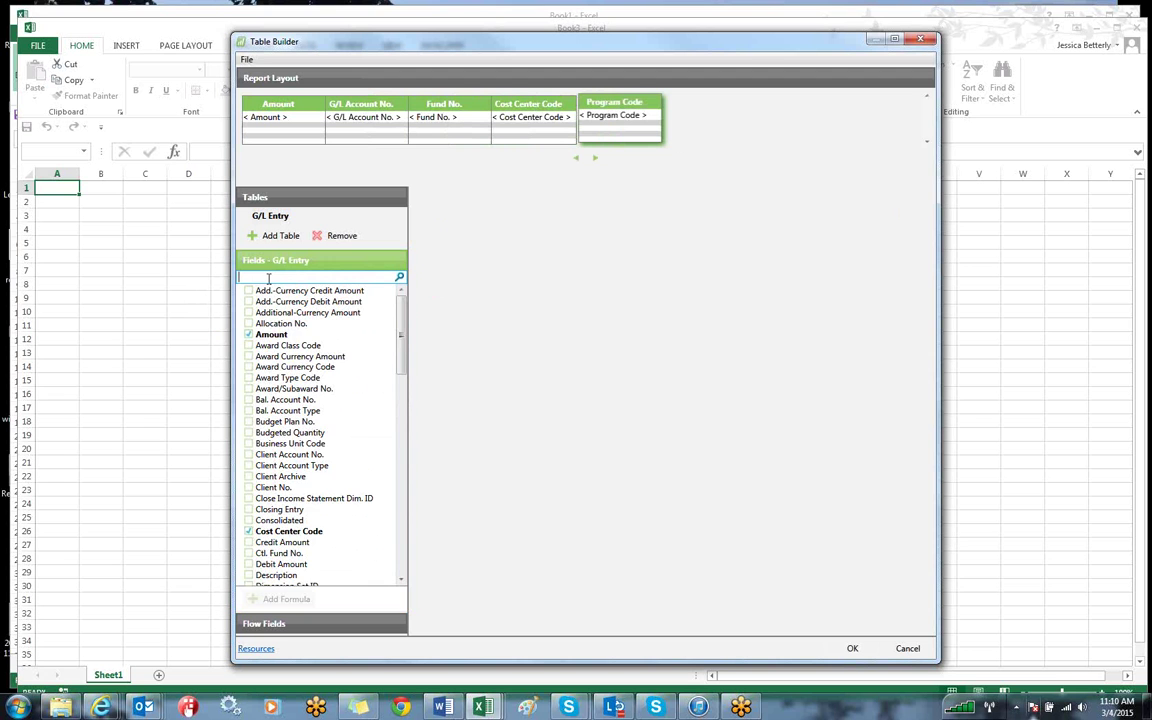
Step: Add Posting Date and Document No. as report columns
type("posting dat")
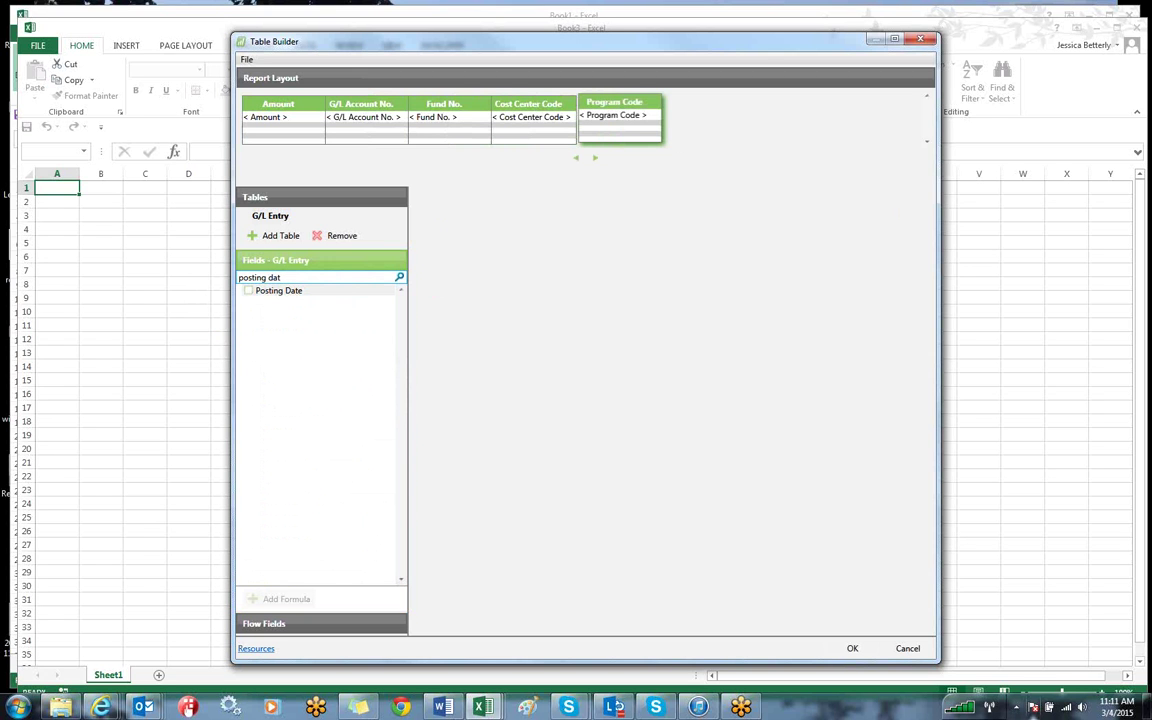
left_click(248, 291)
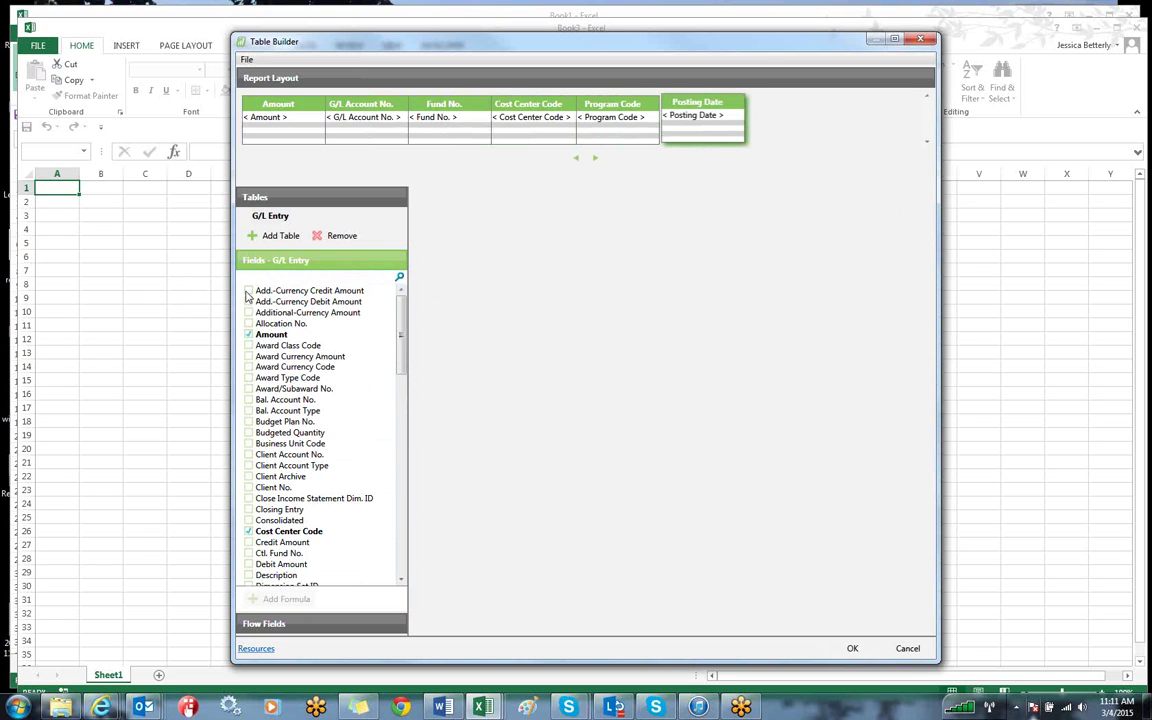
type("document")
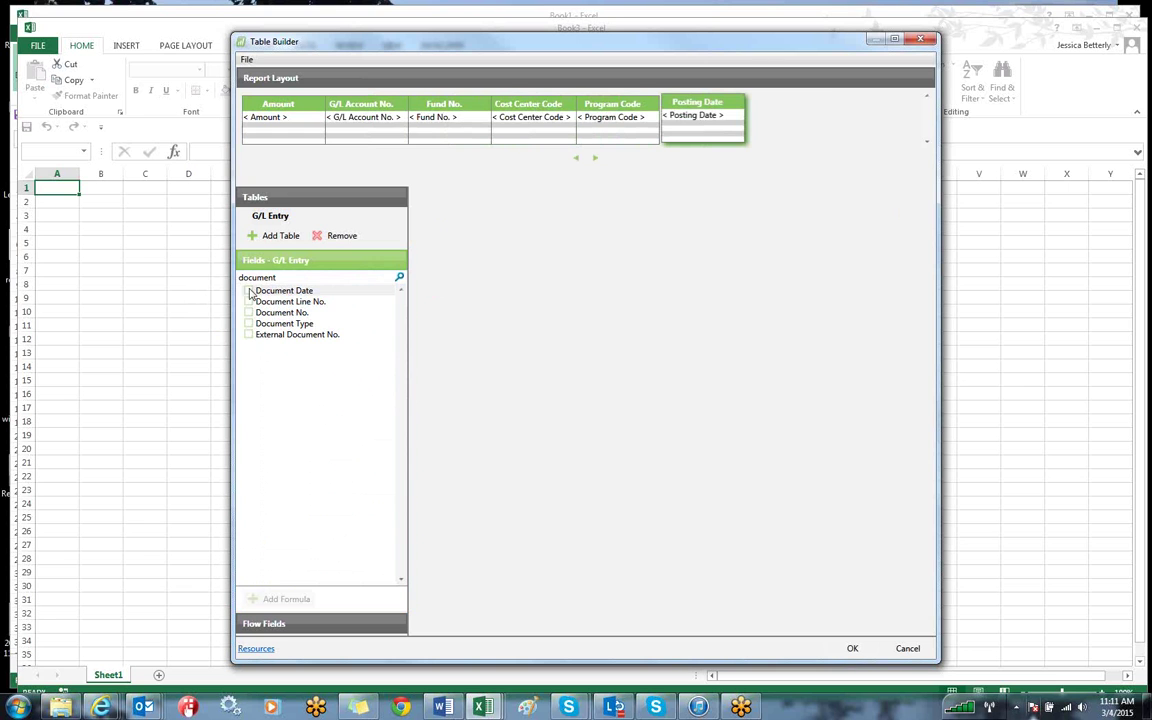
left_click(248, 312)
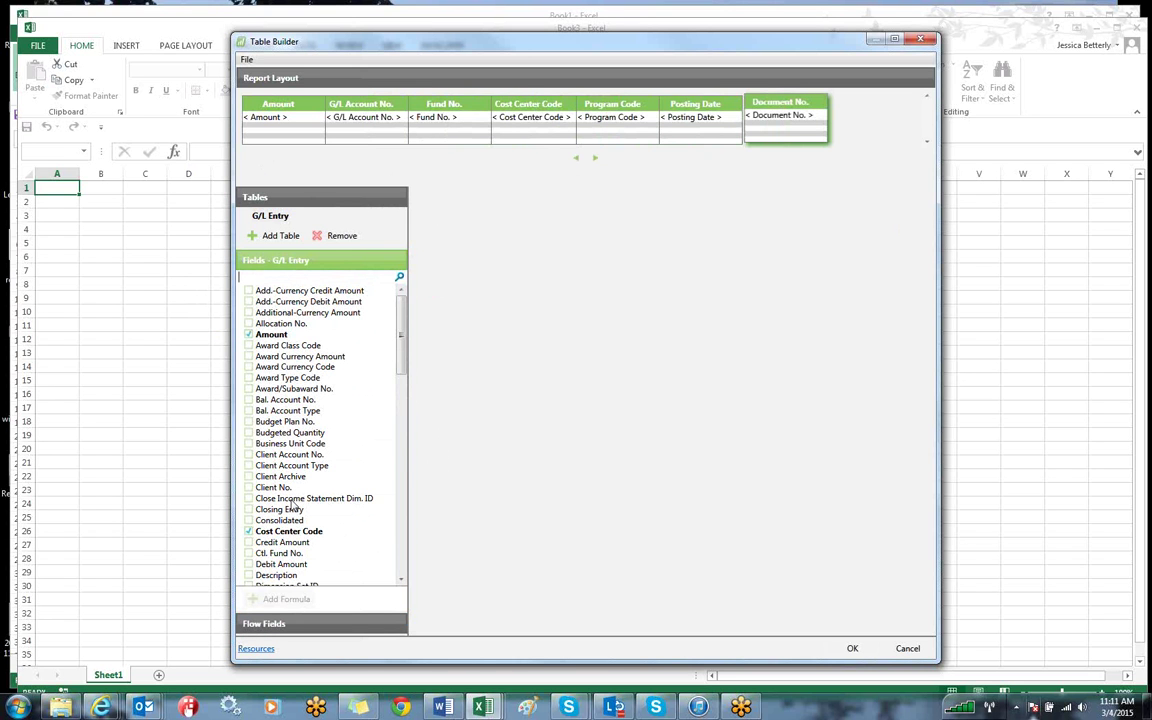
left_click(270, 625)
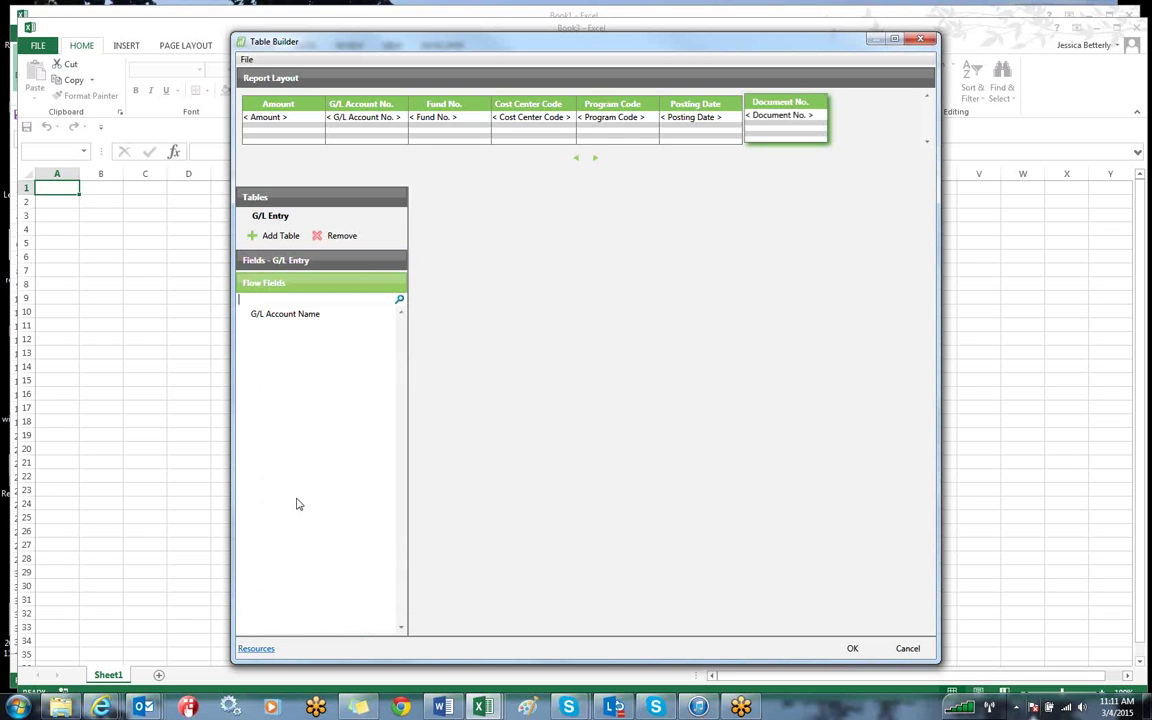
Step: Add the G/L Account Name flow field and place it right after G/L Account No
double_click(294, 315)
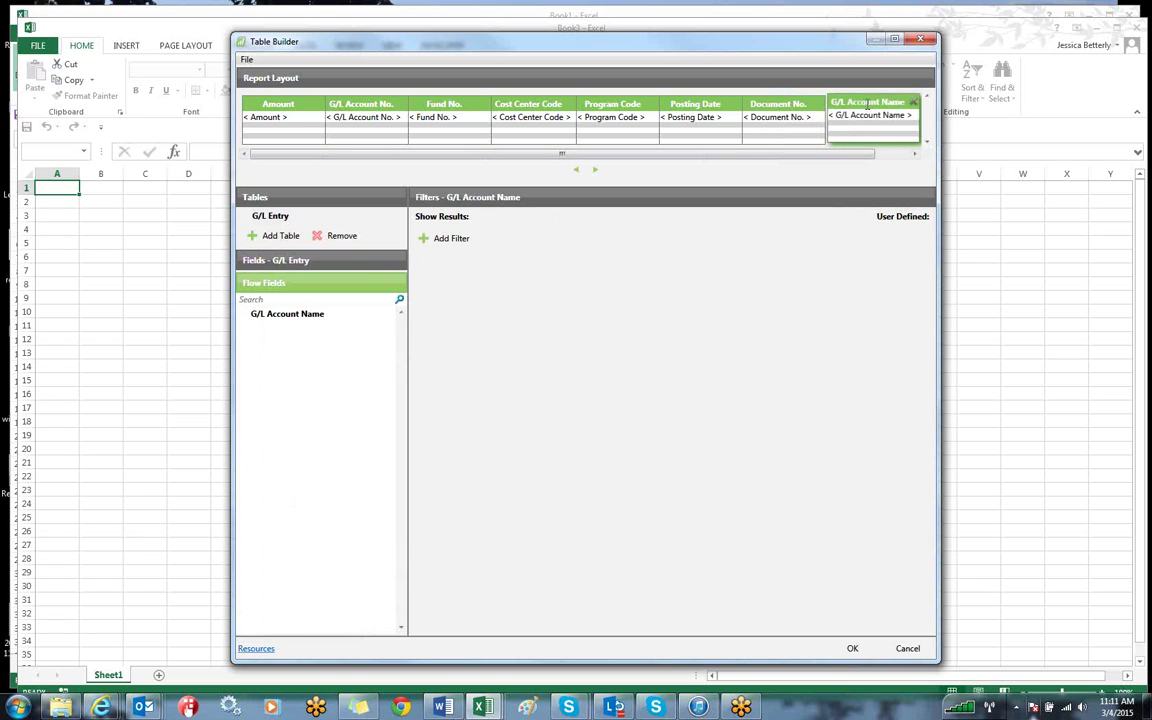
left_click_drag(870, 104, 405, 118)
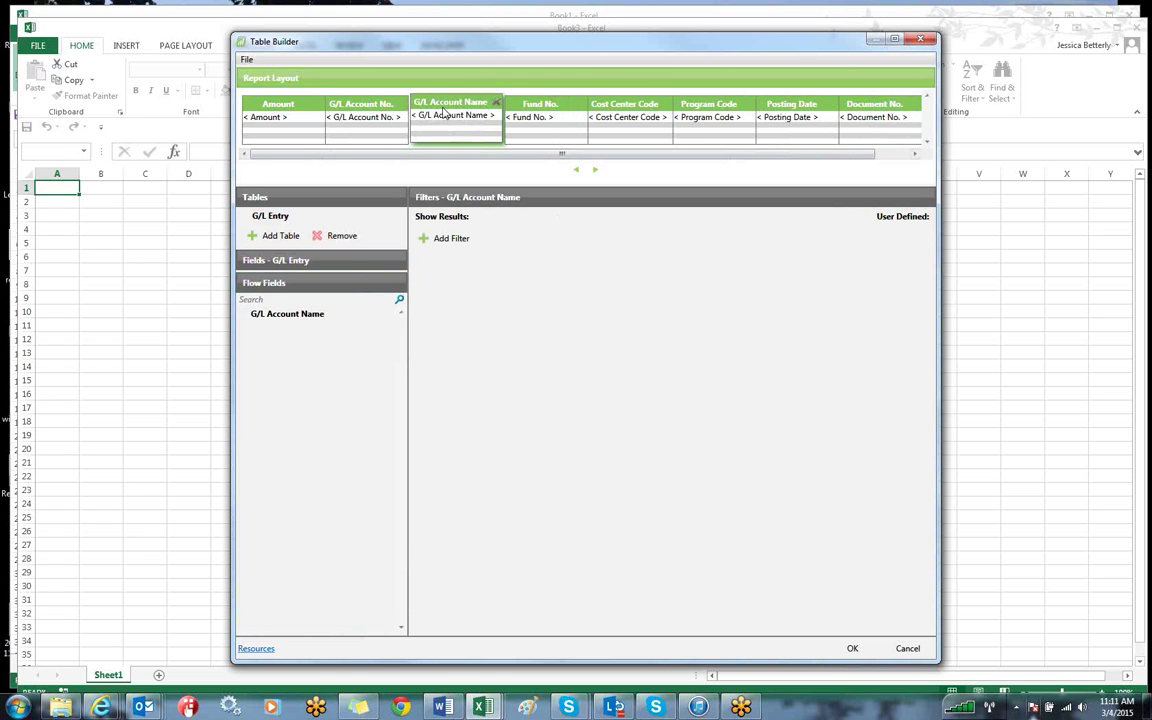
Step: Move Amount to the last column and Posting Date right after G/L Account Name
left_click_drag(285, 110, 322, 110)
left_click_drag(380, 112, 900, 120)
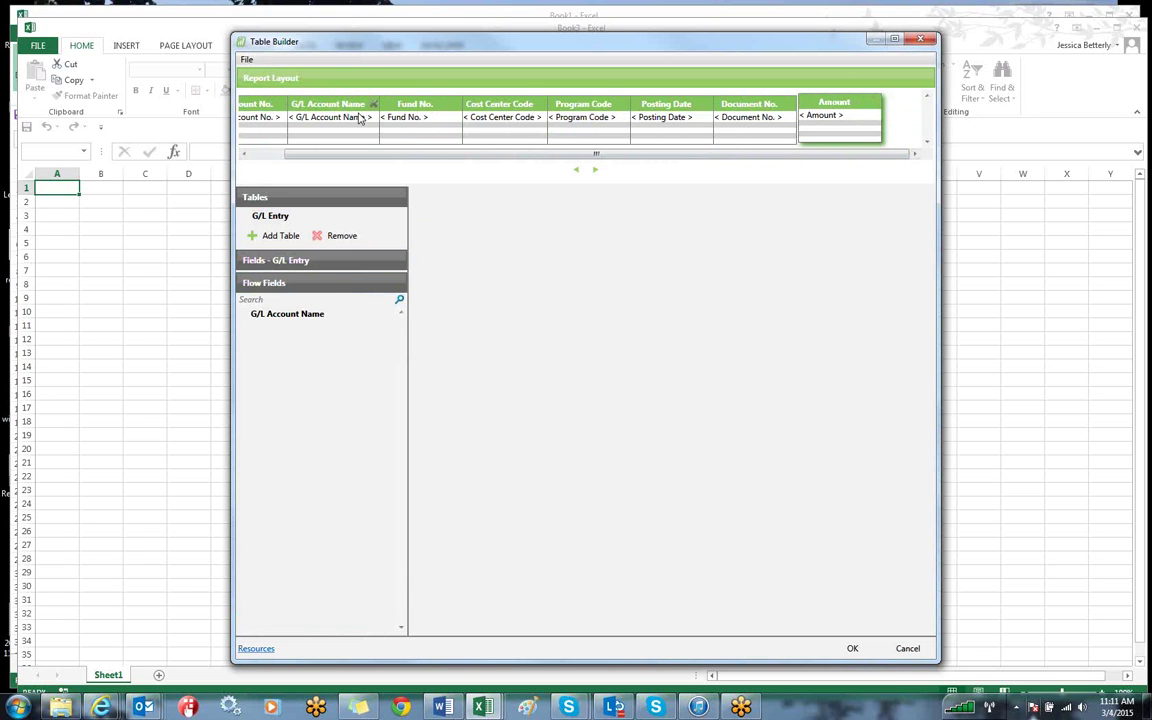
left_click_drag(606, 100, 355, 137)
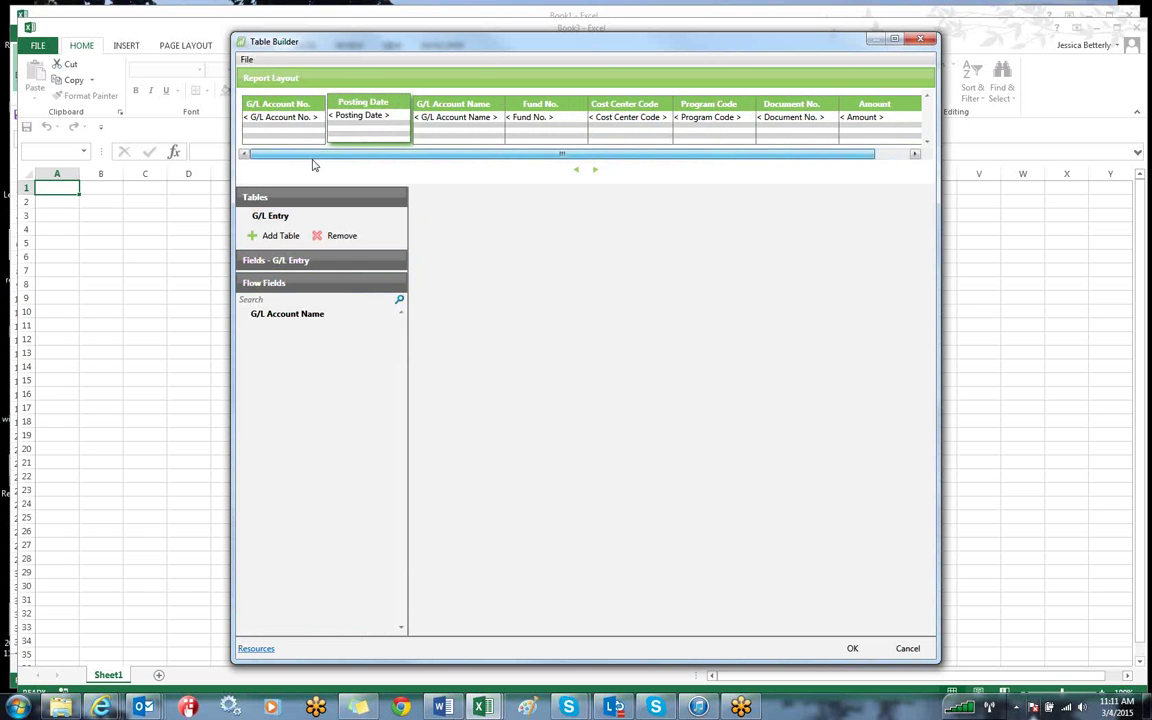
left_click_drag(358, 136, 573, 166)
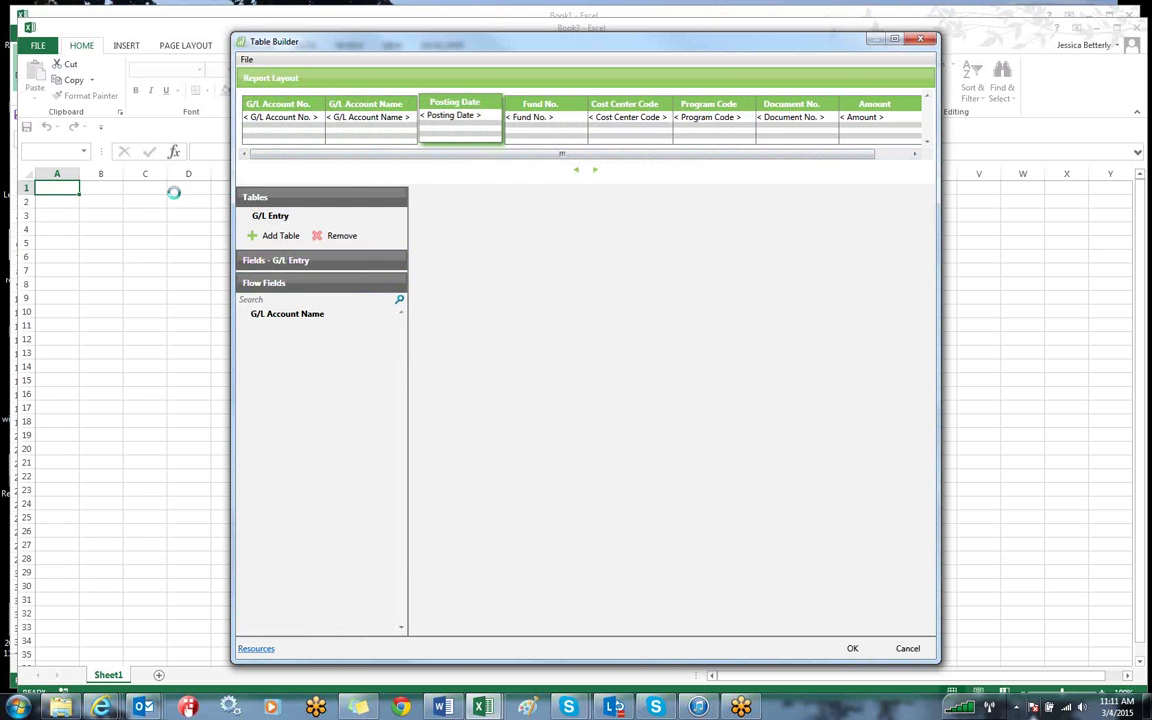
Step: Add a Description column and place Document No. then Description right after Posting Date
left_click(290, 260)
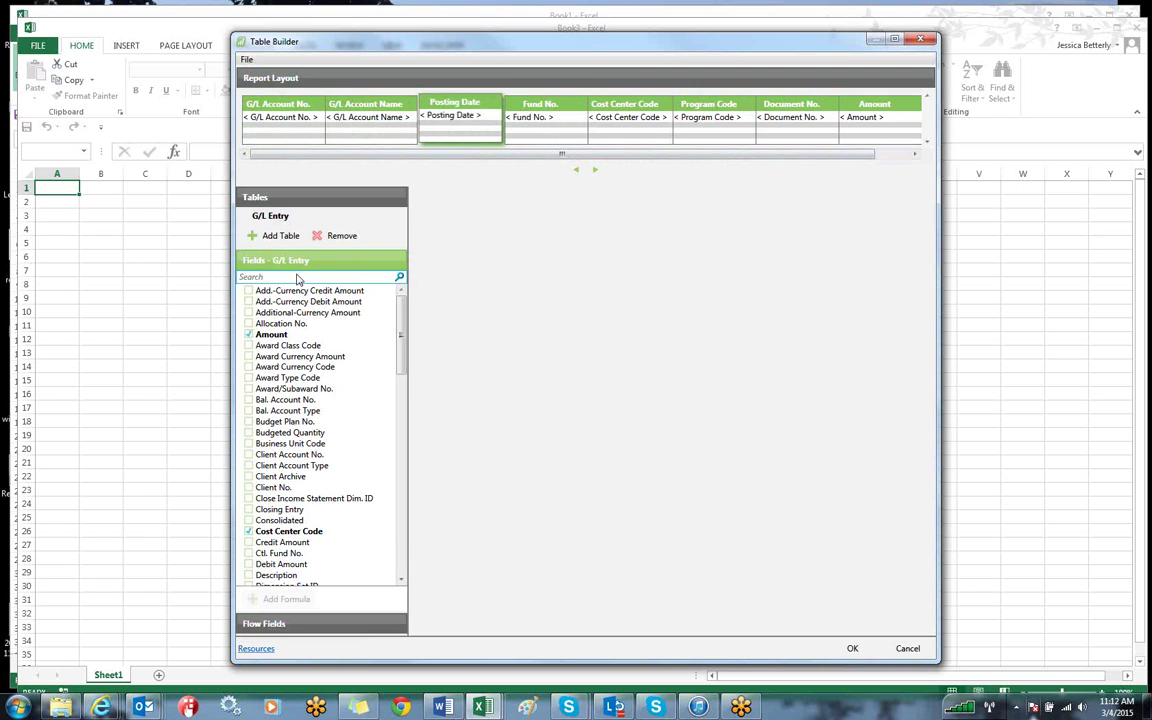
left_click(296, 277)
type("desc")
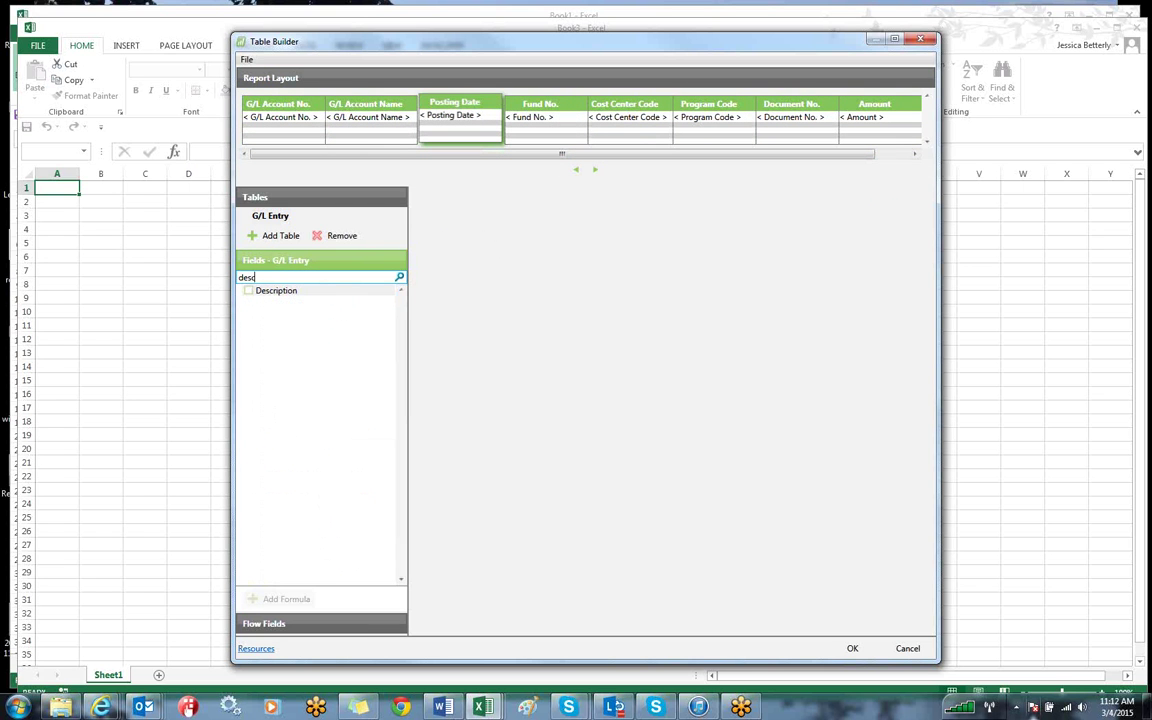
left_click(248, 290)
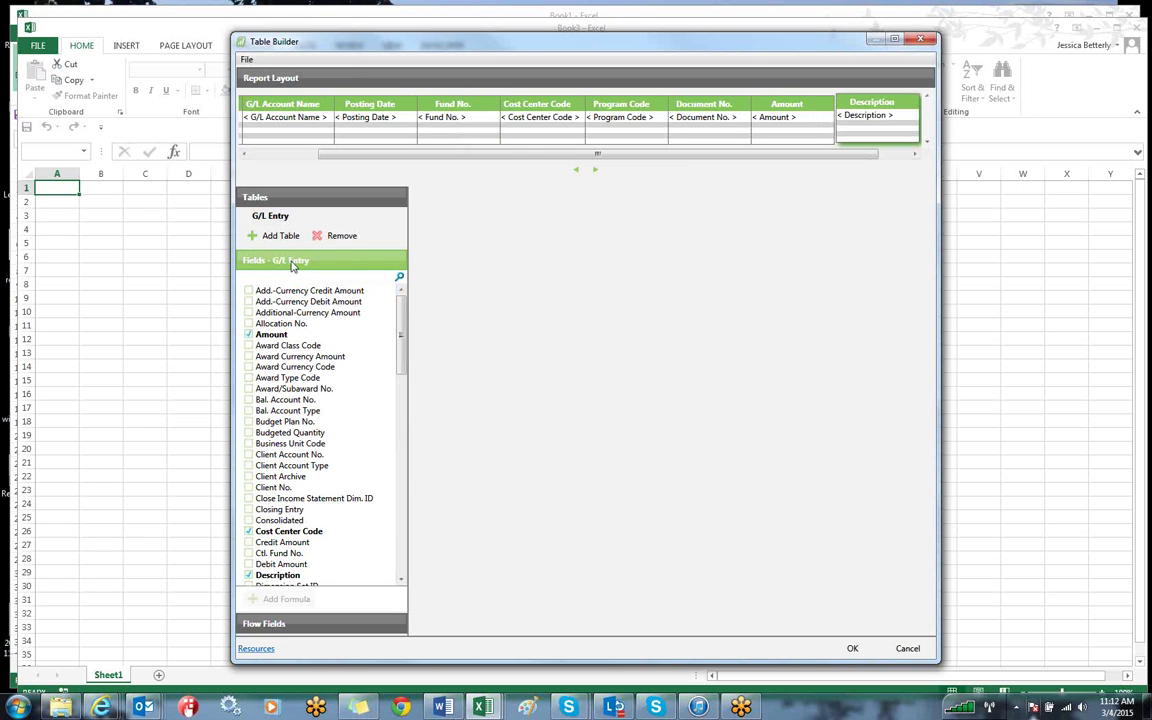
left_click_drag(872, 103, 362, 108)
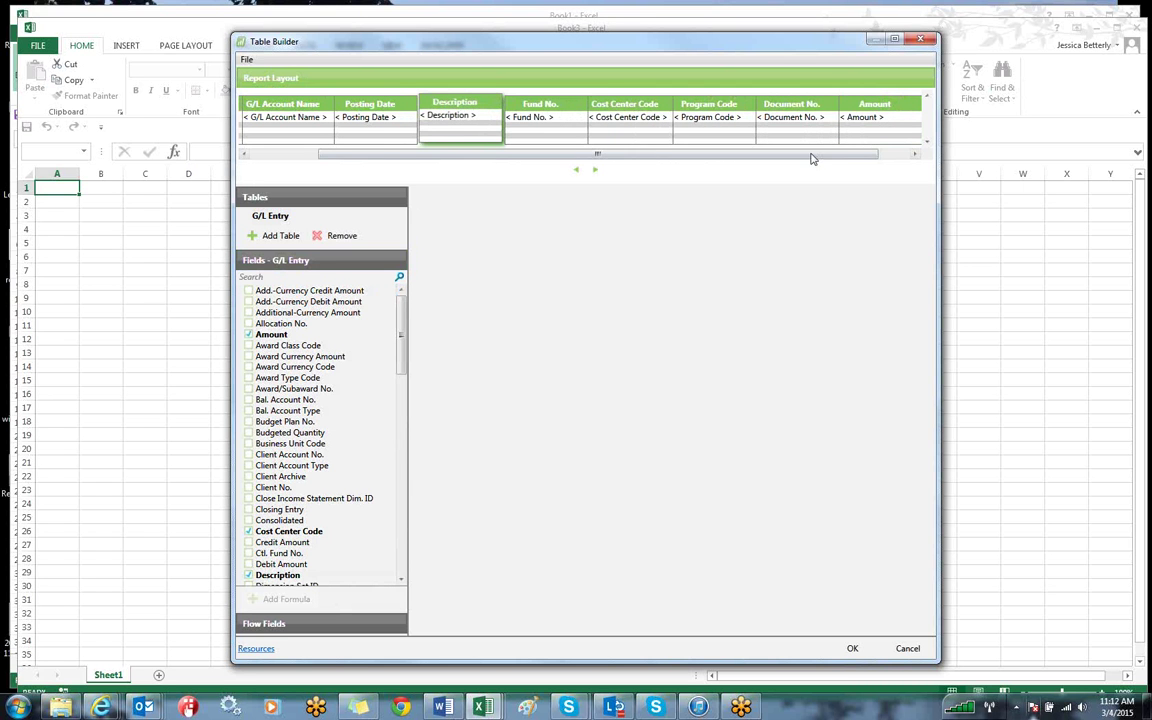
left_click_drag(879, 154, 903, 153)
left_click_drag(773, 118, 422, 118)
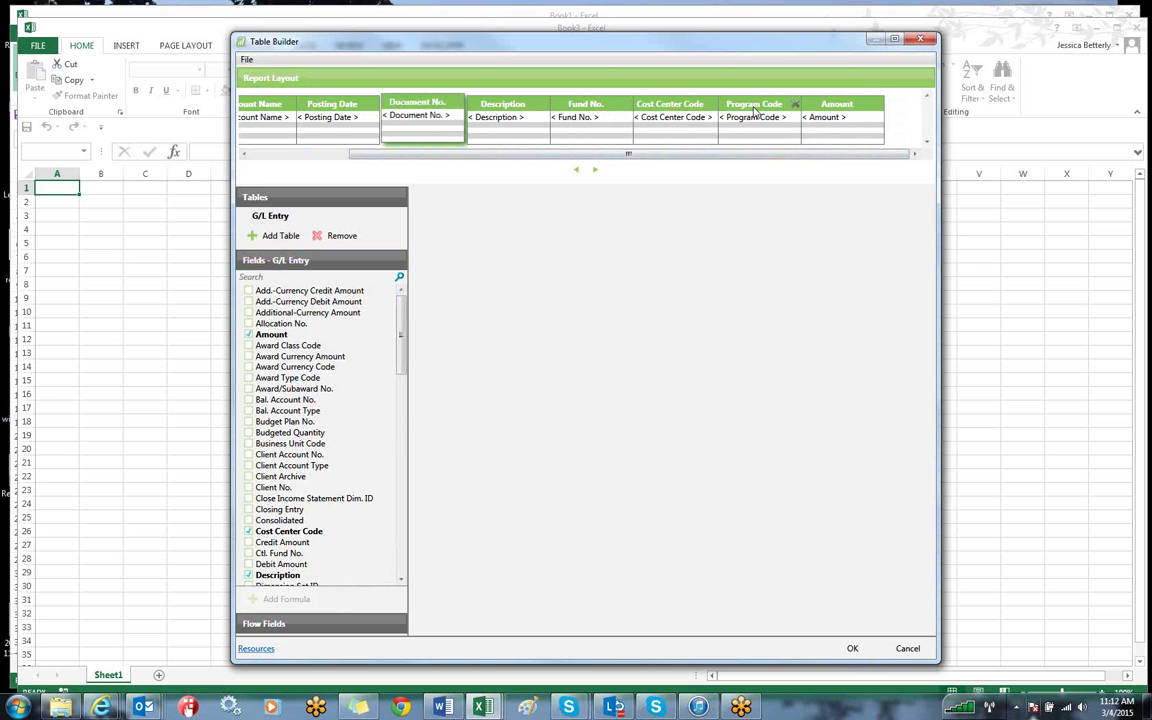
left_click_drag(810, 156, 638, 170)
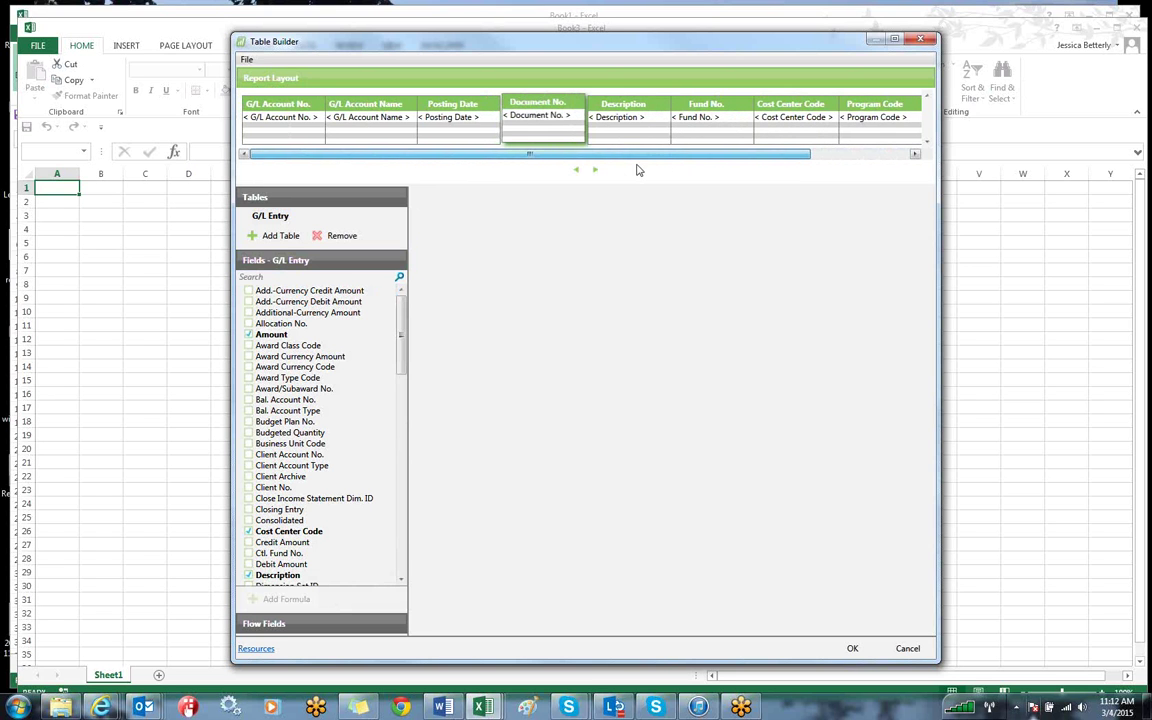
left_click(277, 217)
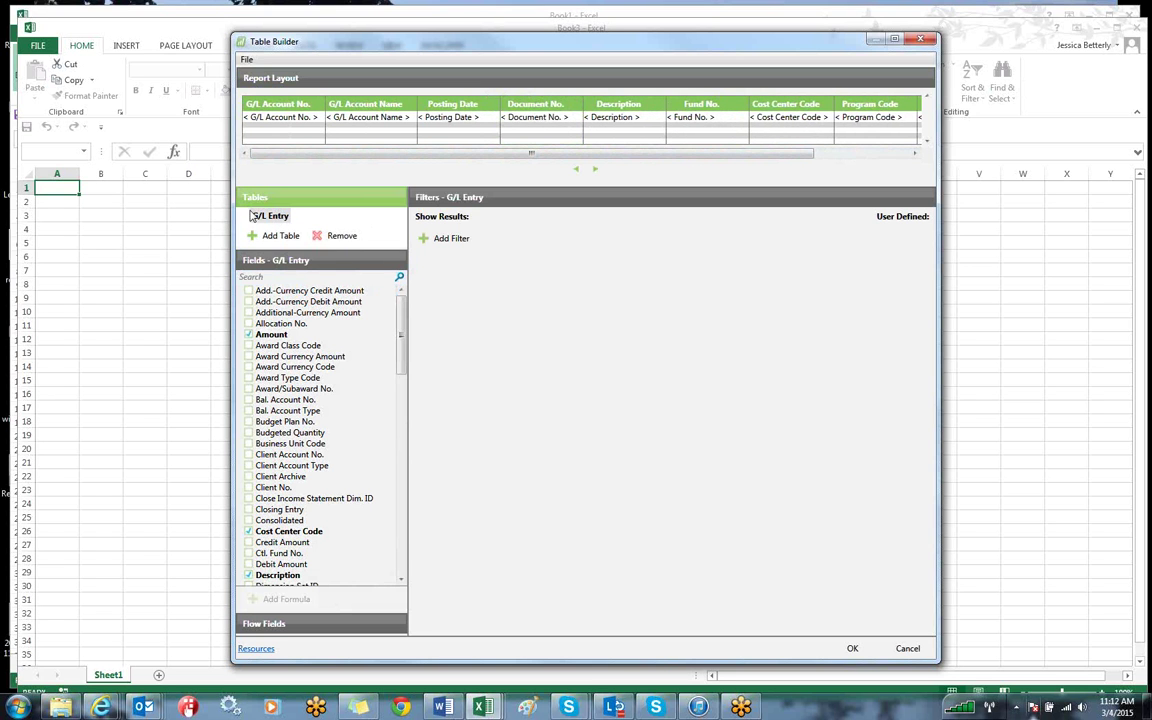
Step: Add a user-defined filter on G/L Account No. with the range 5000..5999
left_click(452, 240)
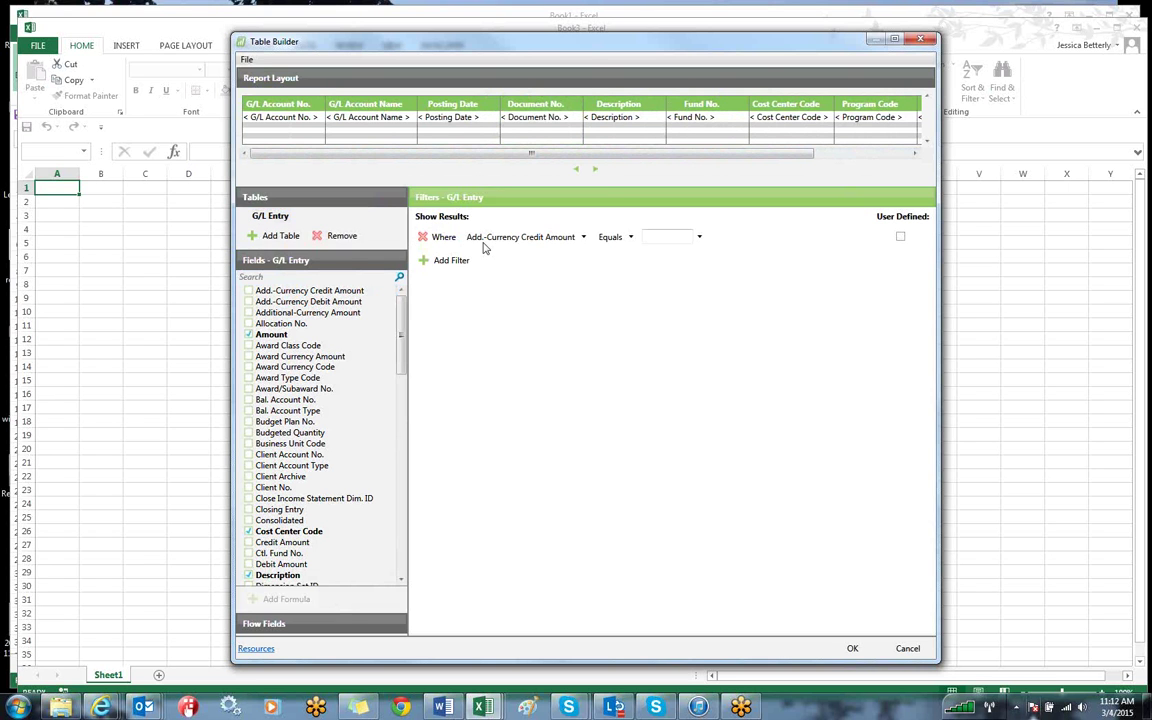
left_click(525, 238)
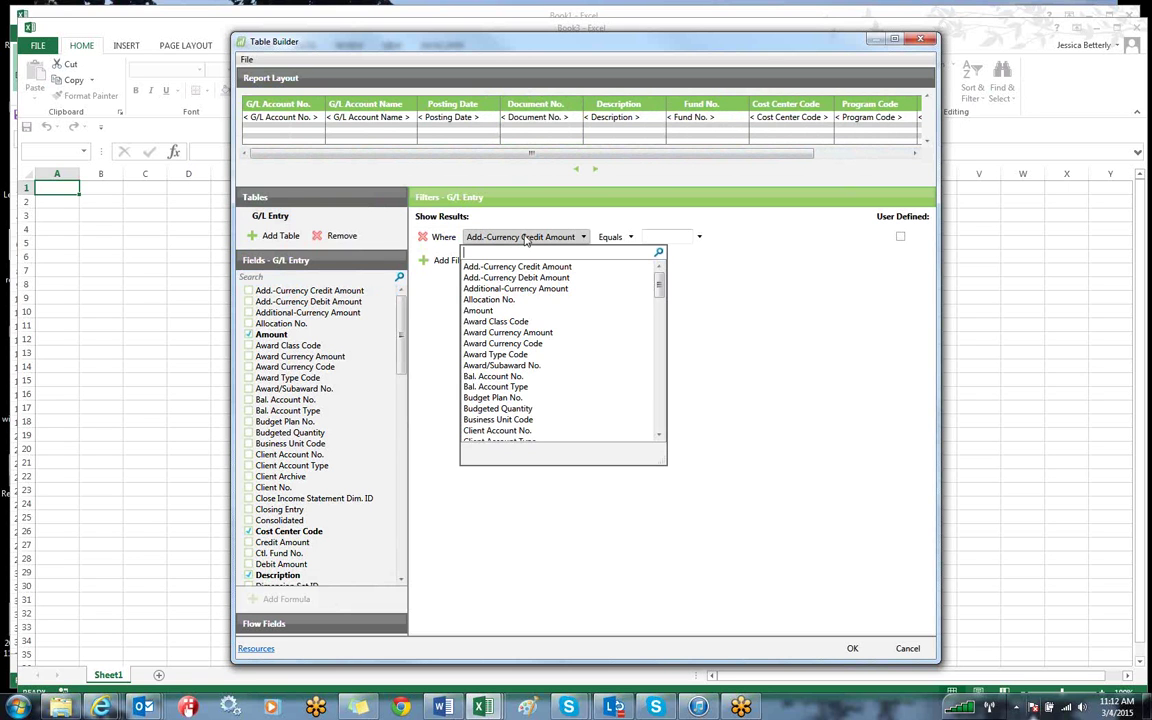
type("g/l")
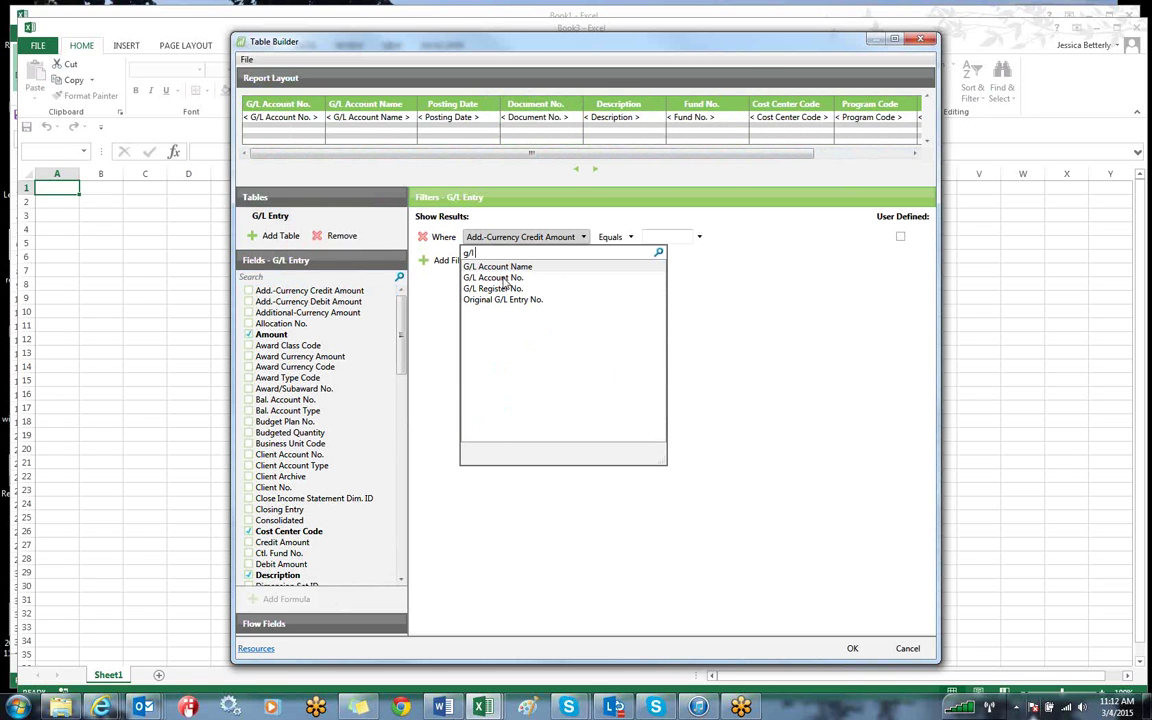
left_click(503, 279)
left_click(621, 237)
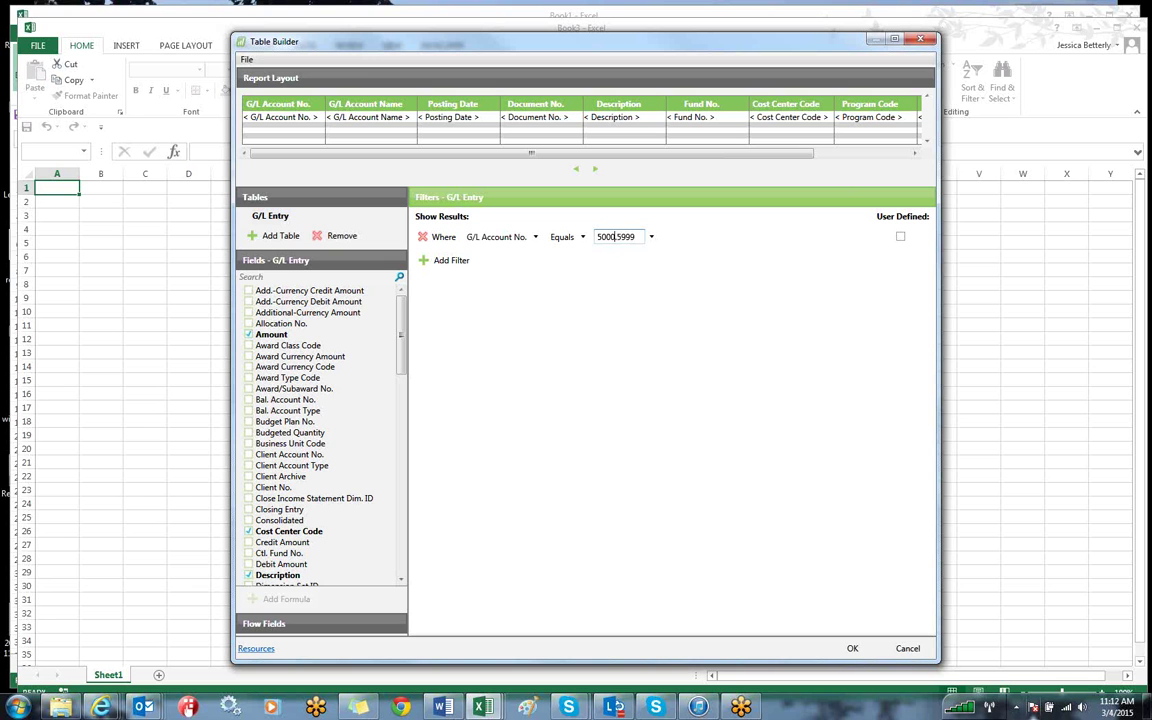
type("..")
left_click(900, 238)
Step: Build the report into the sheet and autofit columns E through G to their contents
left_click(853, 649)
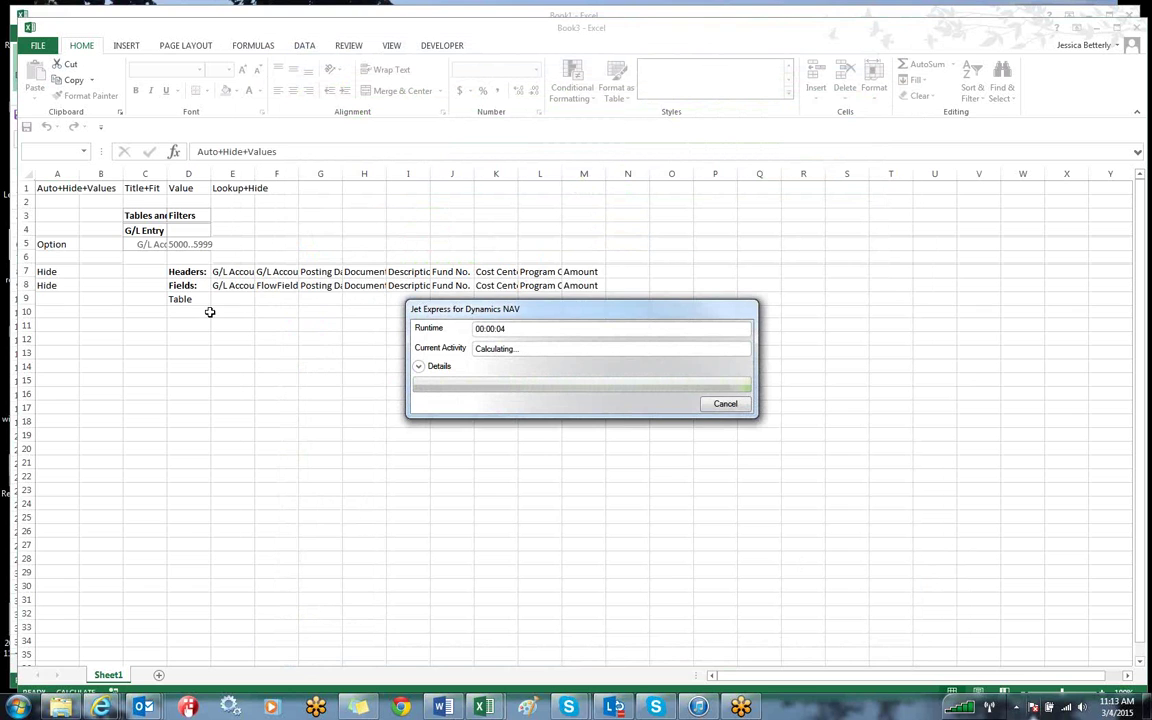
left_click(188, 272)
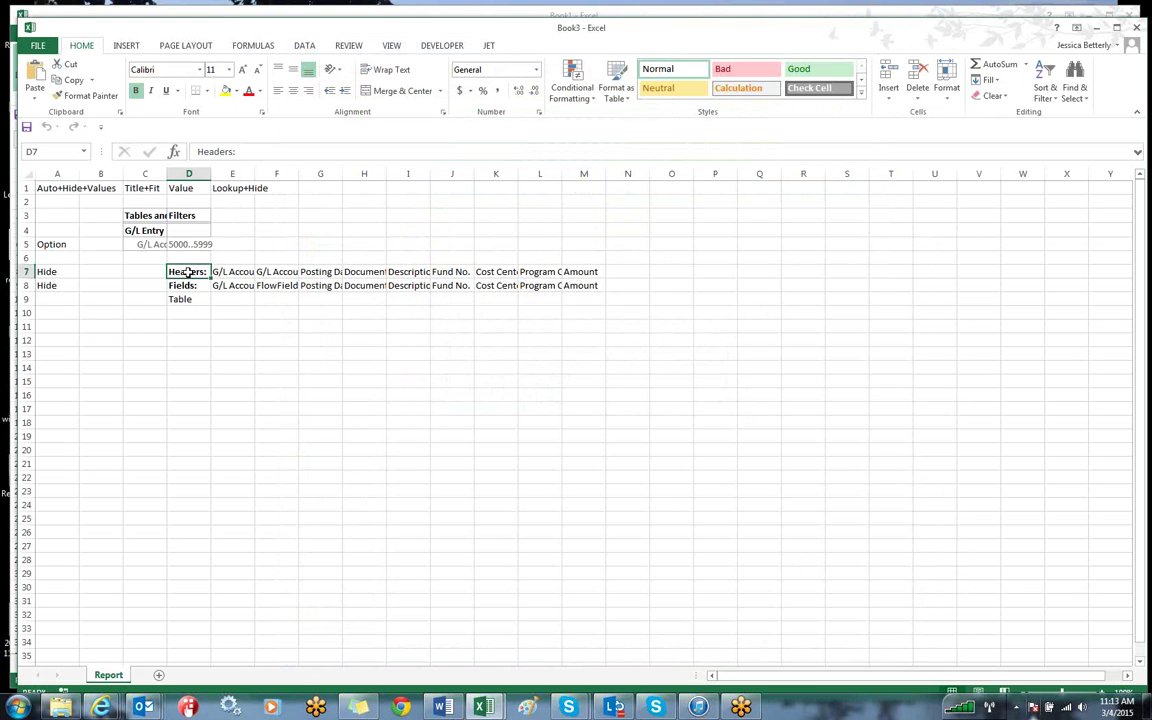
left_click(184, 285)
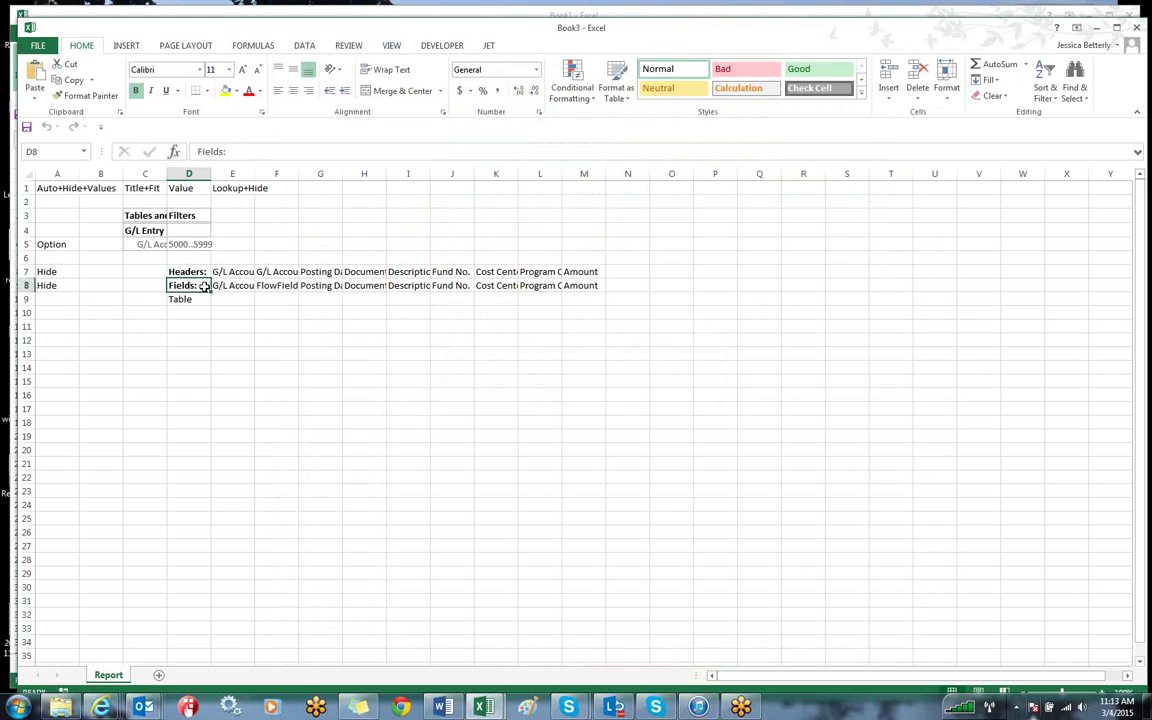
double_click(255, 176)
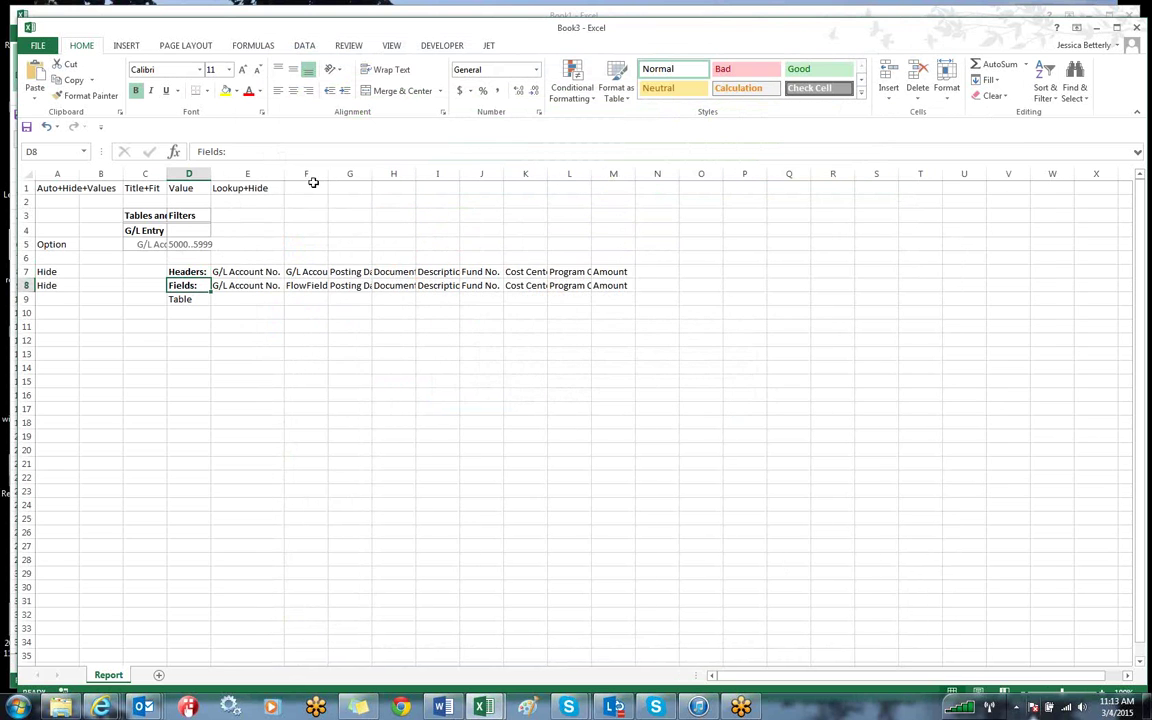
double_click(329, 176)
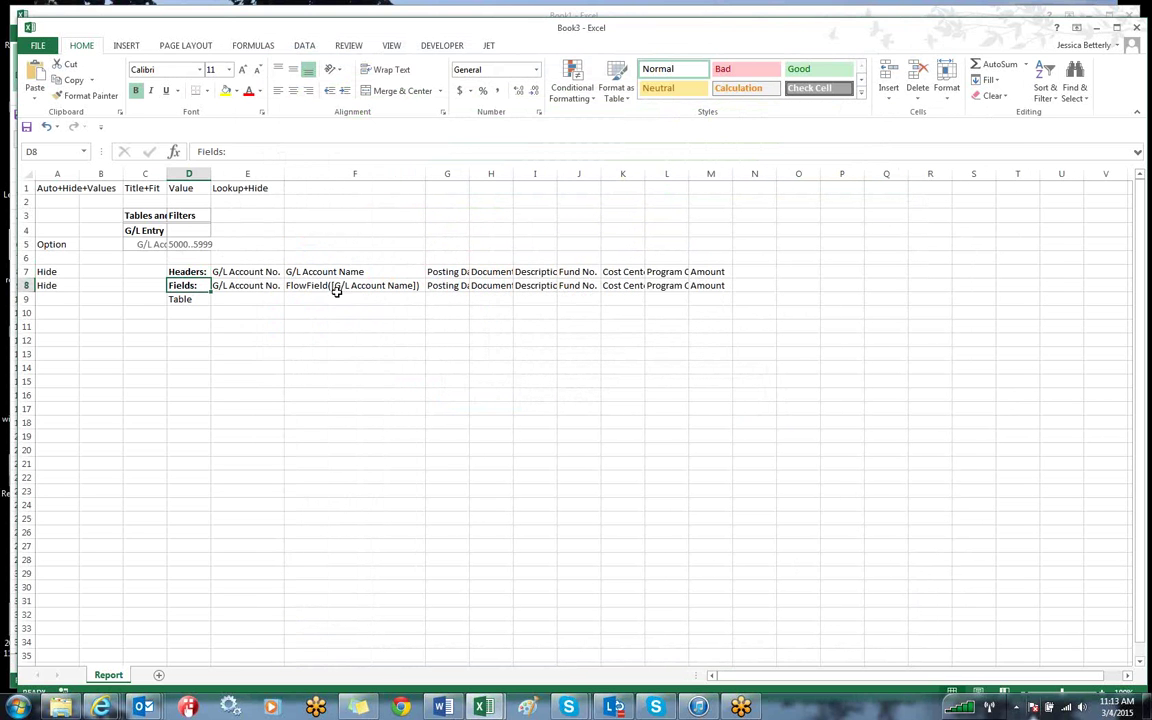
left_click(447, 286)
double_click(468, 175)
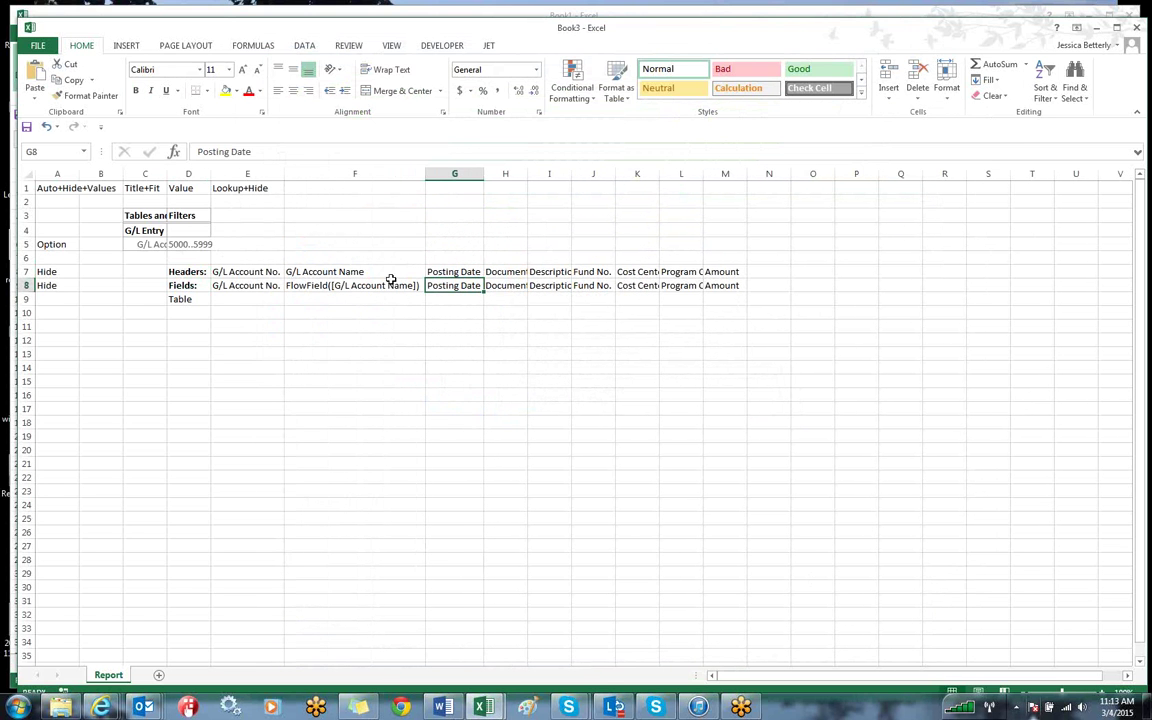
Step: Remove the 'G/L ' prefix so headers E7 and F7 read Account No. and Account Name
left_click(190, 272)
left_click(242, 271)
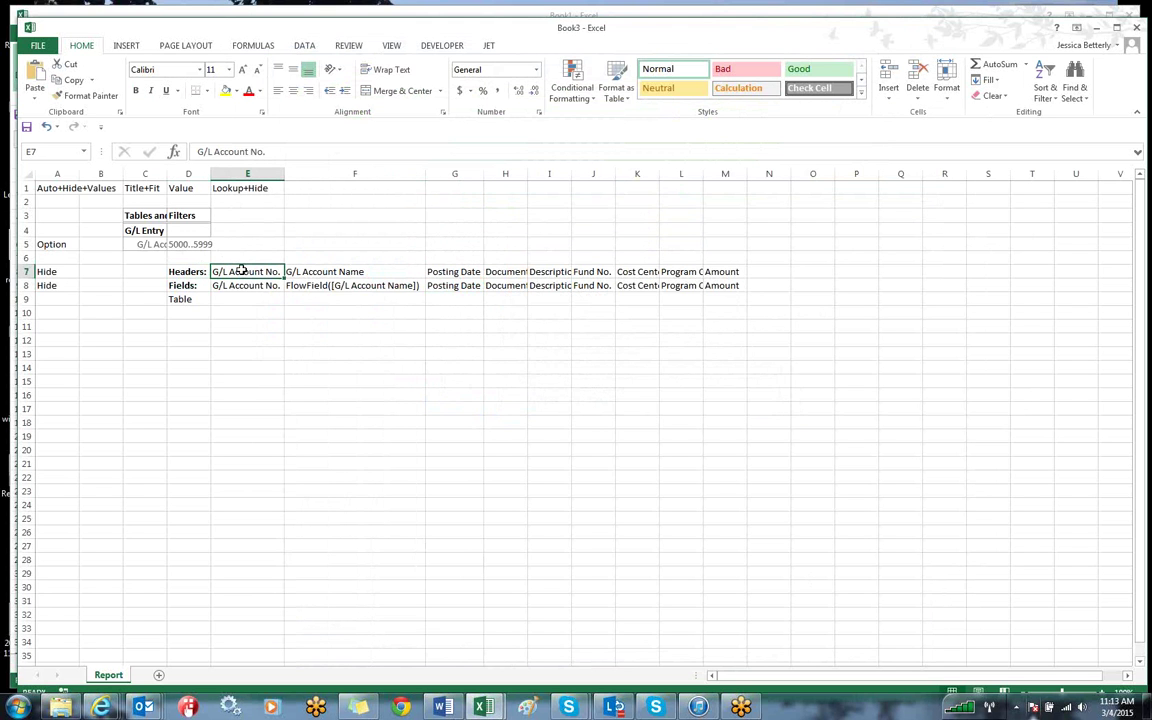
left_click_drag(215, 153, 193, 153)
key("BackSpace")
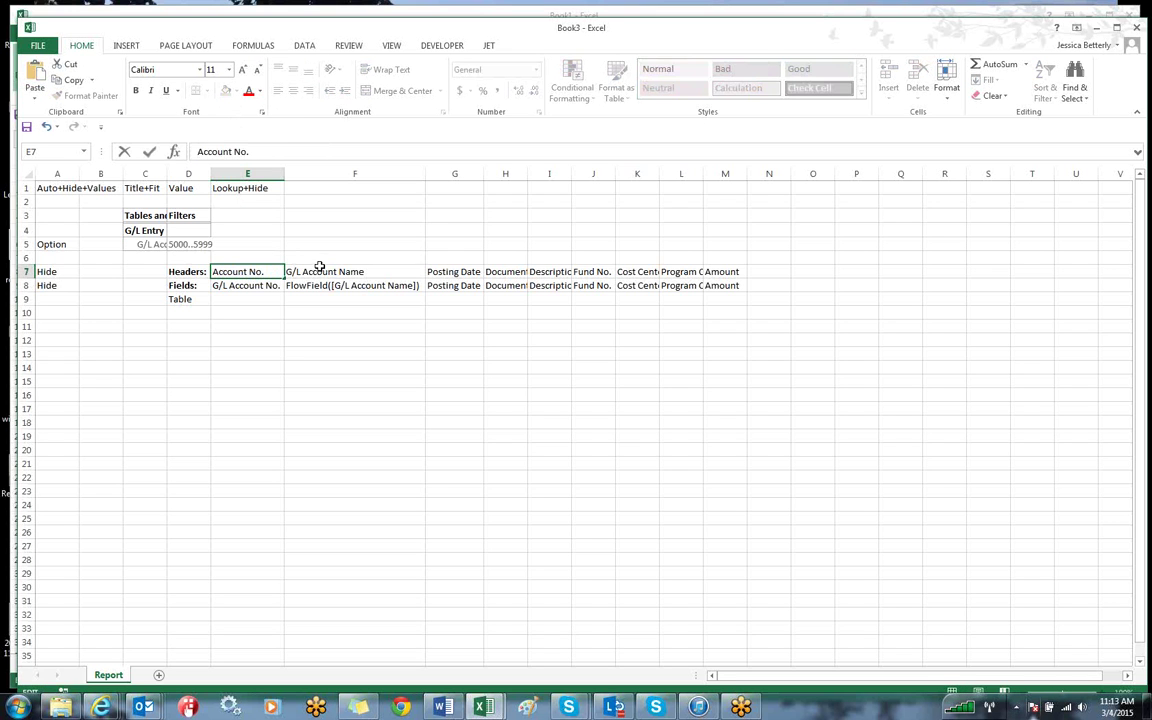
left_click(314, 267)
left_click_drag(214, 152, 183, 155)
key("BackSpace")
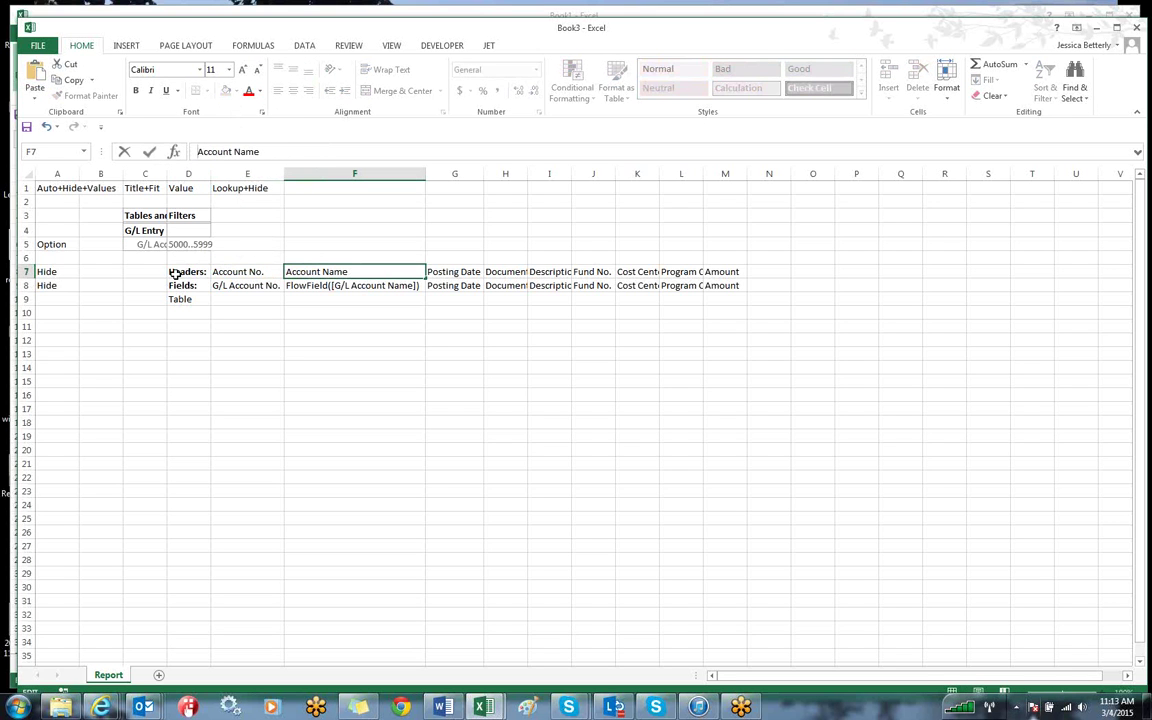
left_click(176, 272)
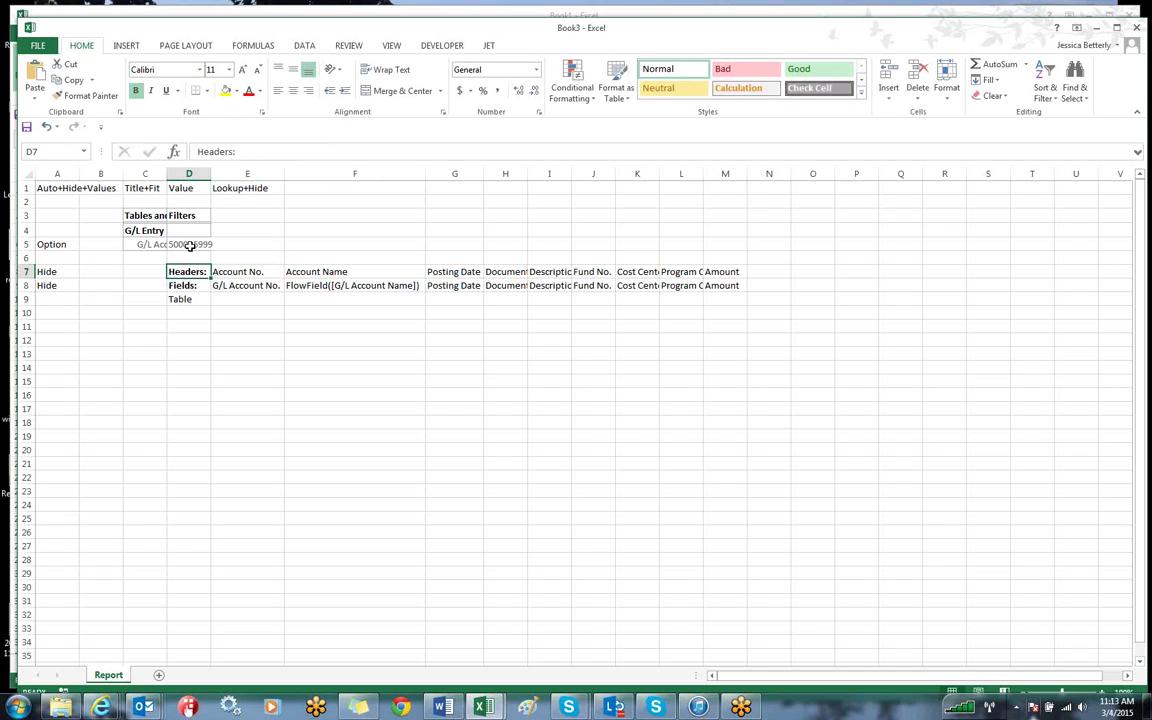
Step: Refresh the Jet report and run it with the G/L account filter 5000..5999
left_click(487, 45)
left_click(63, 78)
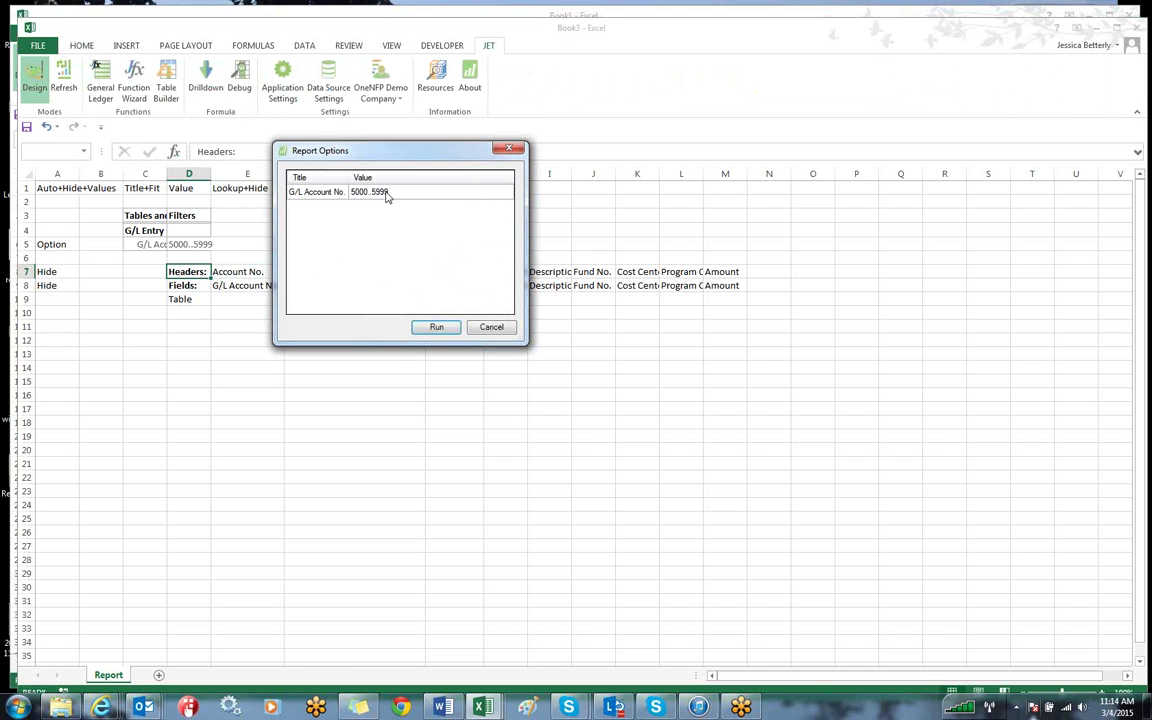
left_click(436, 327)
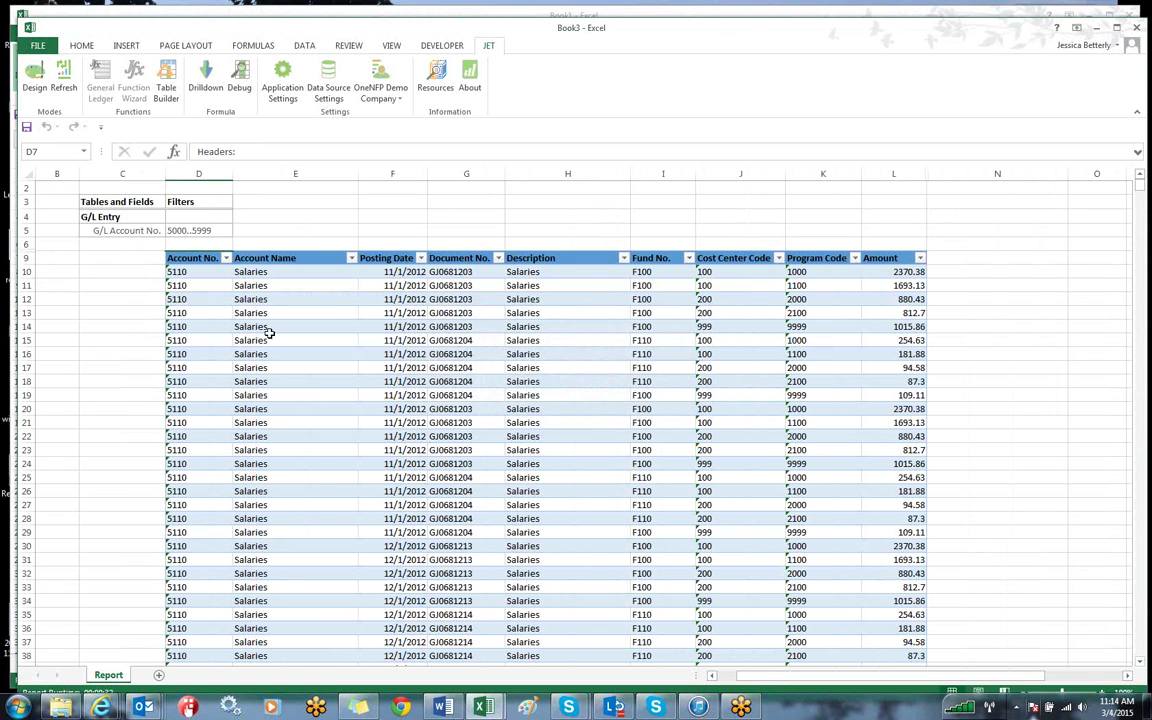
left_click(303, 258)
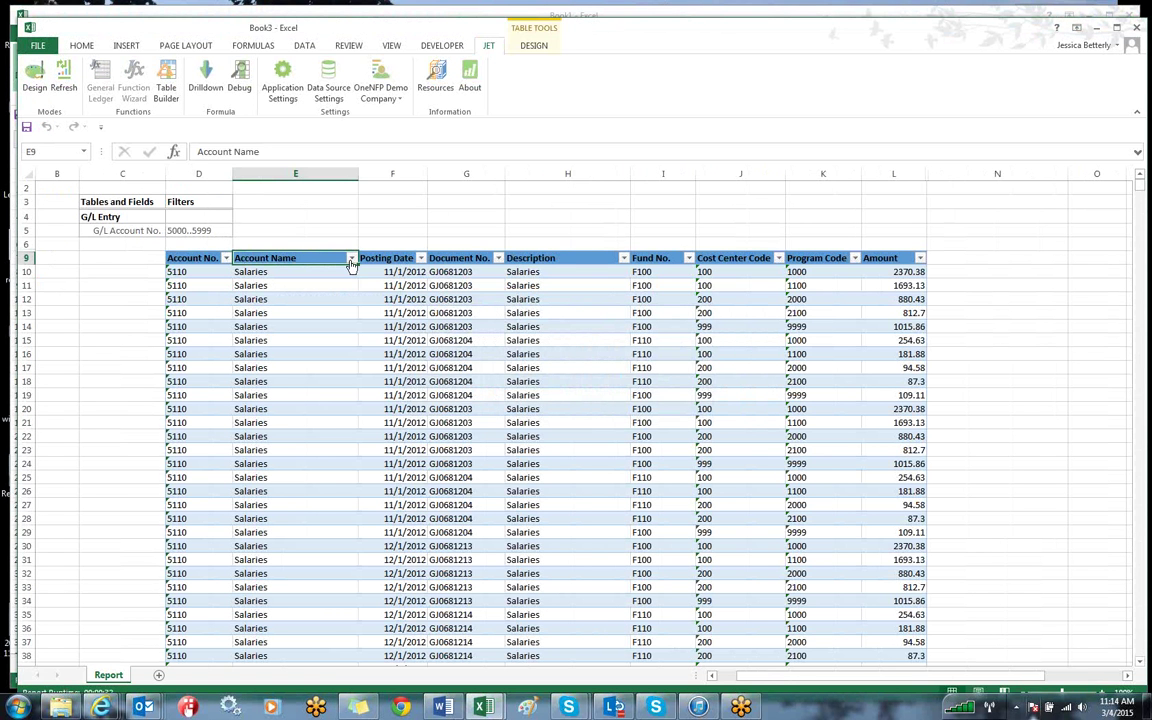
left_click(351, 259)
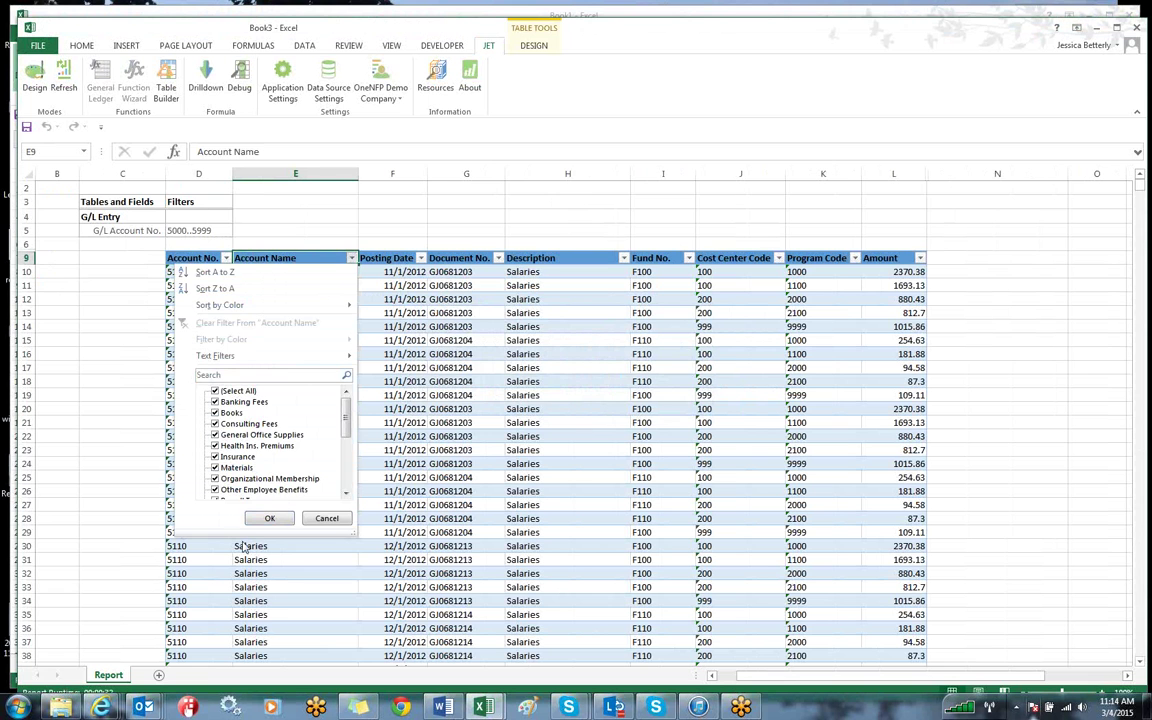
left_click(327, 518)
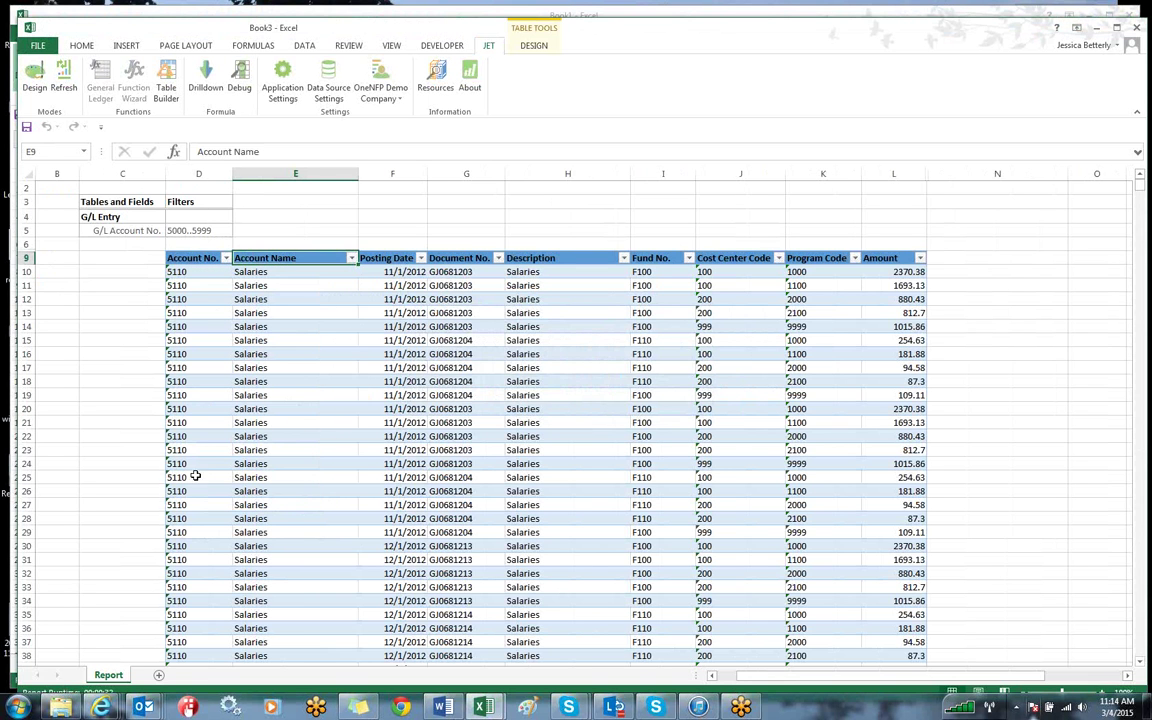
left_click(449, 395)
scroll(449, 395, "down", 20)
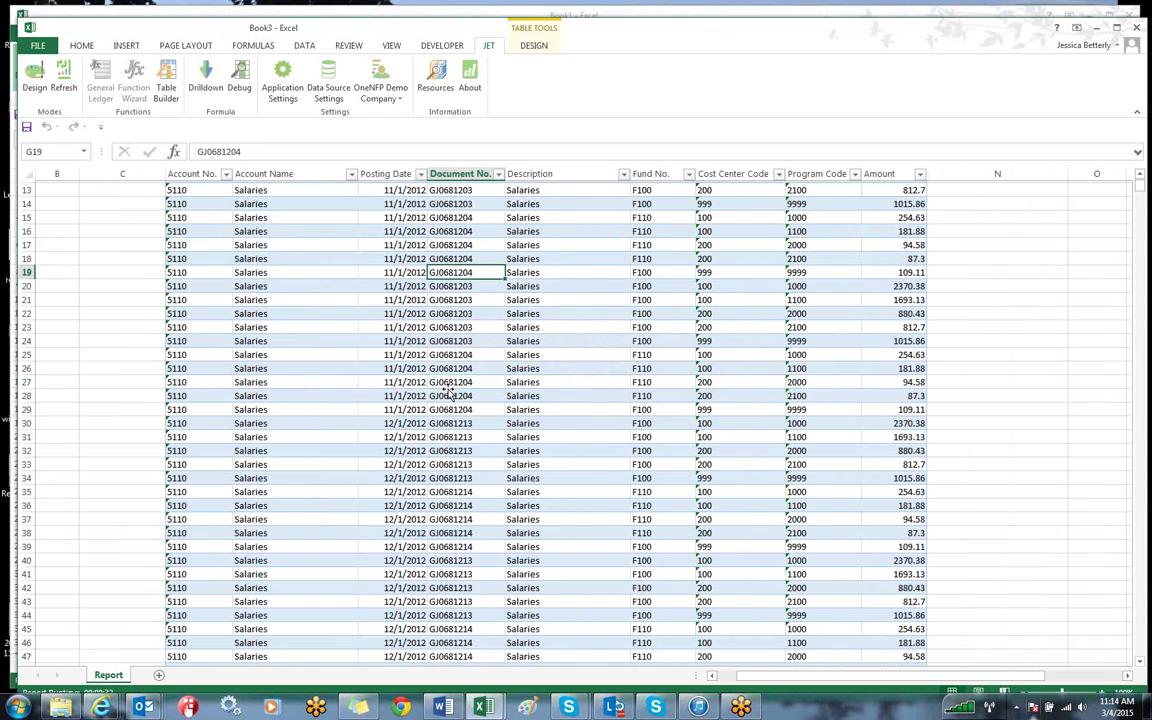
scroll(447, 391, "down", 20)
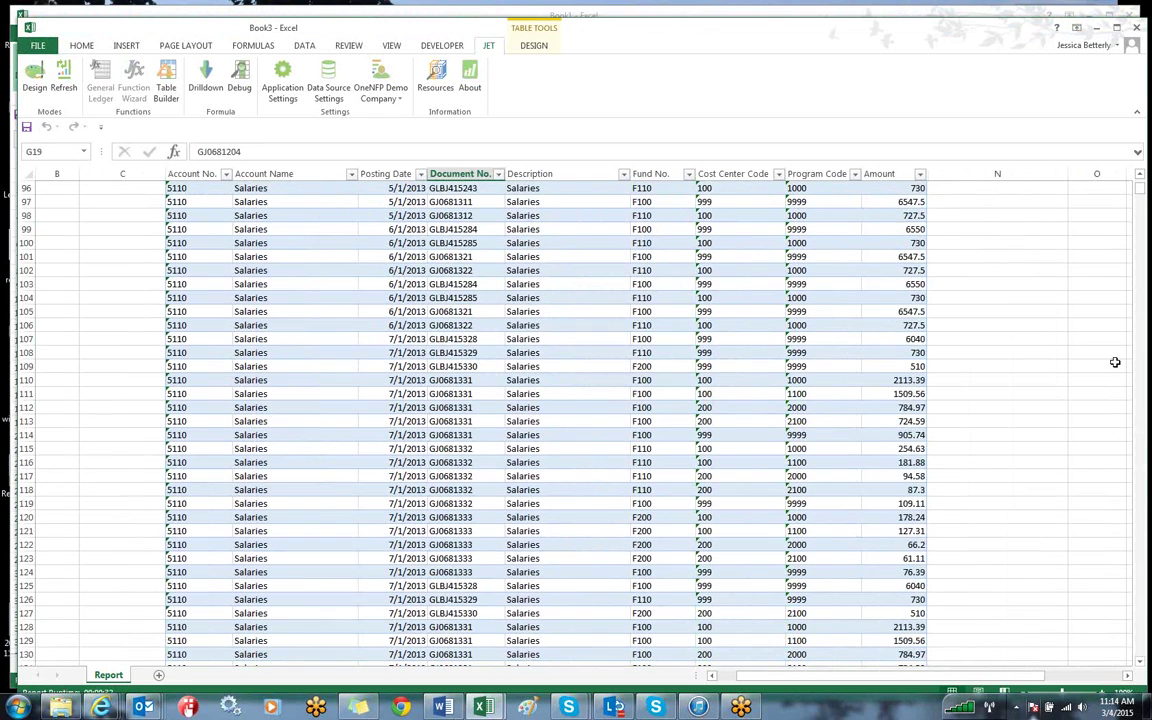
scroll(1138, 564, "down", 20)
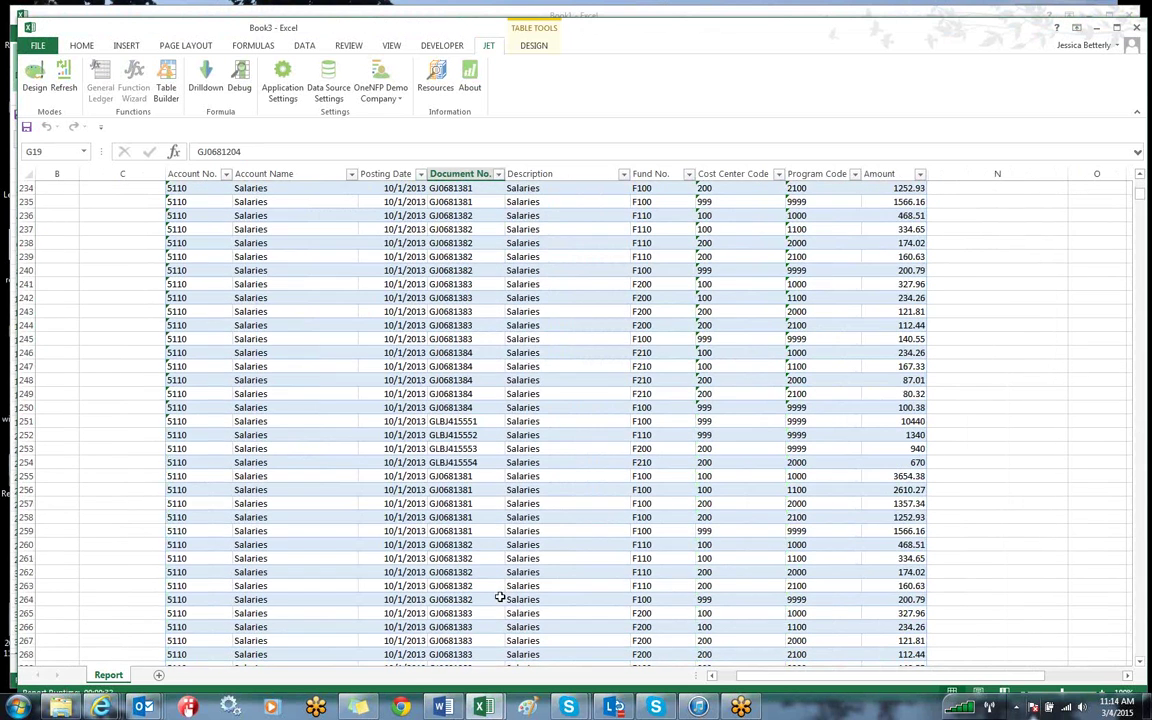
scroll(496, 596, "down", 7)
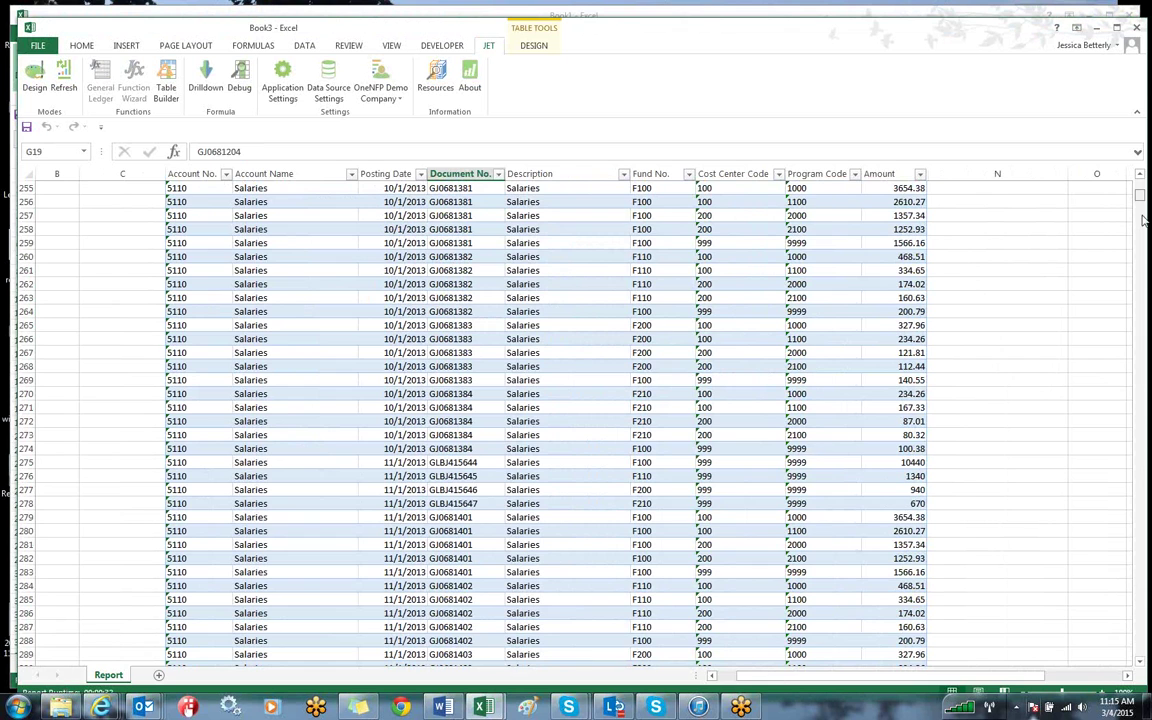
scroll(1144, 219, "down", 20)
left_click_drag(1144, 307, 1148, 655)
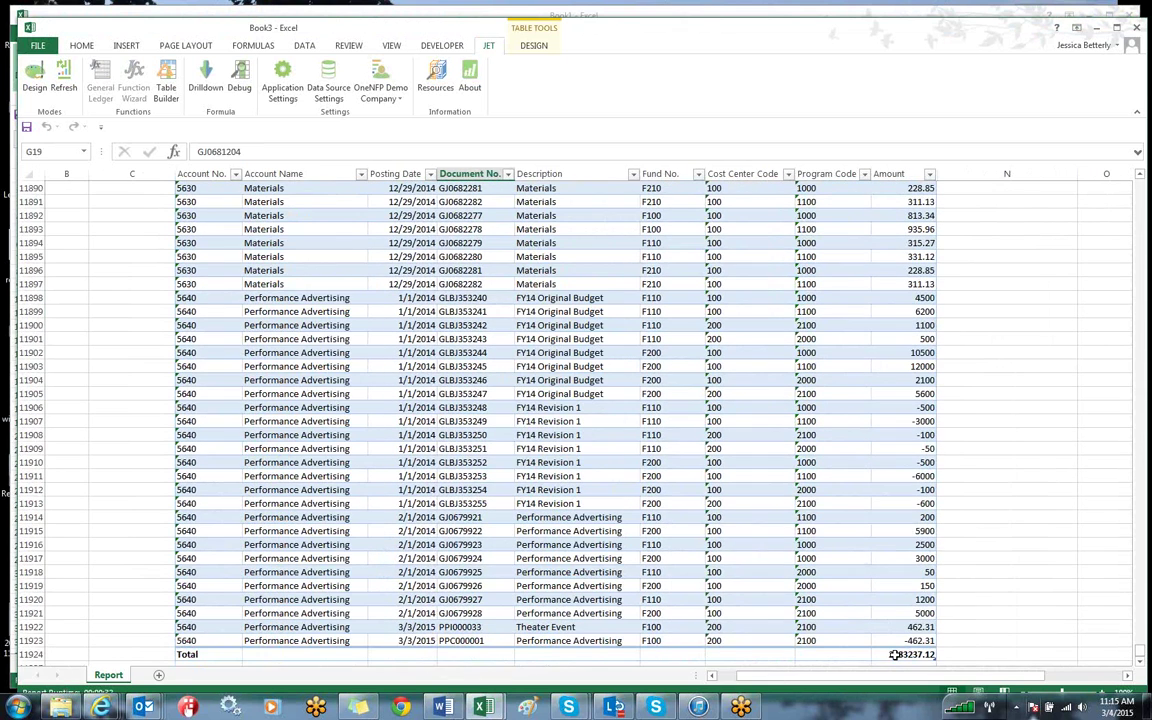
key("ctrl+End")
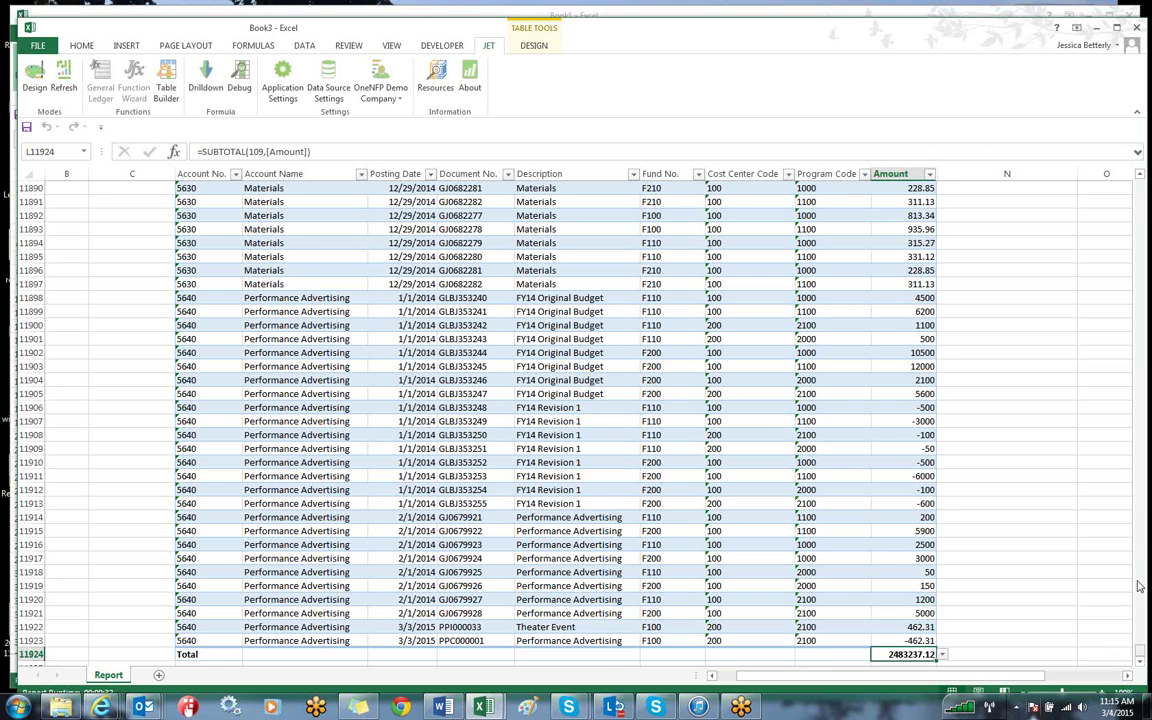
left_click_drag(1139, 587, 1104, 190)
left_click(237, 288)
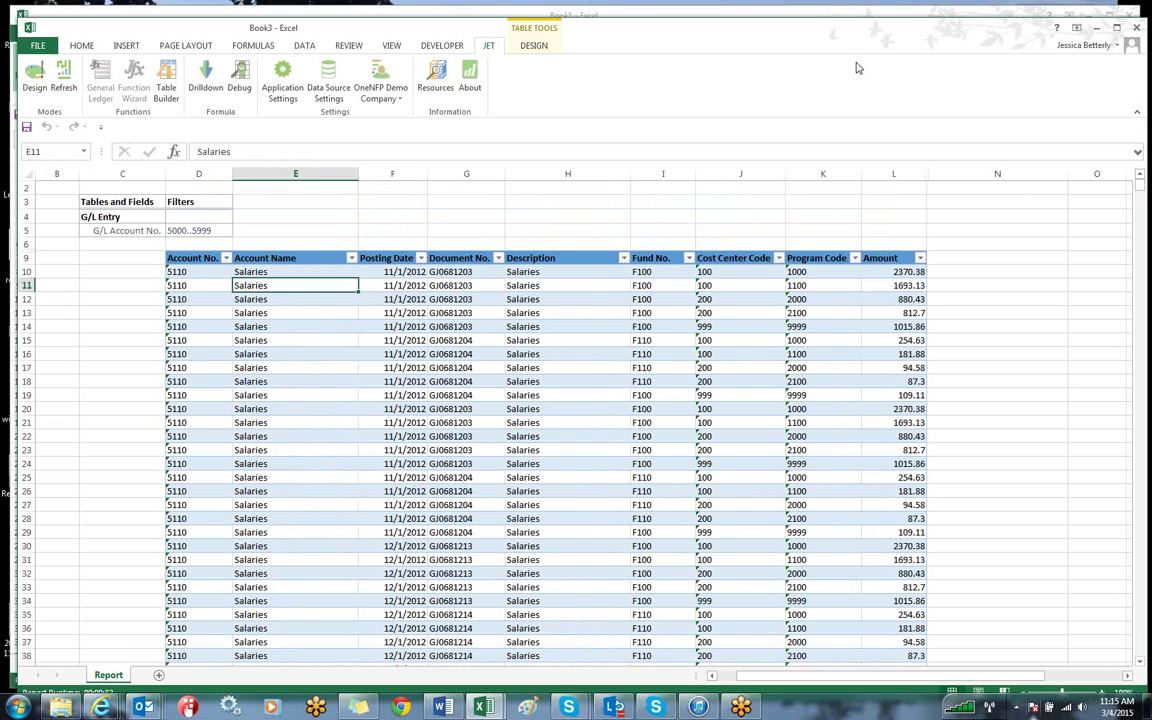
left_click(1137, 33)
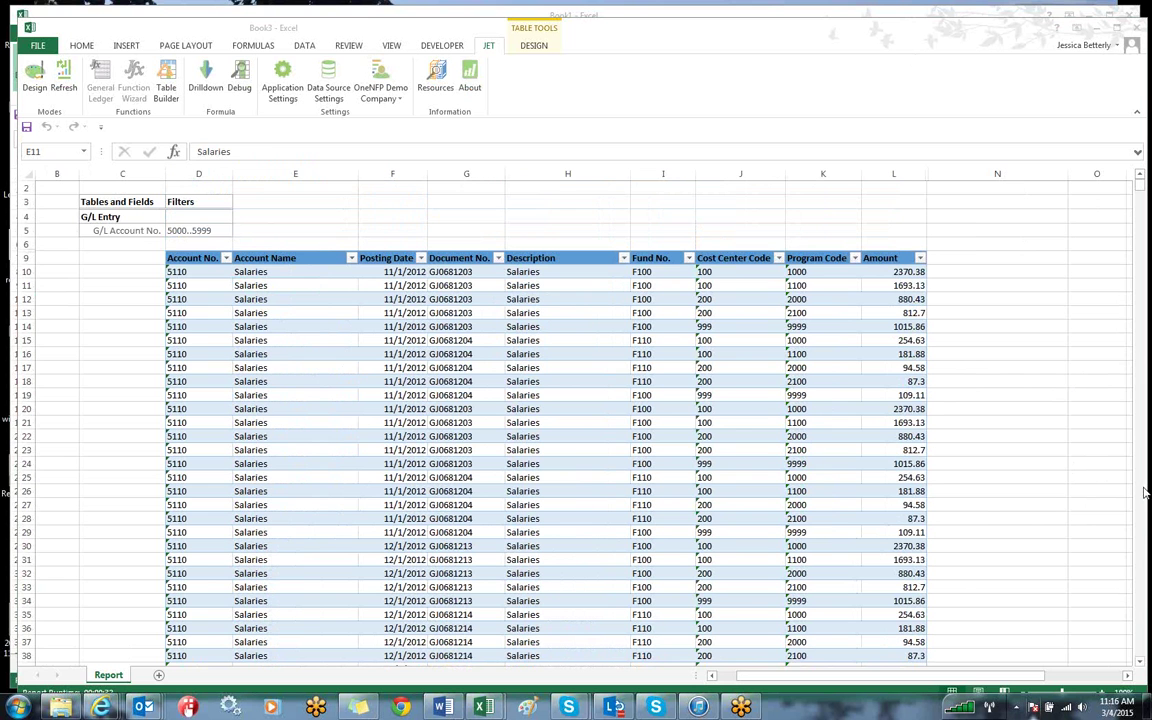
mouse_move(101, 707)
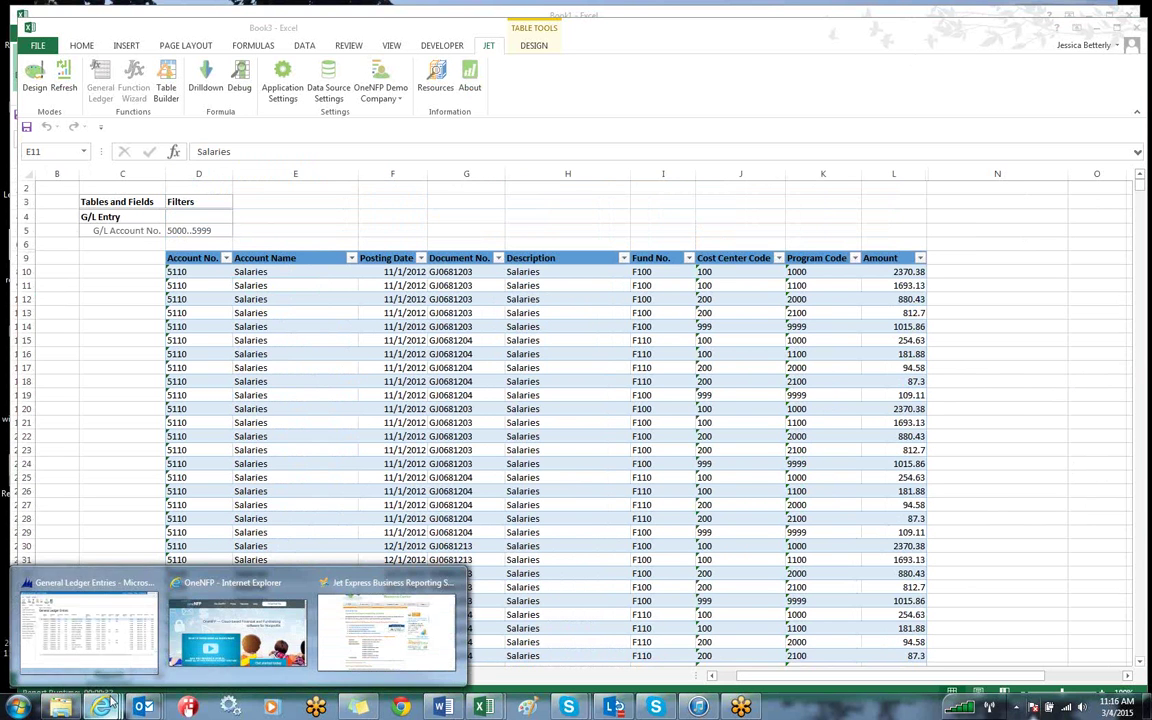
left_click(424, 652)
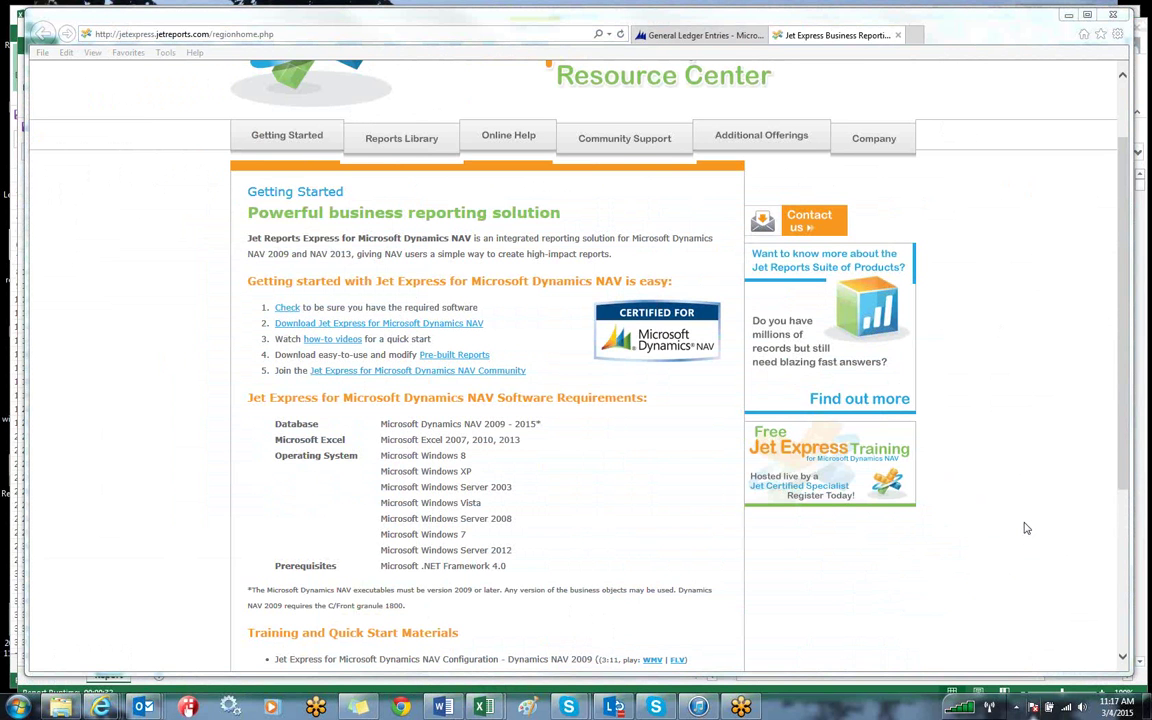
left_click(1068, 15)
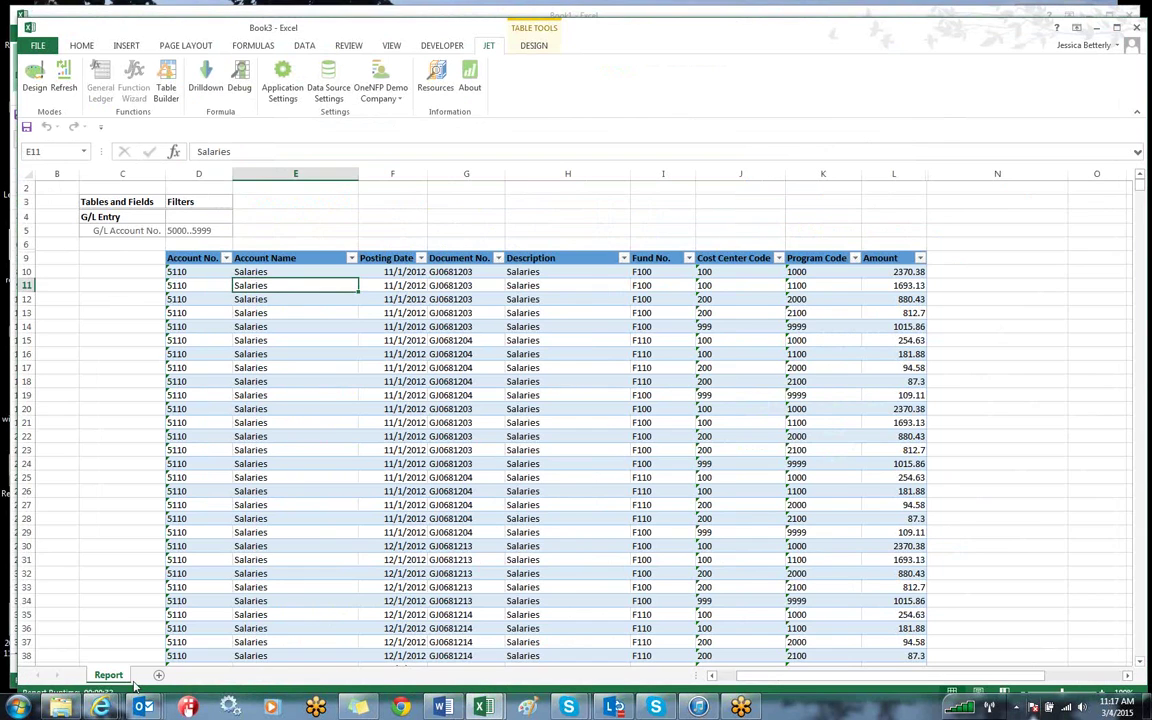
left_click(101, 706)
left_click(362, 632)
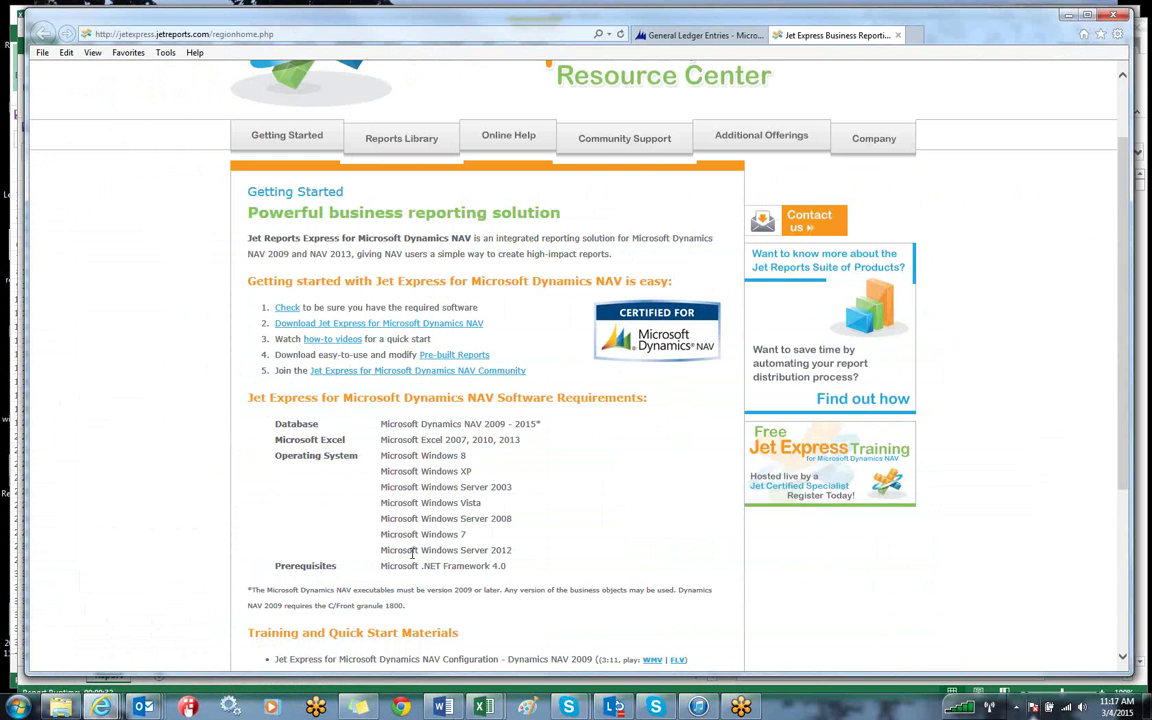
left_click(1066, 16)
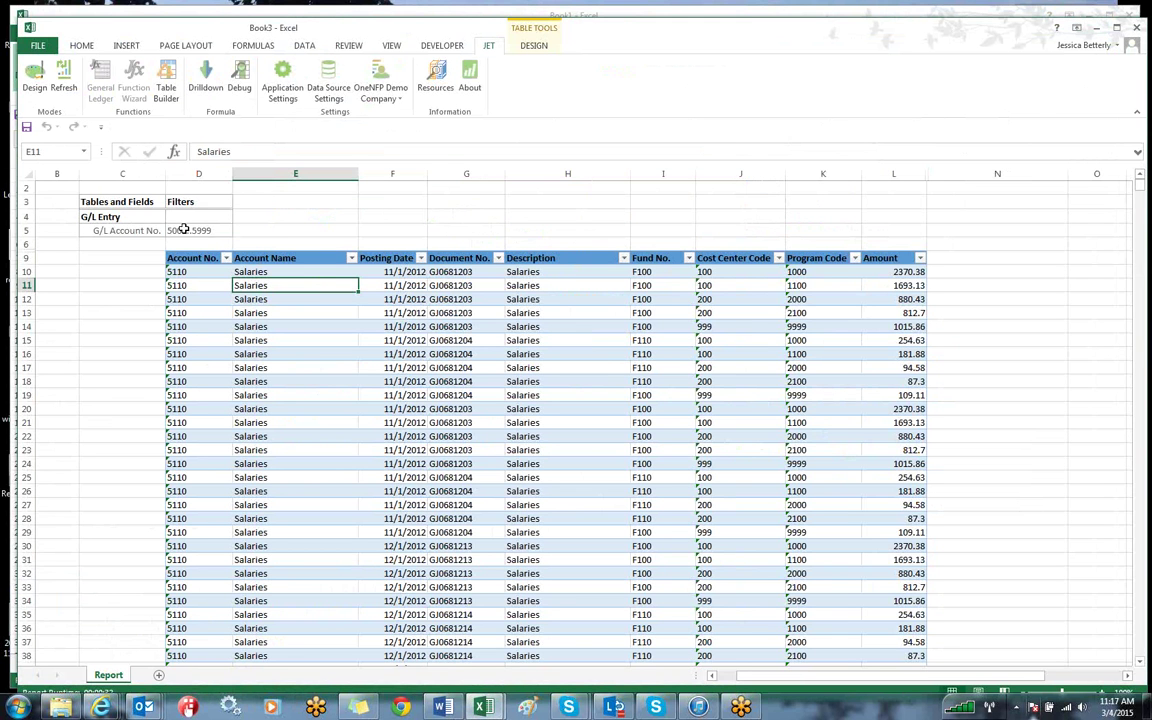
Step: Minimize Book3 and start a new Table Builder report on the G/L Account table
left_click(1096, 28)
left_click(158, 64)
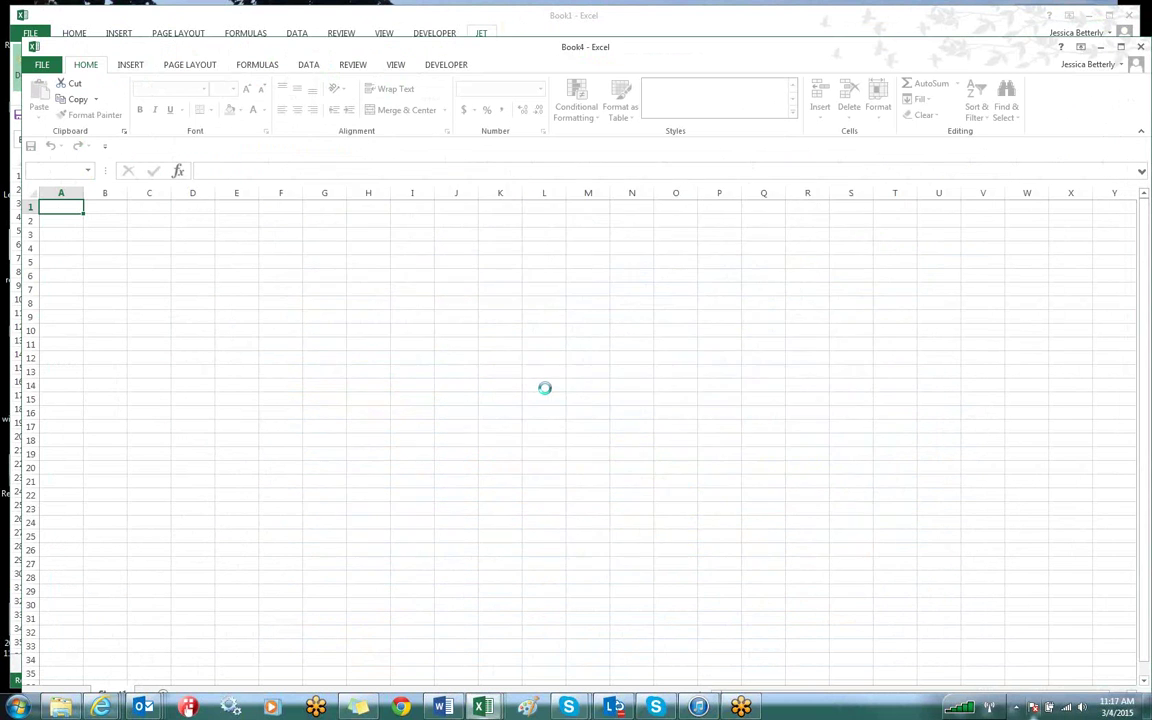
left_click(340, 362)
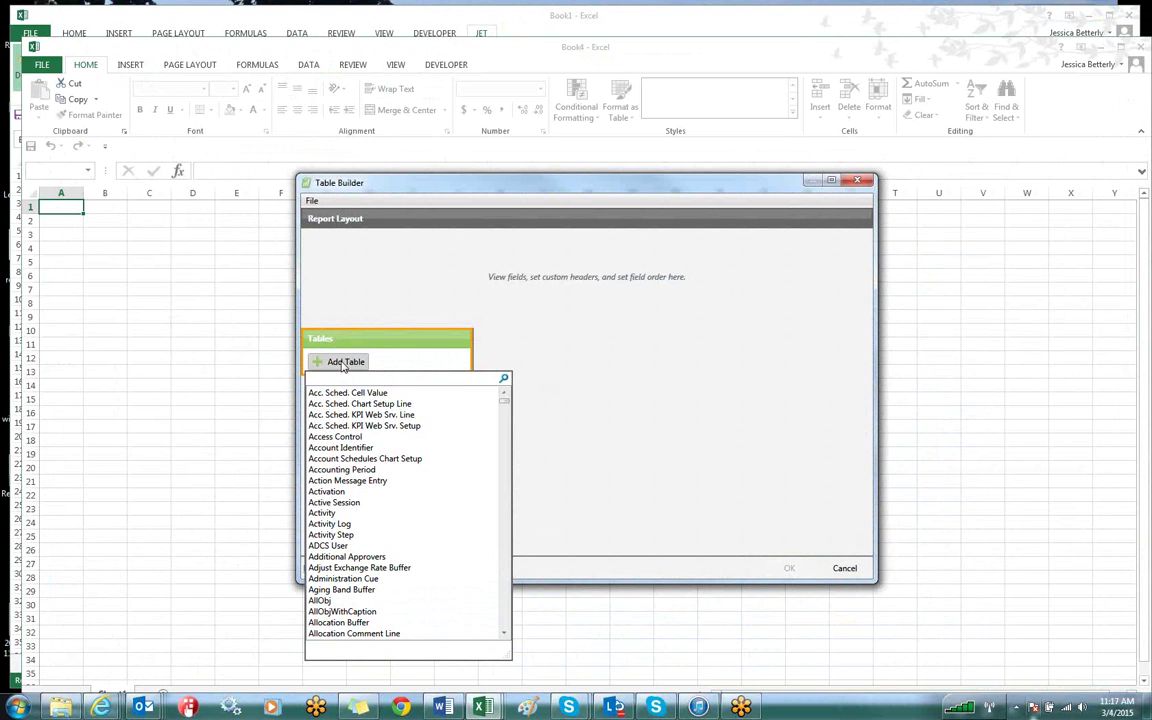
type("g/l acc")
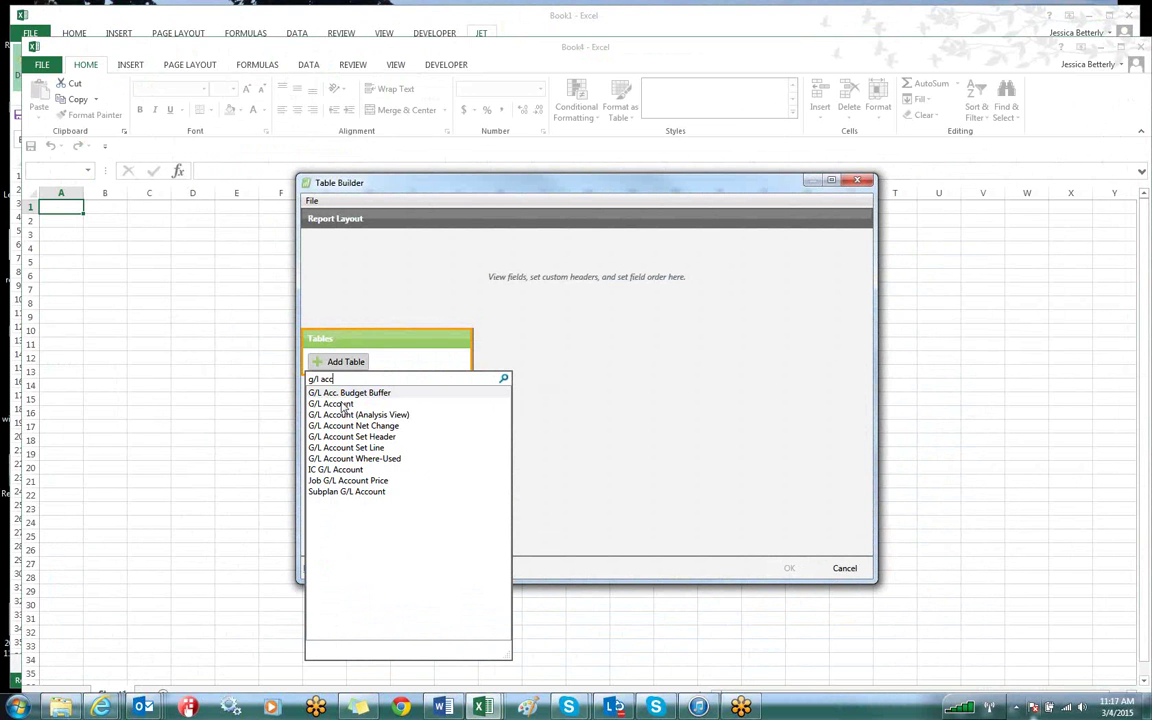
left_click(340, 404)
left_click(342, 405)
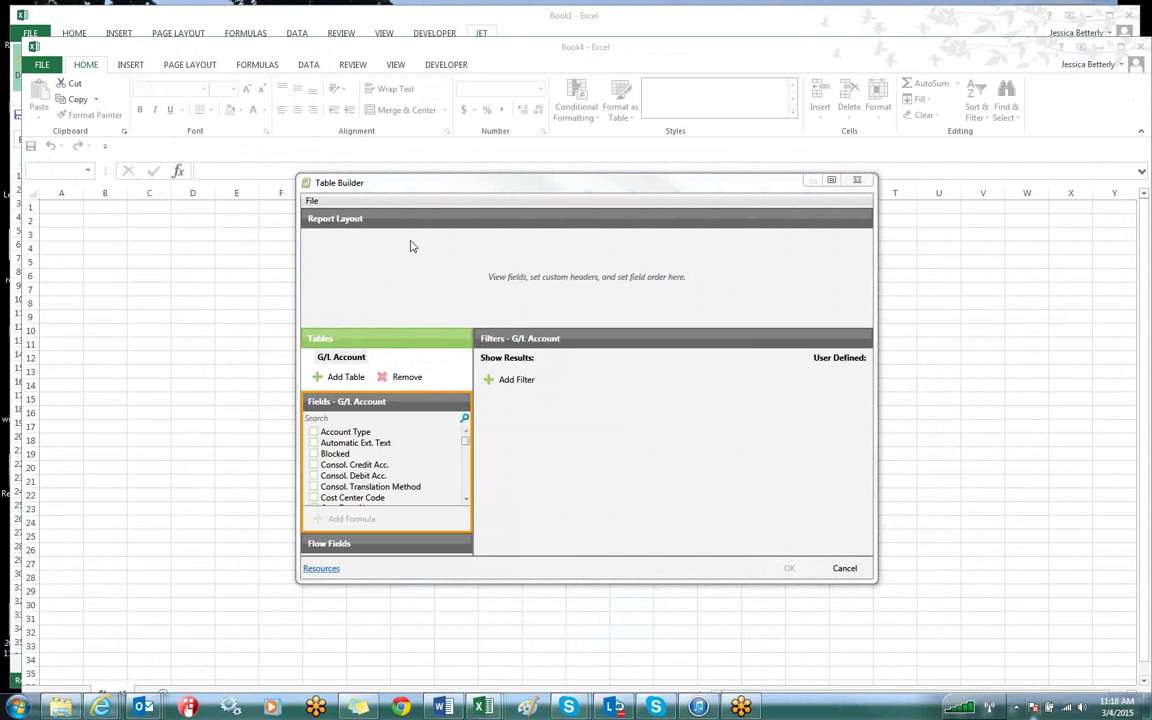
Step: Move and enlarge the Table Builder window, then switch to the NAV web client
left_click_drag(440, 182, 395, 101)
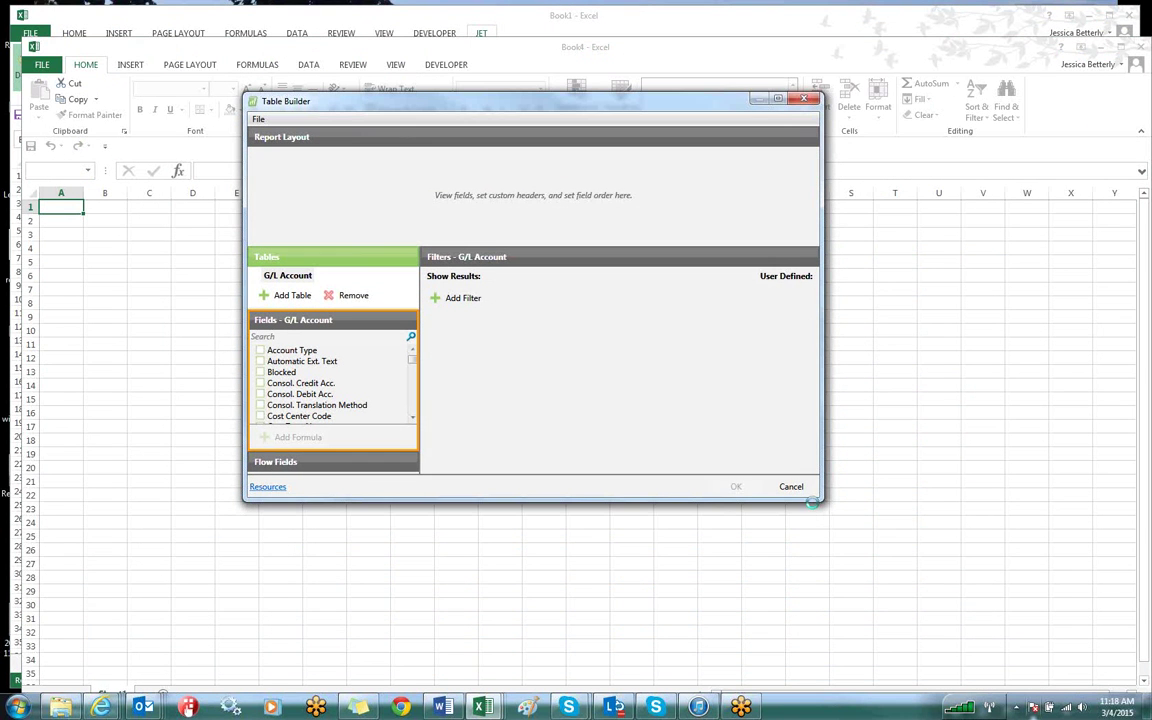
left_click_drag(823, 499, 936, 690)
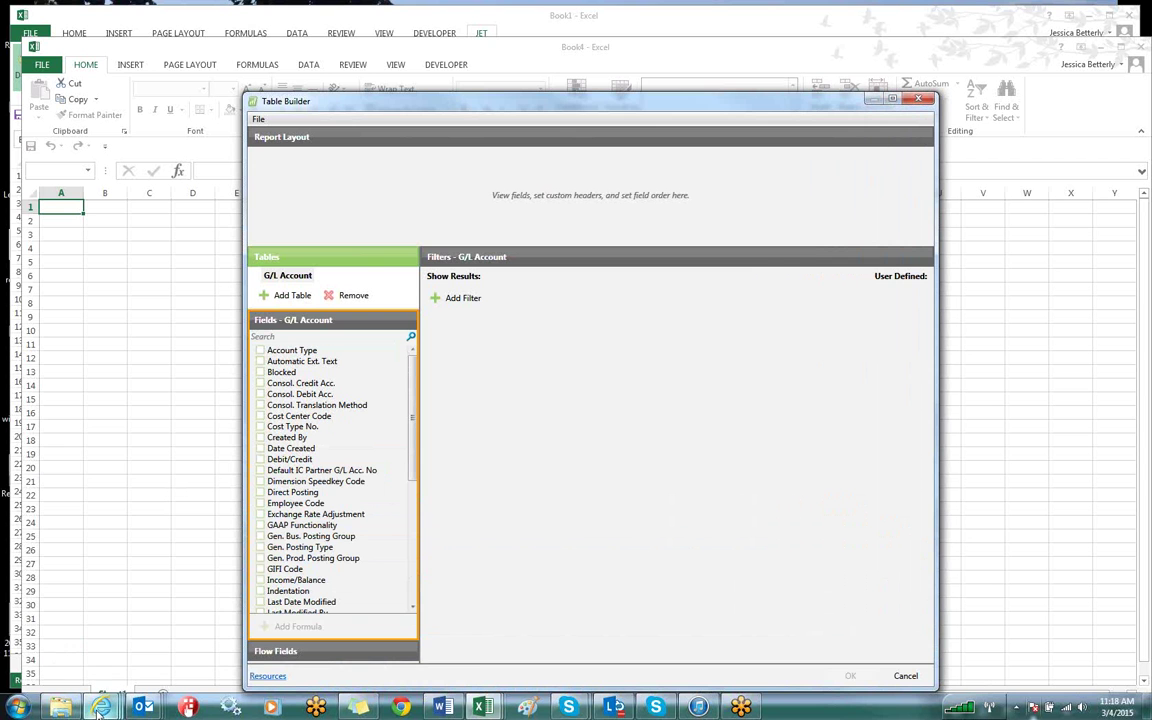
mouse_move(101, 707)
left_click(105, 585)
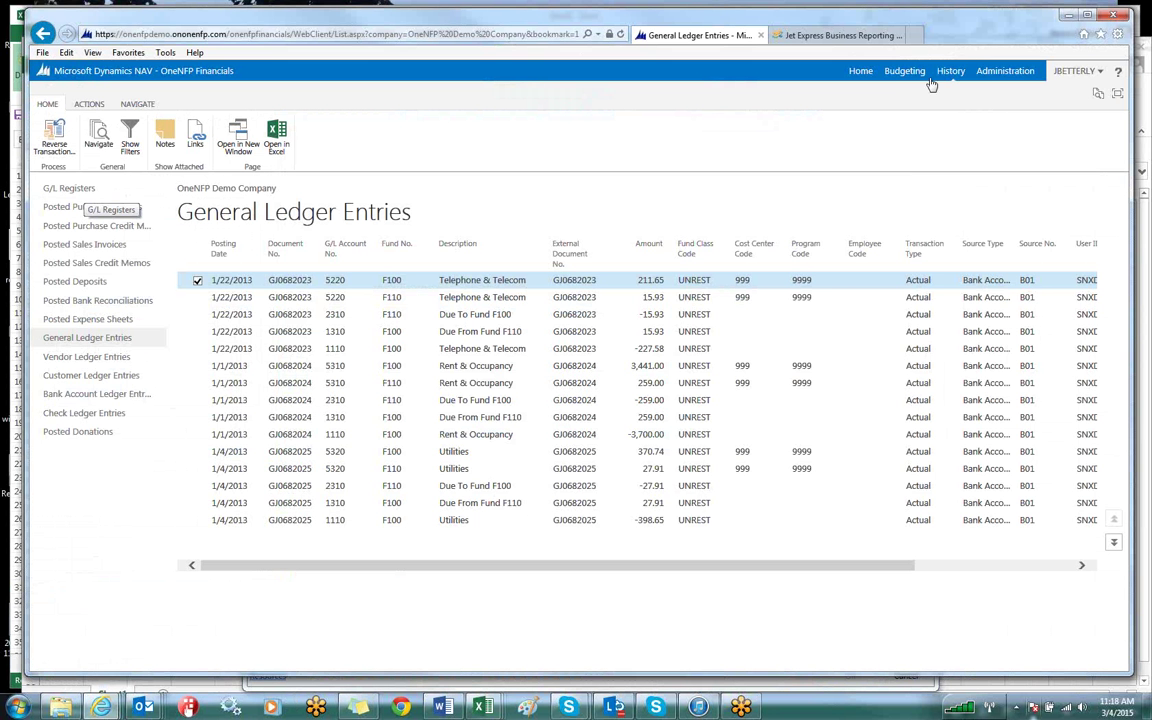
Step: Check NAV's Budgeting area, then add the No. and Name fields as report columns
left_click(908, 70)
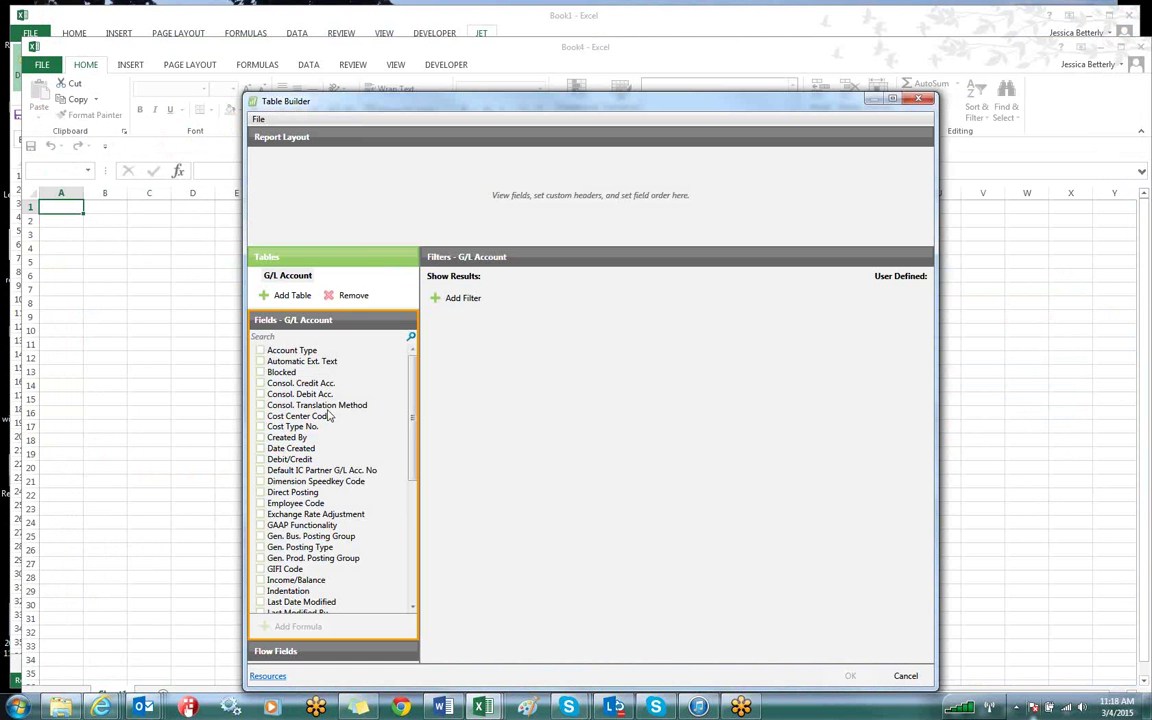
left_click(1066, 15)
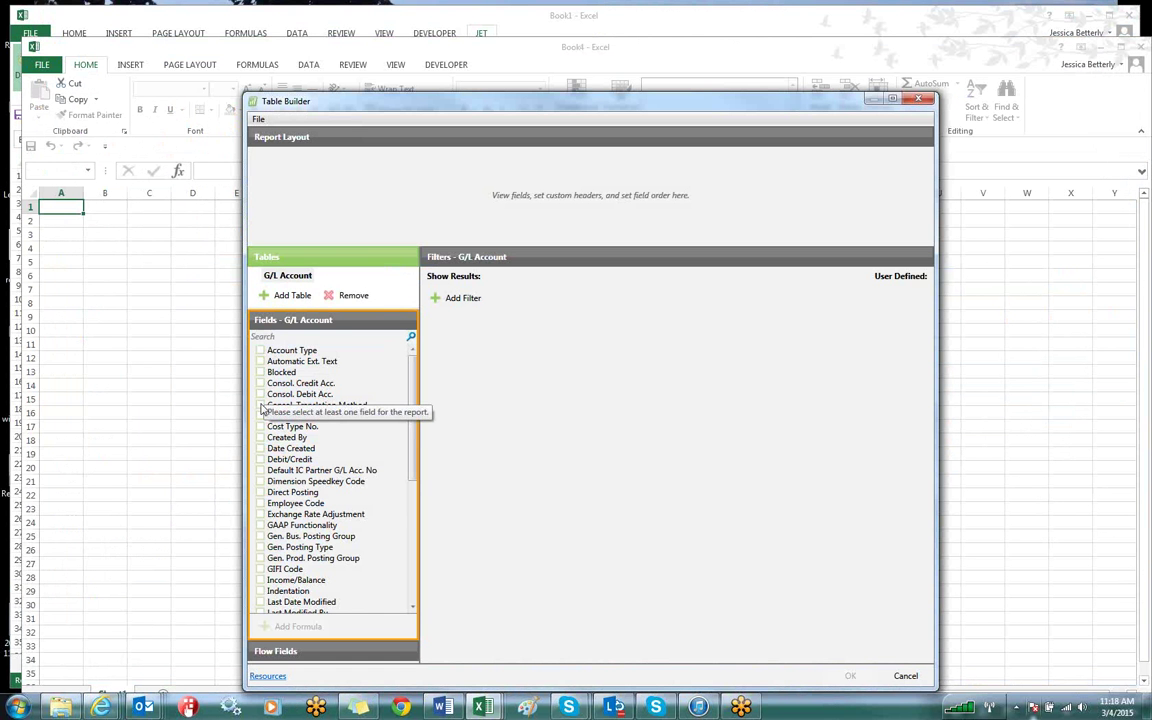
scroll(320, 470, "down", 5)
scroll(332, 516, "up", 5)
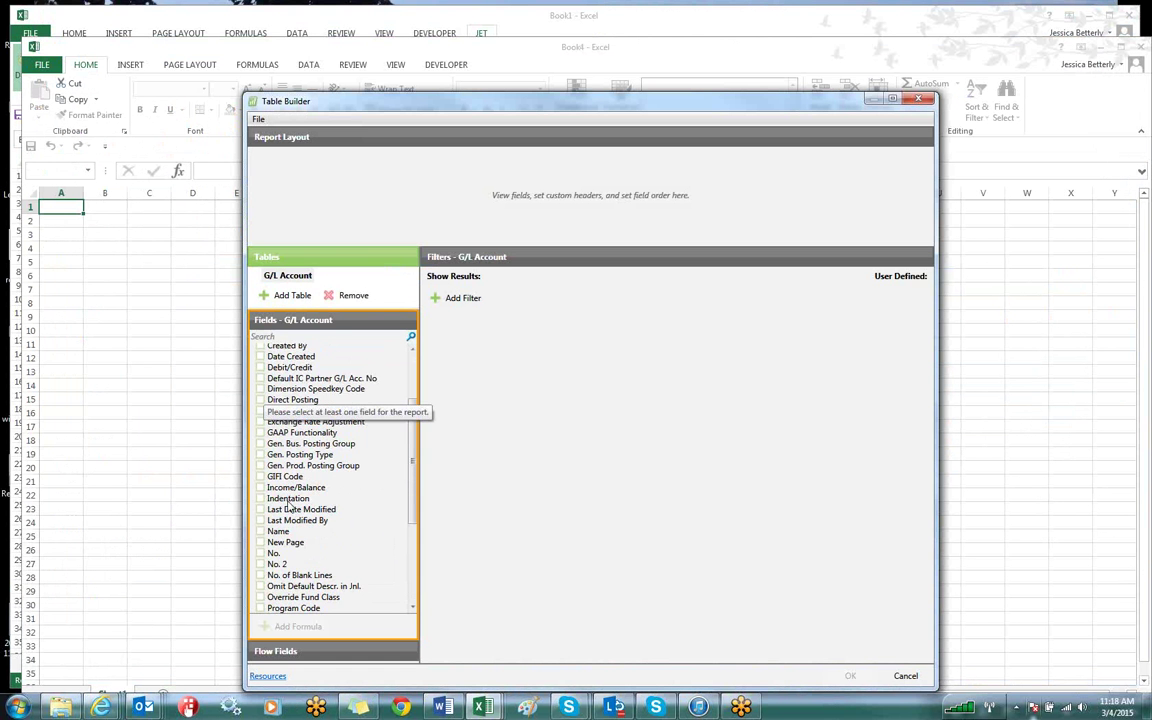
left_click(260, 552)
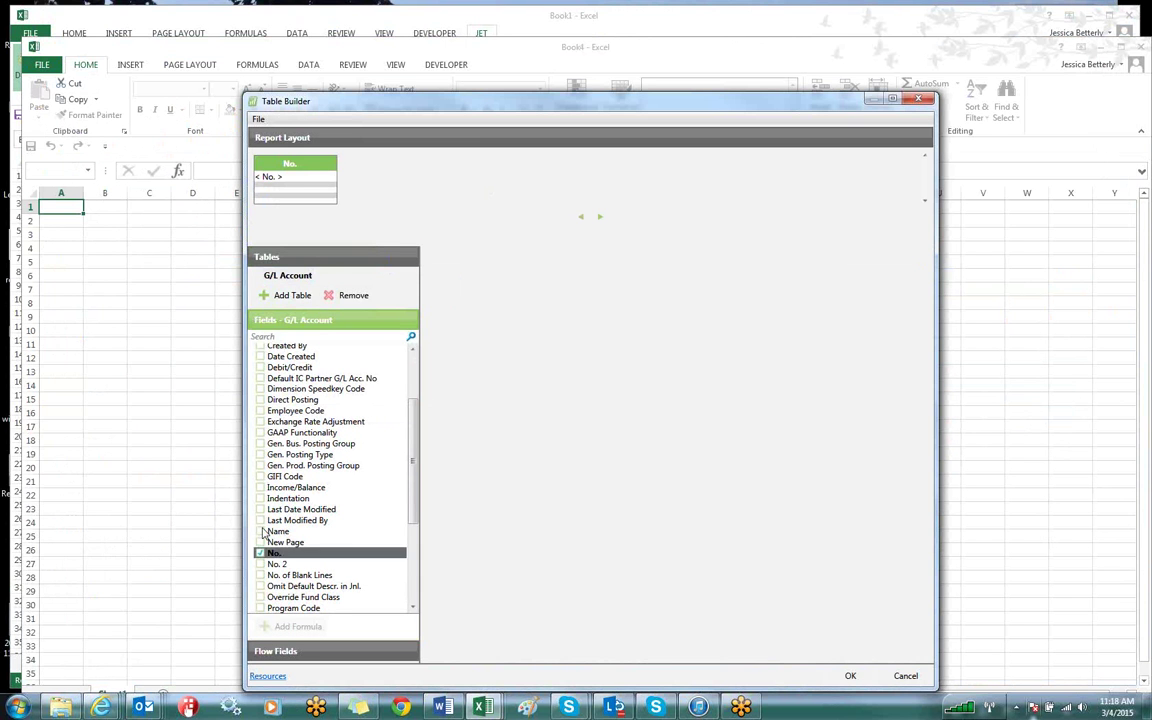
left_click(290, 531)
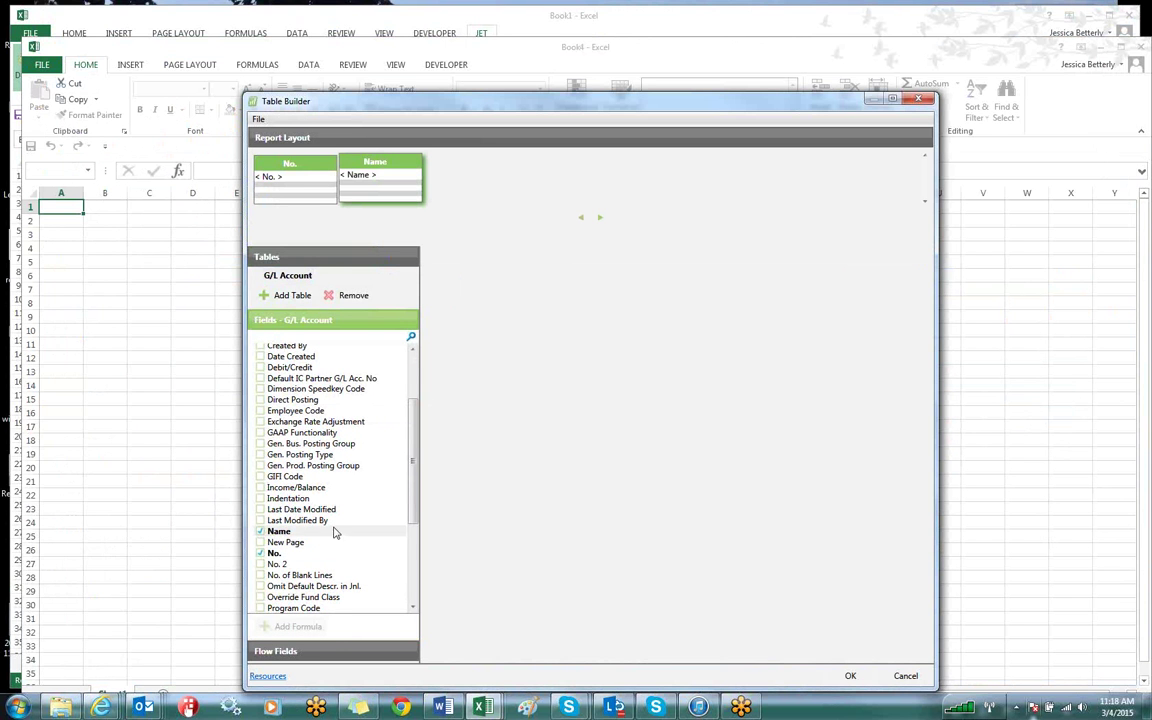
left_click(313, 652)
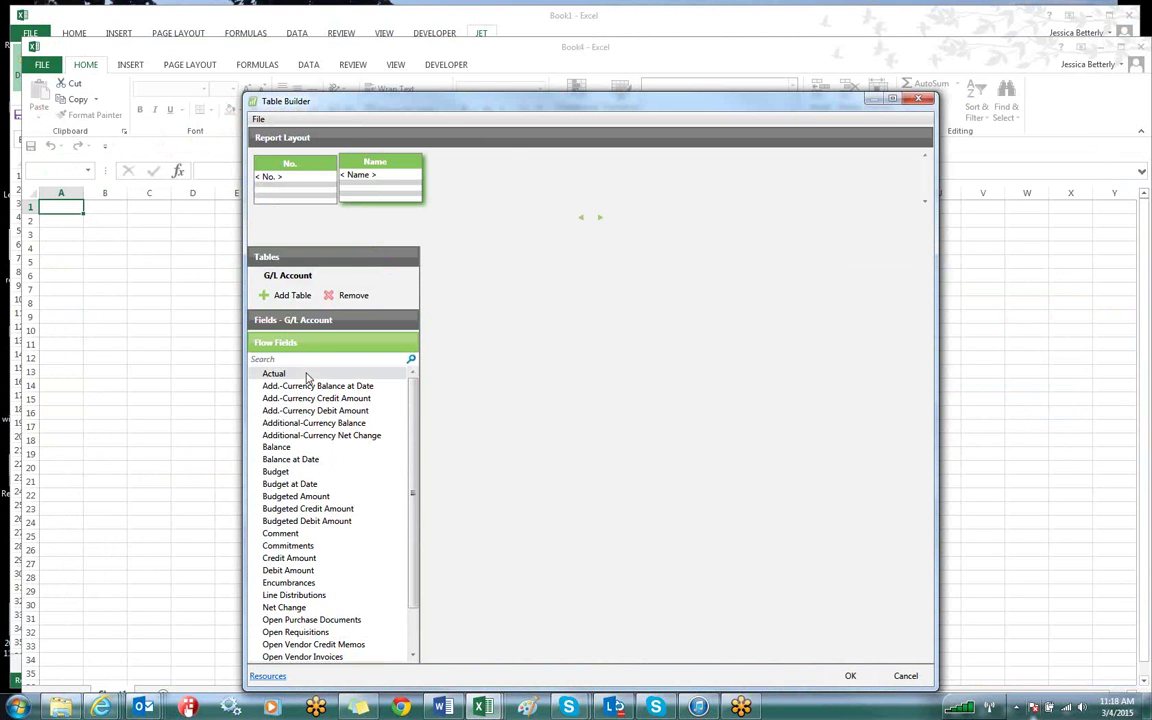
Step: Add the Actual and Budget flow fields as columns and remove the duplicate Budget_1 column
double_click(272, 374)
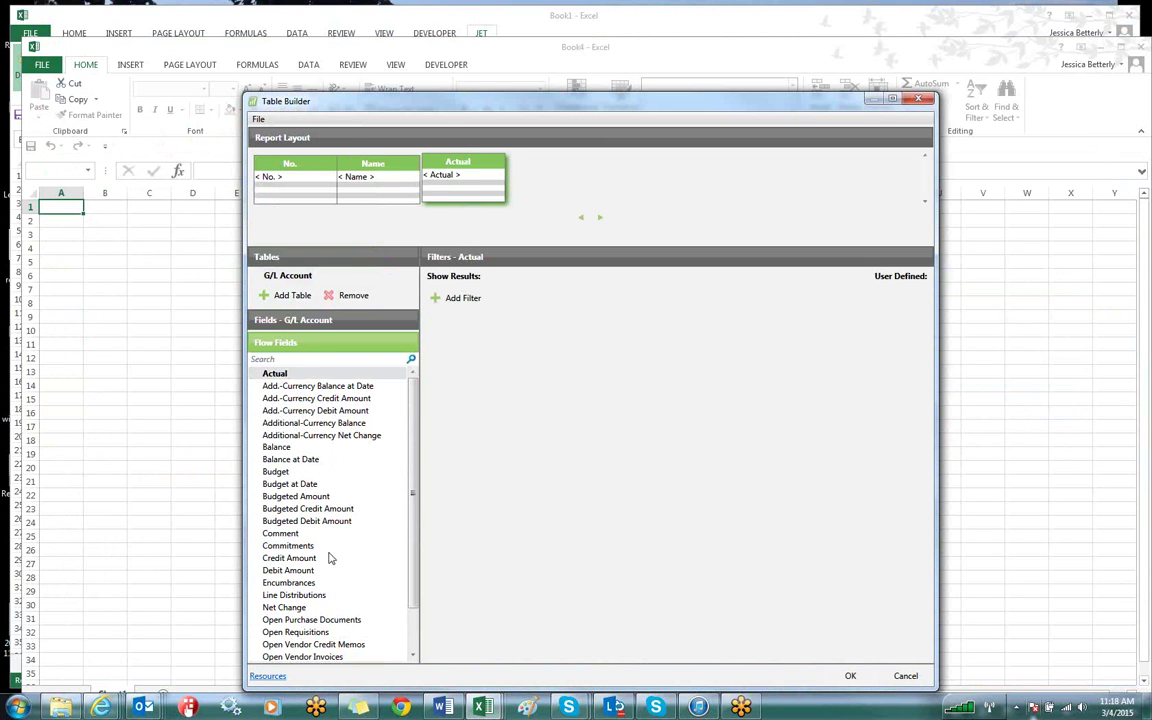
double_click(276, 471)
double_click(276, 471)
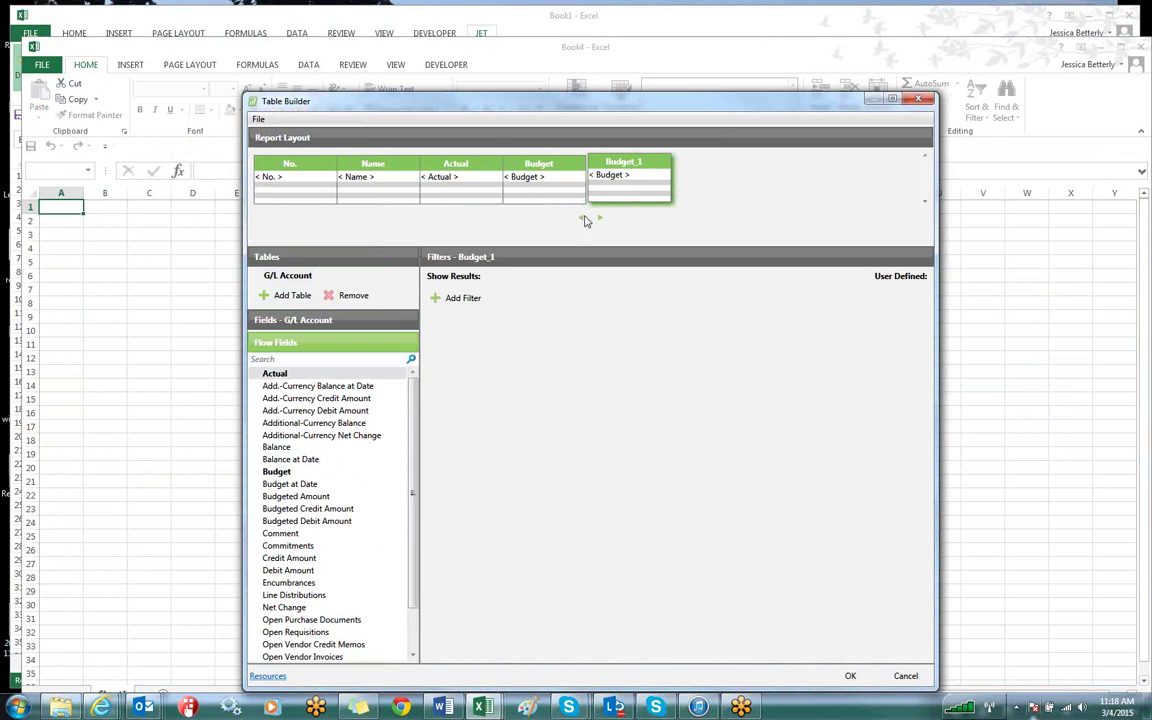
left_click(667, 162)
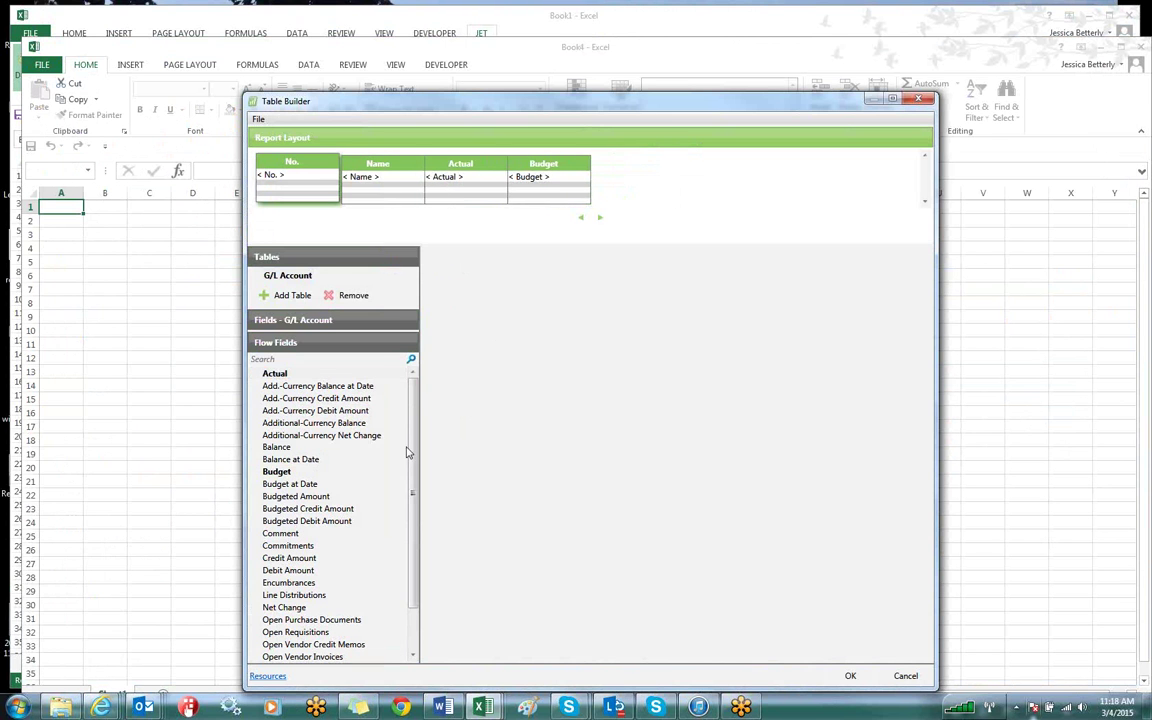
left_click_drag(413, 457, 414, 497)
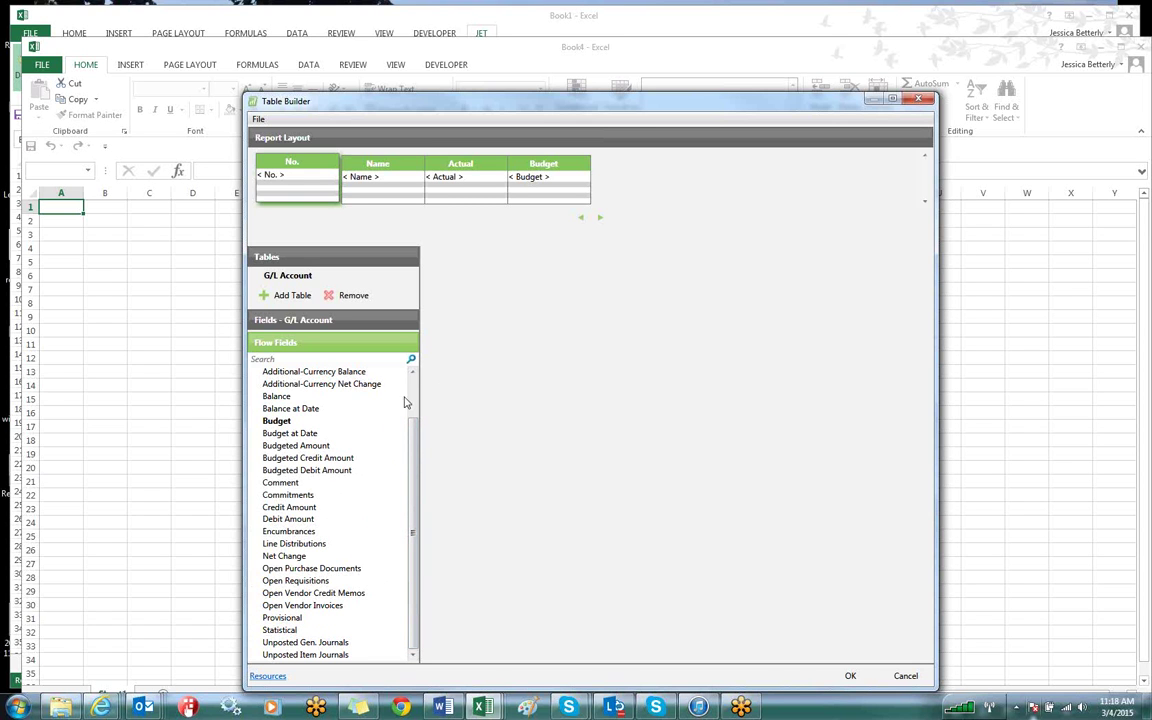
scroll(380, 368, "up", 2)
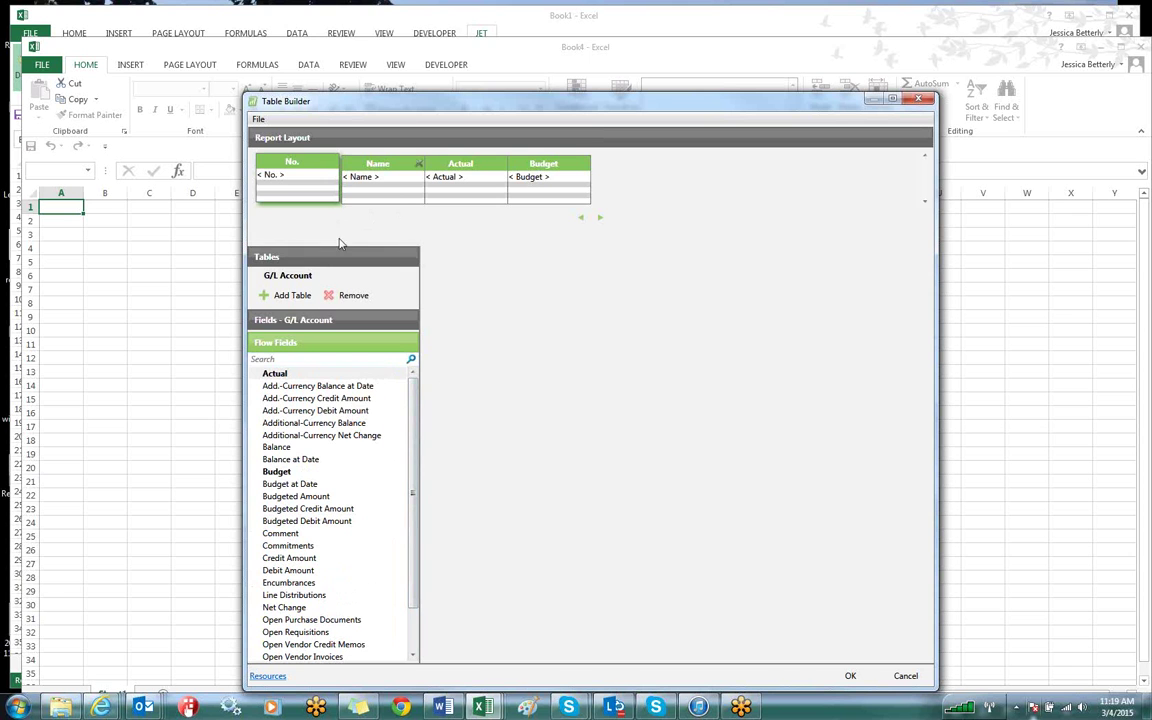
left_click(289, 278)
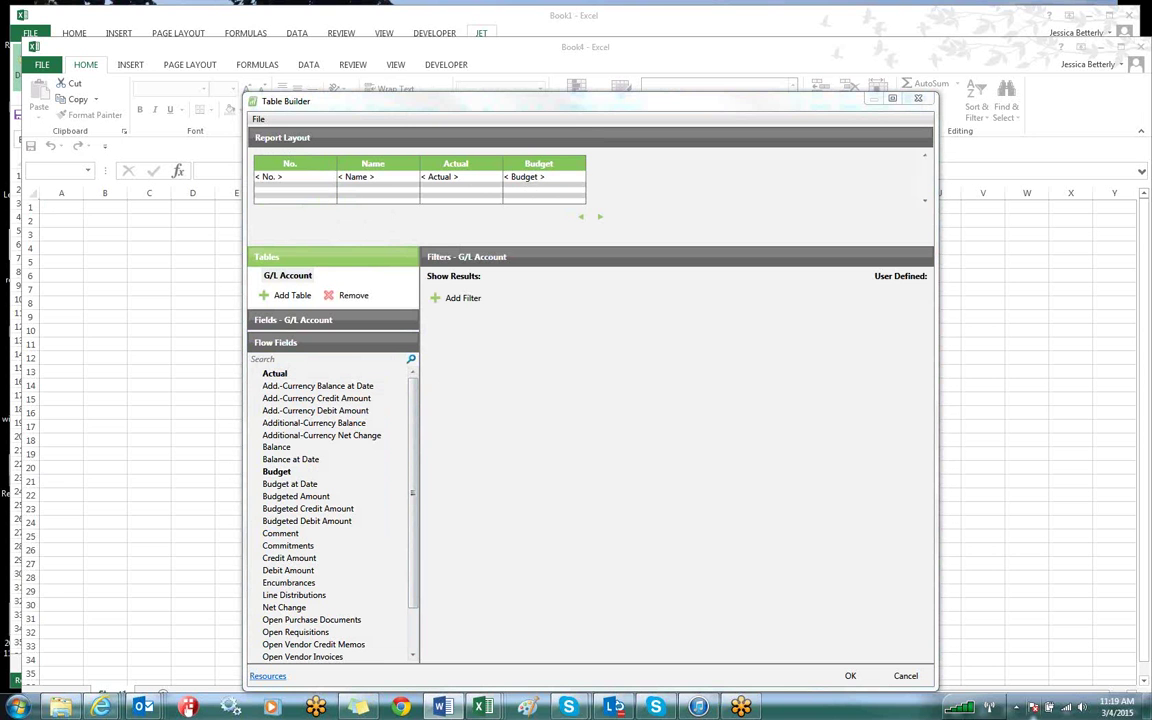
Step: Insert the layout and turn off Design mode to show No., Name, Actual and Budget values
left_click(849, 677)
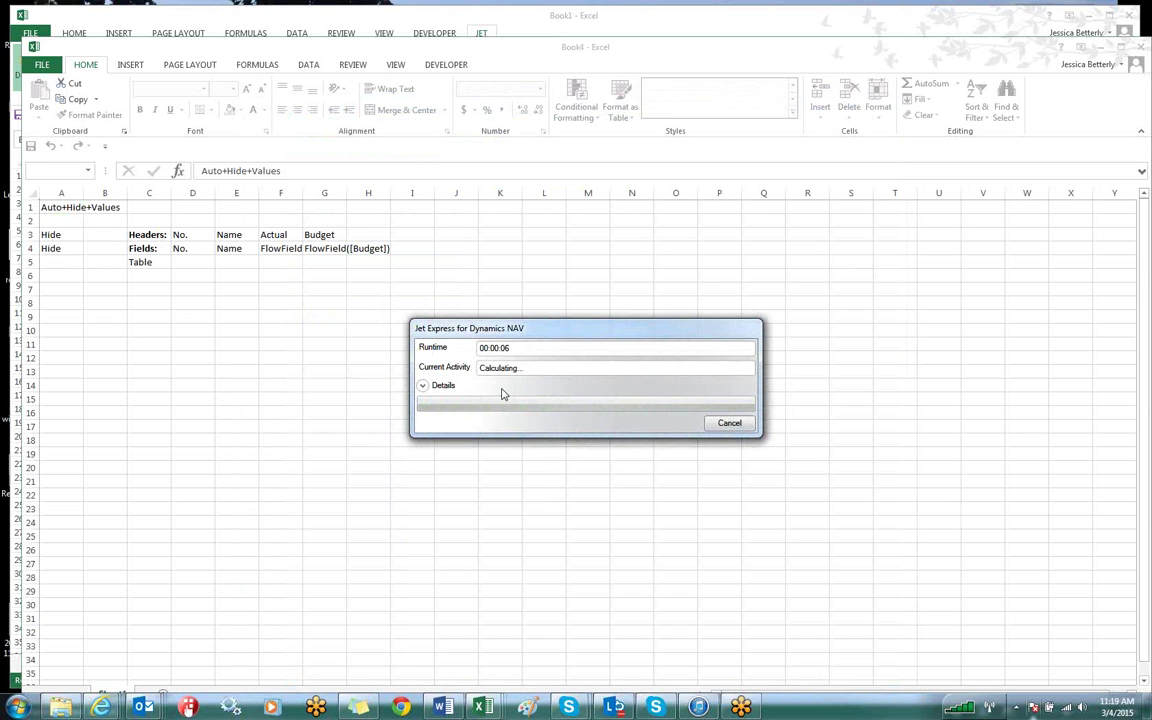
left_click(493, 65)
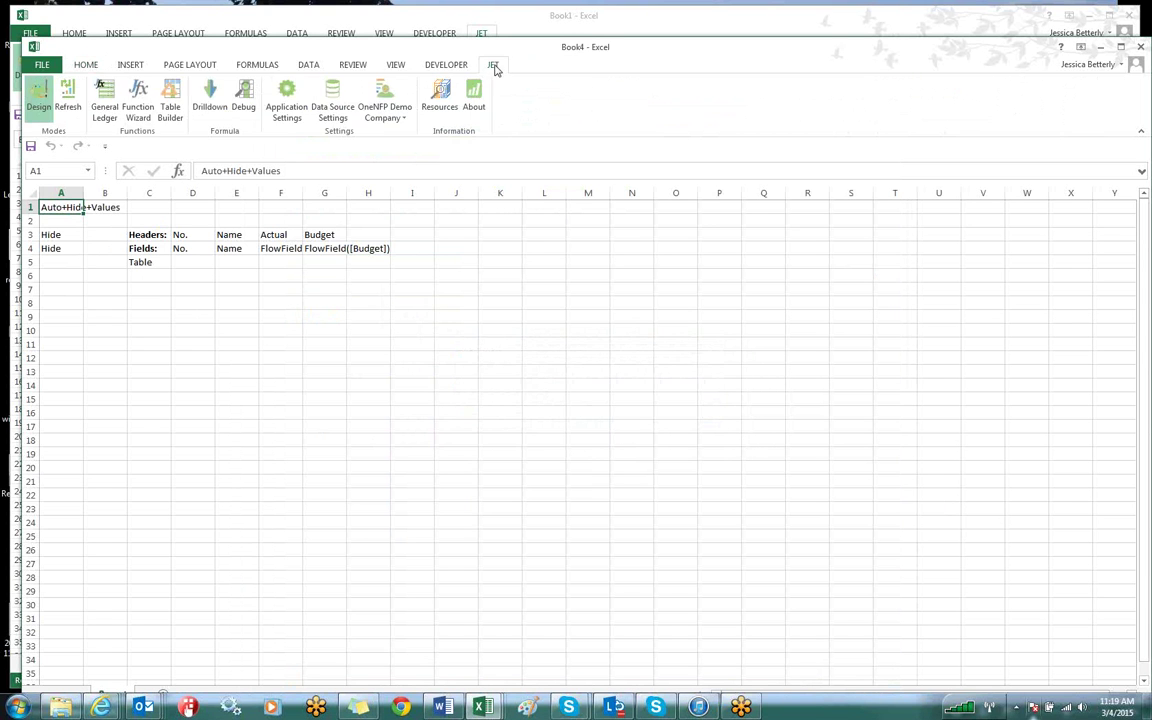
left_click(67, 97)
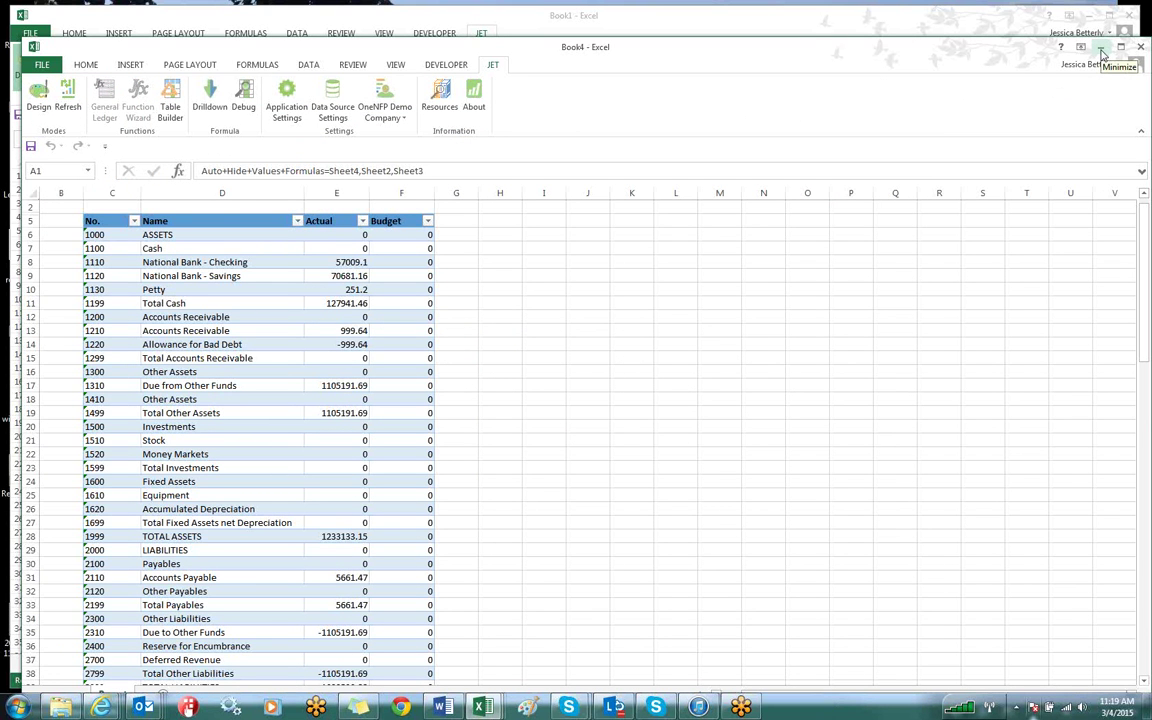
Step: Minimize Book4 and start a new Table Builder table in Book1 on G/L Entry
left_click(1101, 49)
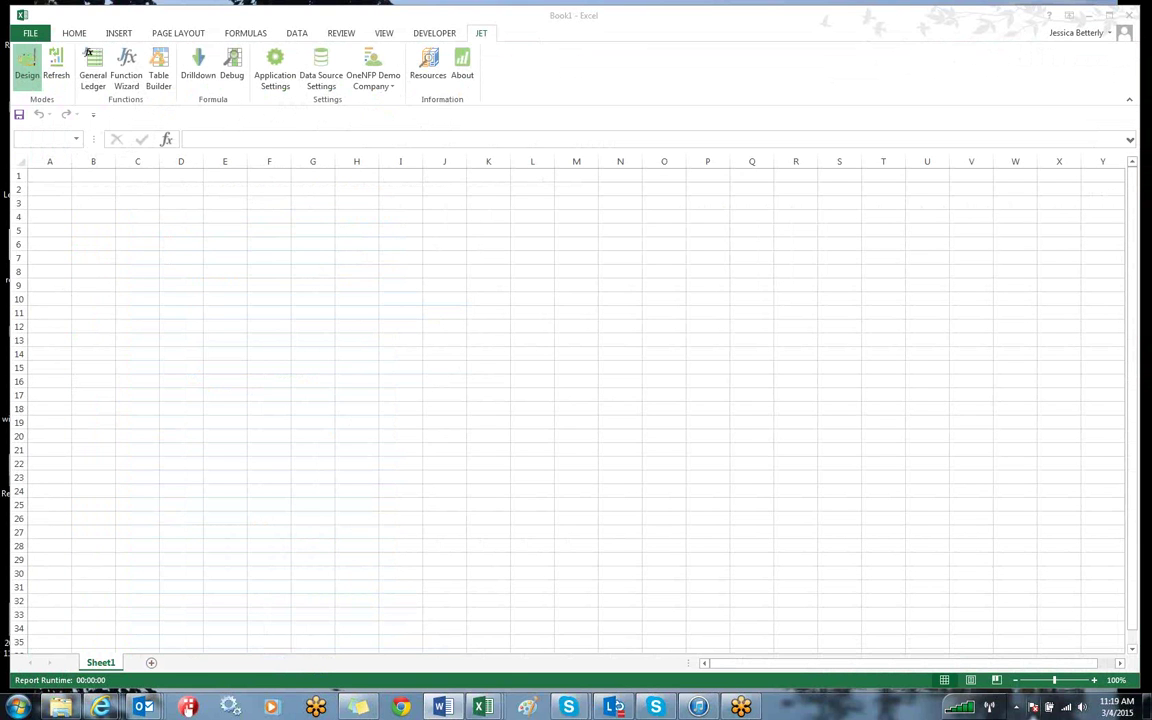
left_click(159, 61)
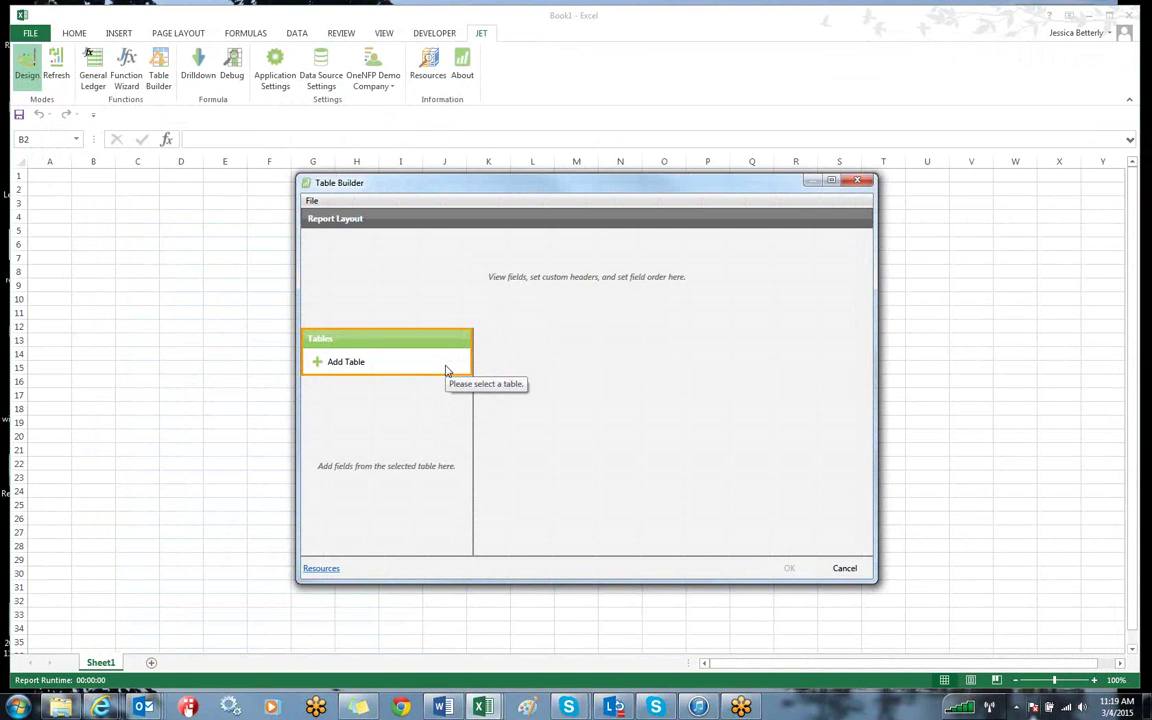
left_click(349, 362)
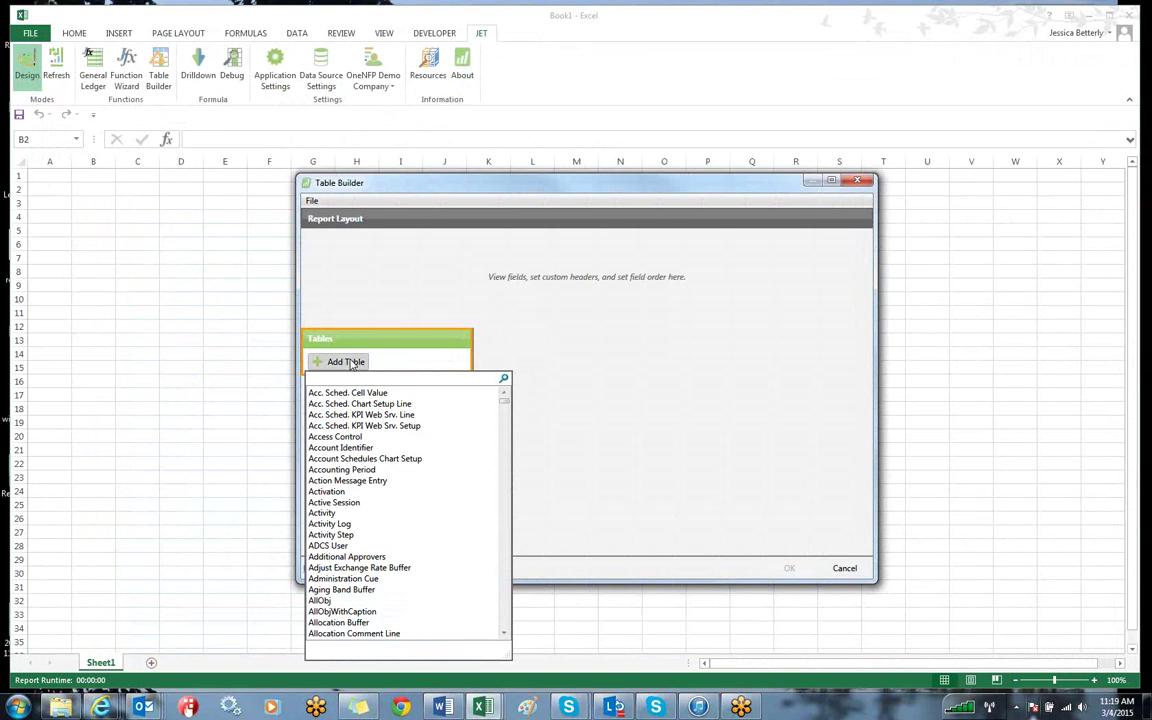
type("g/l ent")
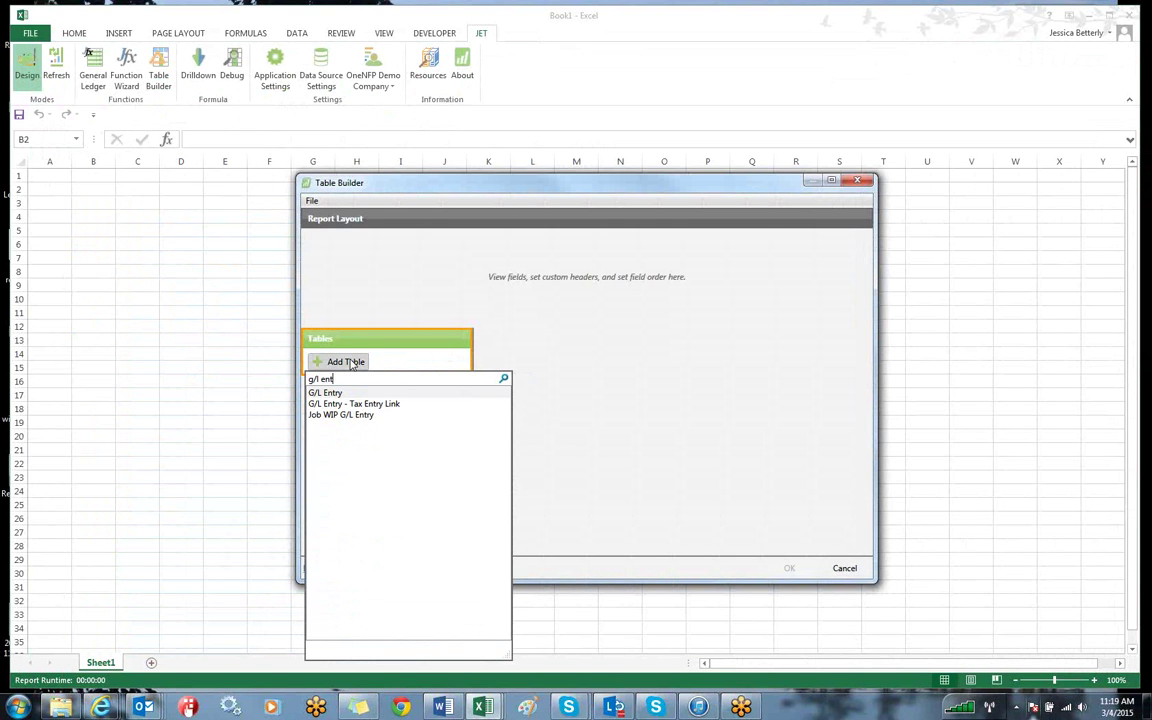
left_click(326, 393)
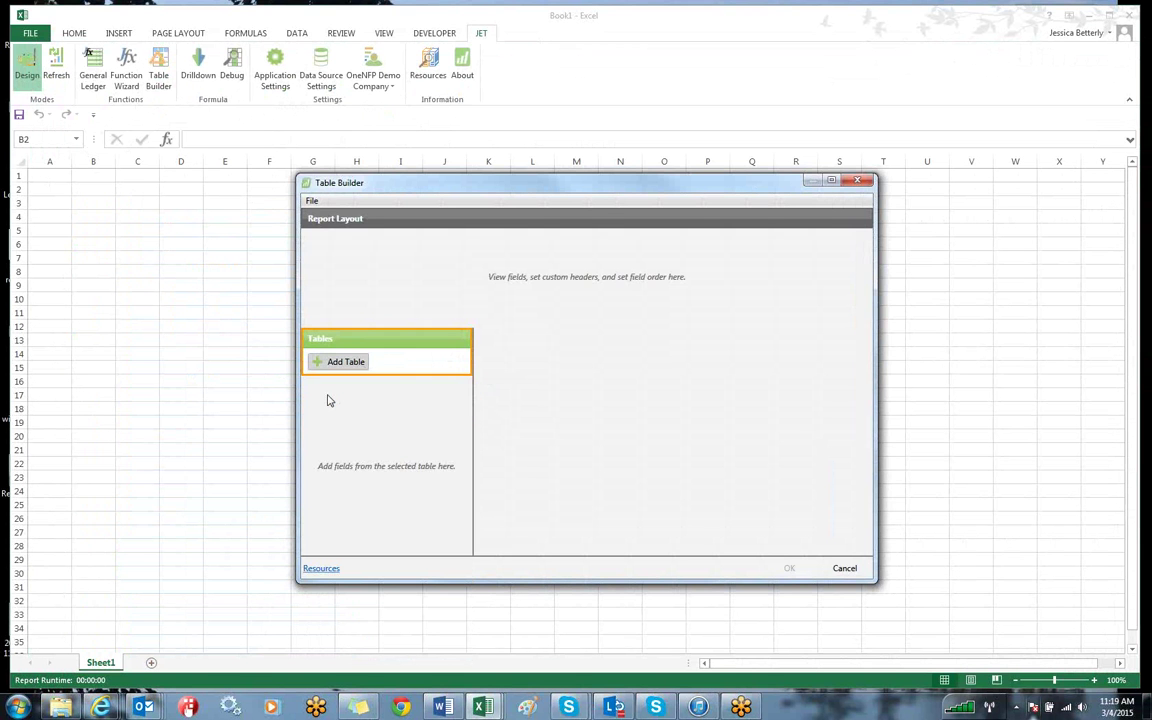
left_click_drag(603, 196, 542, 46)
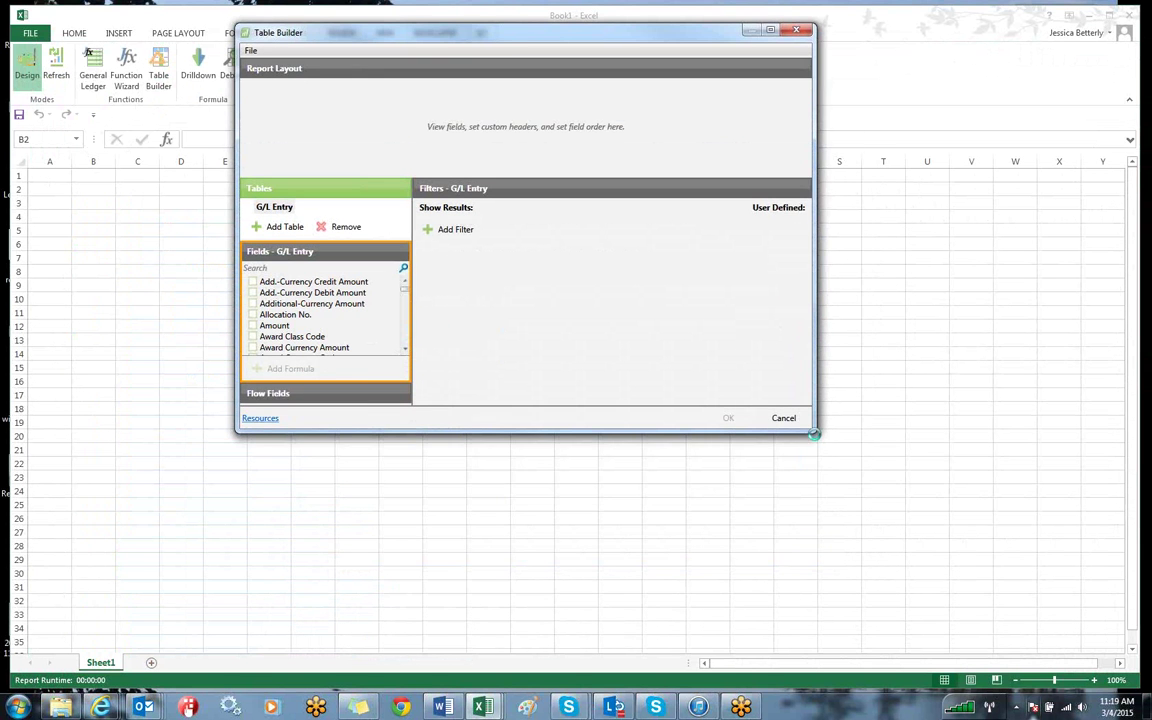
Step: Add Amount, G/L Account No. and the G/L Account Name flow field as columns
left_click_drag(816, 433, 970, 645)
left_click(296, 270)
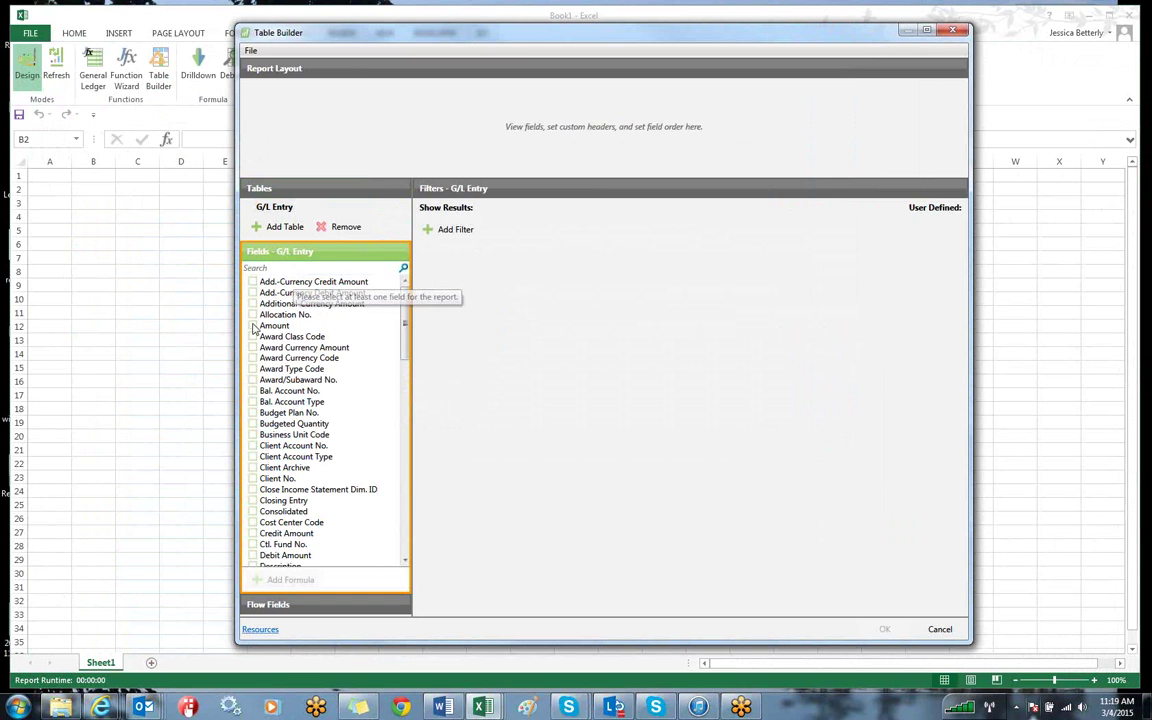
left_click(252, 325)
left_click(300, 268)
type("g/")
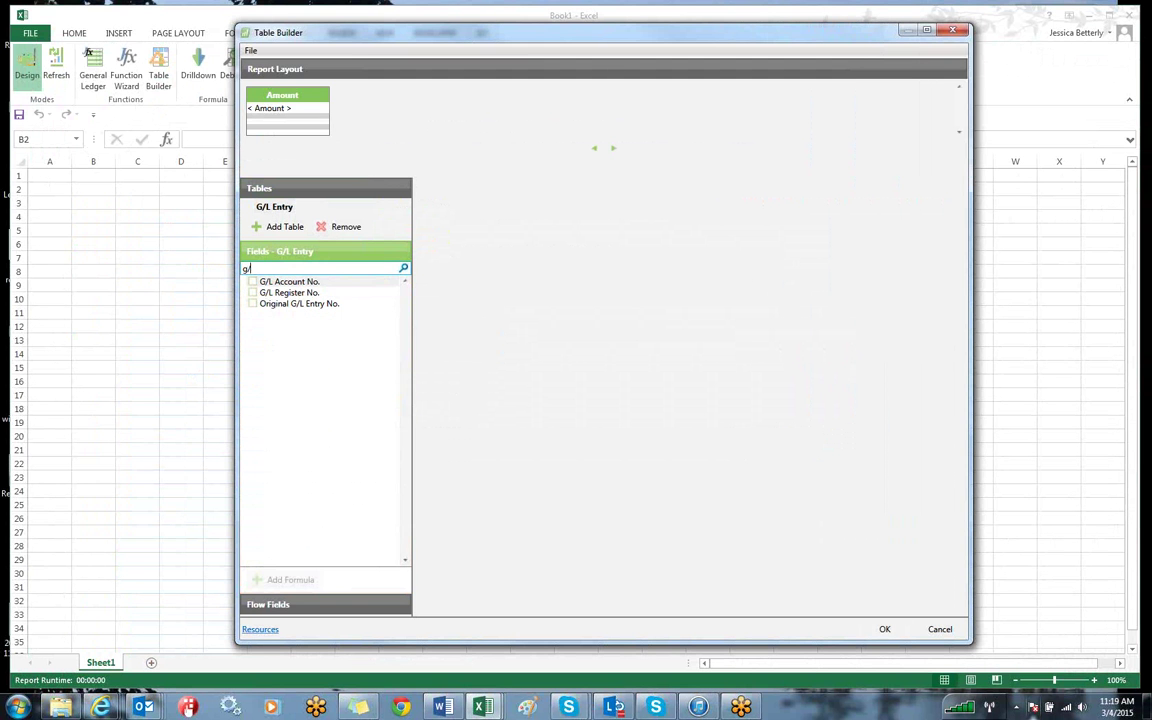
left_click(252, 281)
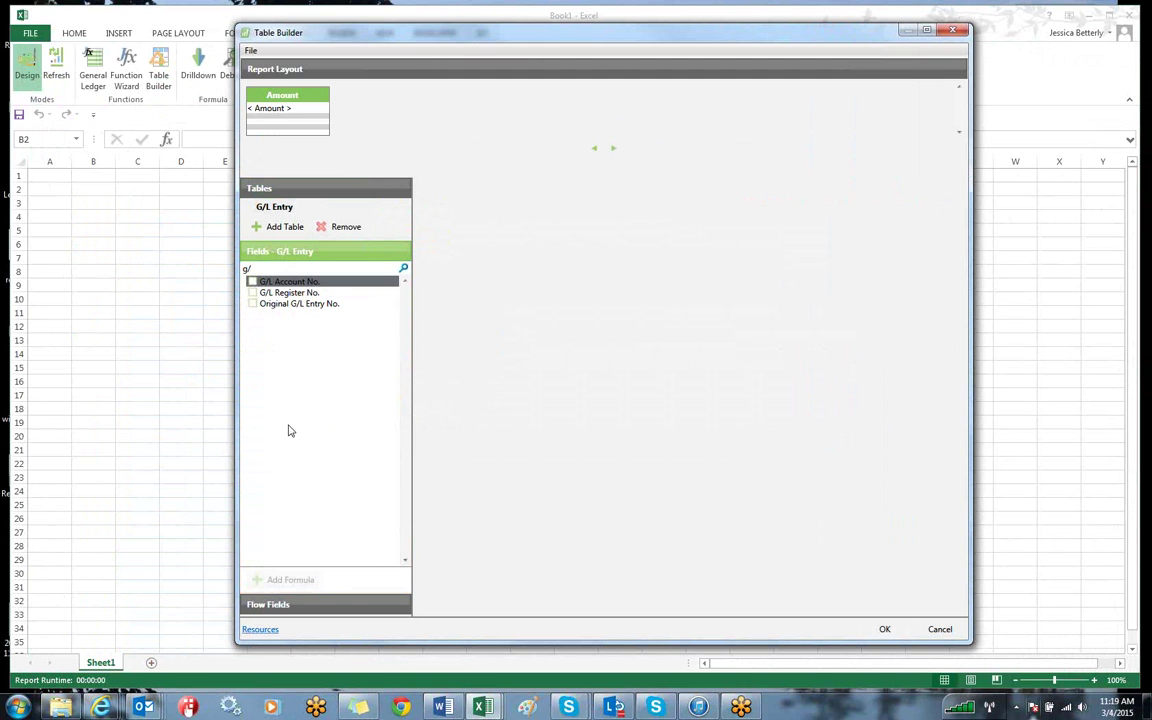
left_click(295, 605)
left_click(272, 305)
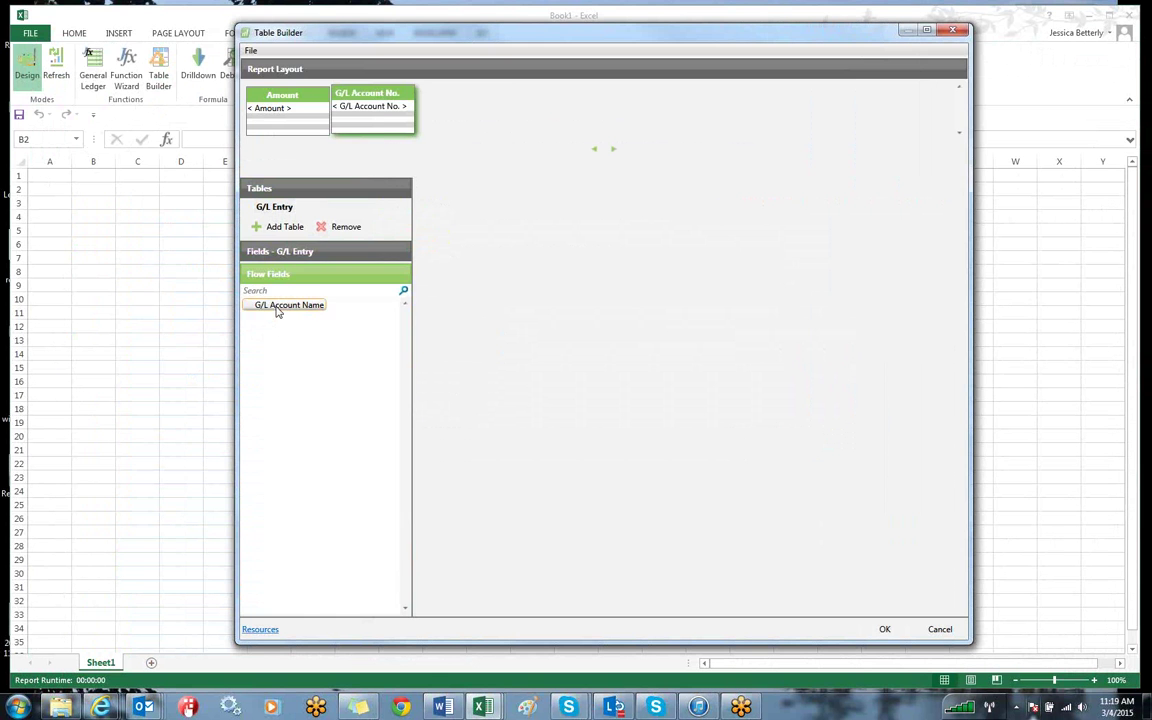
left_click(288, 251)
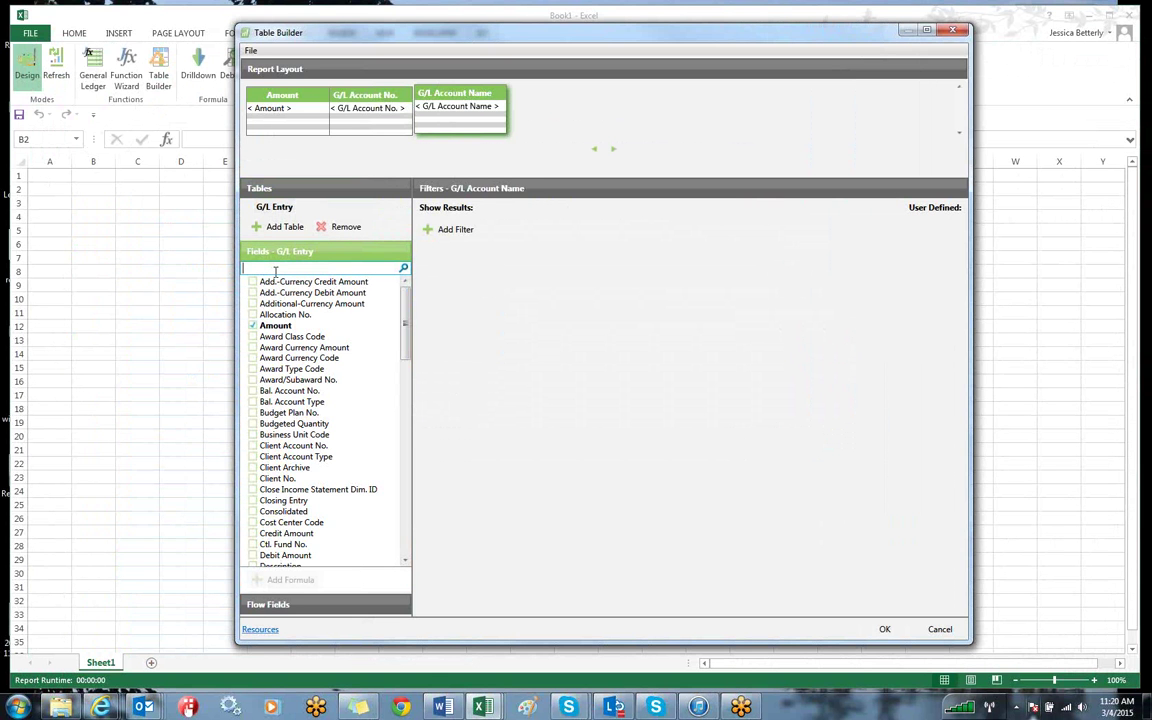
Step: Add Fund No., Description, Cost Center Code and Program Code columns by searching the field list
type("fun")
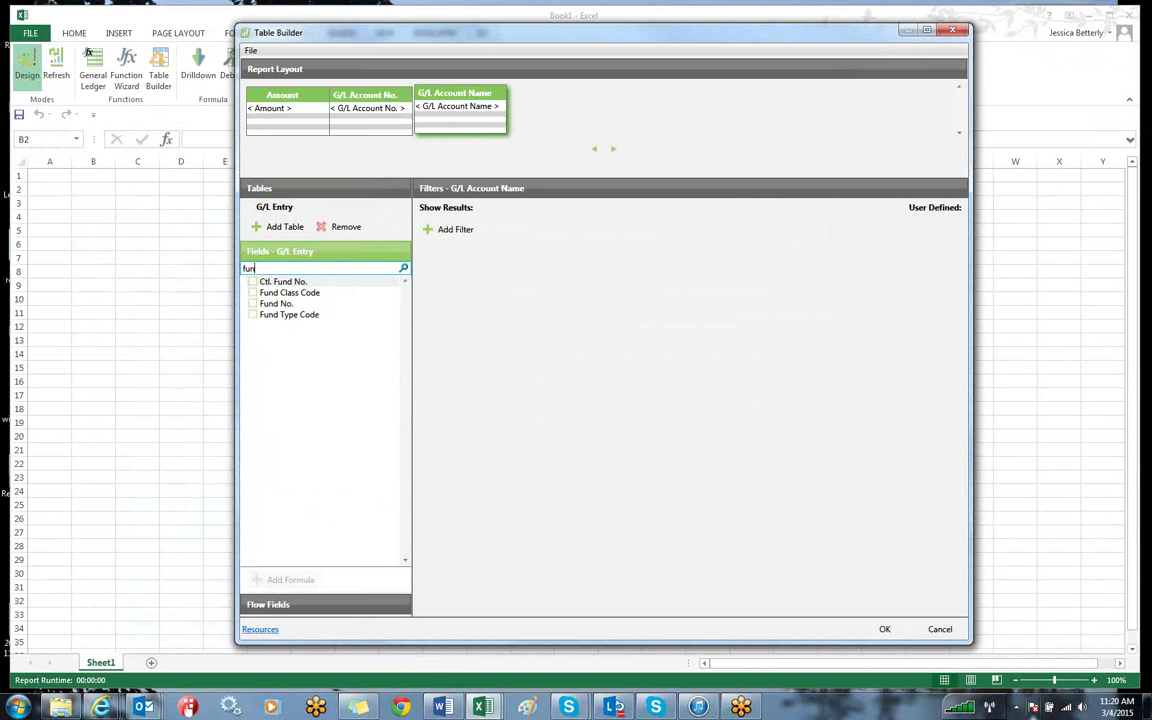
left_click(253, 303)
double_click(268, 268)
key("BackSpace")
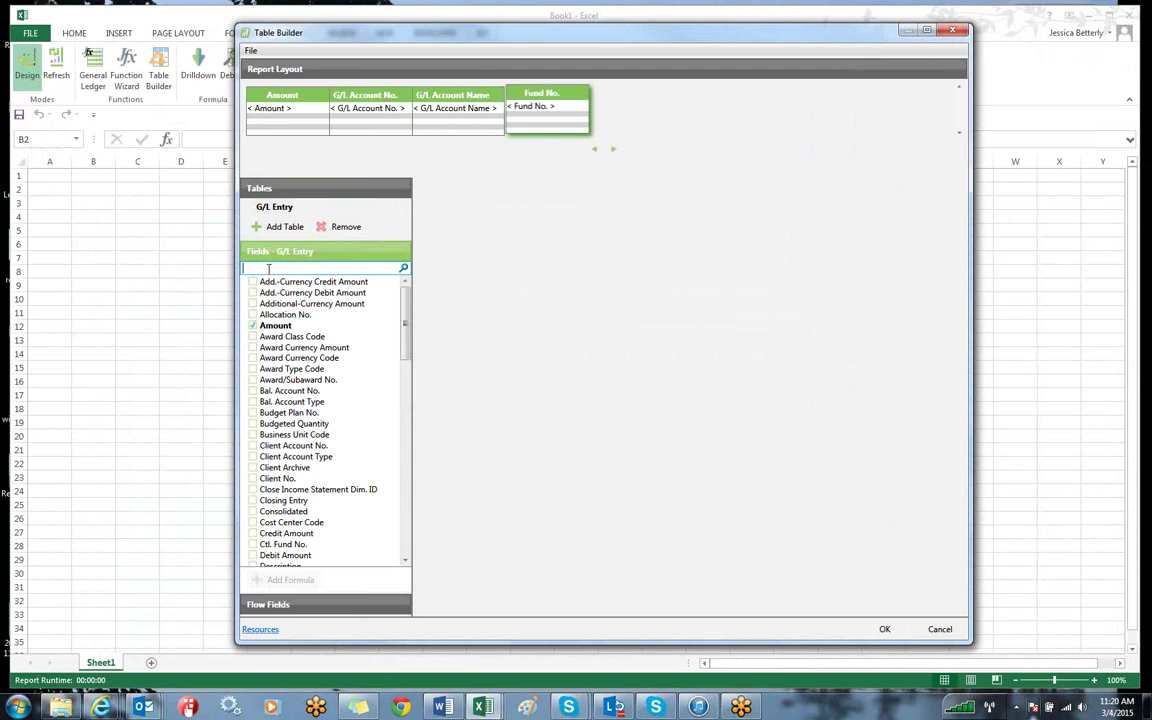
type("des")
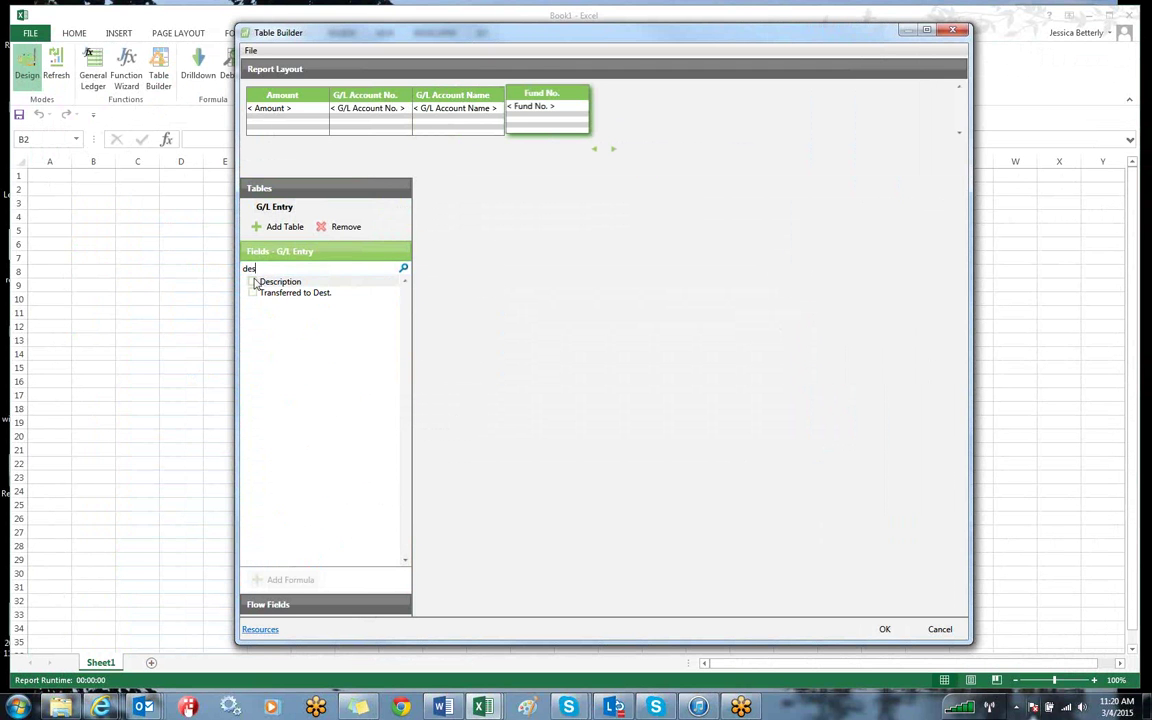
key("Return")
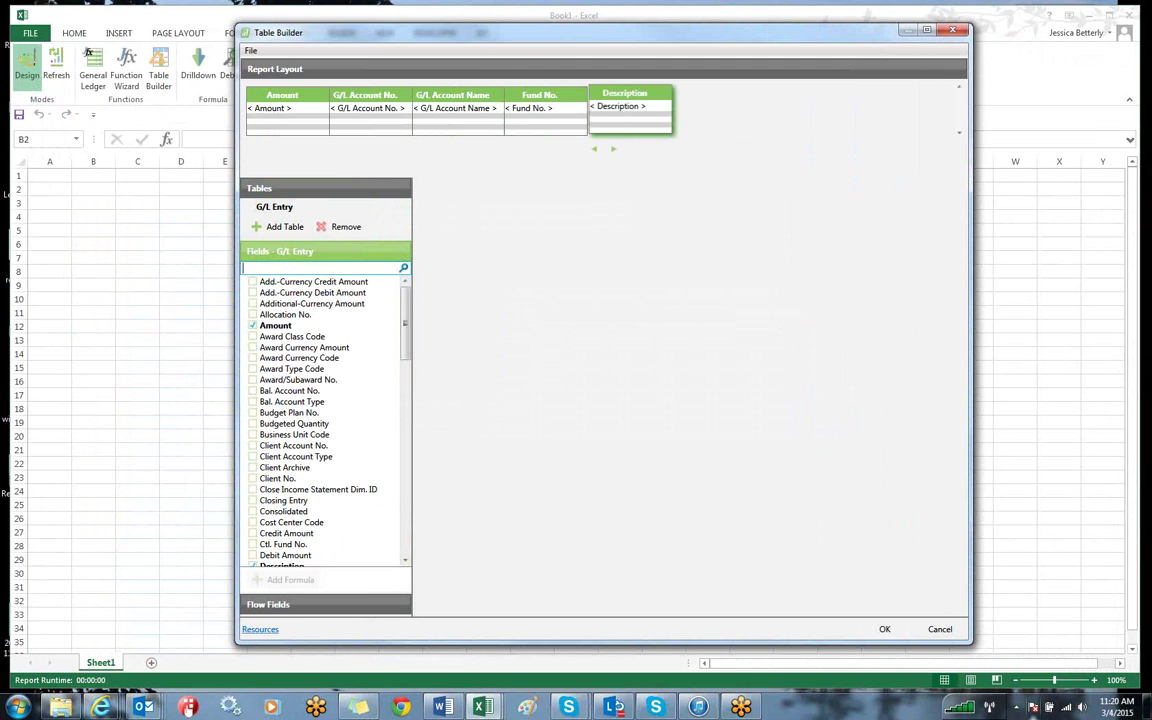
type("cos")
key("Return")
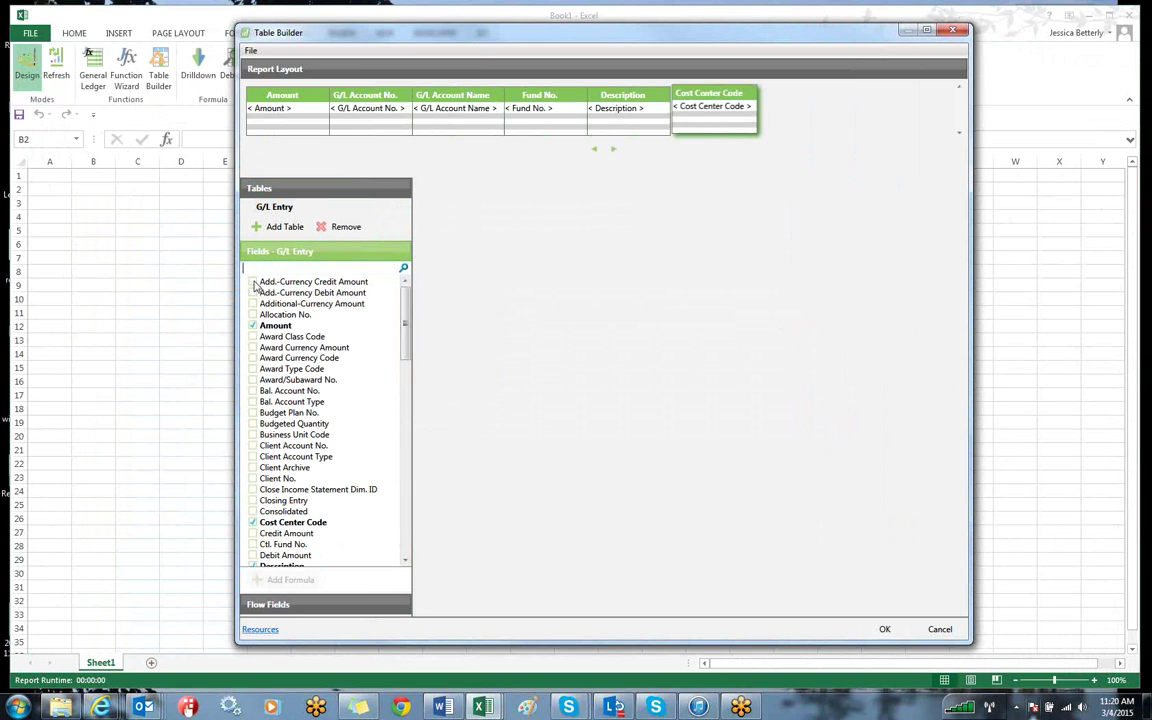
type("p")
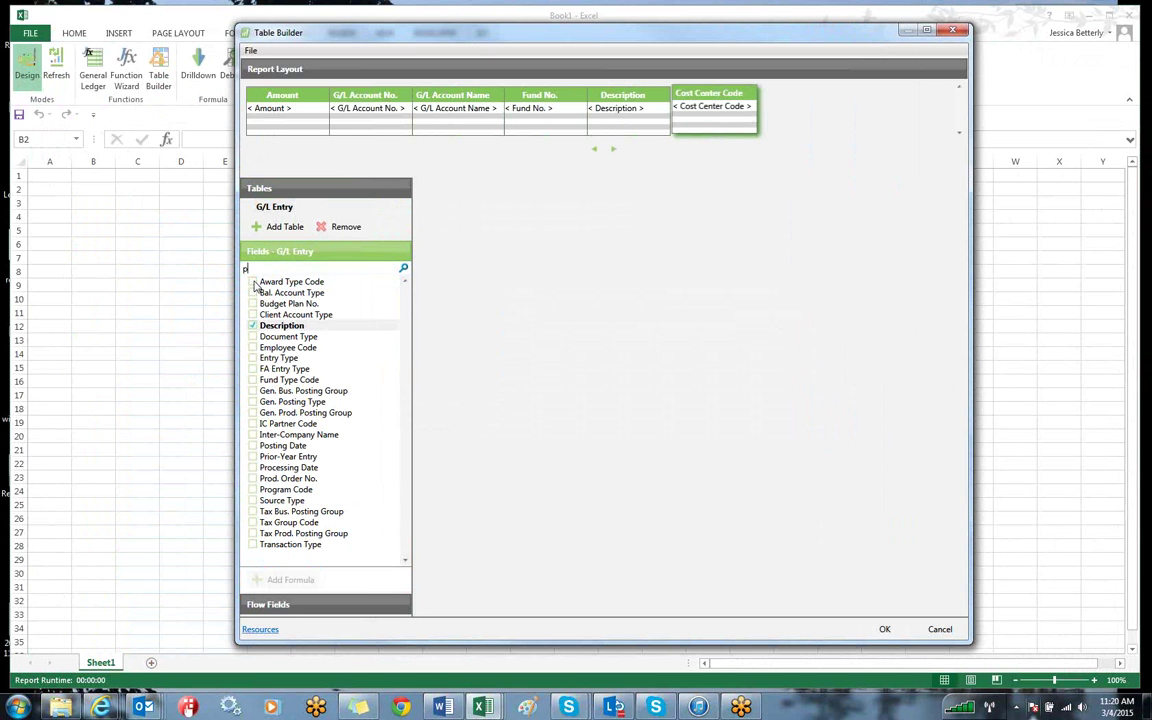
type("ro")
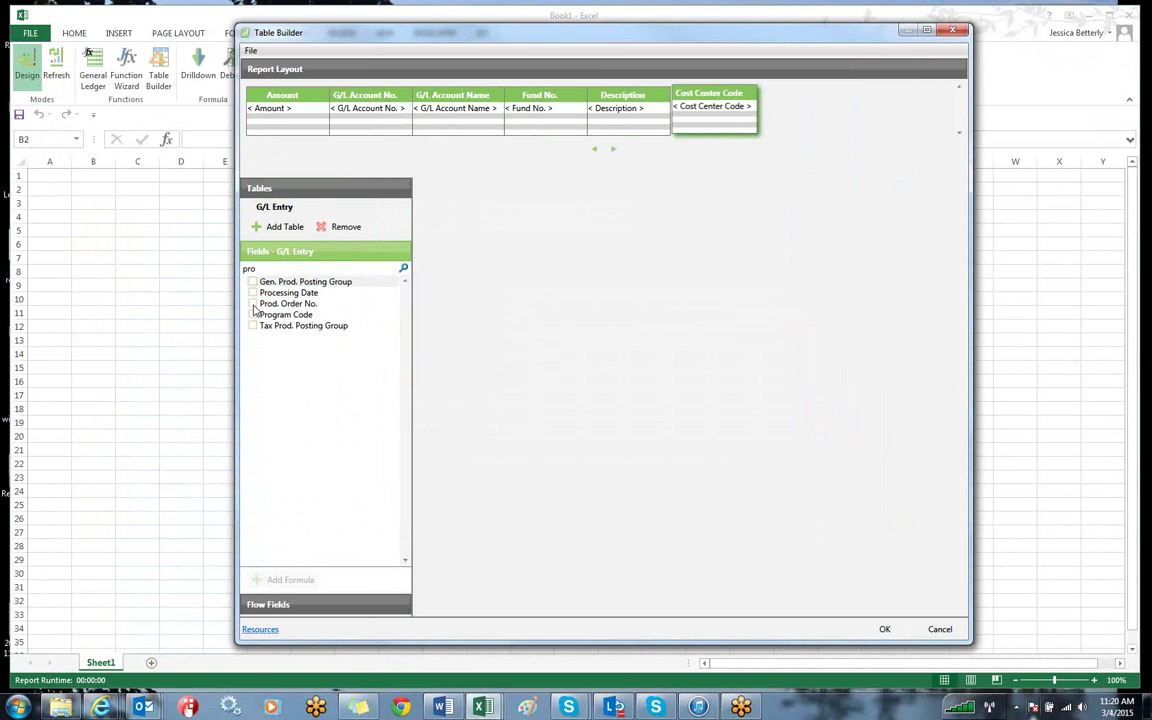
key("Down")
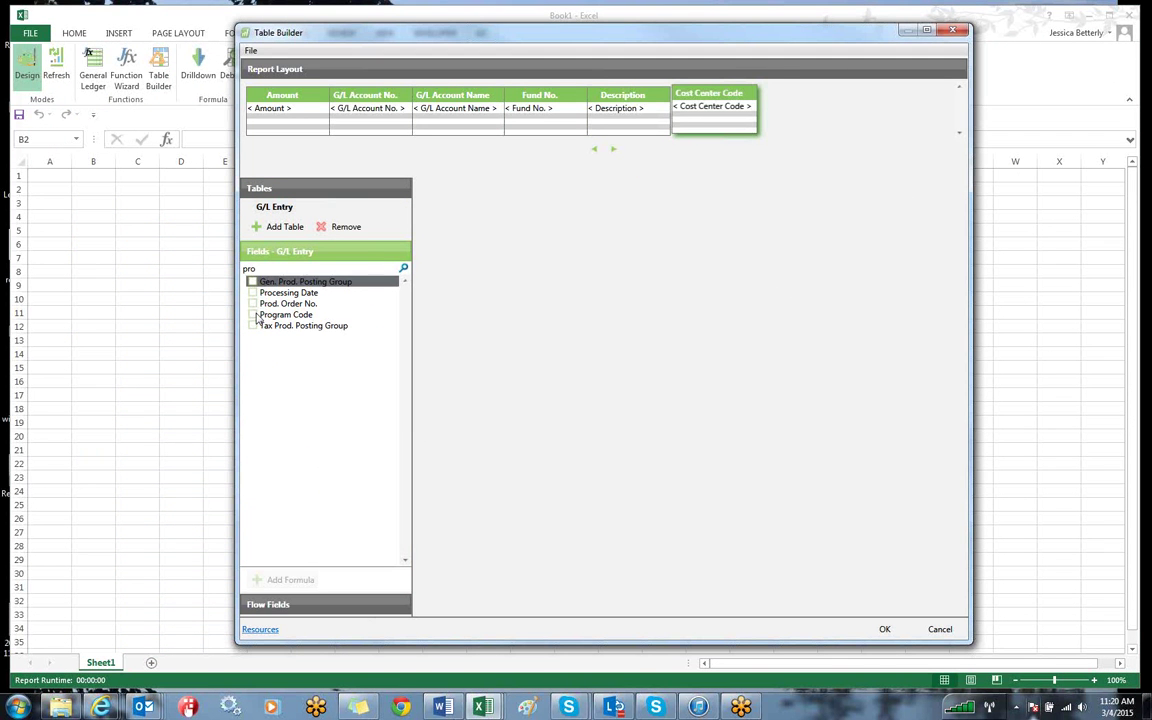
left_click(256, 315)
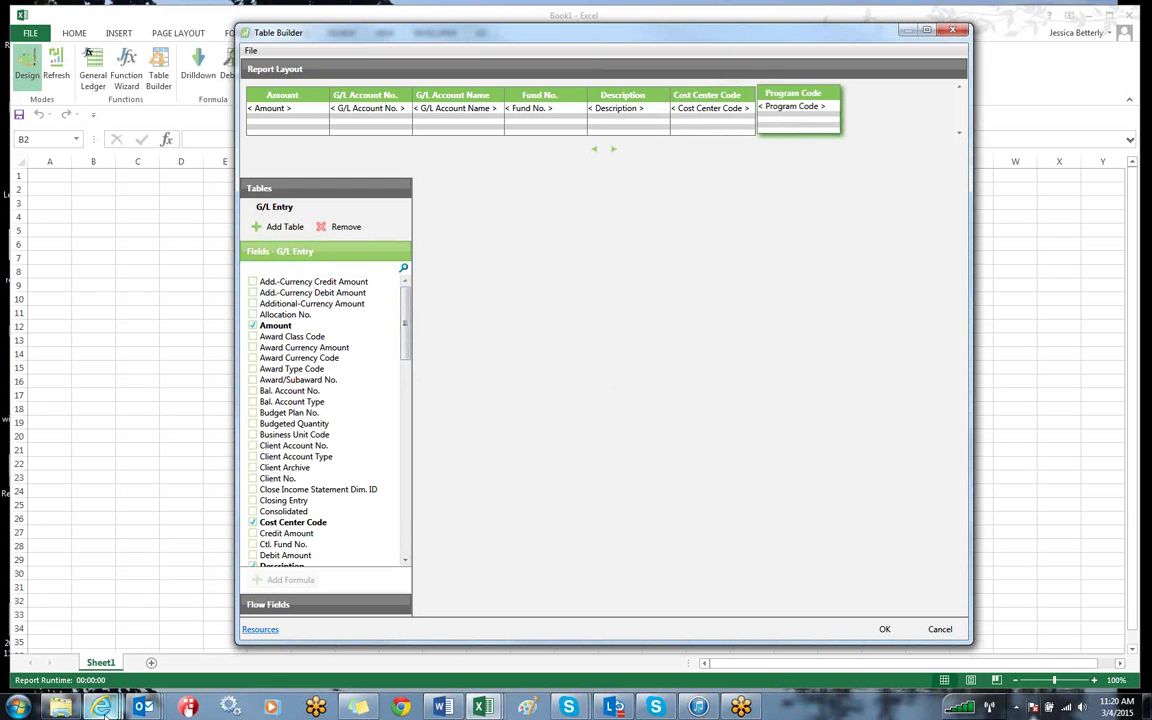
mouse_move(104, 708)
left_click(219, 620)
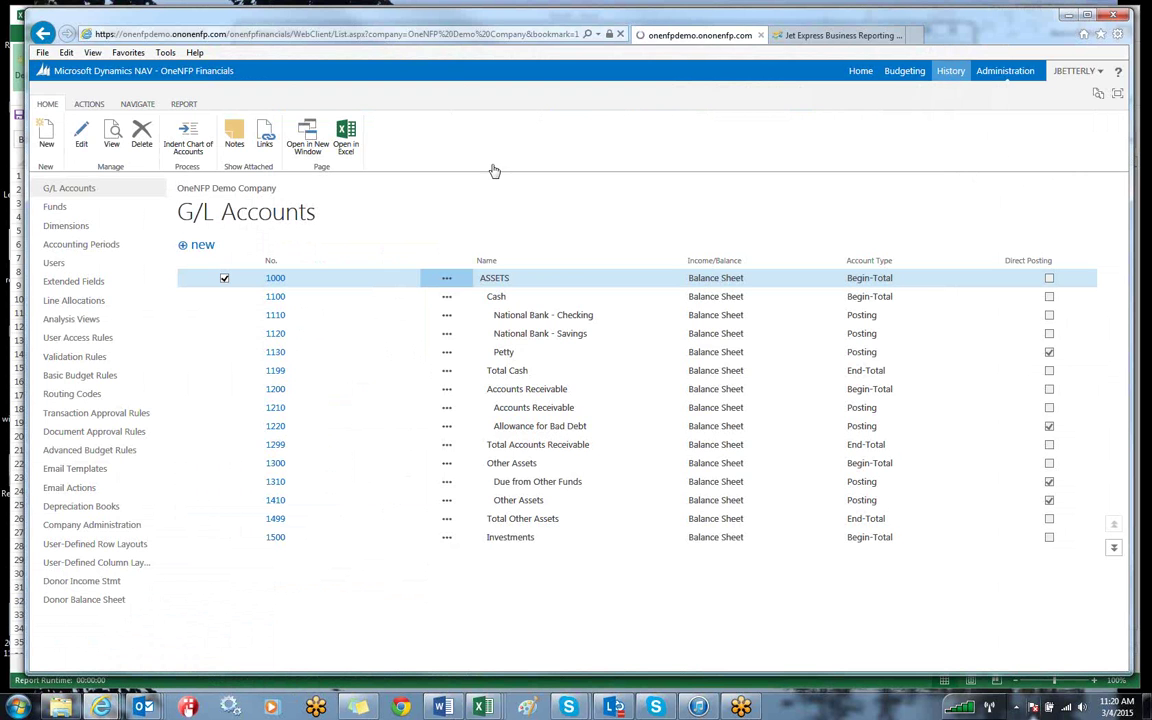
left_click(82, 409)
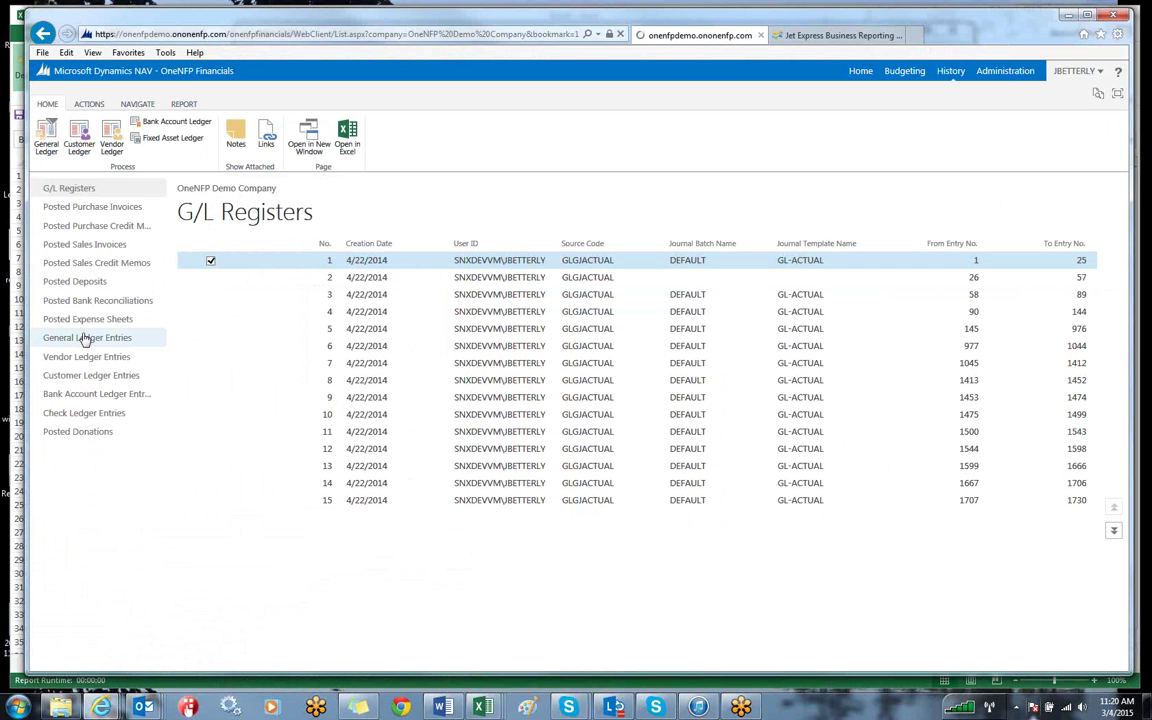
left_click(85, 337)
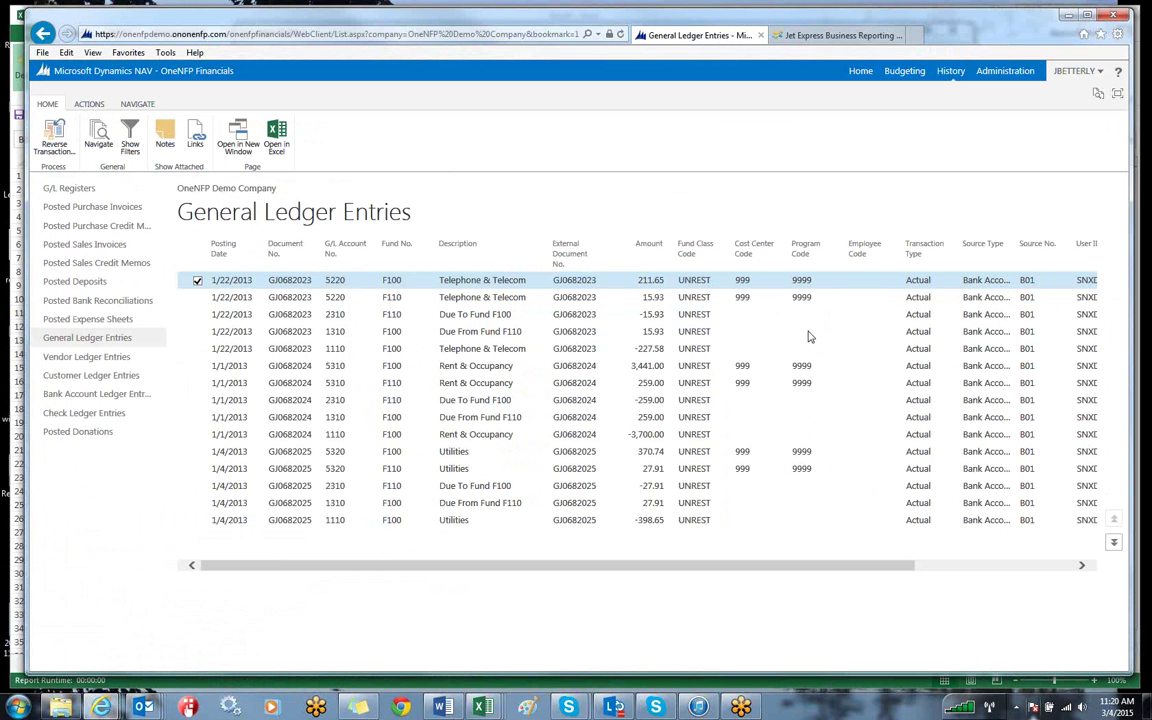
left_click(959, 571)
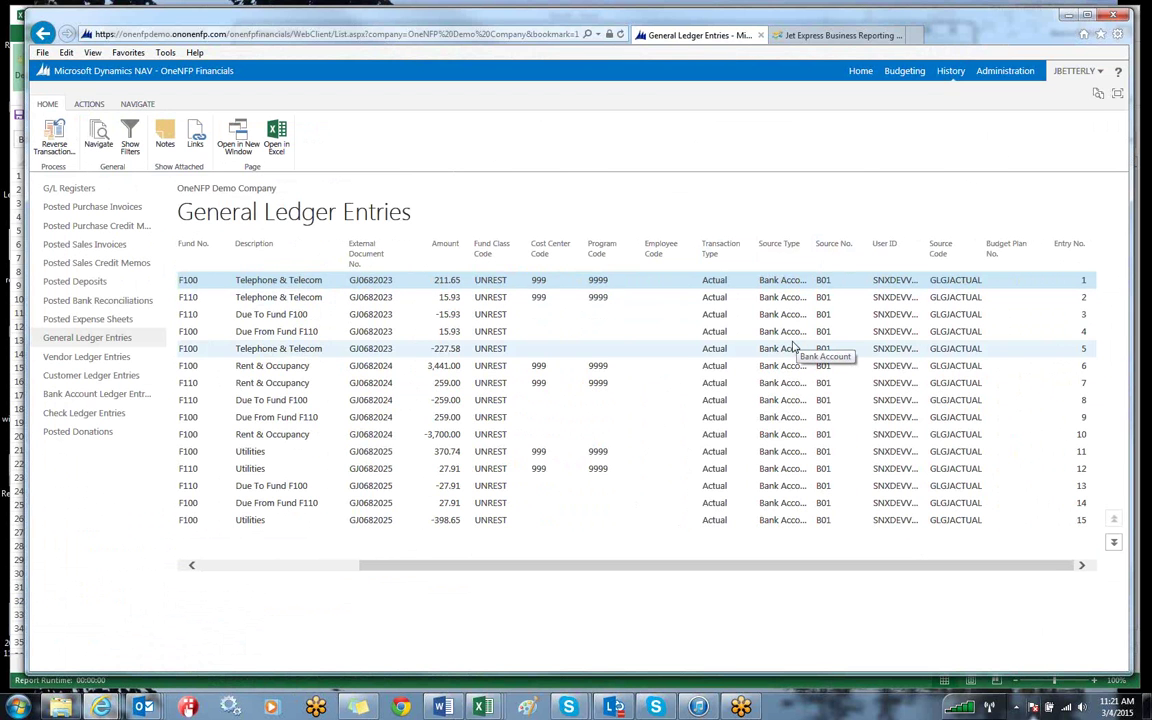
left_click(1068, 19)
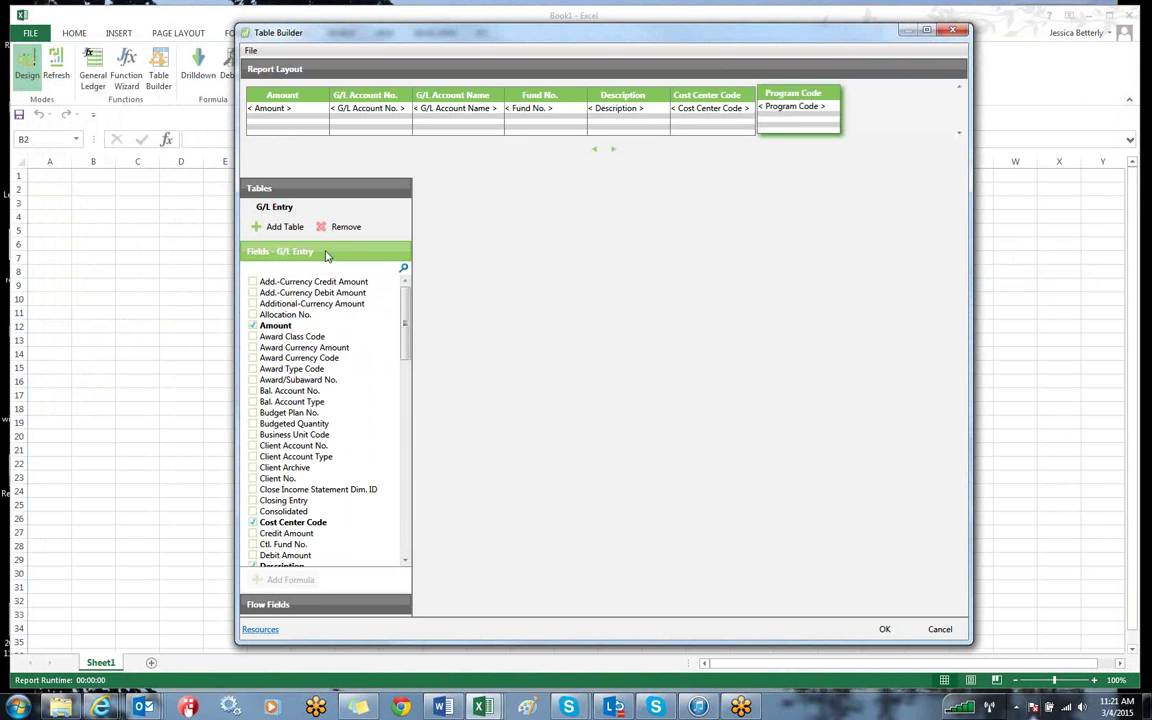
Step: Filter G/L Entry on Source Type equal to Vendor and add a second filter row
left_click(287, 227)
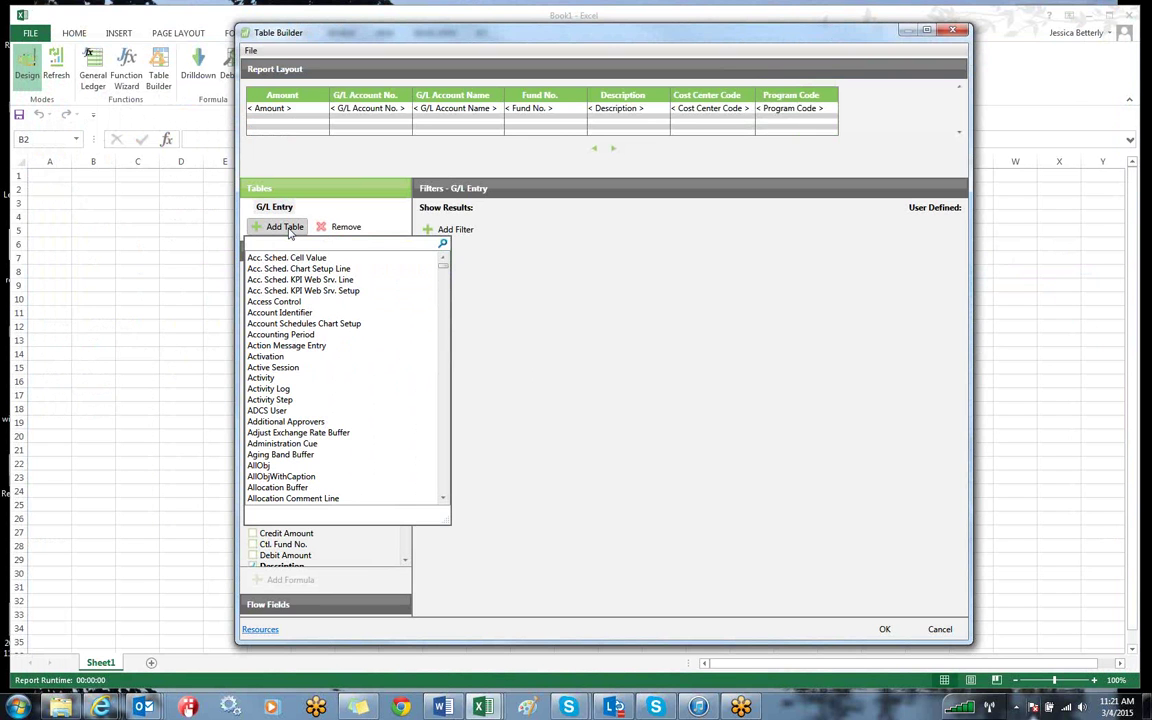
left_click(278, 211)
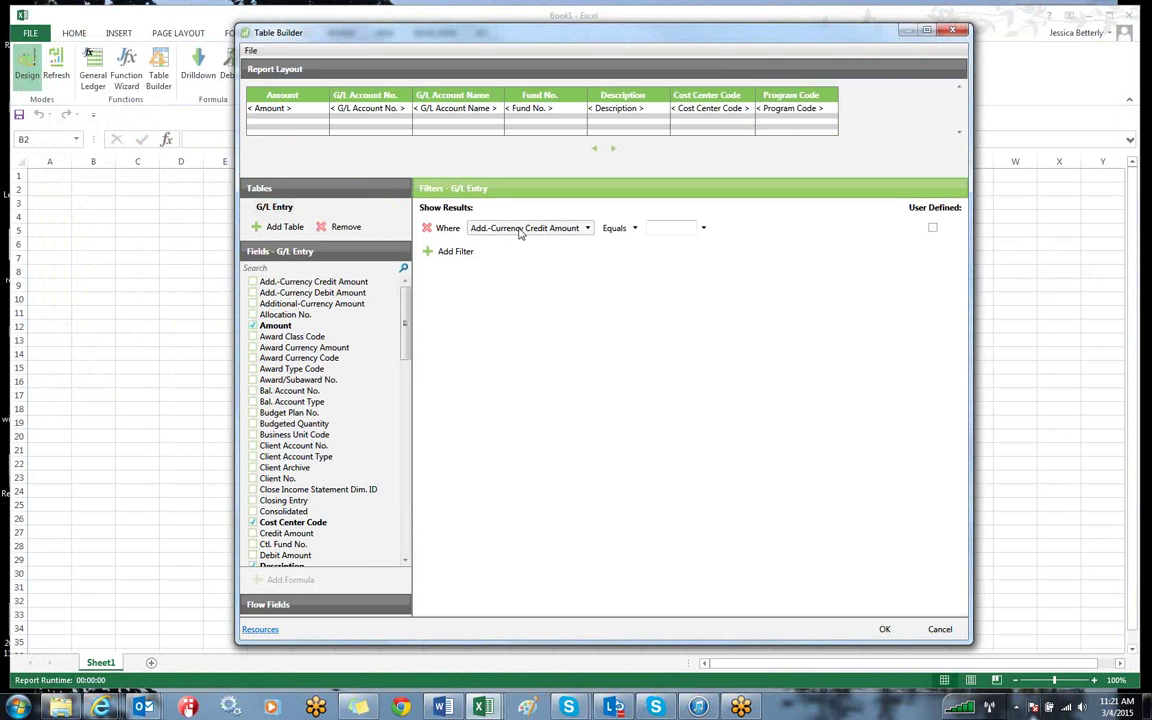
left_click(519, 229)
type("soour")
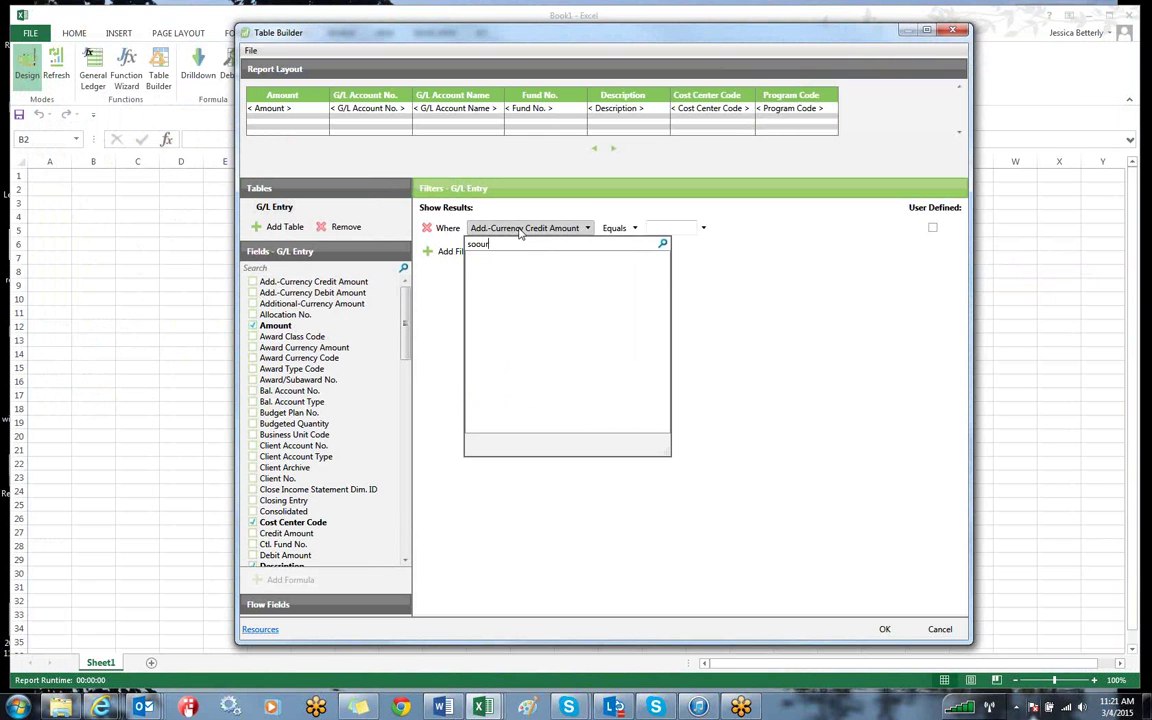
key("BackSpace")
key("BackSpace")
key("BackSpace")
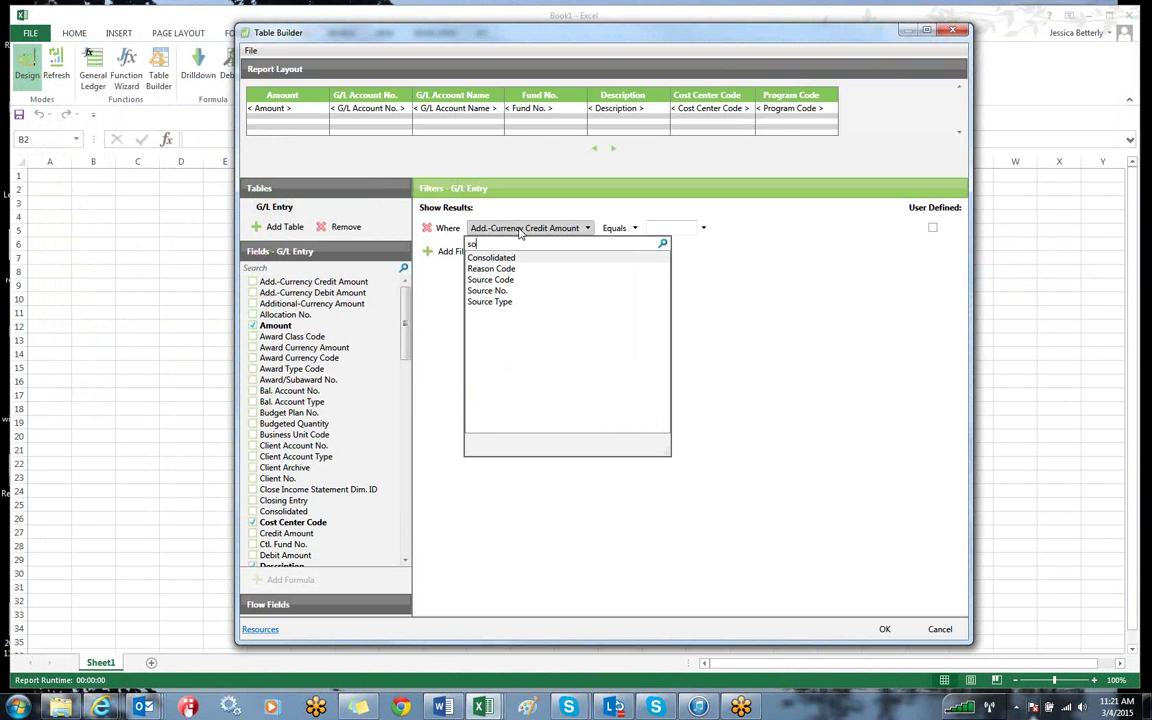
type("our")
key("BackSpace")
key("BackSpace")
key("BackSpace")
left_click(491, 304)
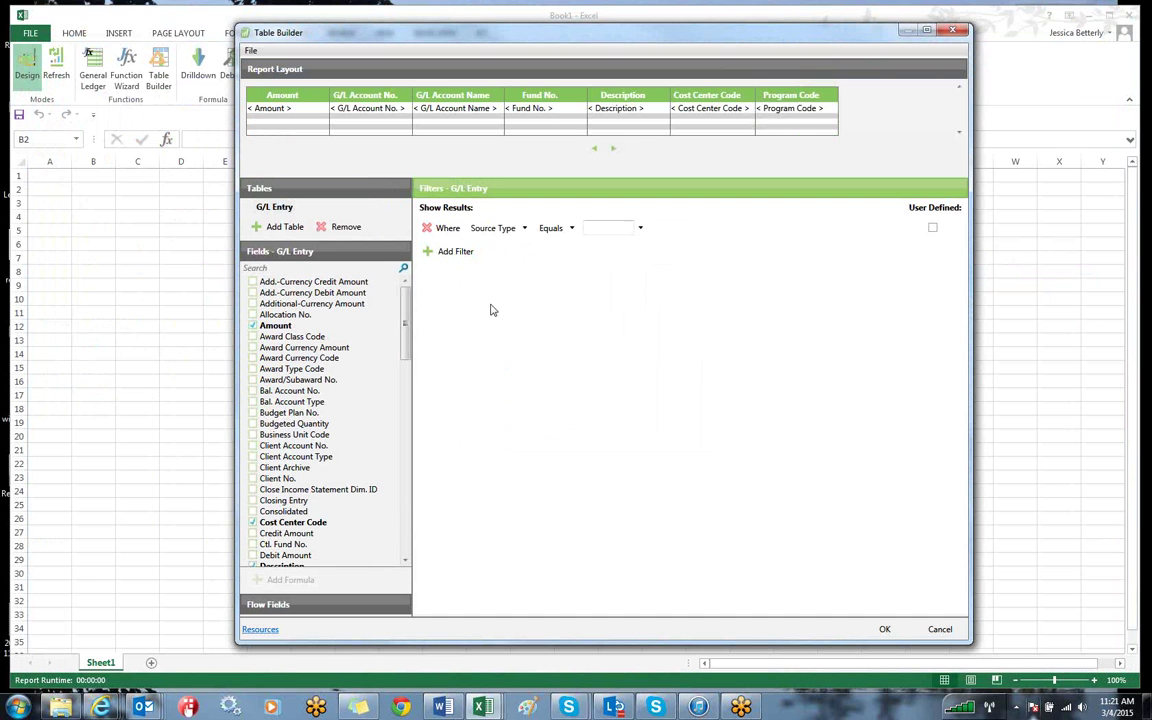
left_click(640, 229)
left_click(602, 280)
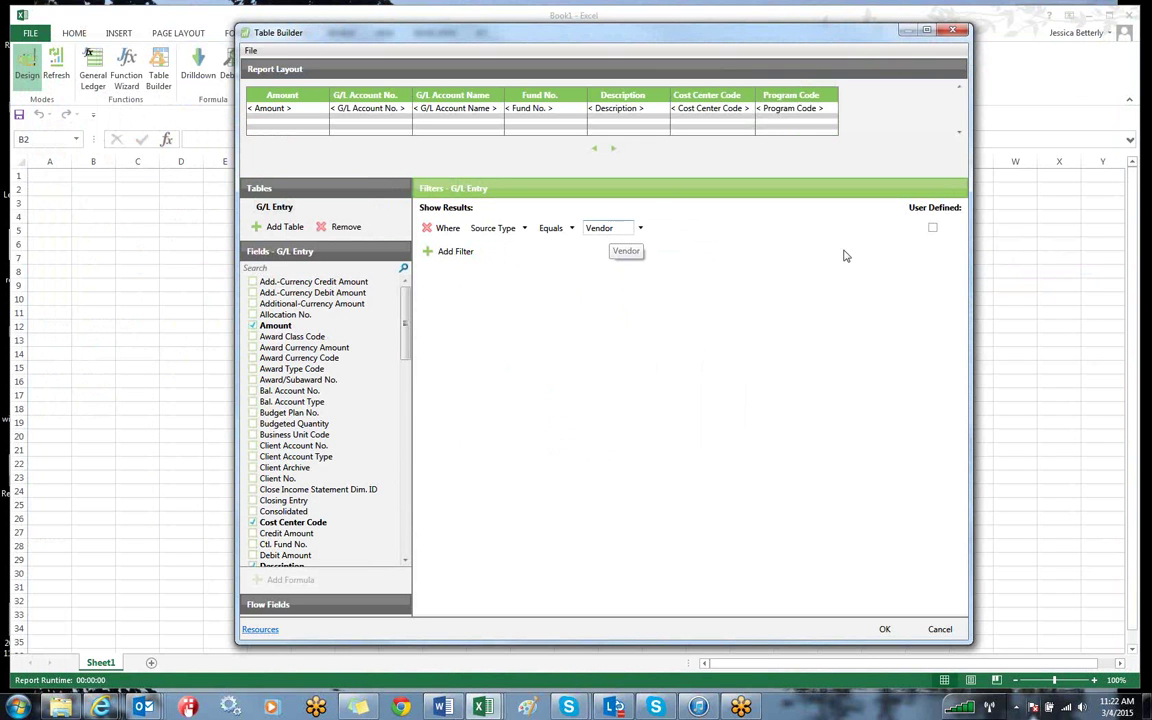
left_click(933, 229)
left_click(455, 252)
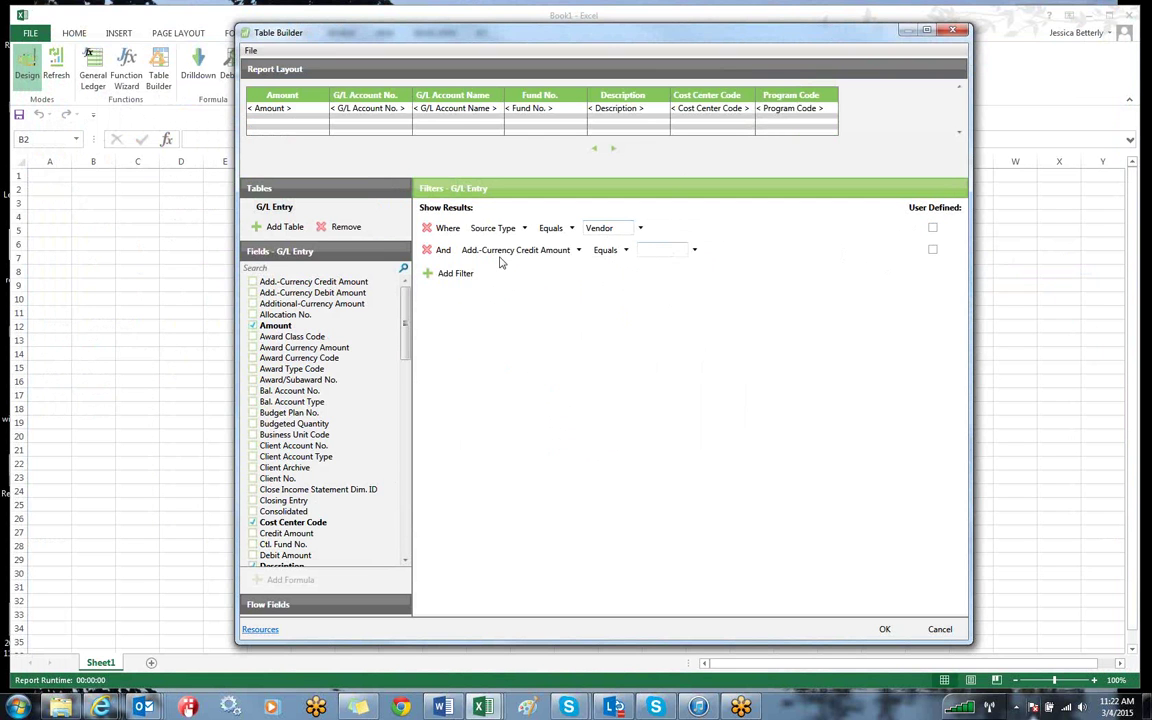
Step: Set the second filter to G/L Account No. and make it User Defined
left_click(501, 257)
type("g/l")
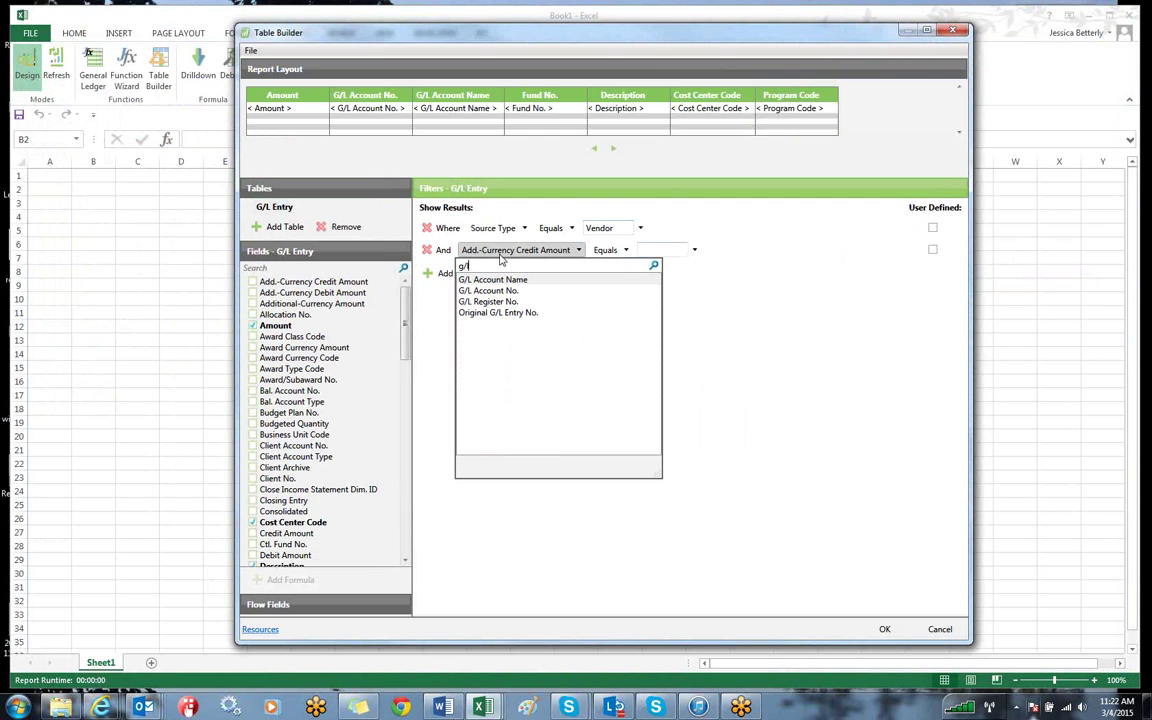
left_click(512, 290)
left_click(617, 255)
type("1")
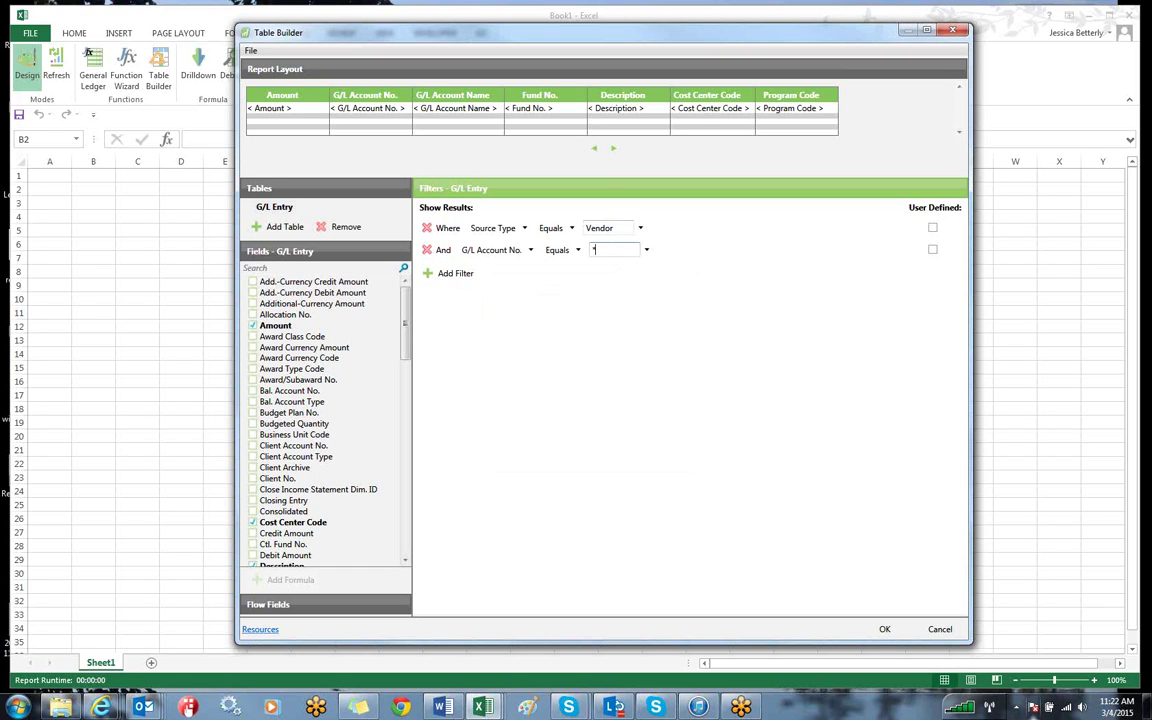
left_click(932, 249)
Step: Add a third filter on Posting Date set to * and make it User Defined
left_click(453, 273)
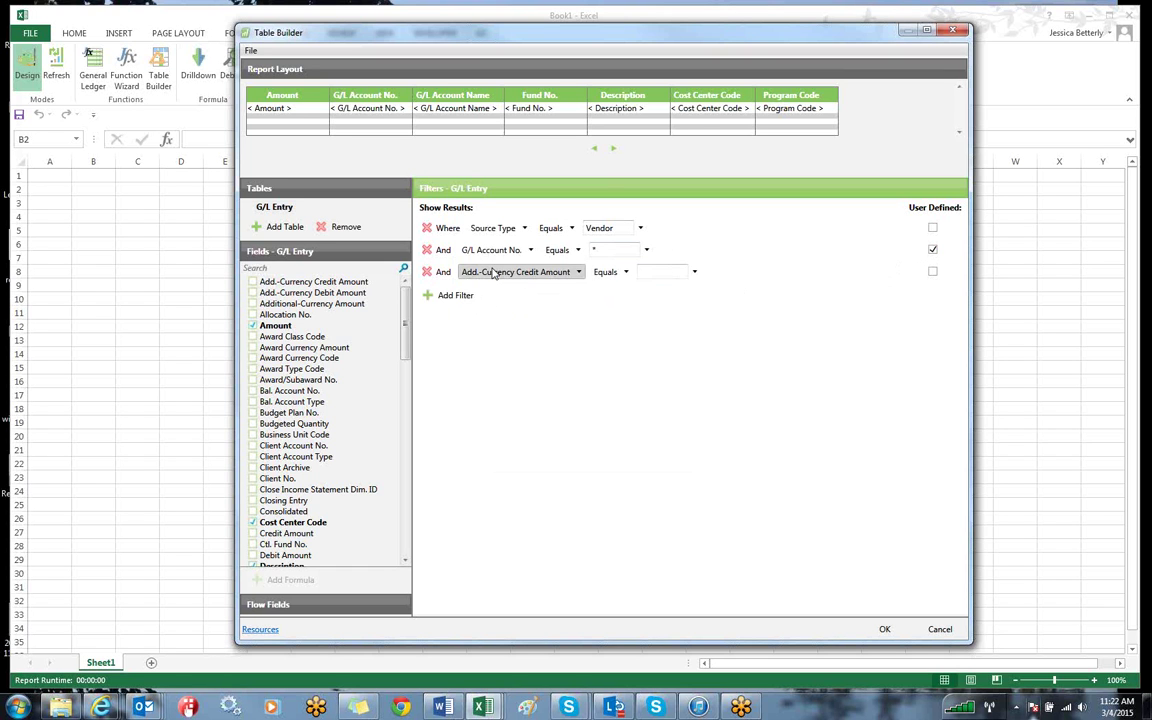
left_click(493, 273)
type("post")
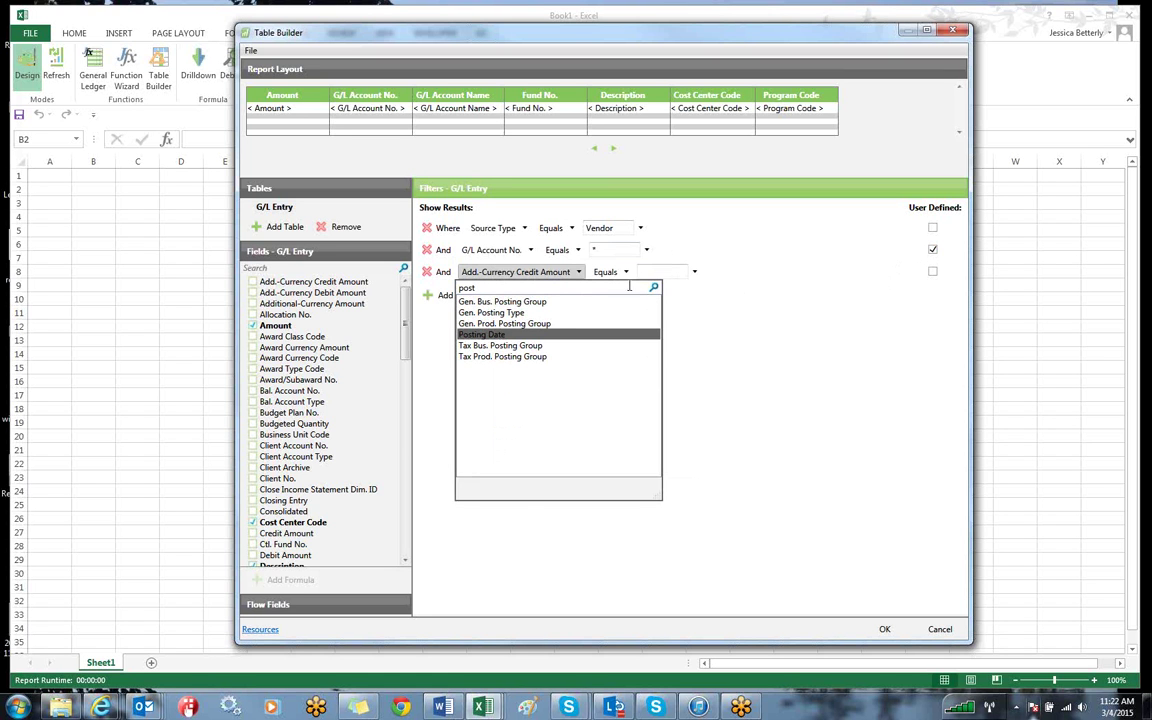
left_click(482, 334)
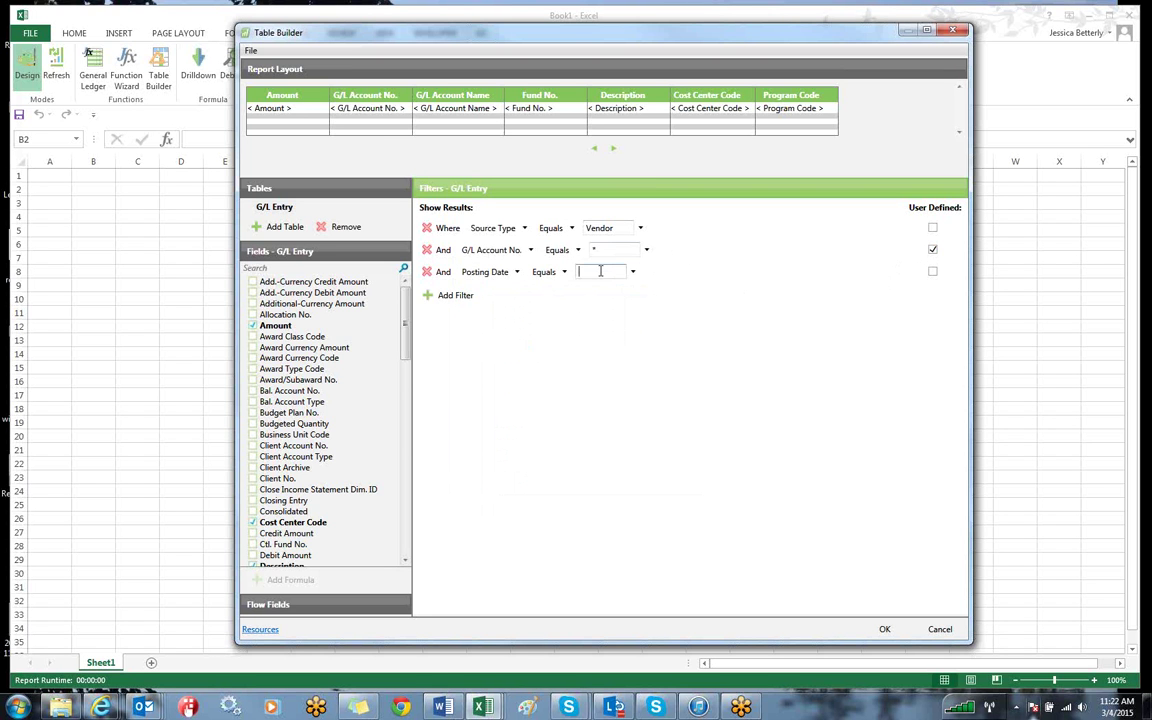
type("*")
left_click(933, 272)
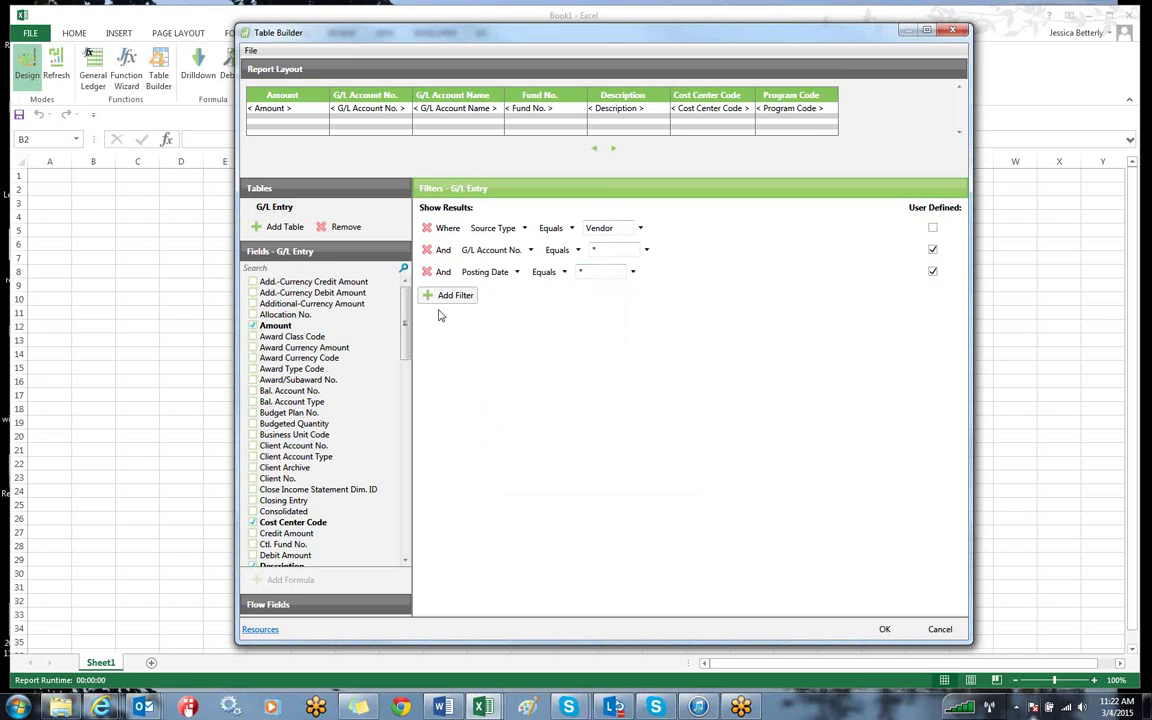
scroll(400, 428, "down", 7)
scroll(414, 428, "down", 10)
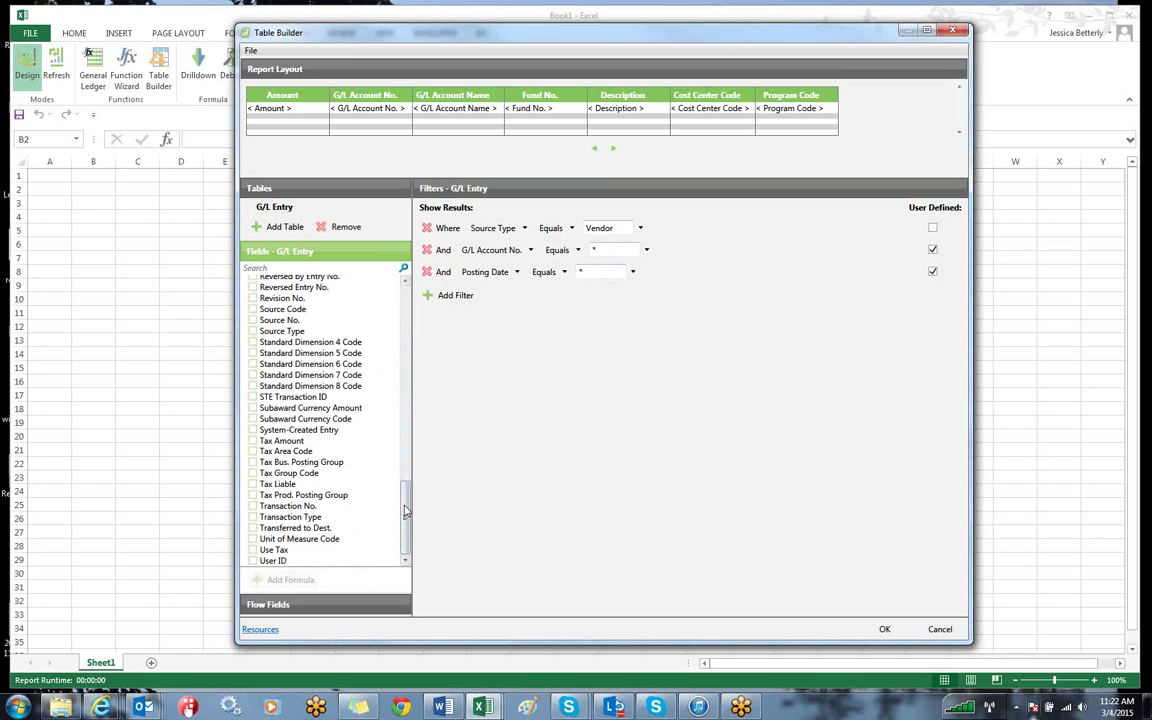
Step: Add Source No. as a column and choose the Vendor table to join
left_click(252, 320)
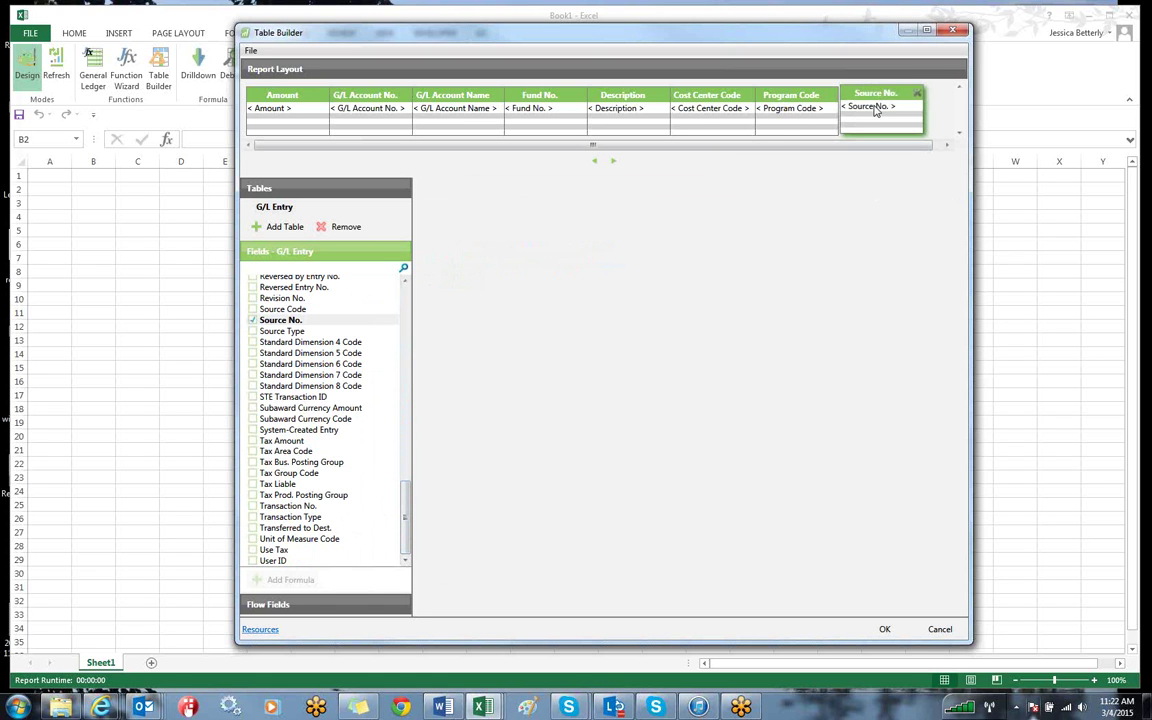
left_click(251, 192)
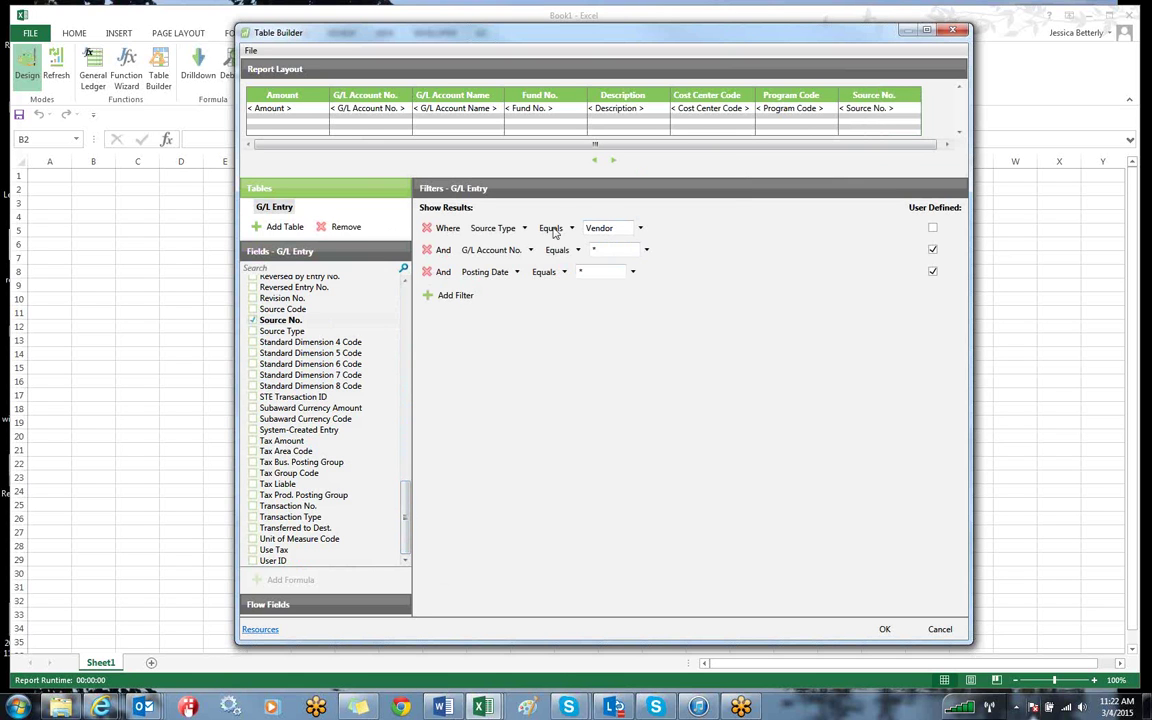
left_click(283, 229)
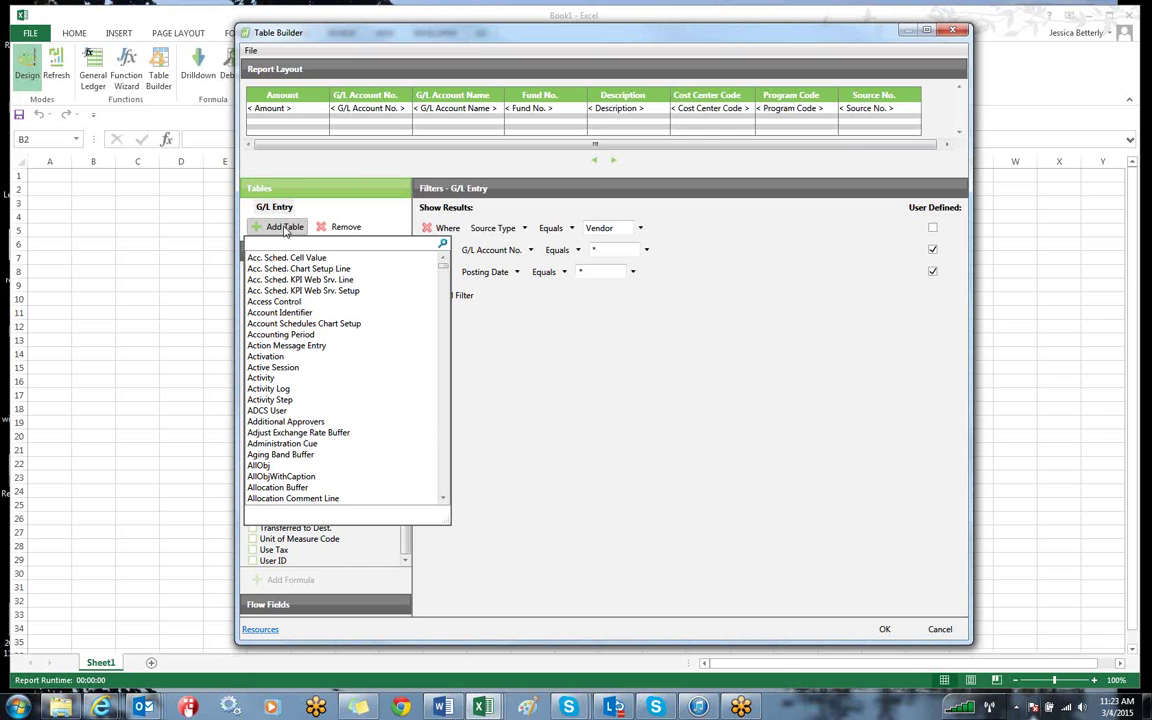
type("vendor")
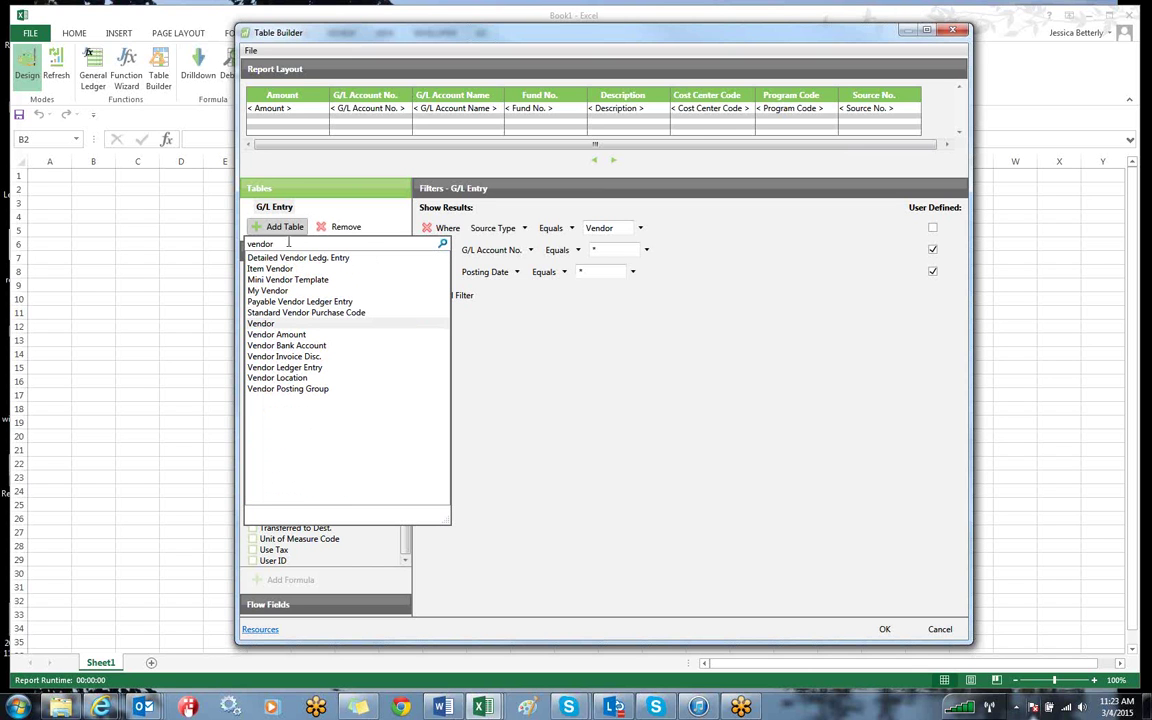
left_click(262, 324)
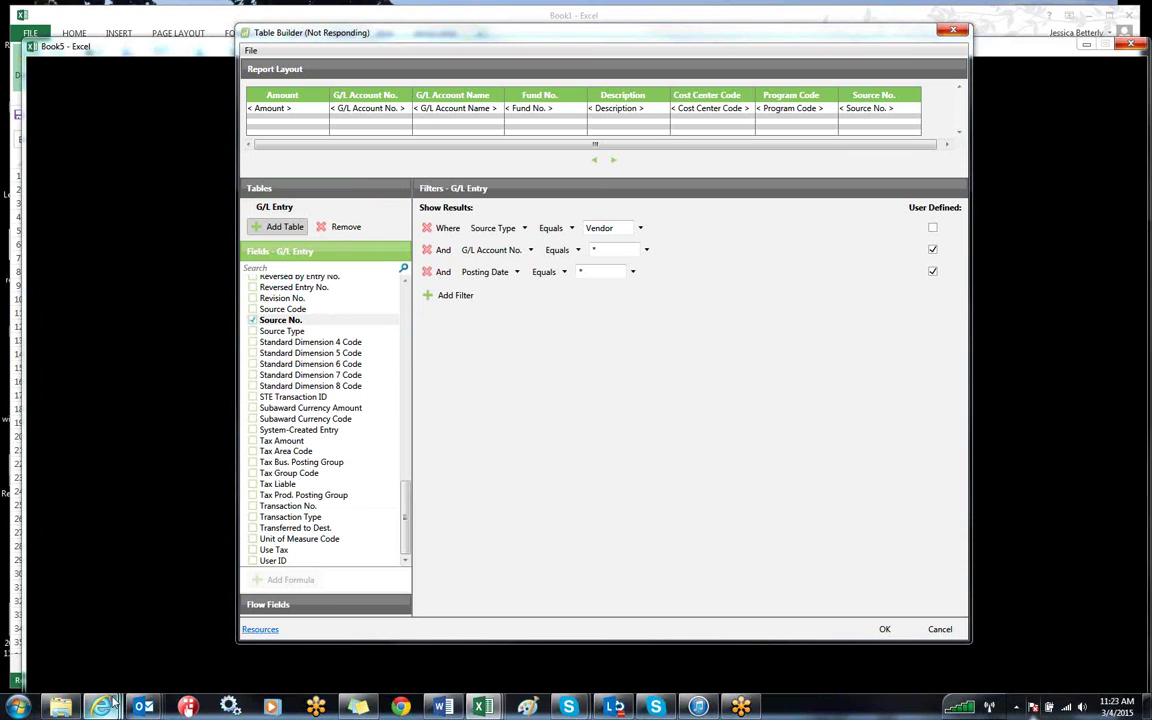
mouse_move(101, 707)
left_click(113, 648)
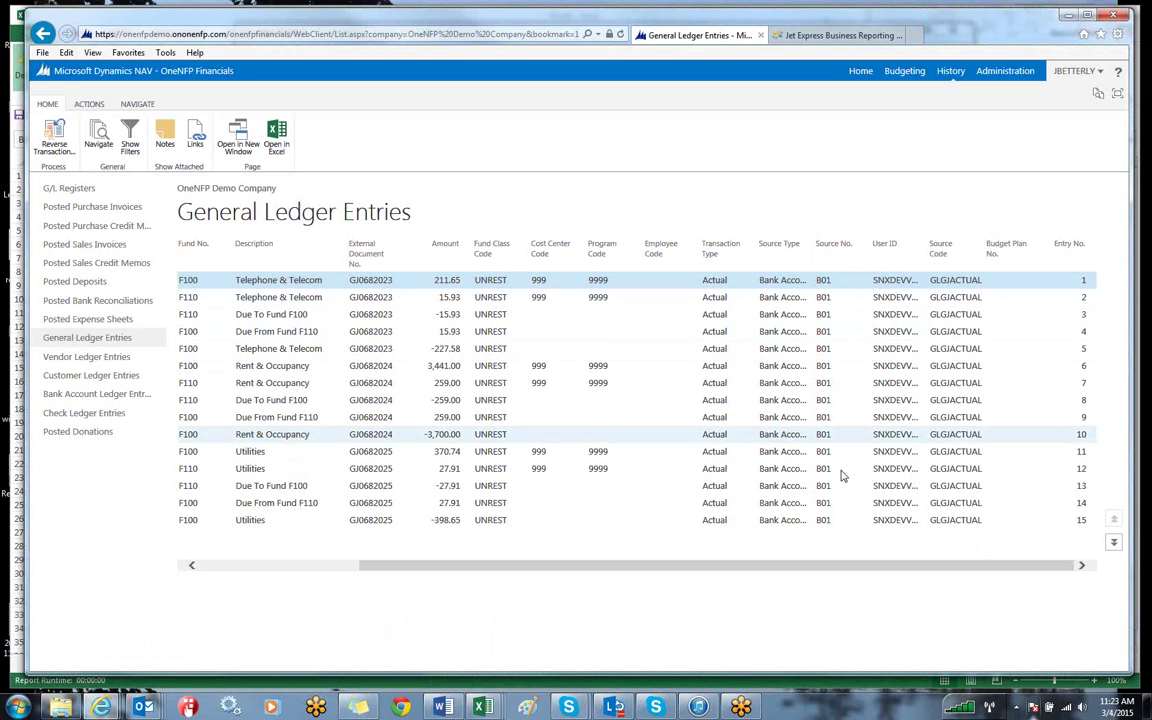
left_click(1067, 17)
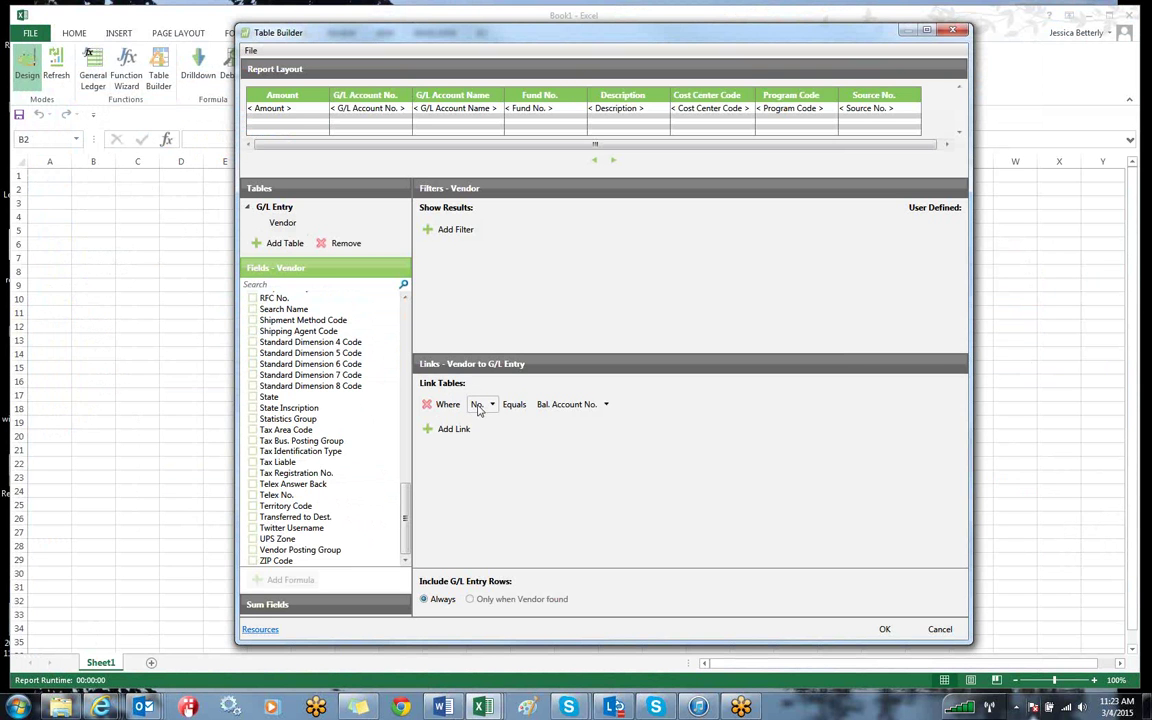
Step: Link the vendor's No. to the G/L Entry Source No. field
left_click(605, 404)
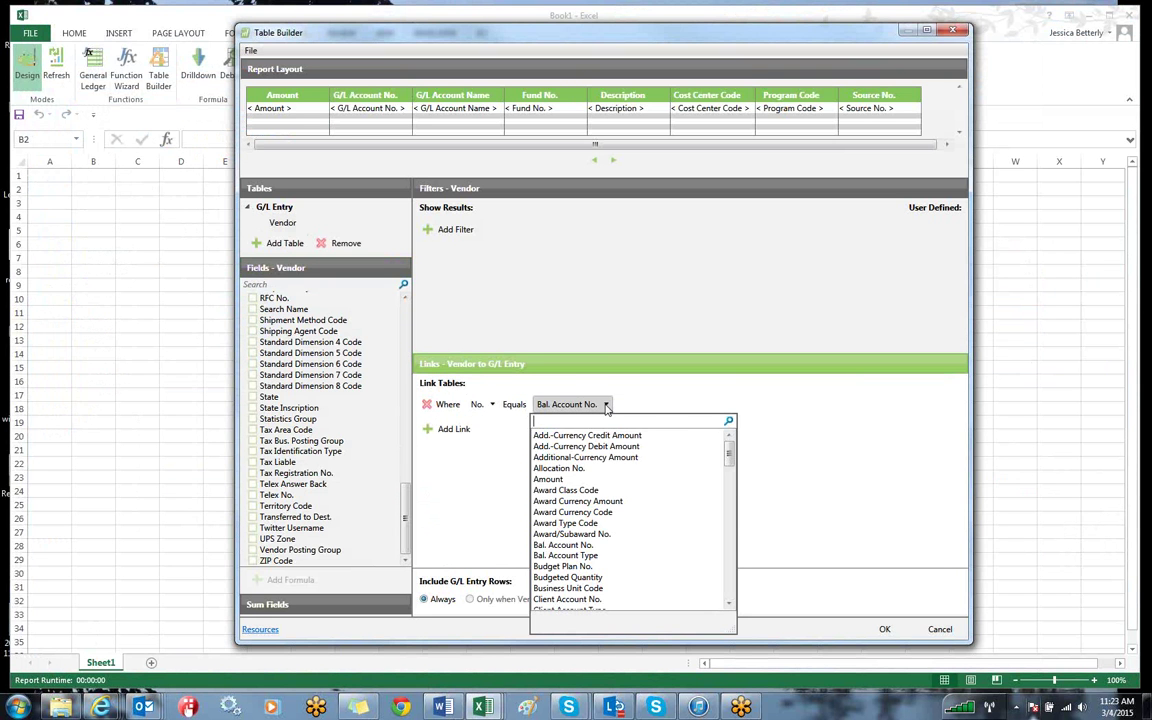
type("dp")
key("BackSpace")
key("BackSpace")
type("sourc")
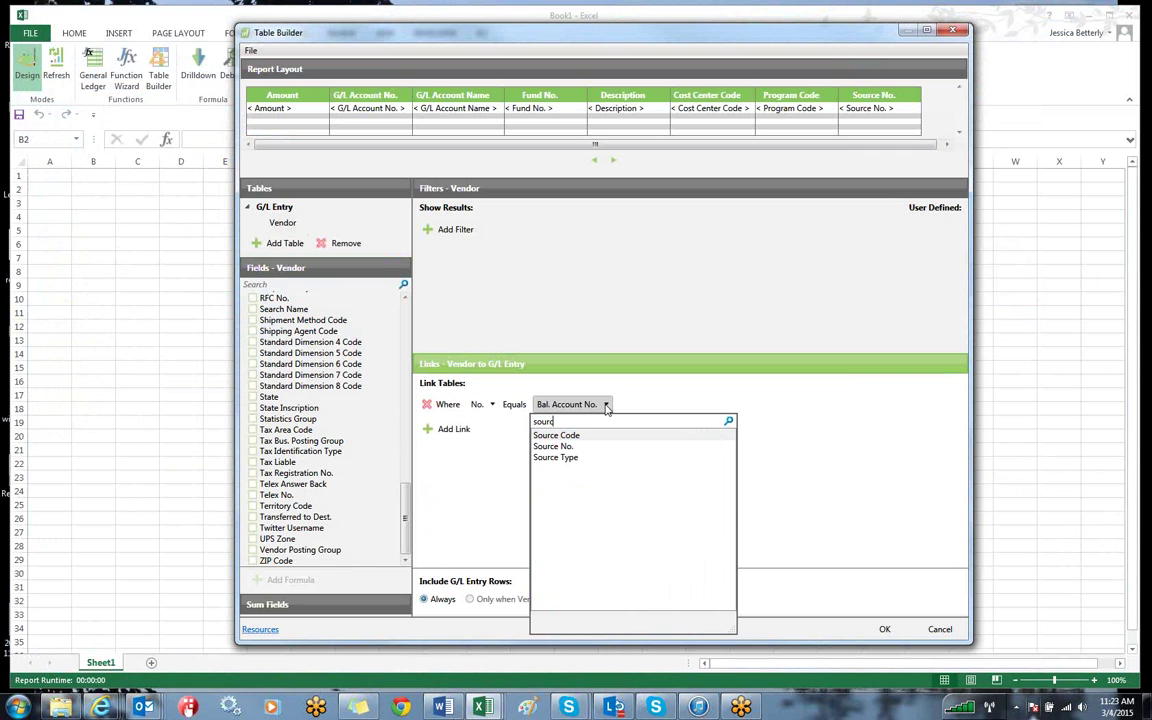
left_click(557, 447)
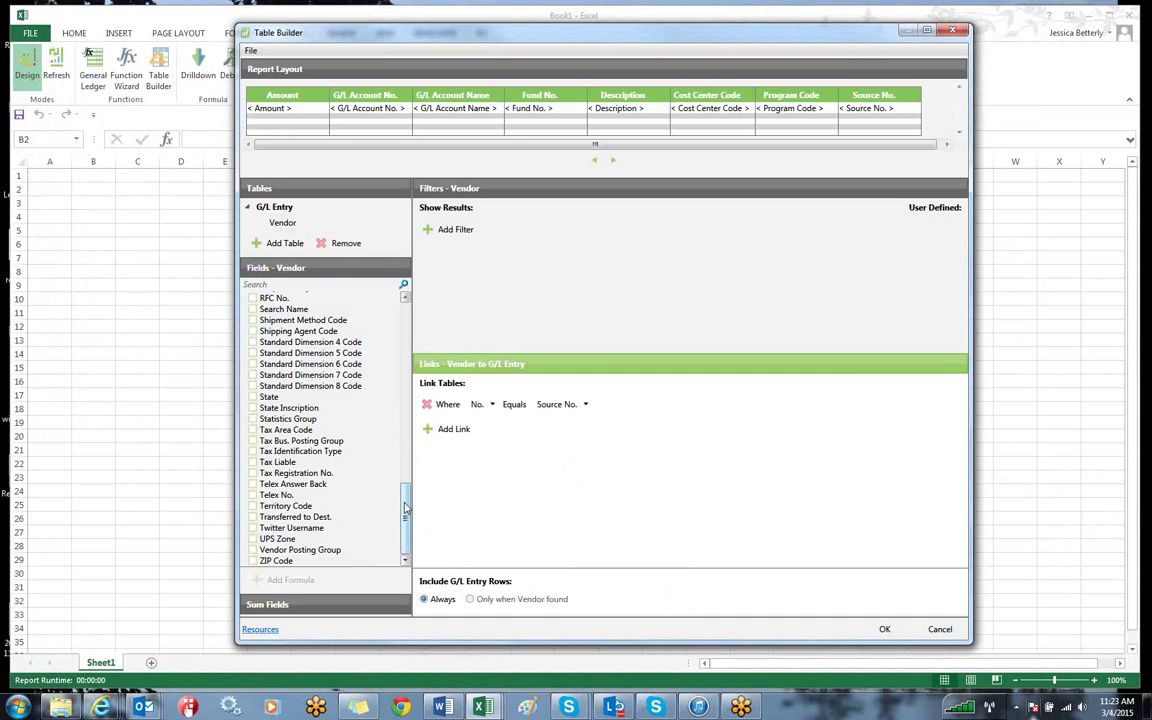
Step: Add the Vendor Name field as a report column and scroll the layout back to Amount
scroll(403, 470, "up", 3)
scroll(403, 470, "up", 1)
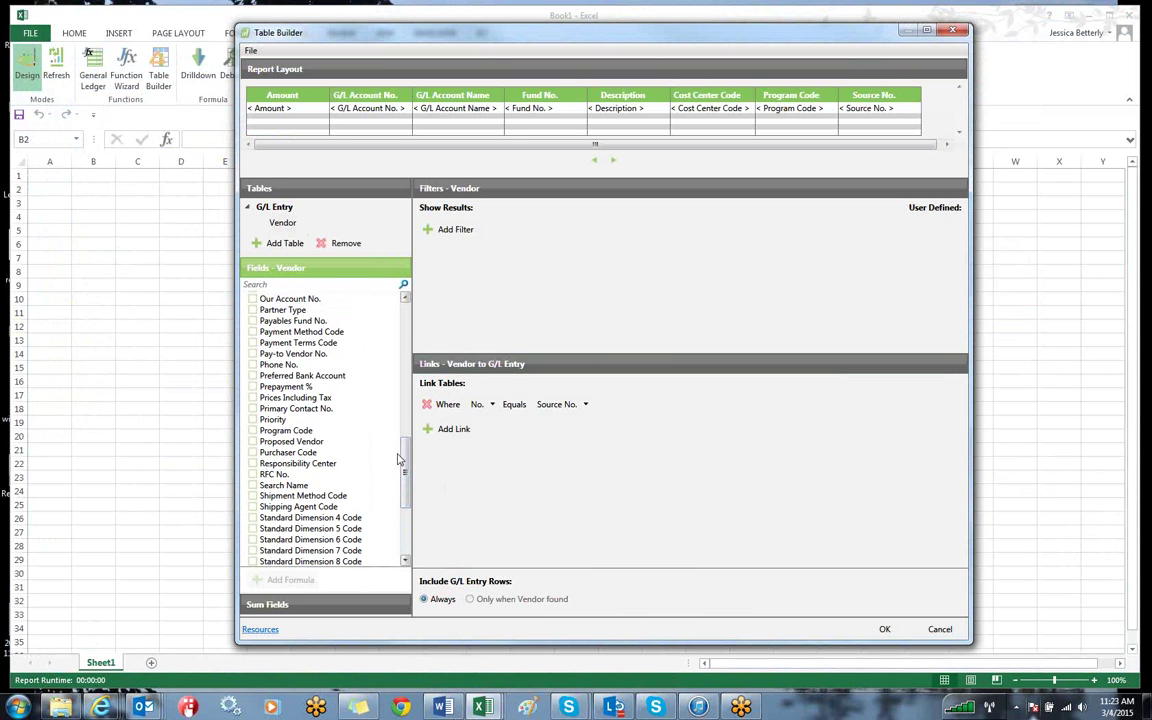
left_click_drag(403, 463, 406, 428)
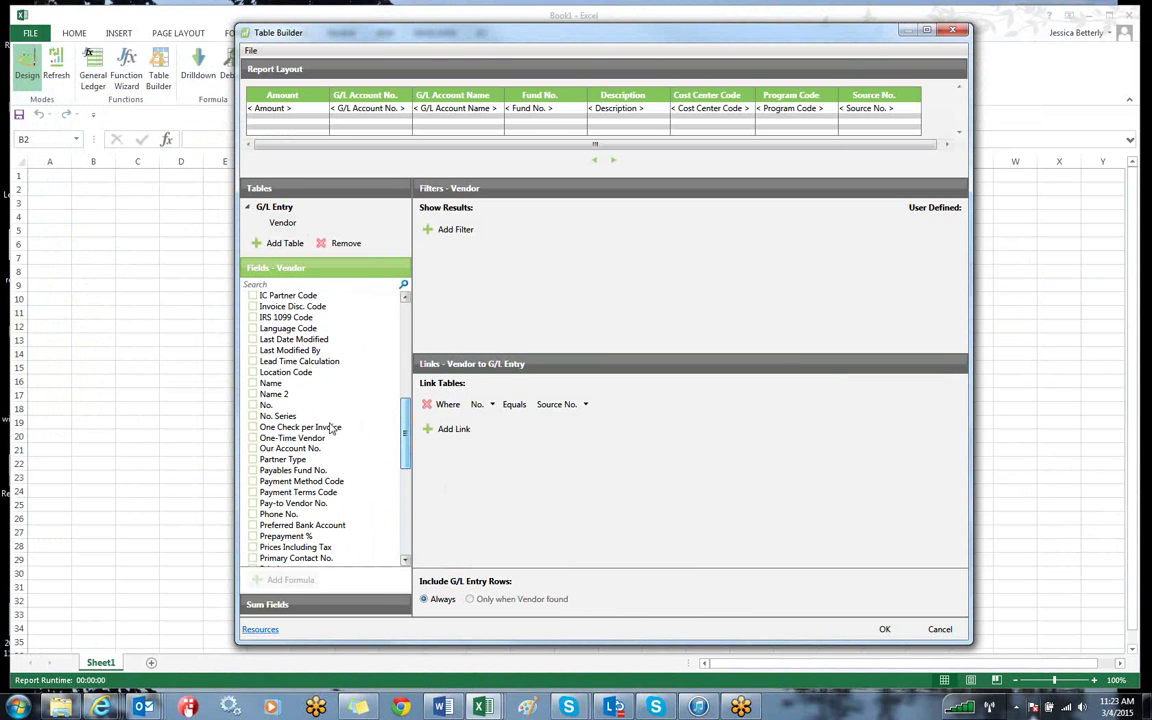
left_click(254, 384)
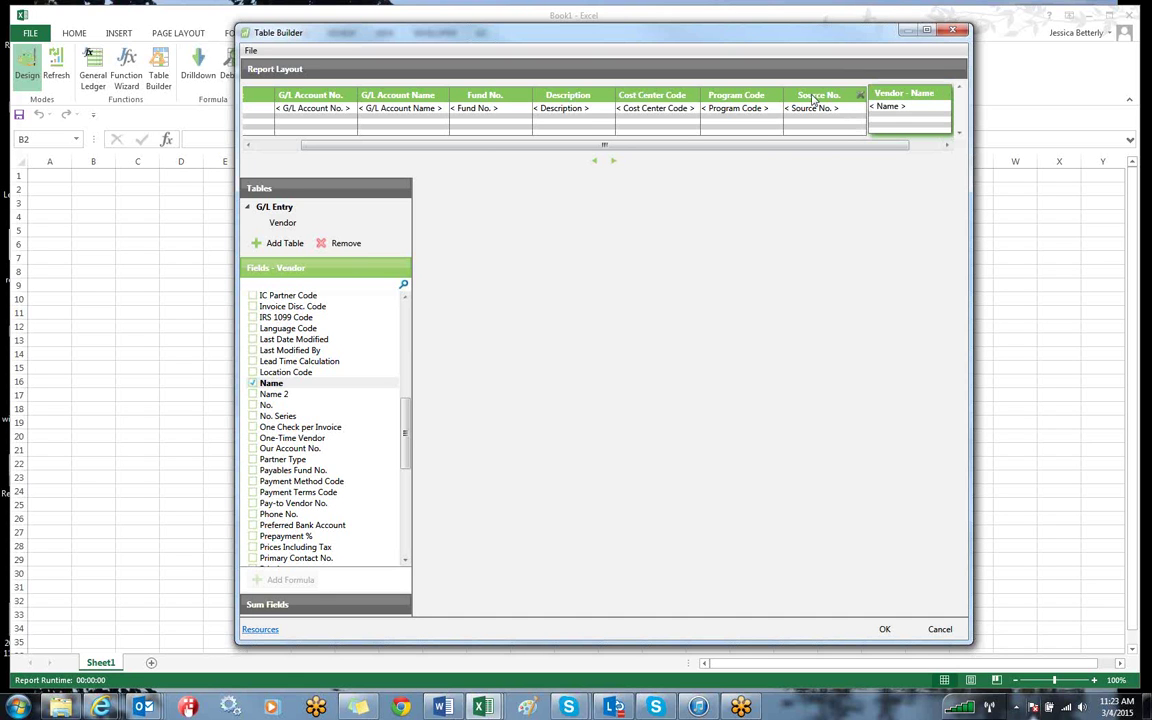
left_click(257, 146)
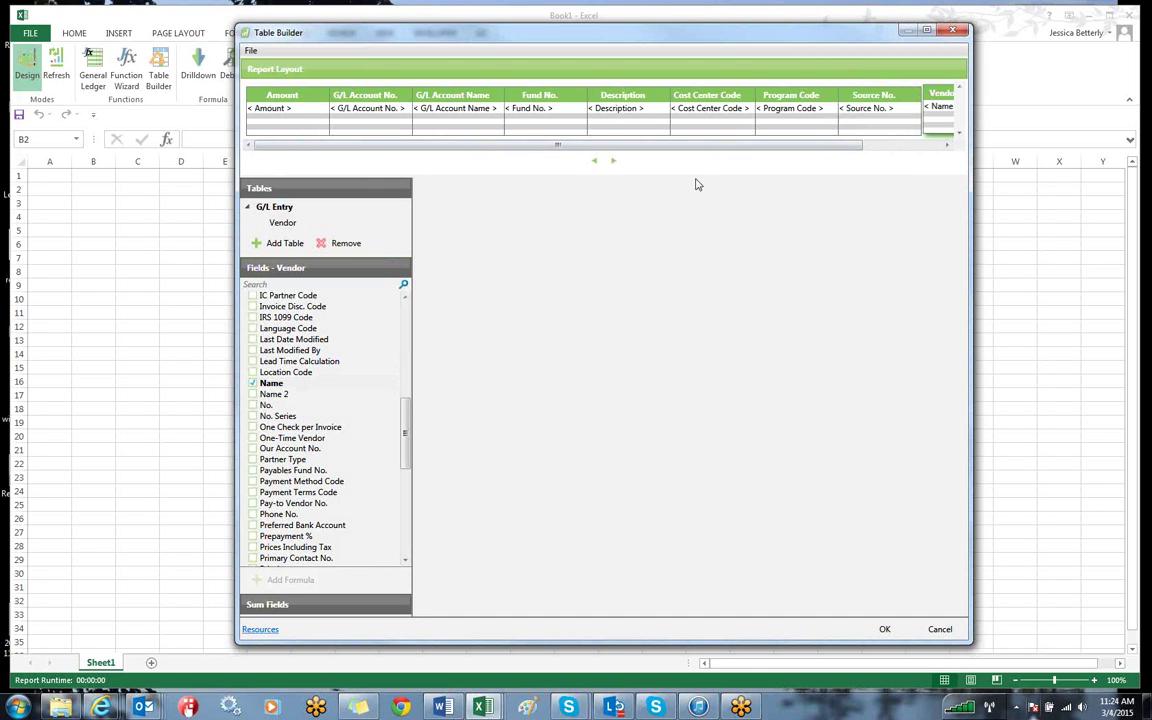
Step: Accept the table design and review the NL Table formula in D12 without changing it
left_click(885, 630)
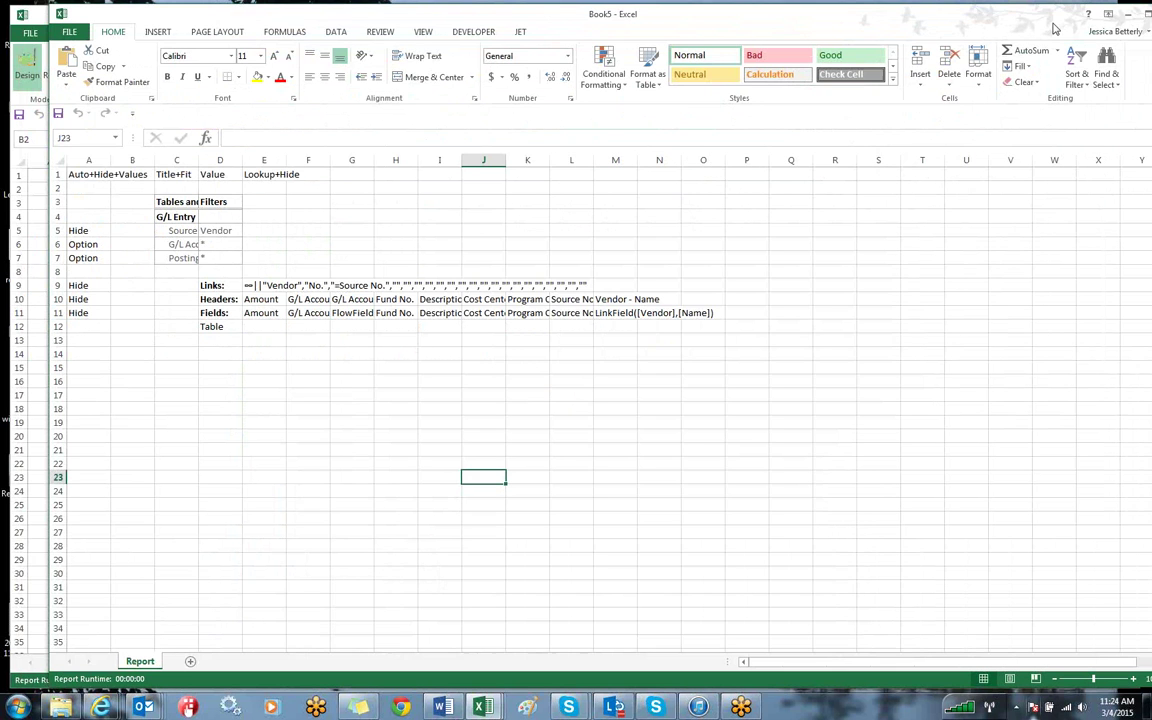
left_click(212, 329)
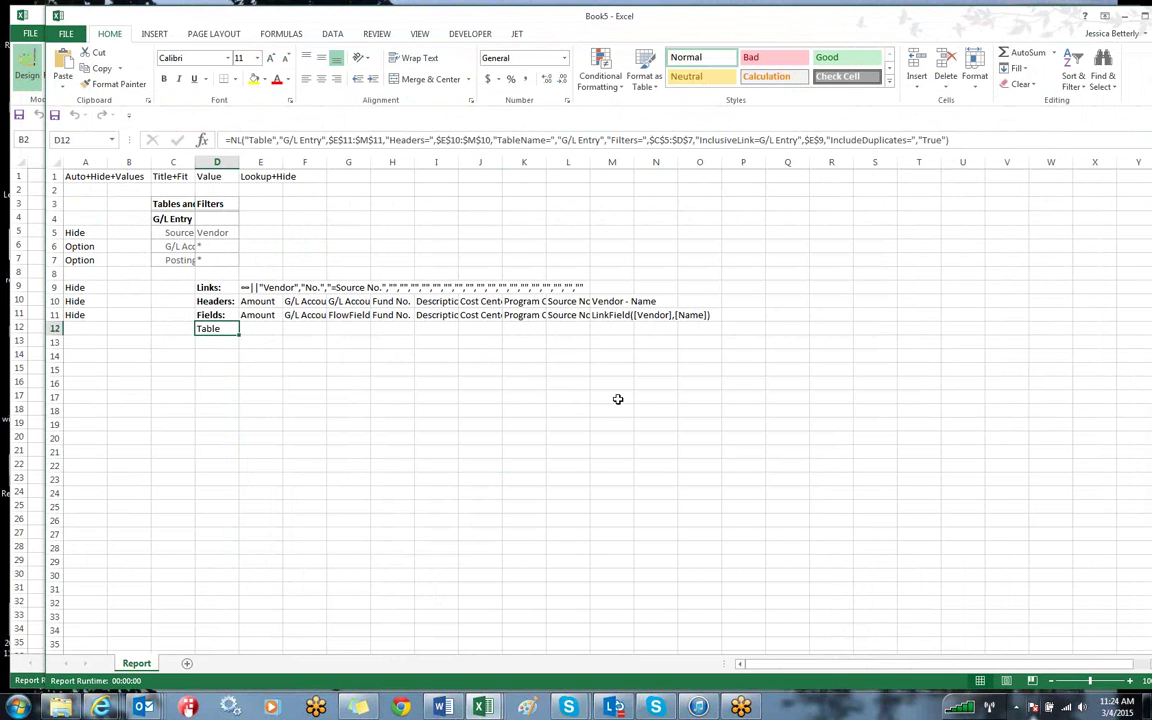
left_click(249, 140)
left_click(955, 140)
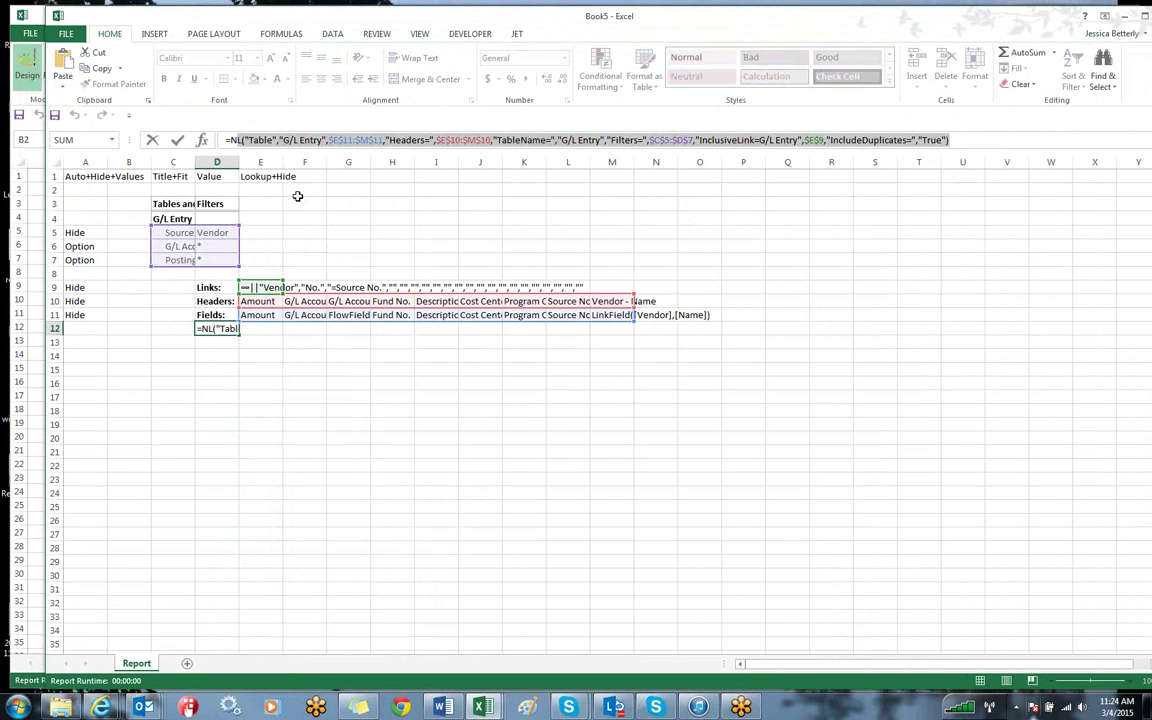
key("Return")
Step: Copy the Table cell D12 and add a new blank worksheet
left_click(216, 328)
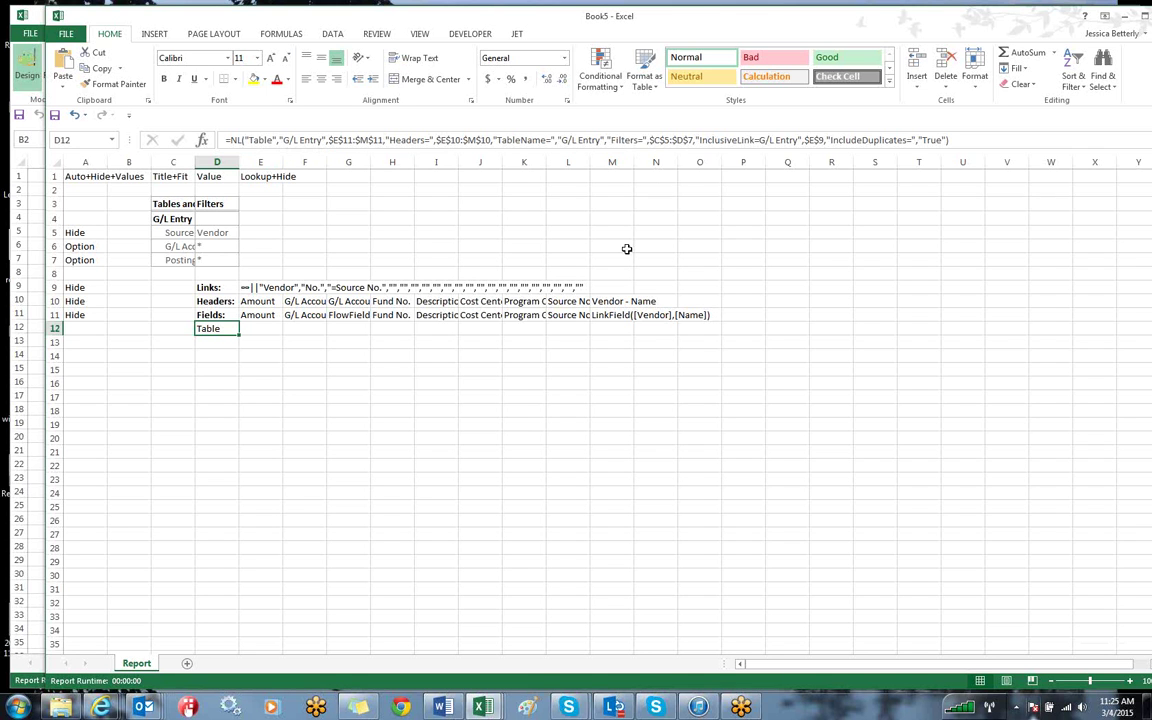
left_click(305, 356)
left_click(216, 327)
key("ctrl+c")
left_click(188, 665)
Step: Paste the report formula into A1 of Sheet2 and move the Report sheet after Sheet2
key("ctrl+v")
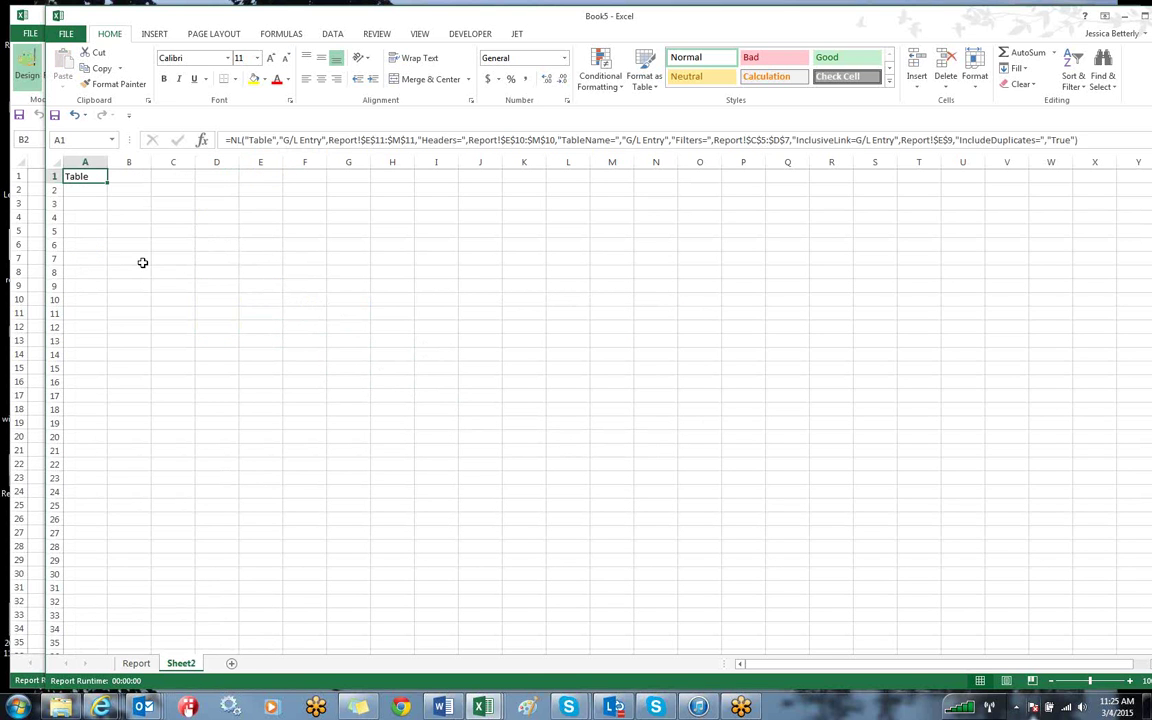
left_click(142, 262)
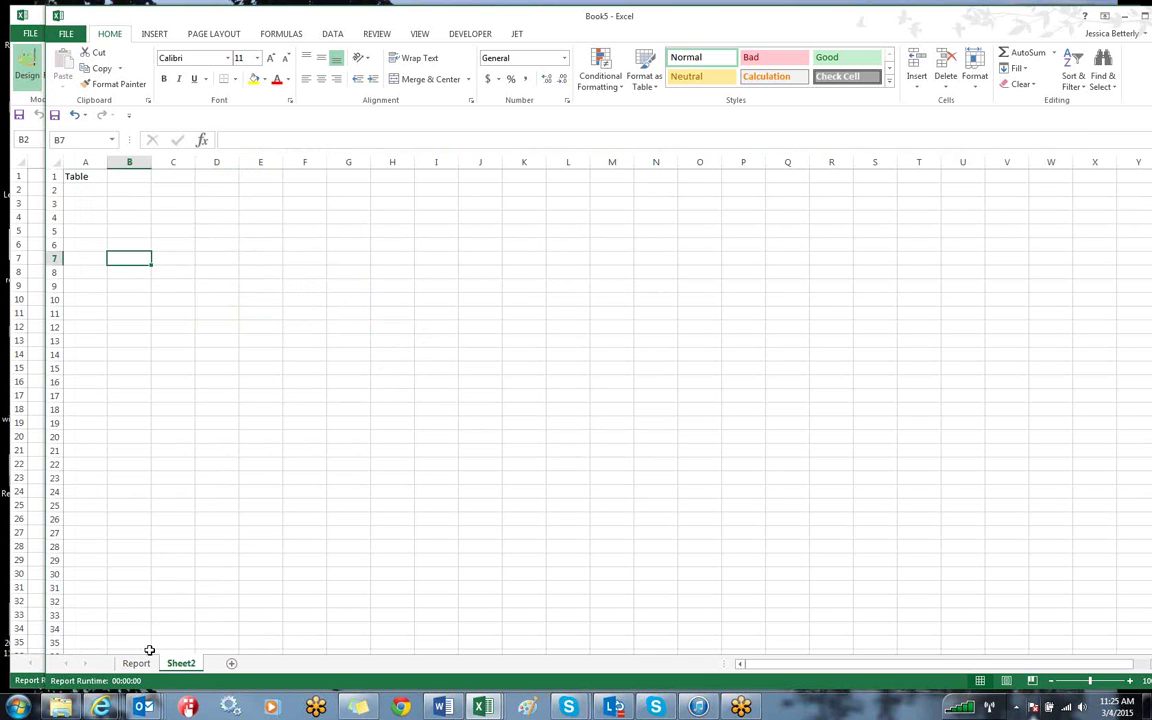
left_click_drag(142, 666, 193, 670)
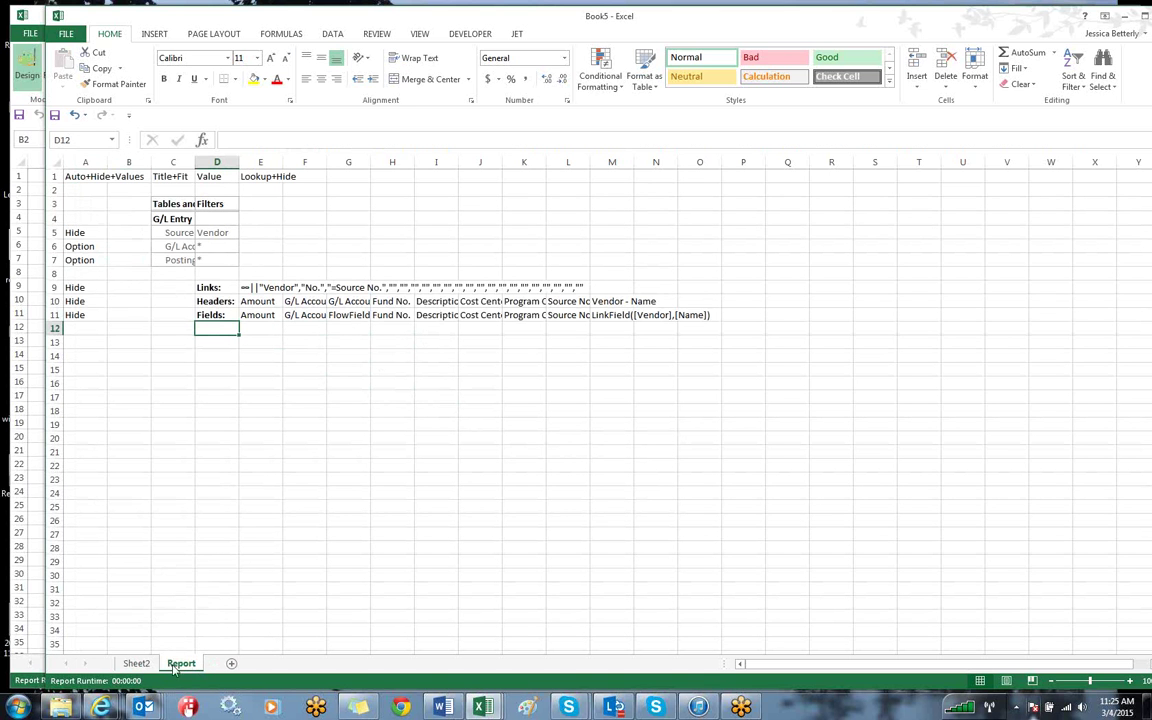
left_click(136, 664)
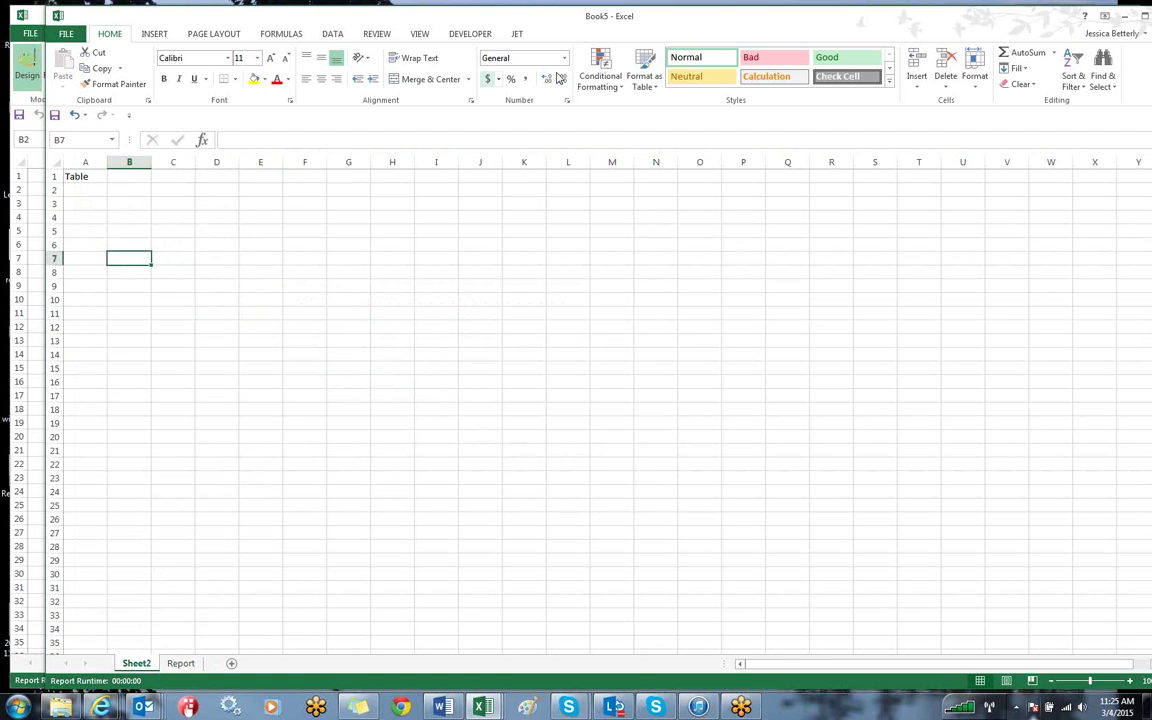
Step: Refresh and run the Jet report on Sheet2, then review the vendor G/L entries
left_click(517, 33)
left_click(91, 70)
left_click(434, 328)
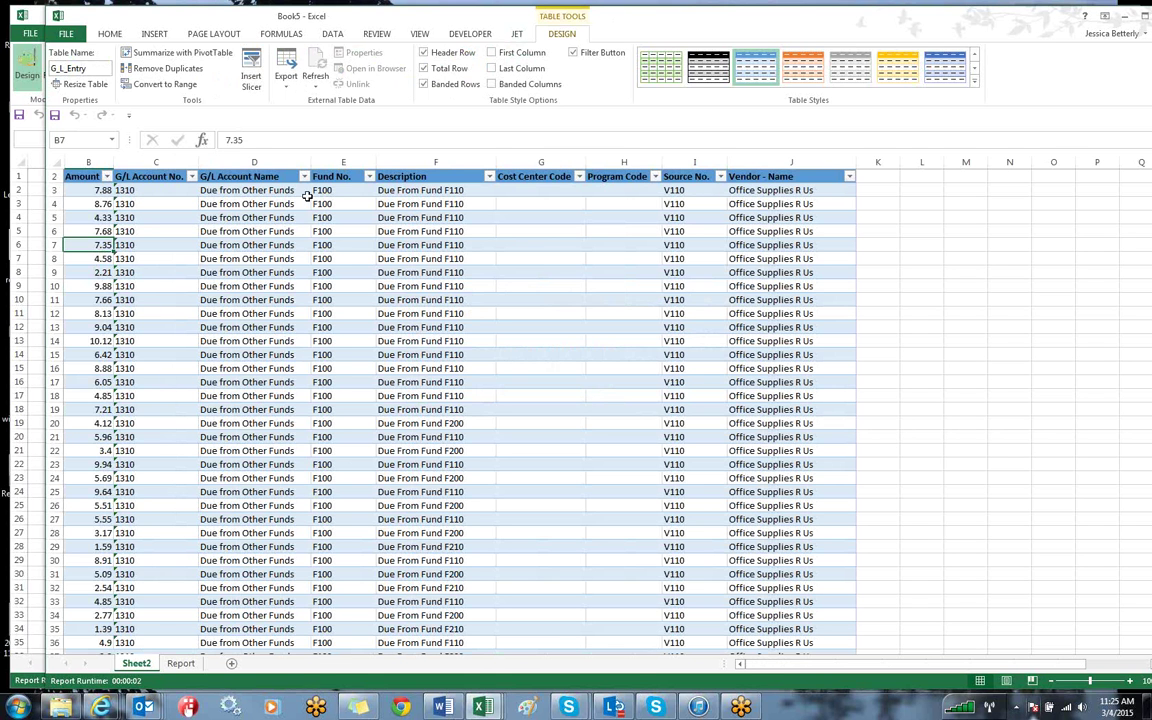
scroll(267, 312, "down", 13)
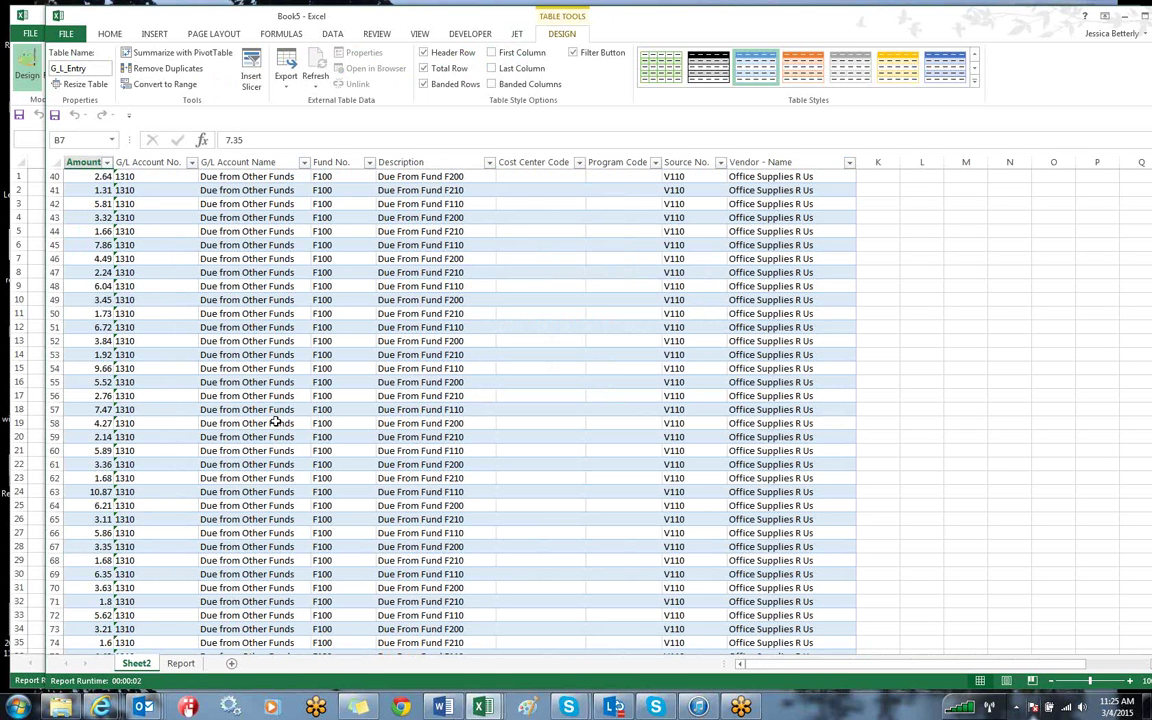
scroll(275, 422, "up", 13)
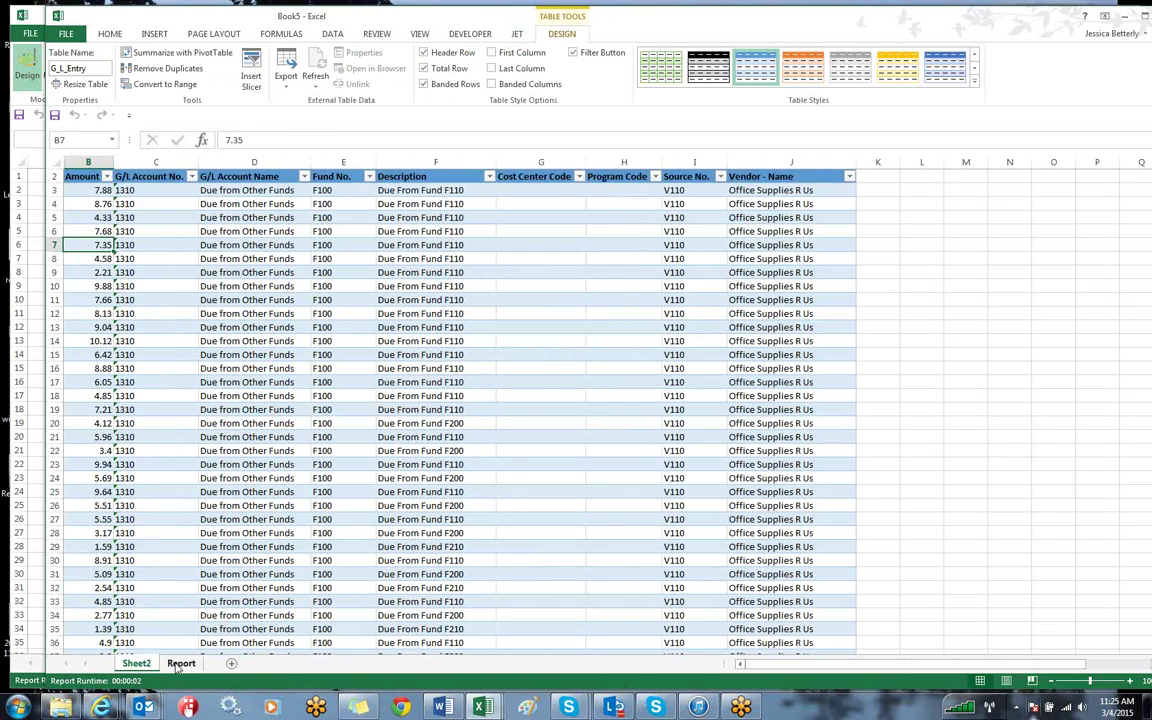
left_click(180, 664)
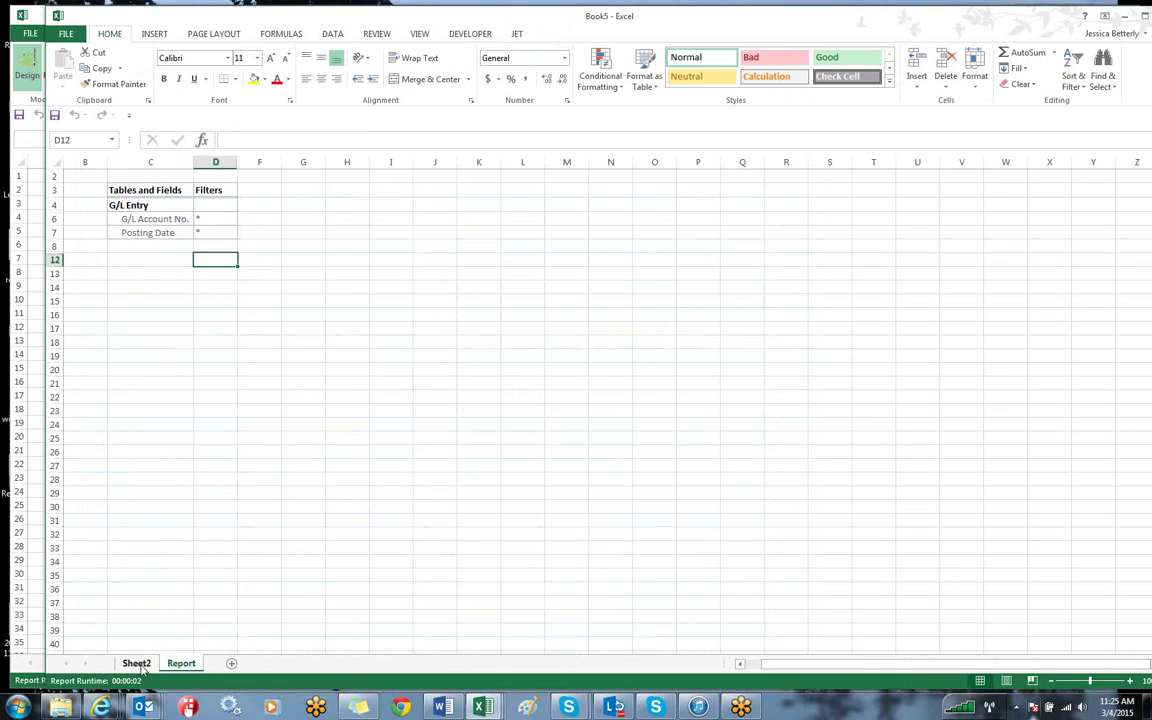
left_click(136, 664)
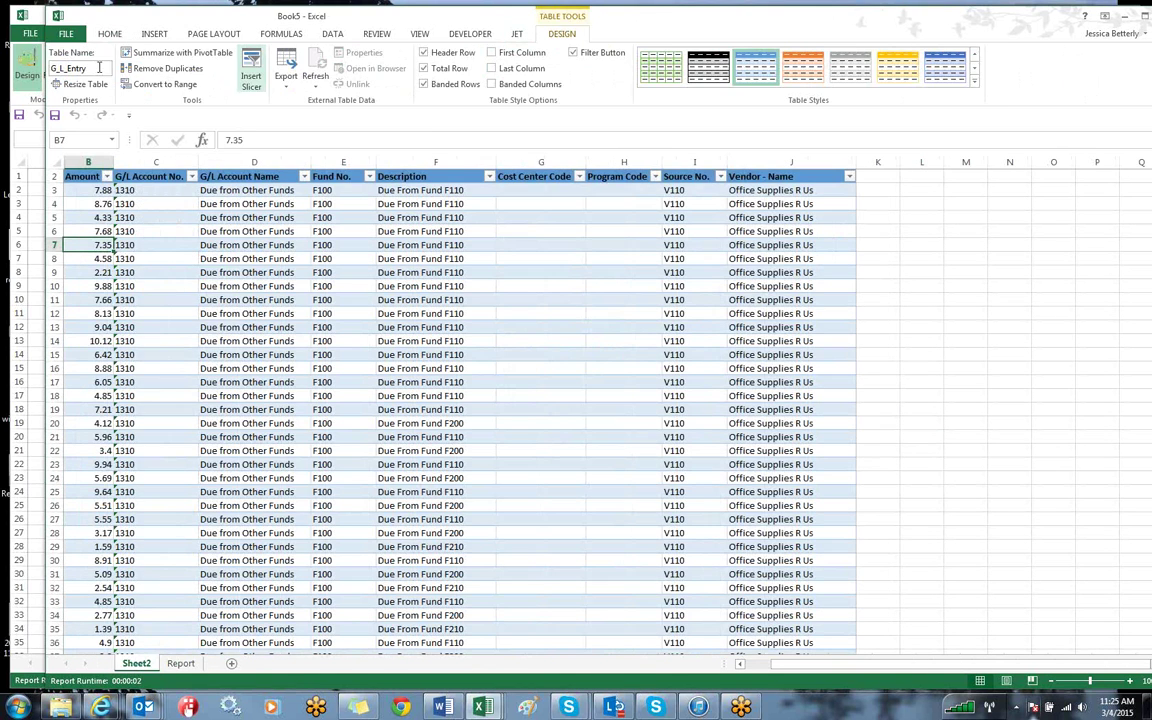
left_click(514, 35)
Step: Return to design mode and copy the B2 report formula into D12 on the Report sheet
left_click(61, 56)
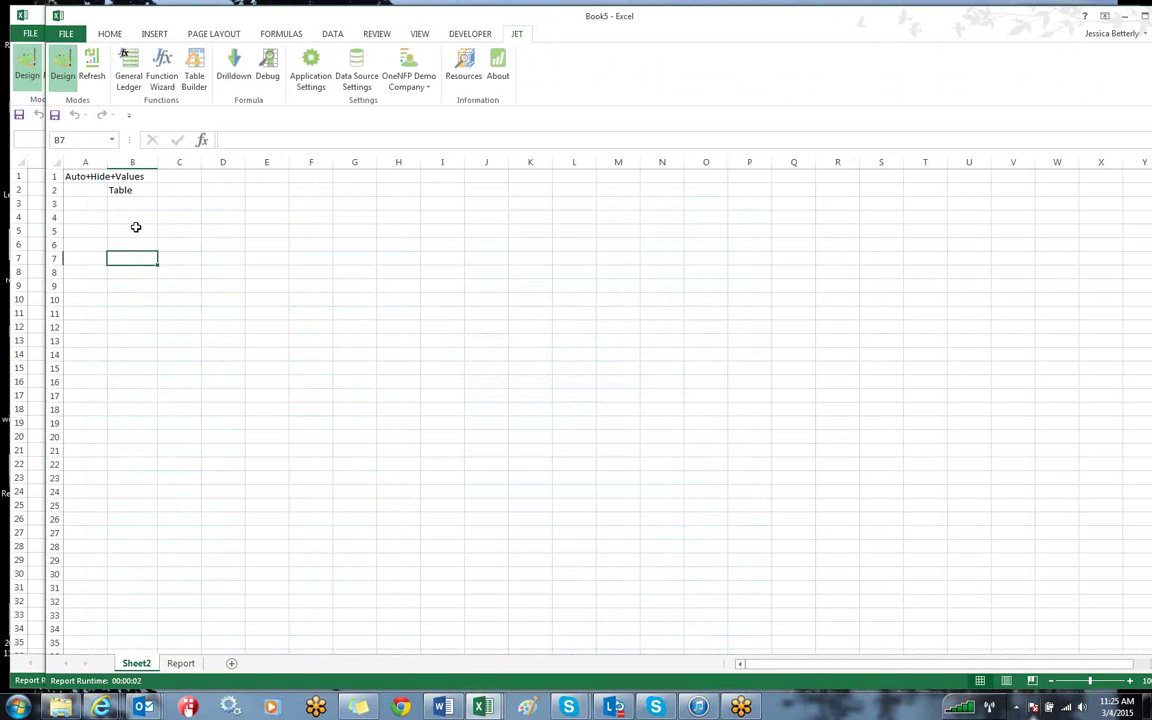
left_click(120, 189)
key("ctrl+c")
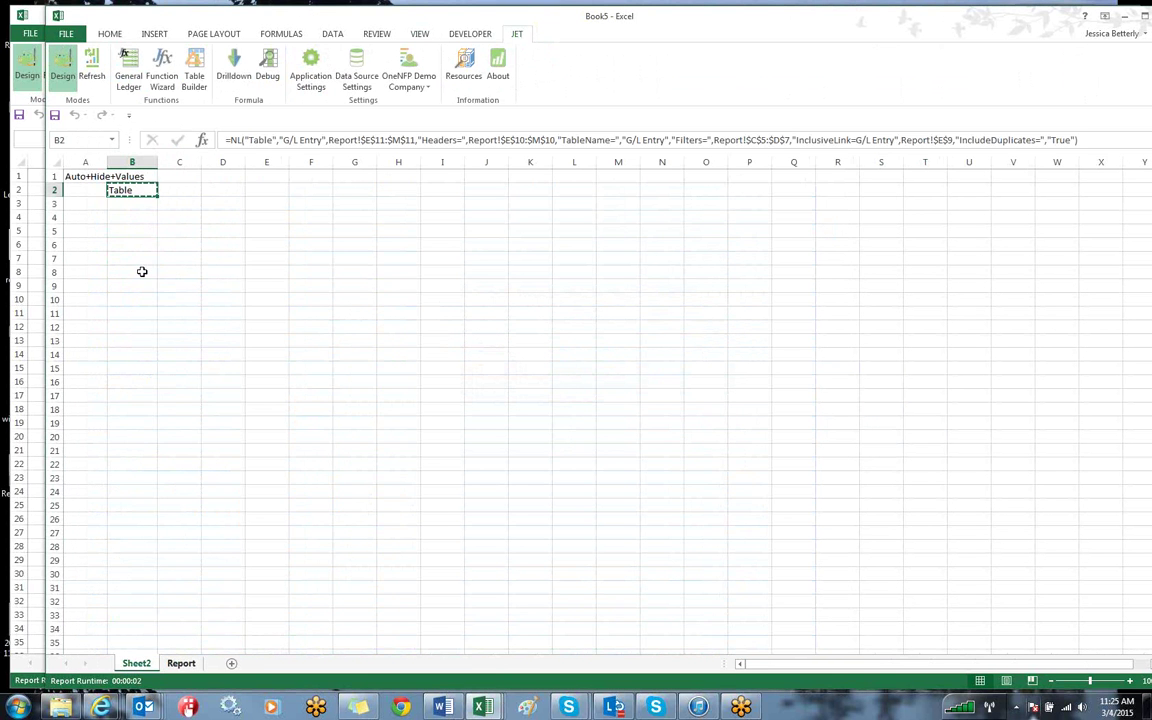
key("ctrl+Page_Down")
key("ctrl+v")
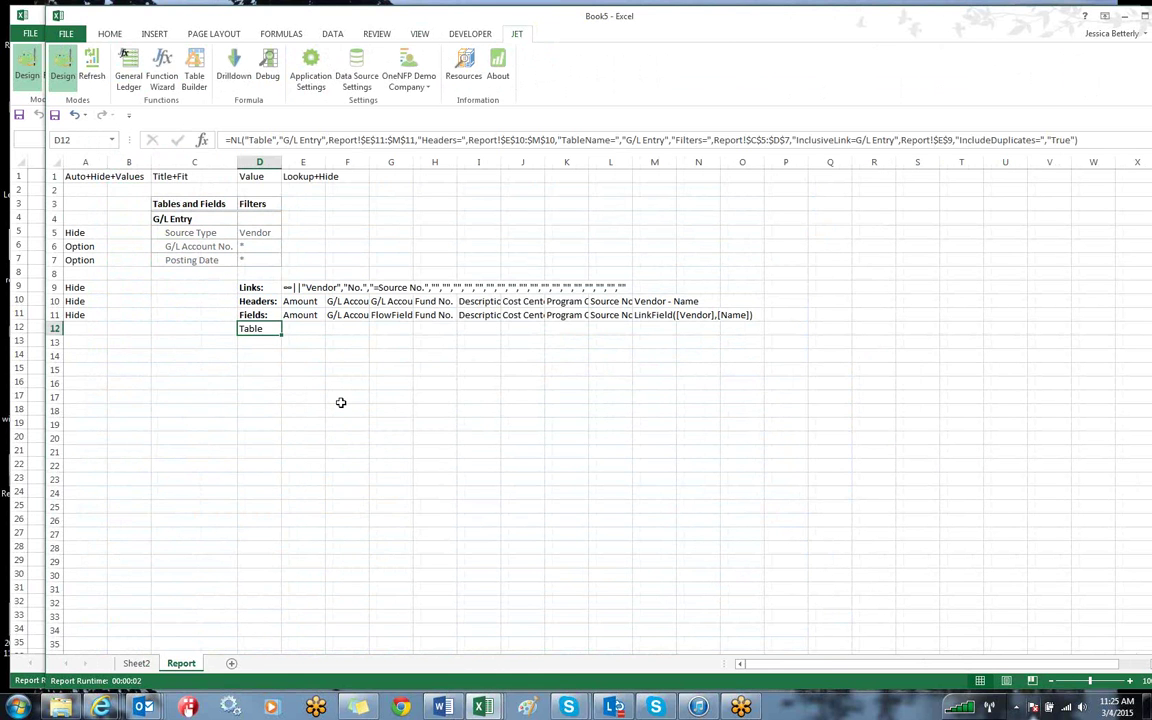
Step: Widen columns E and I so Amount and Description show fully
left_click(302, 300)
left_click(300, 315)
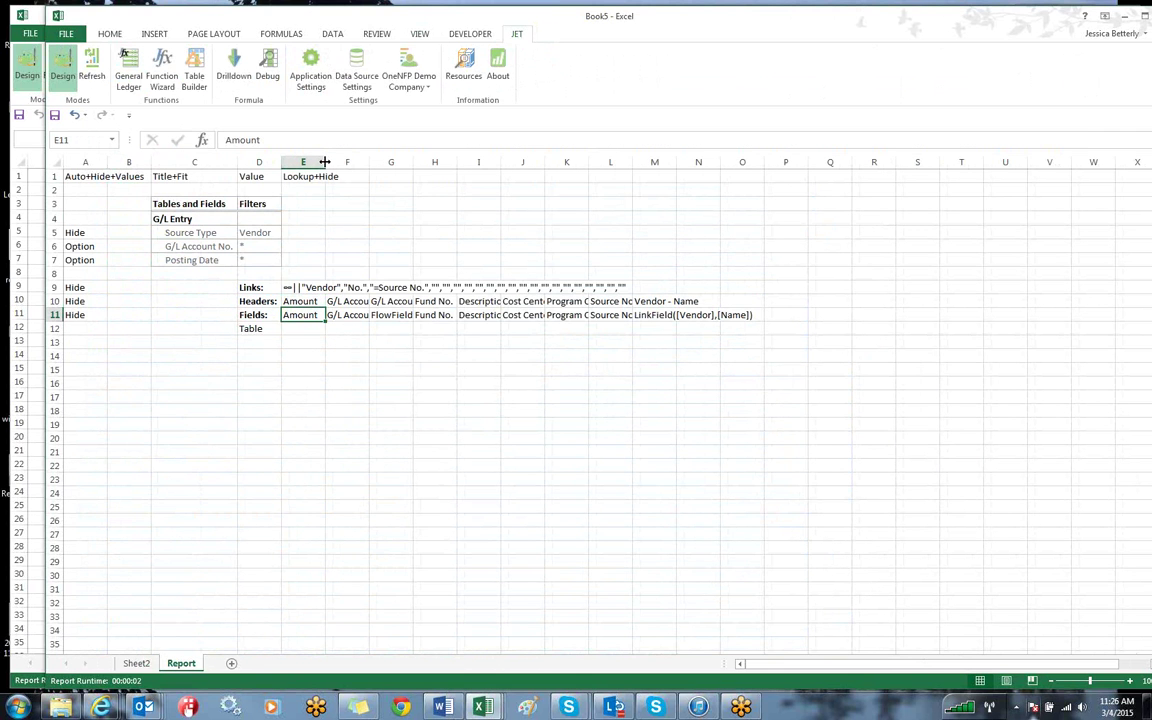
left_click_drag(321, 161, 597, 162)
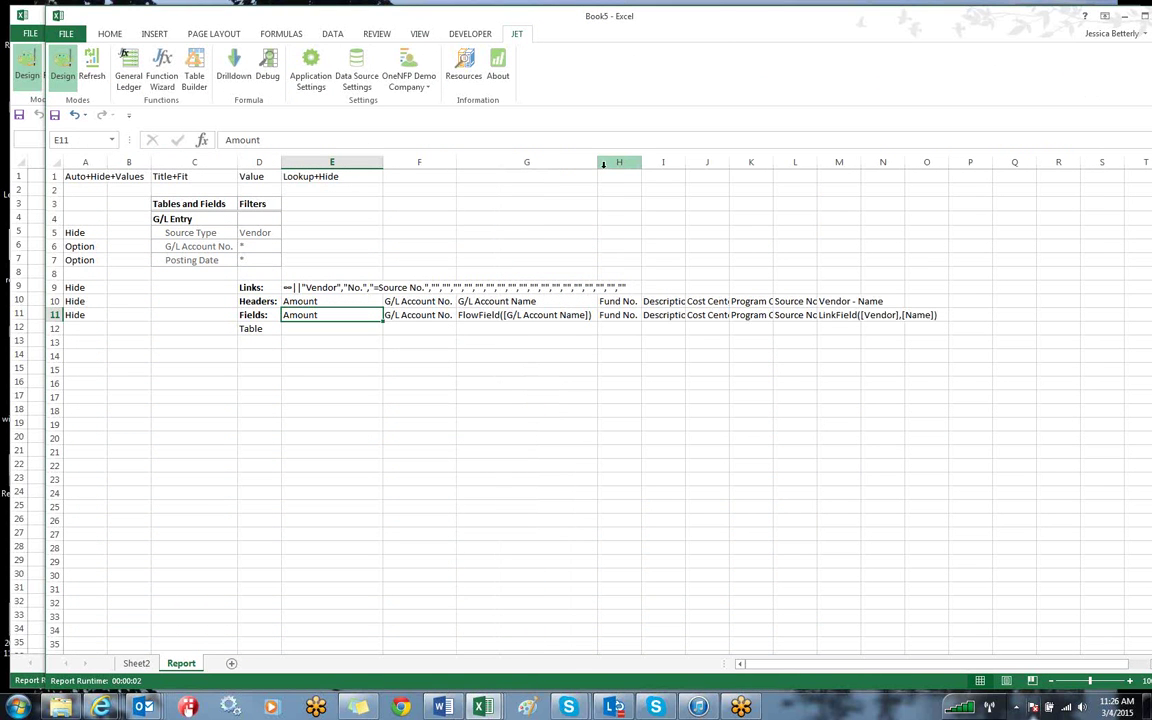
left_click_drag(685, 162, 694, 162)
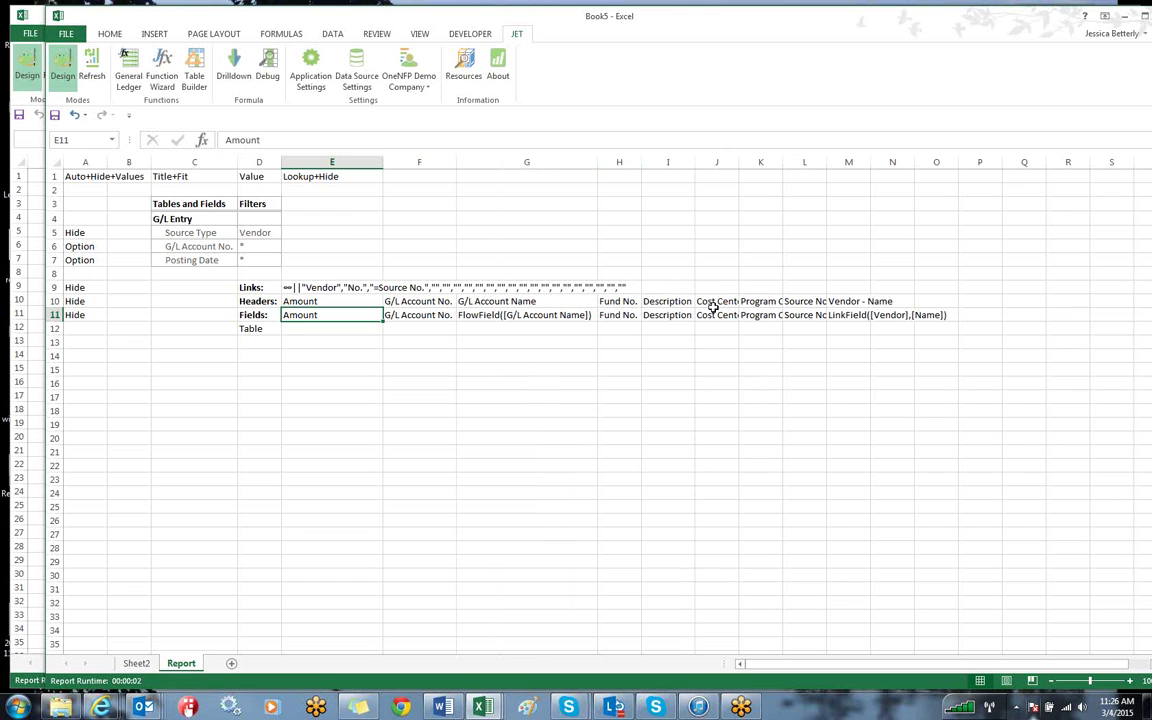
Step: Insert a column before Description with a Posting Date header in I10, copied to I11
right_click(670, 161)
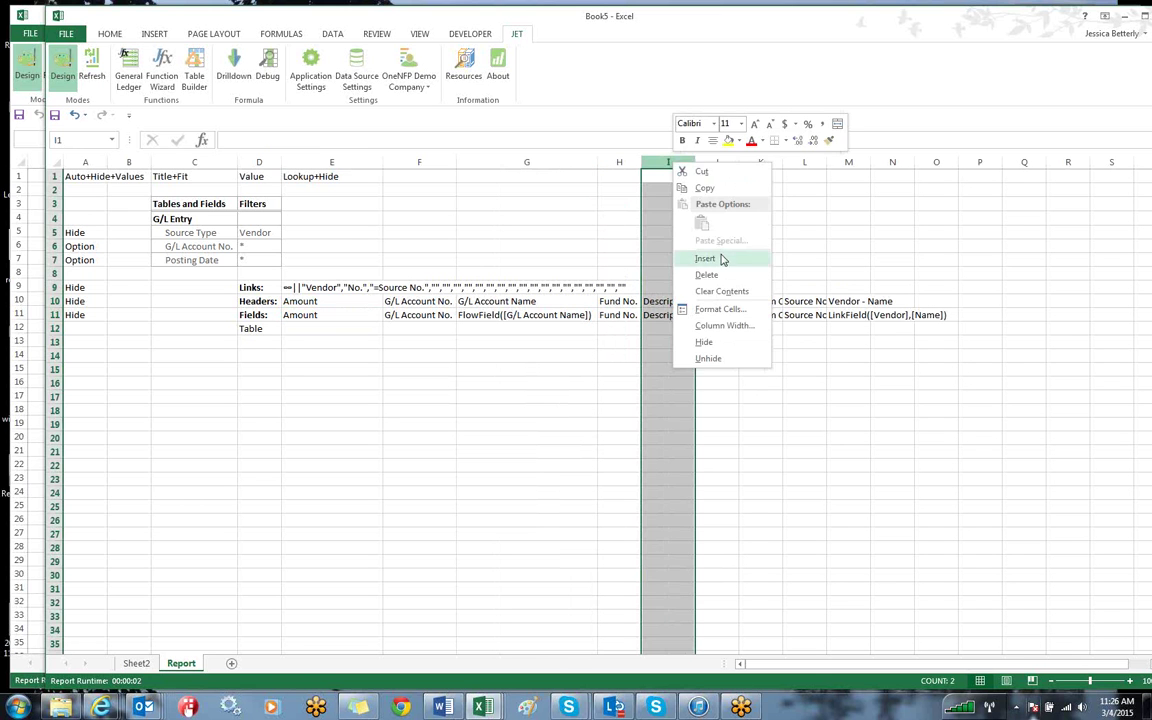
left_click(723, 260)
left_click(662, 302)
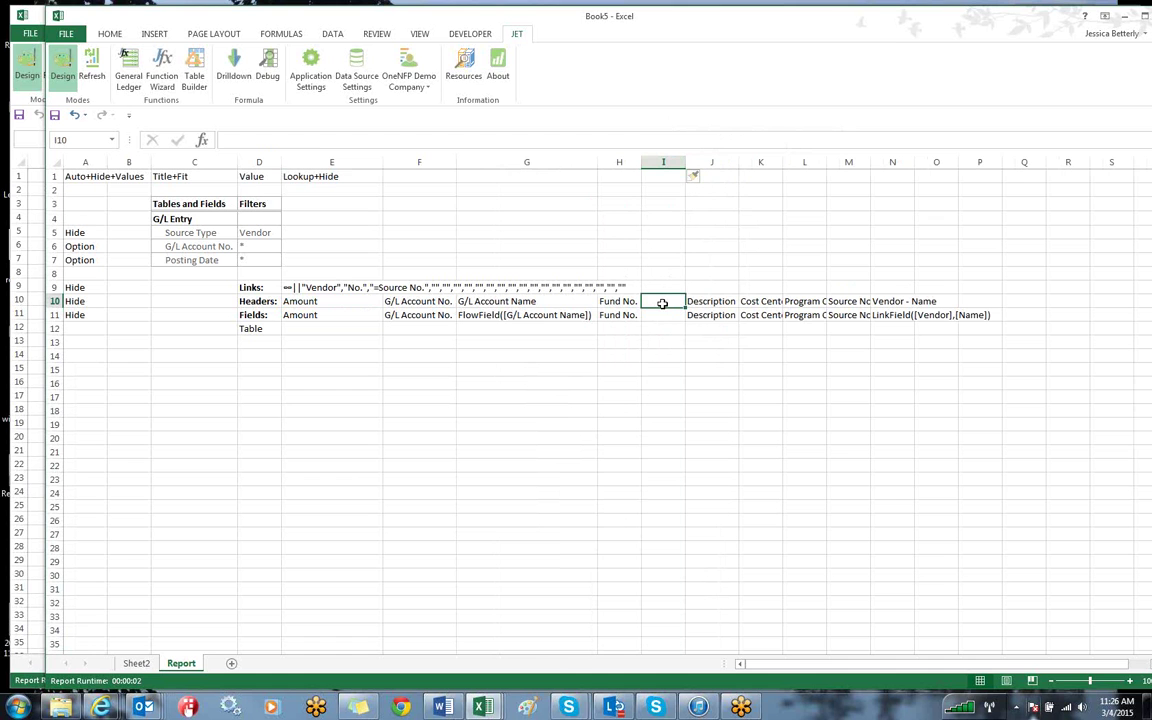
type("Post")
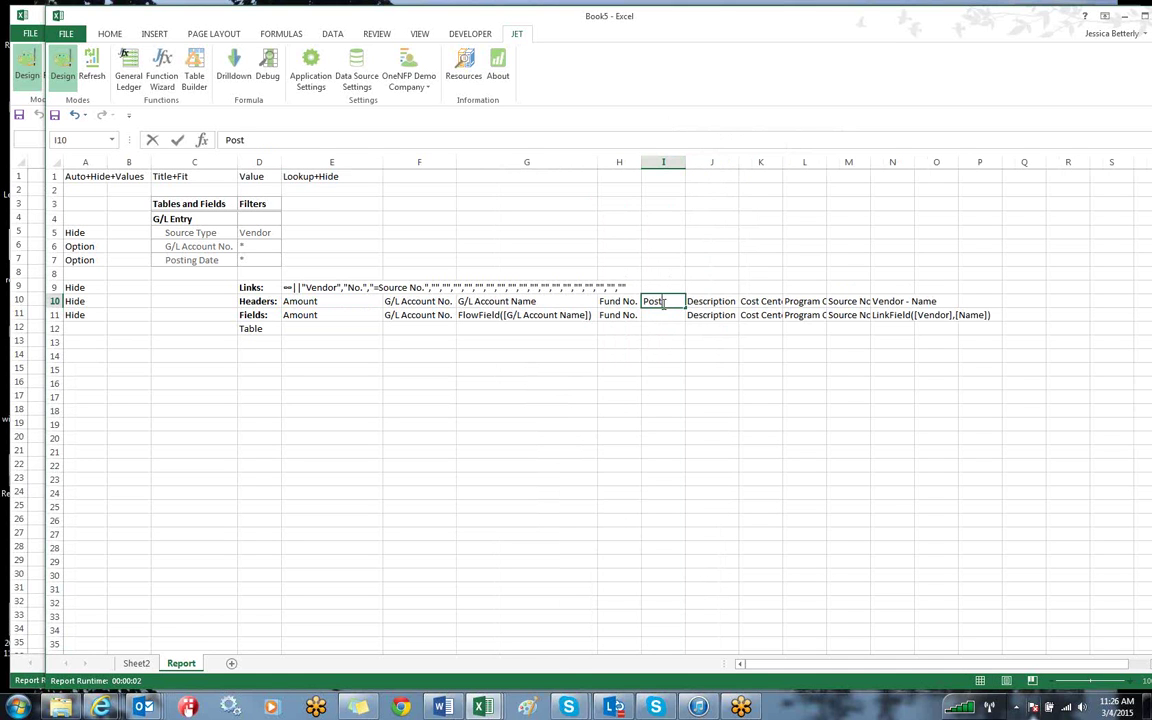
type("ing Dt")
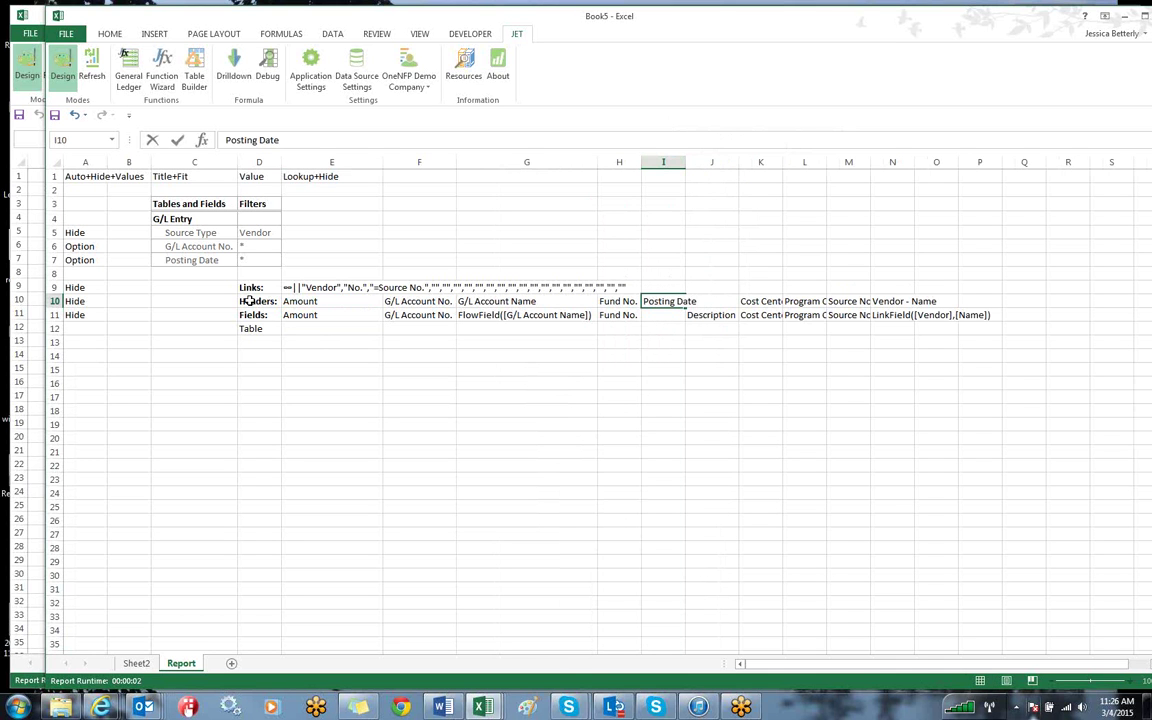
key("Return")
left_click(661, 302)
left_click(661, 314)
key("ctrl+v")
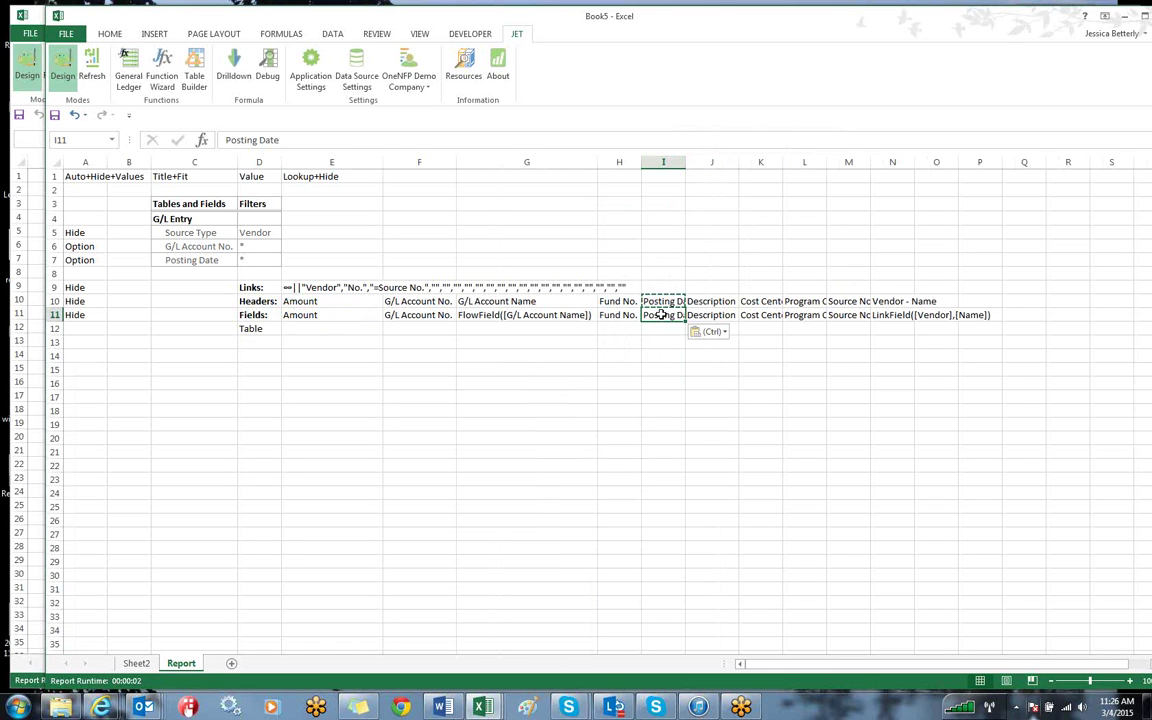
Step: Widen column N to fit Vendor - Name and check the header cells
left_click(256, 328)
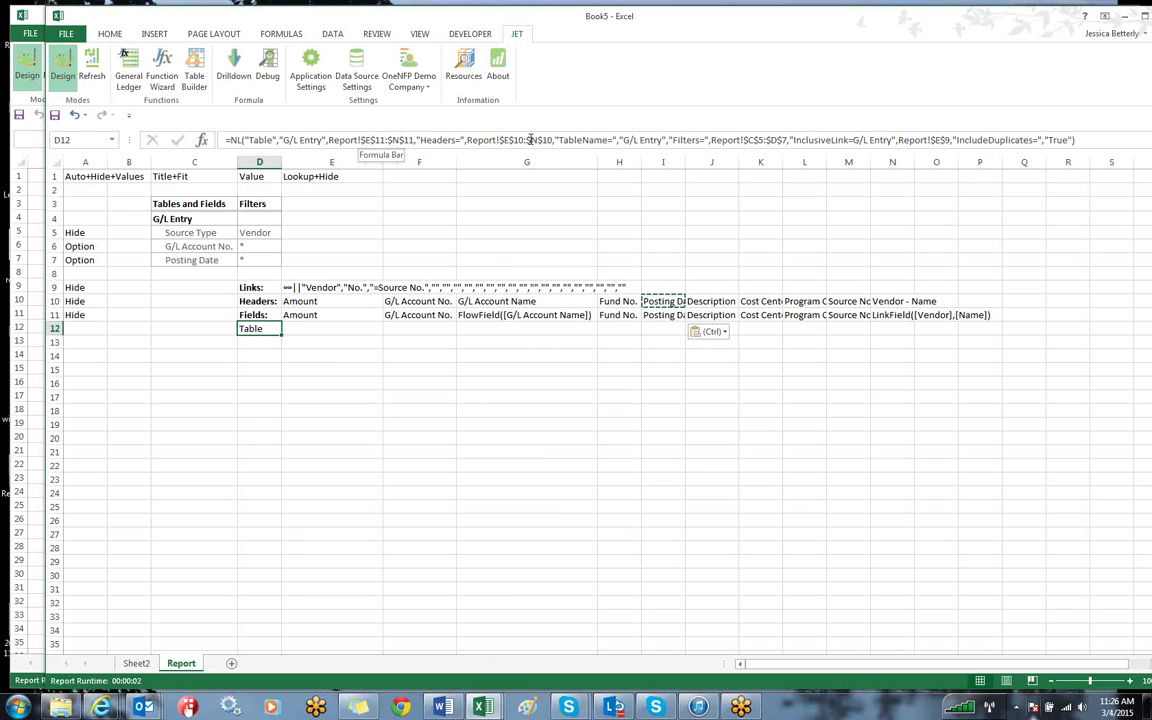
left_click(900, 162)
left_click_drag(914, 162, 992, 162)
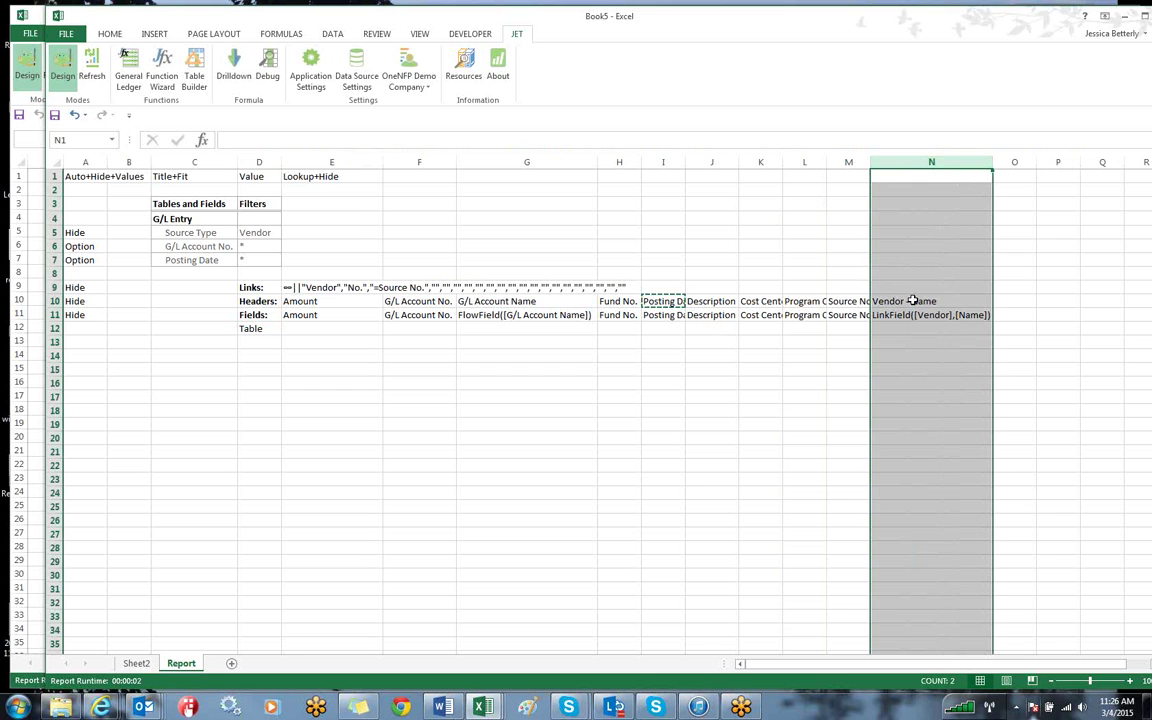
left_click(860, 302)
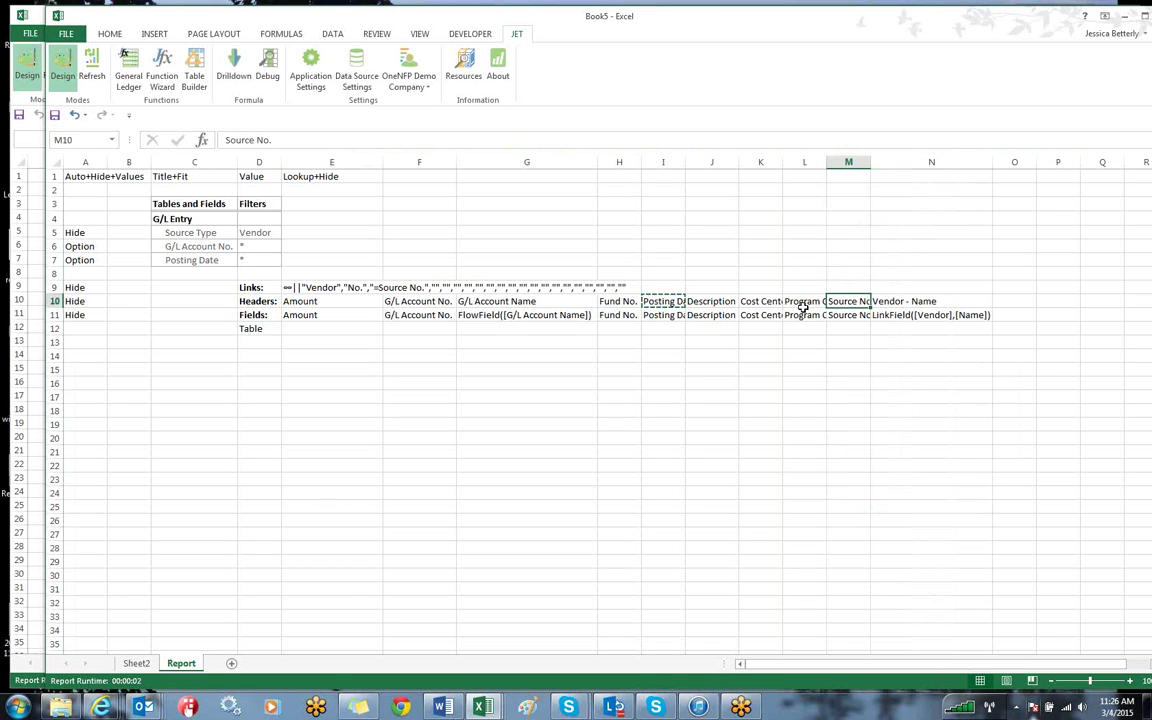
left_click(805, 303)
left_click(898, 303)
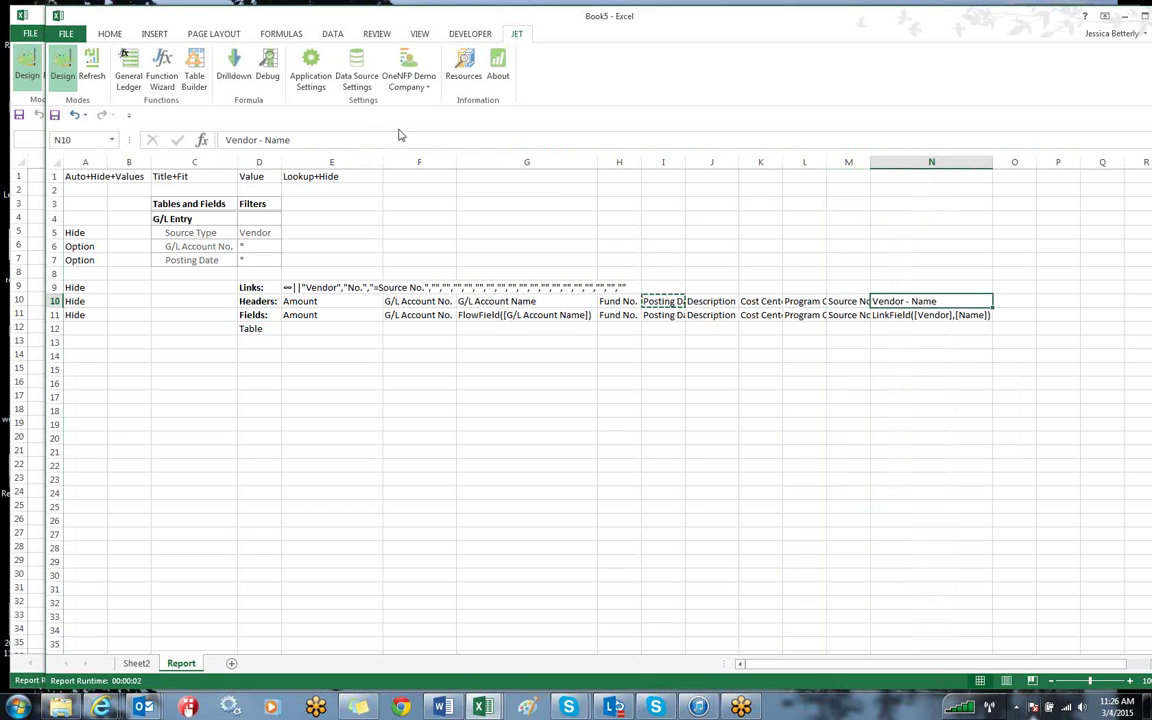
left_click(257, 328)
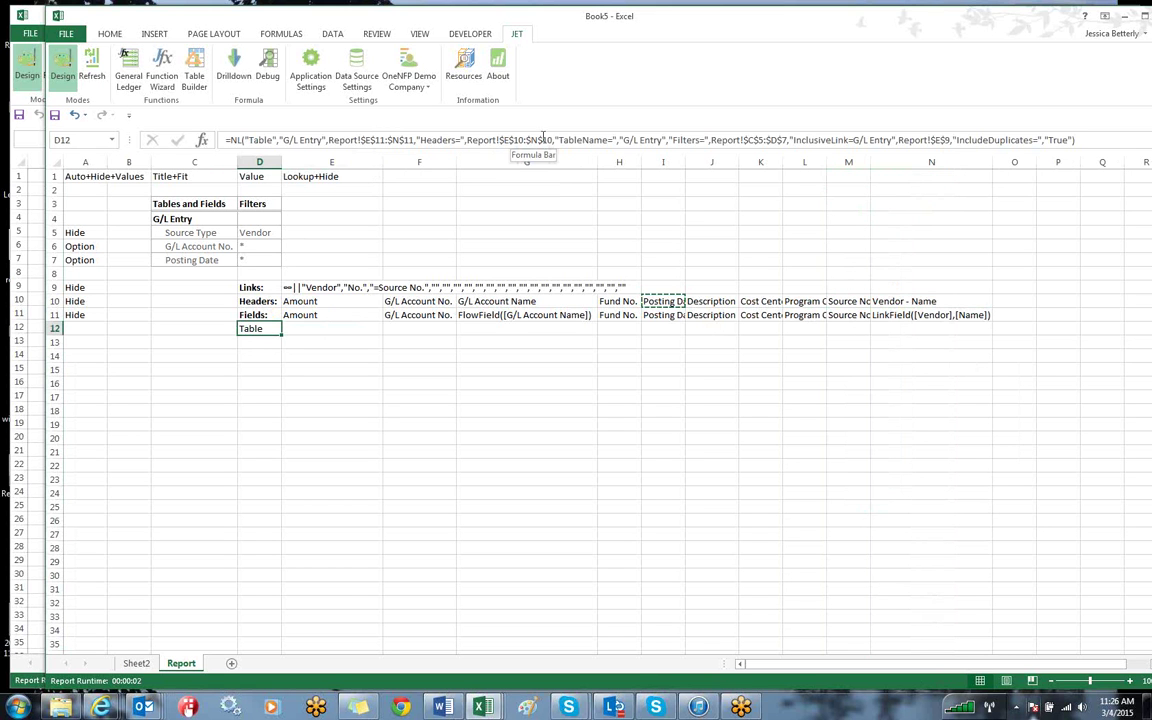
Step: Enter Fund Class in header cell O10 and copy it into fields cell O11
left_click(1014, 302)
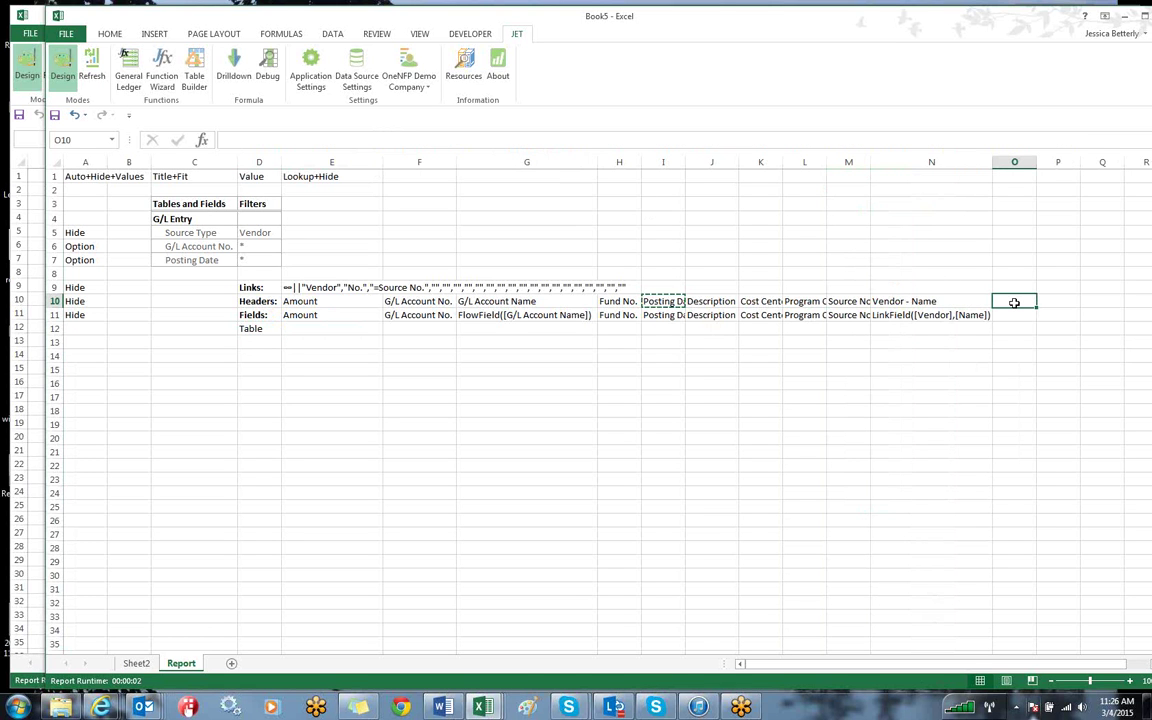
type("Fund Class")
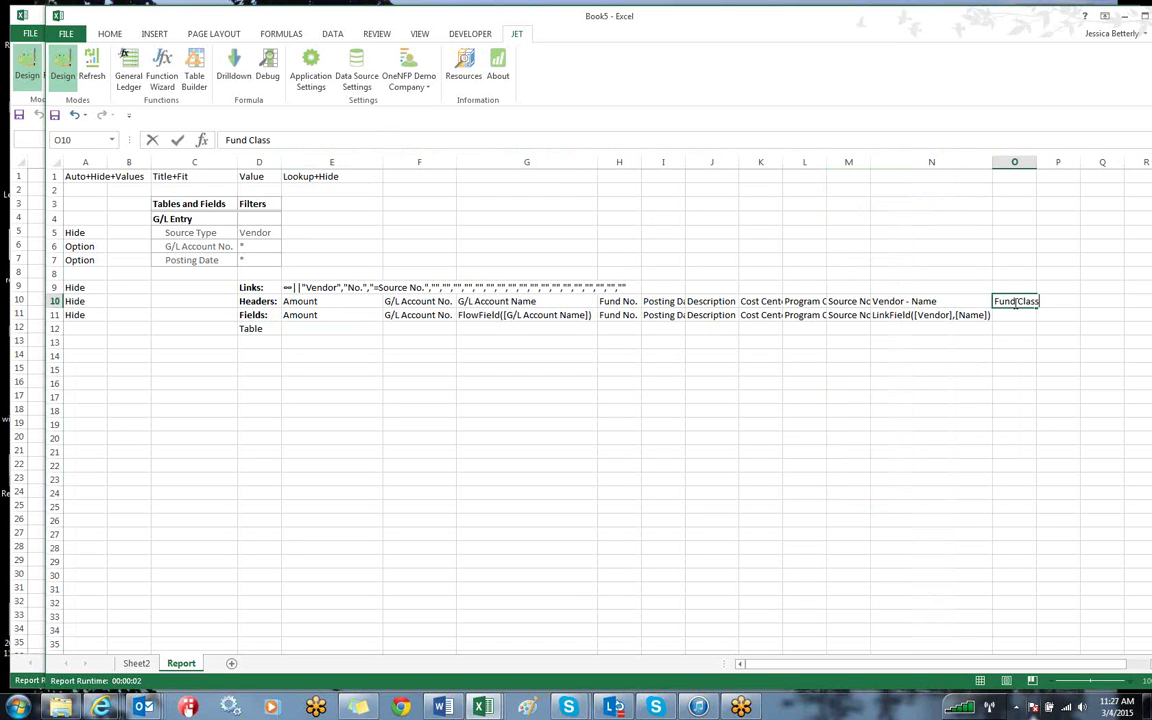
key("Return")
key("Up")
key("ctrl+c")
left_click(1014, 312)
key("ctrl+v")
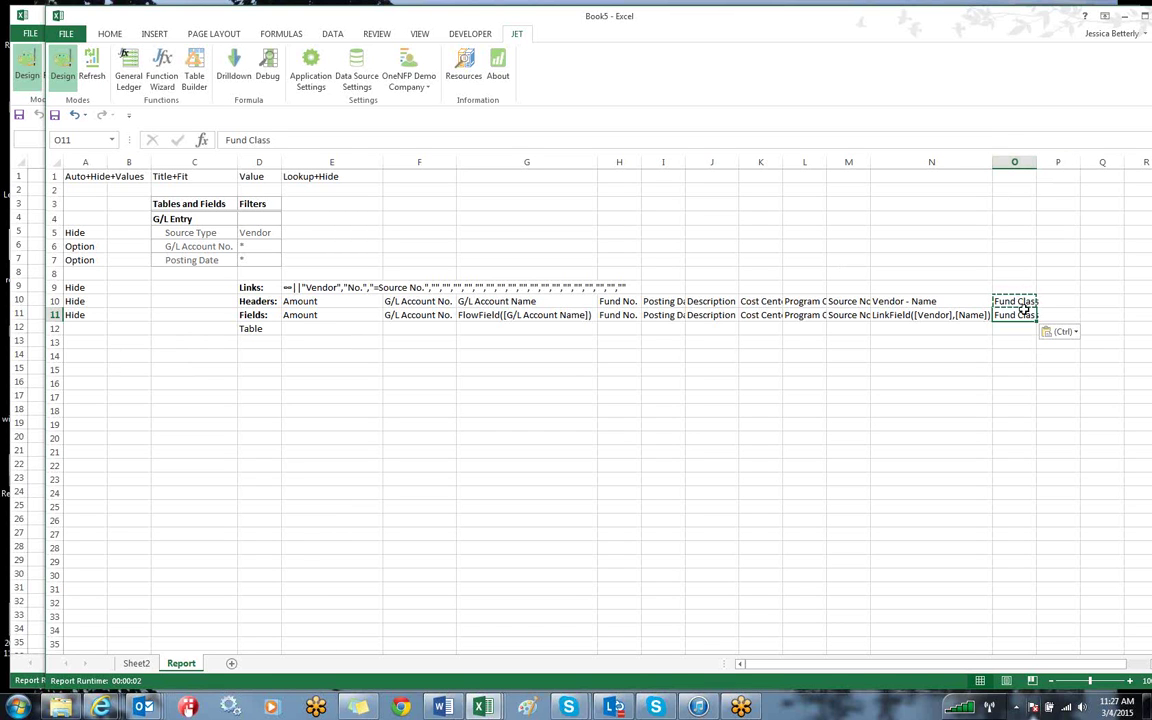
left_click(253, 328)
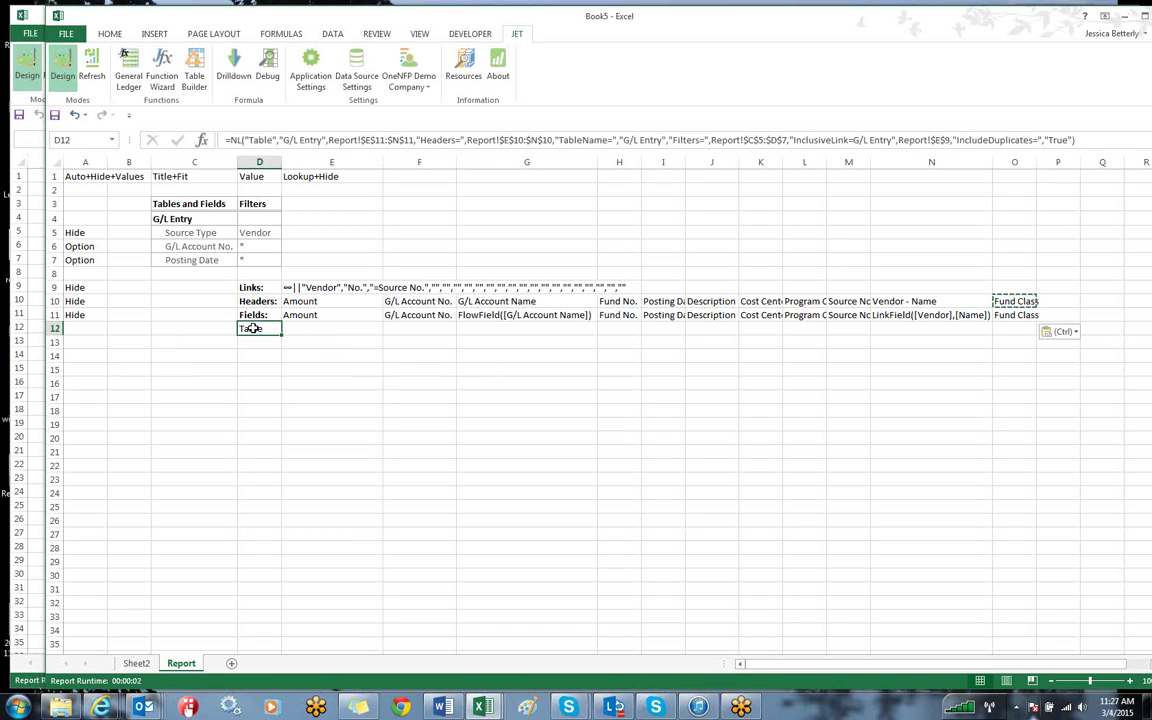
Step: Extend the D12 formula's Headers and Fields ranges to column O and dismiss the error
left_click(533, 140)
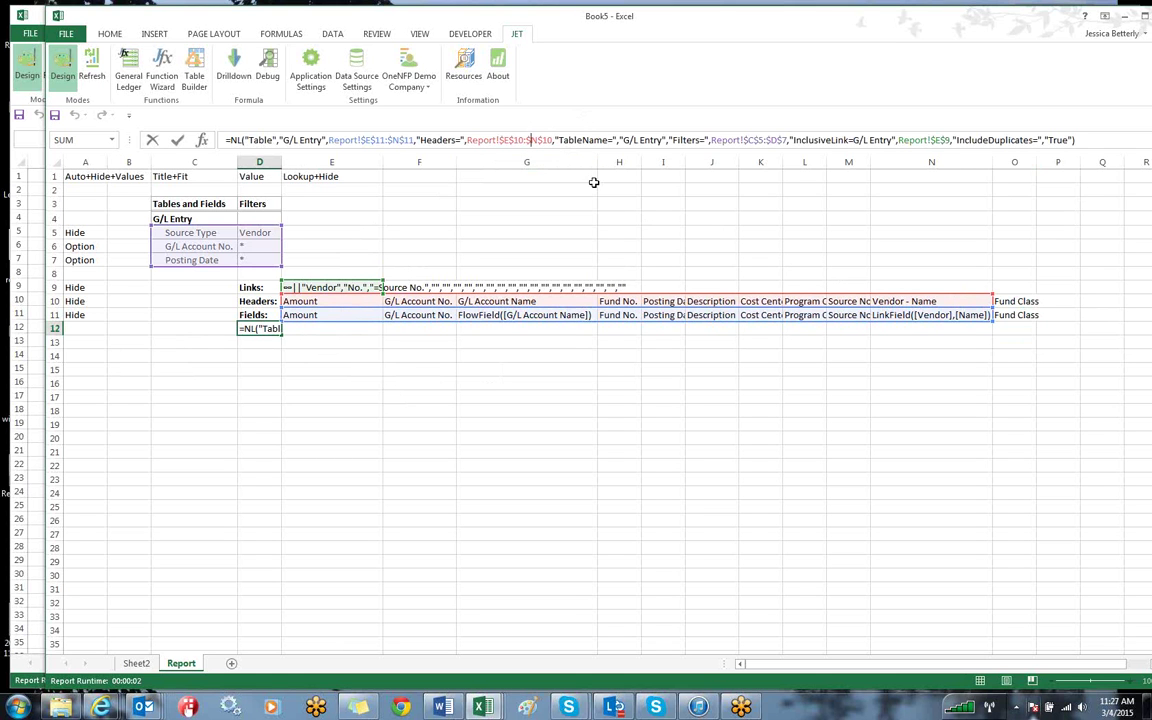
key("Delete")
type("O")
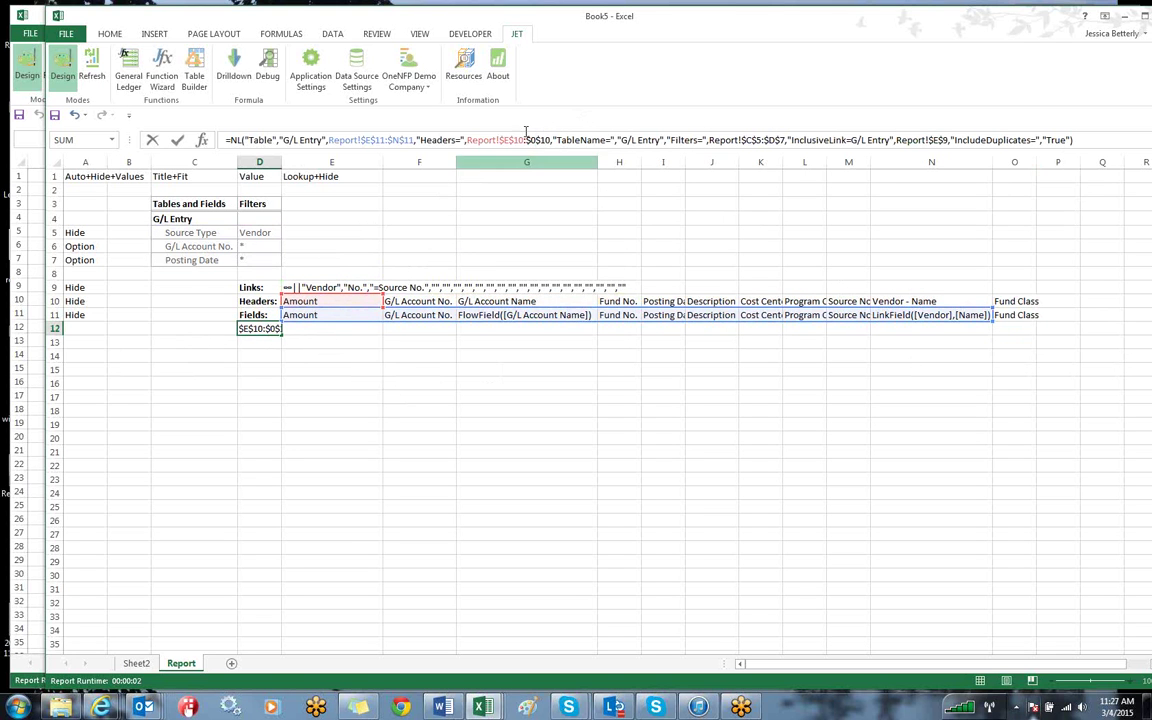
left_click(428, 153)
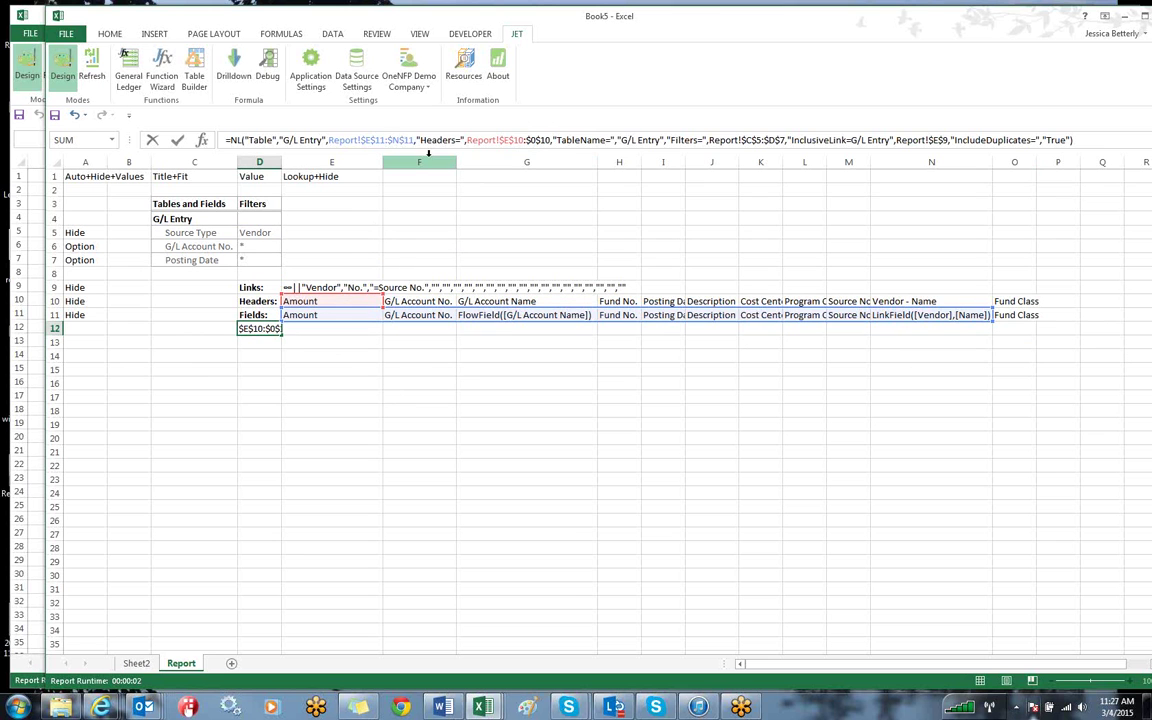
key("BackSpace")
type("O")
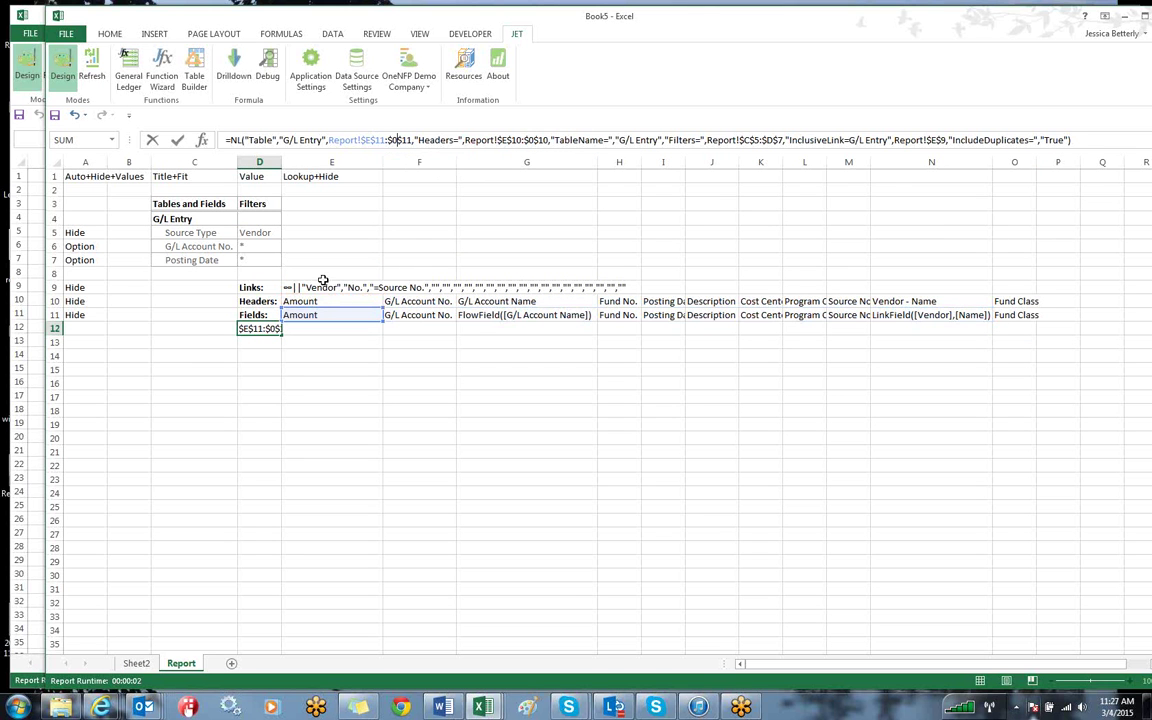
key("Return")
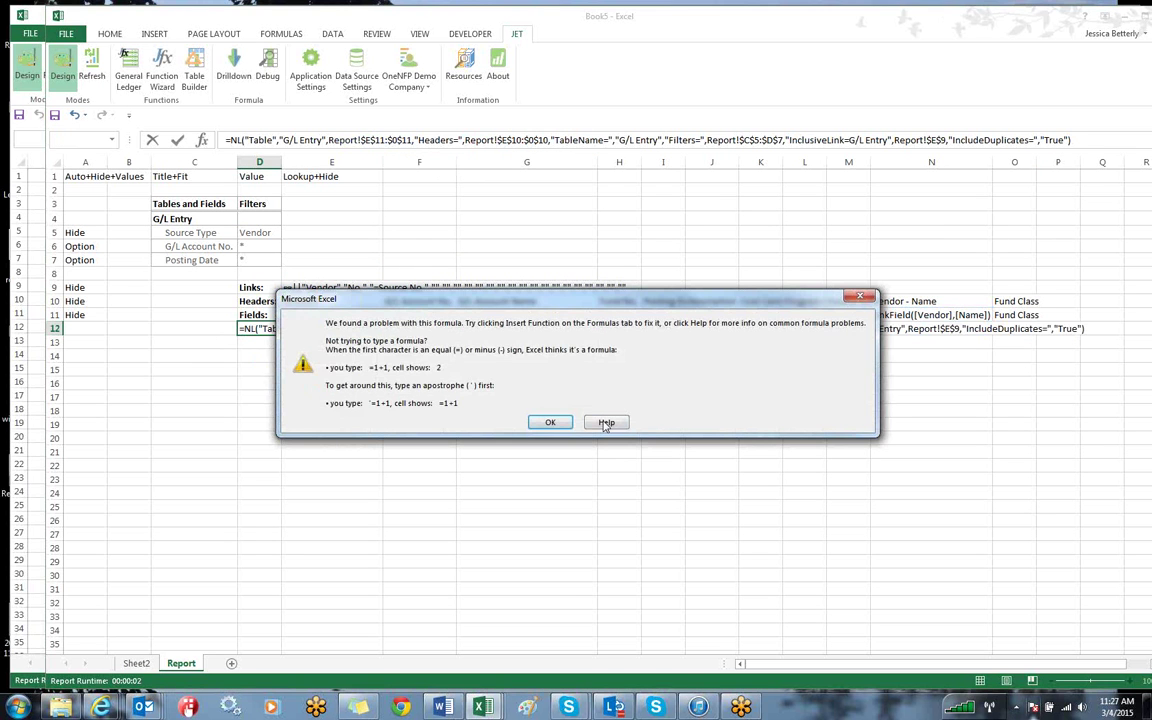
left_click(550, 423)
Step: Correct the range end columns to $O in the D12 formula and recommit it
left_click(393, 140)
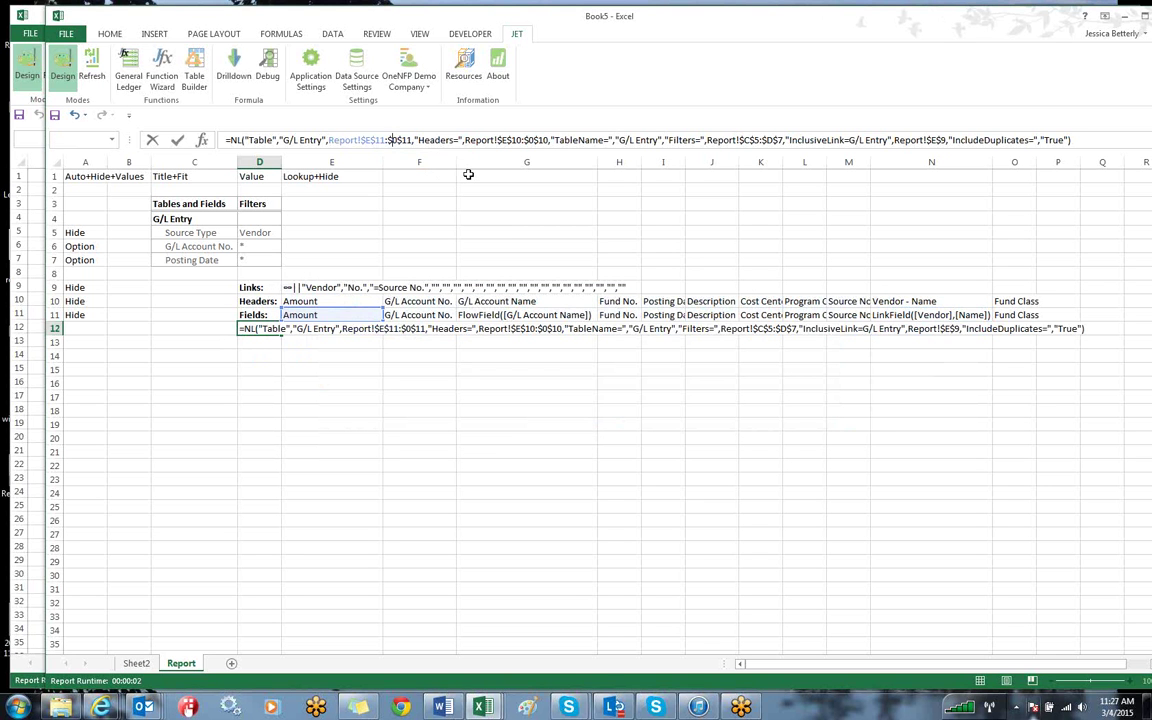
key("Delete")
key("Delete")
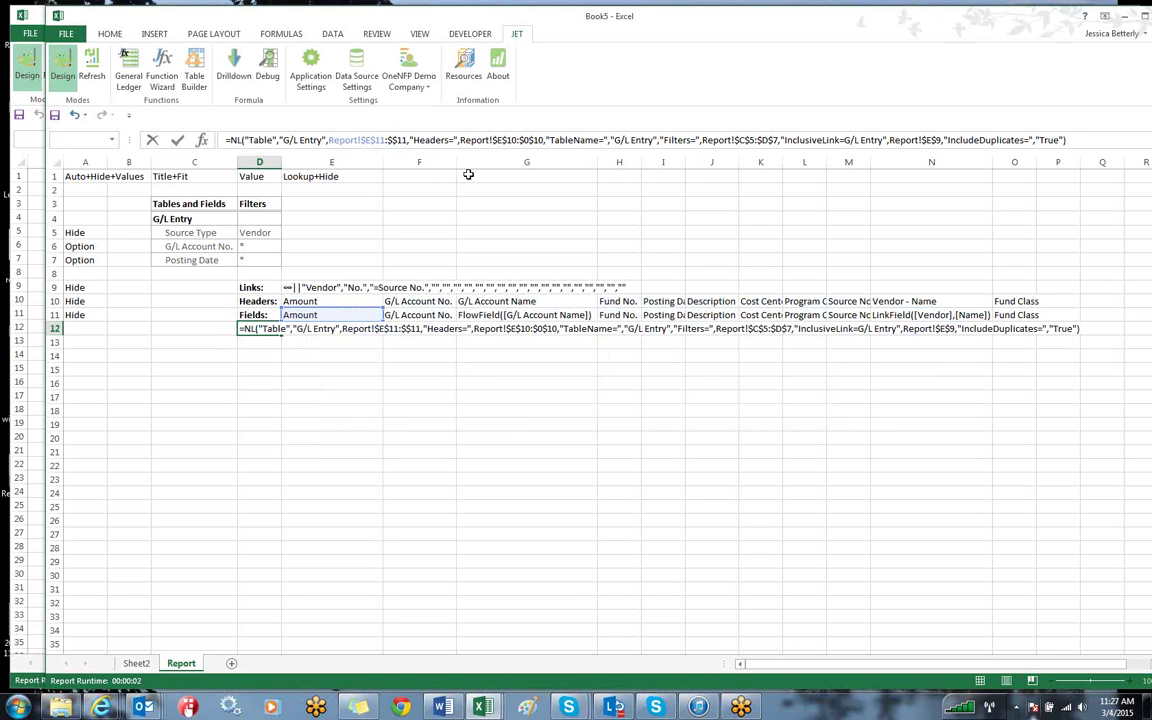
type("$O")
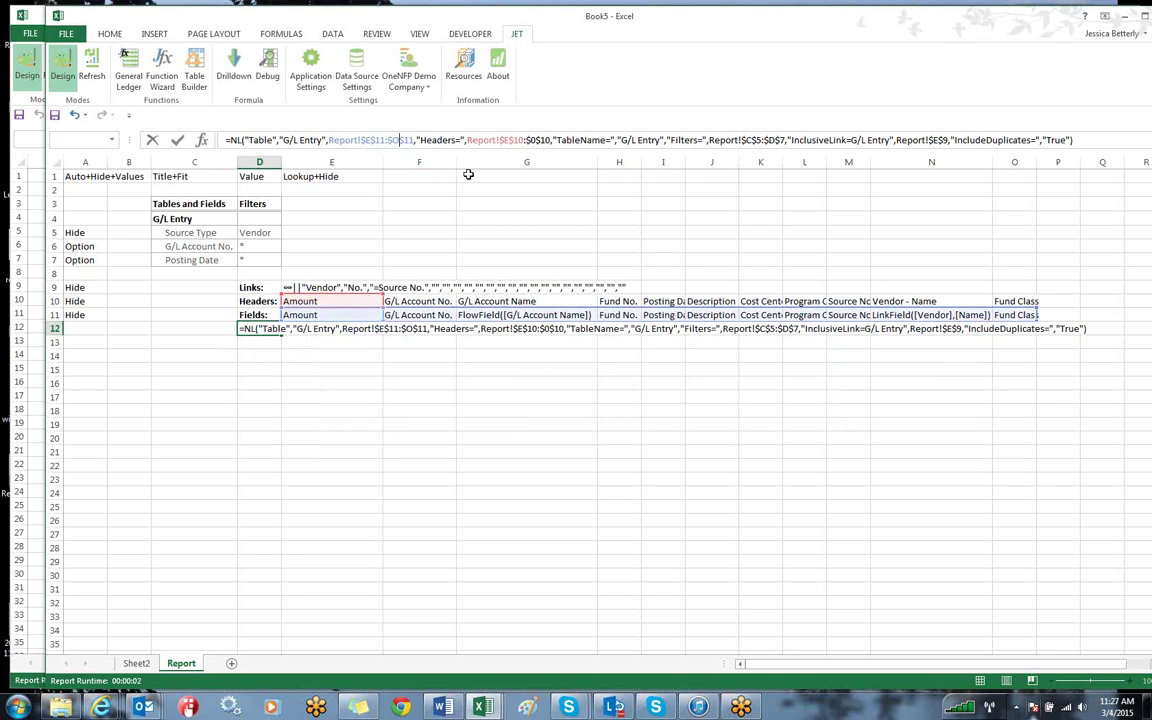
left_click(536, 140)
key("BackSpace")
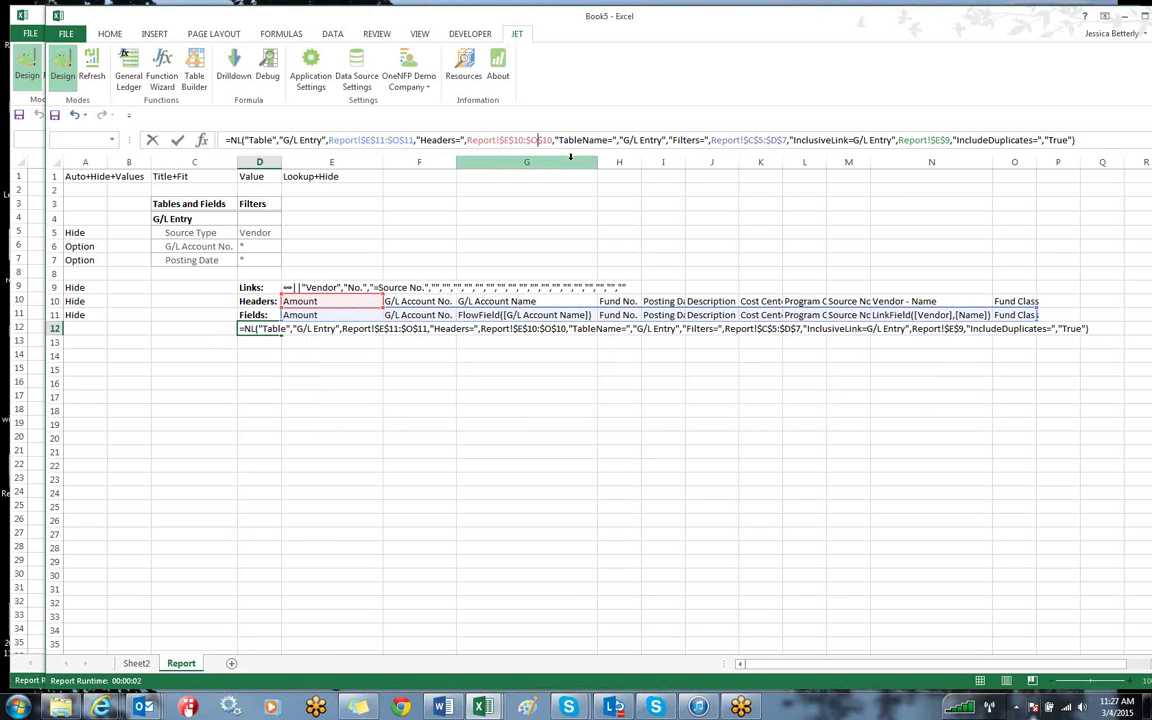
type("O")
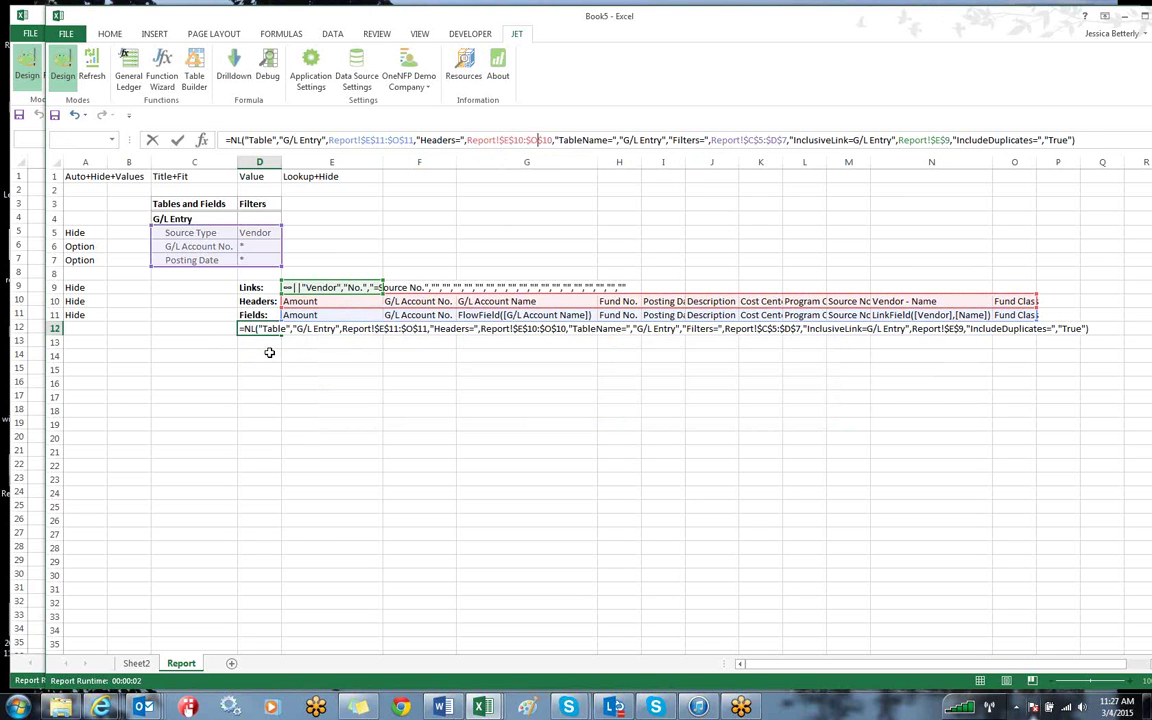
key("Return")
left_click(250, 328)
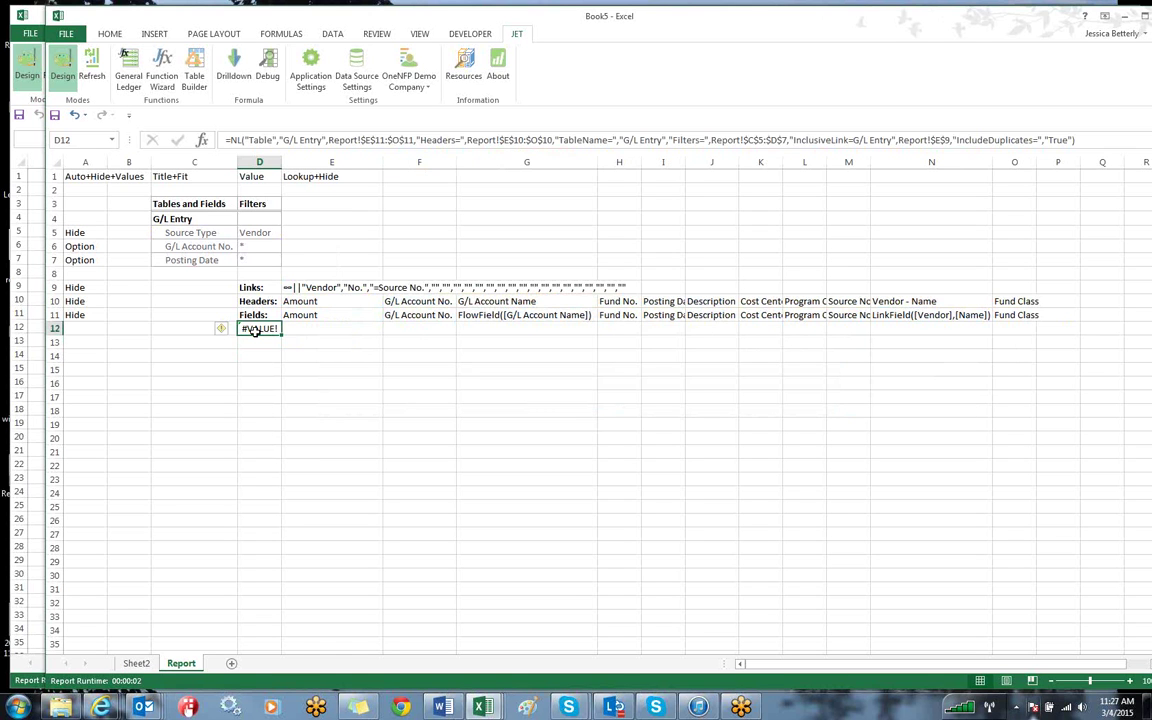
Step: Clear the Fund Class entries from O10:O11 and recommit the Table formula in D12
left_click_drag(1010, 301, 1010, 320)
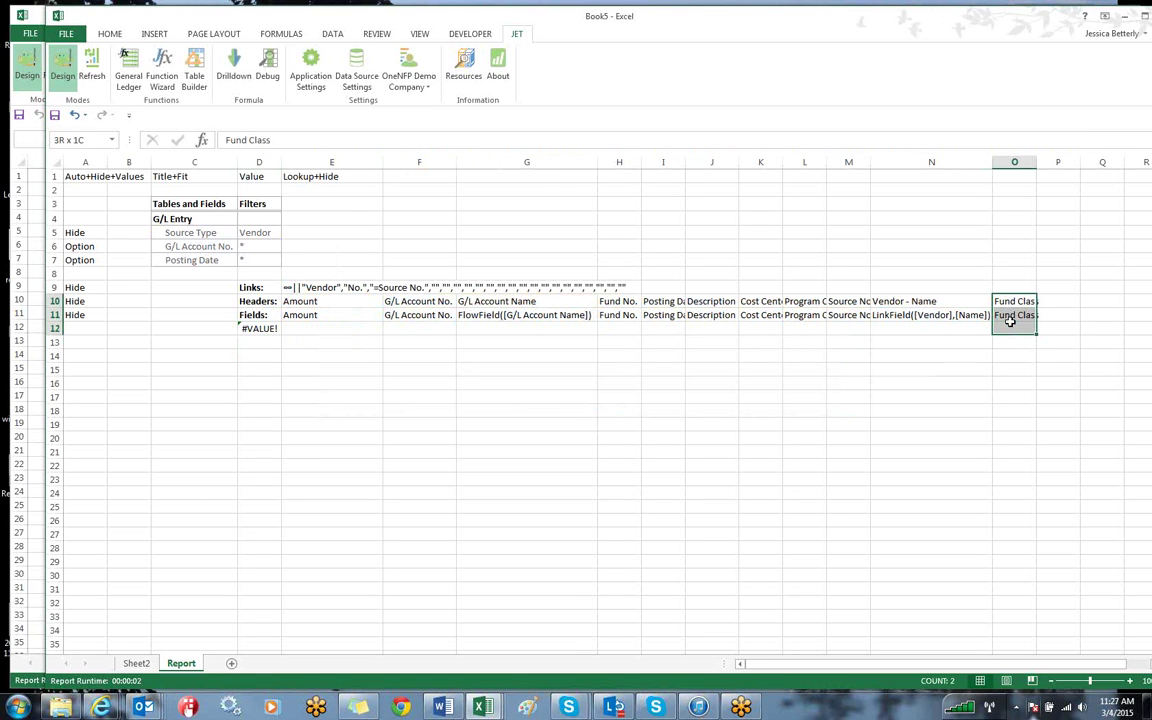
key("Delete")
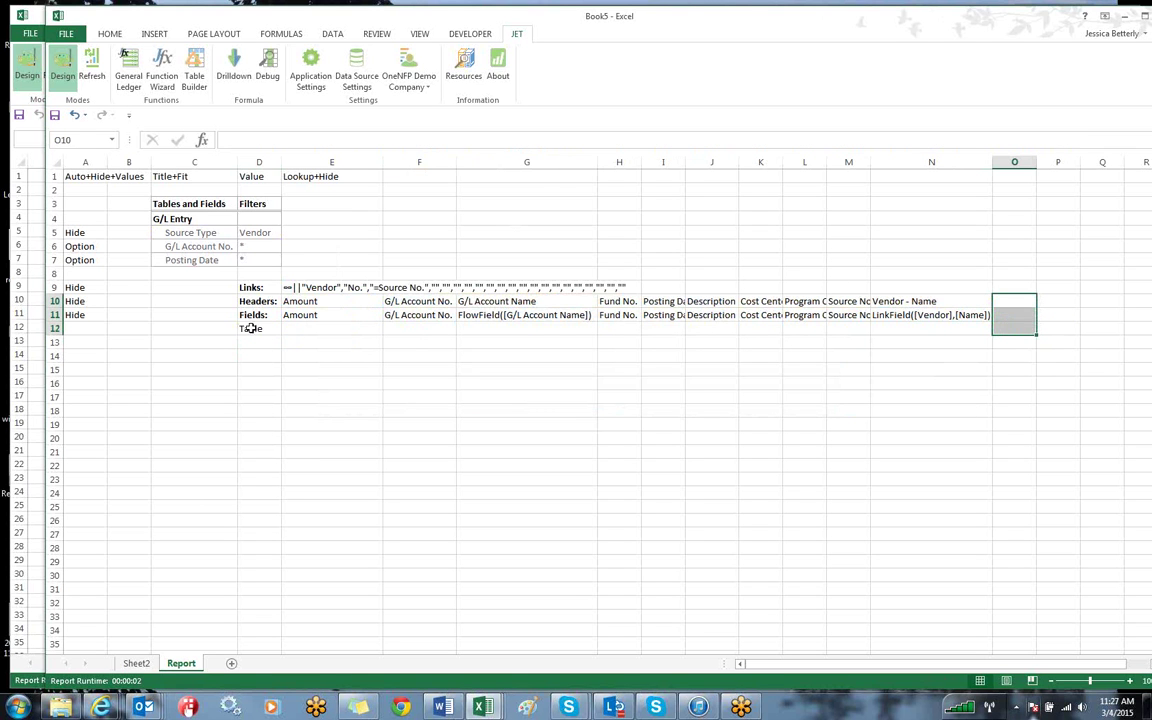
left_click(250, 328)
left_click(528, 140)
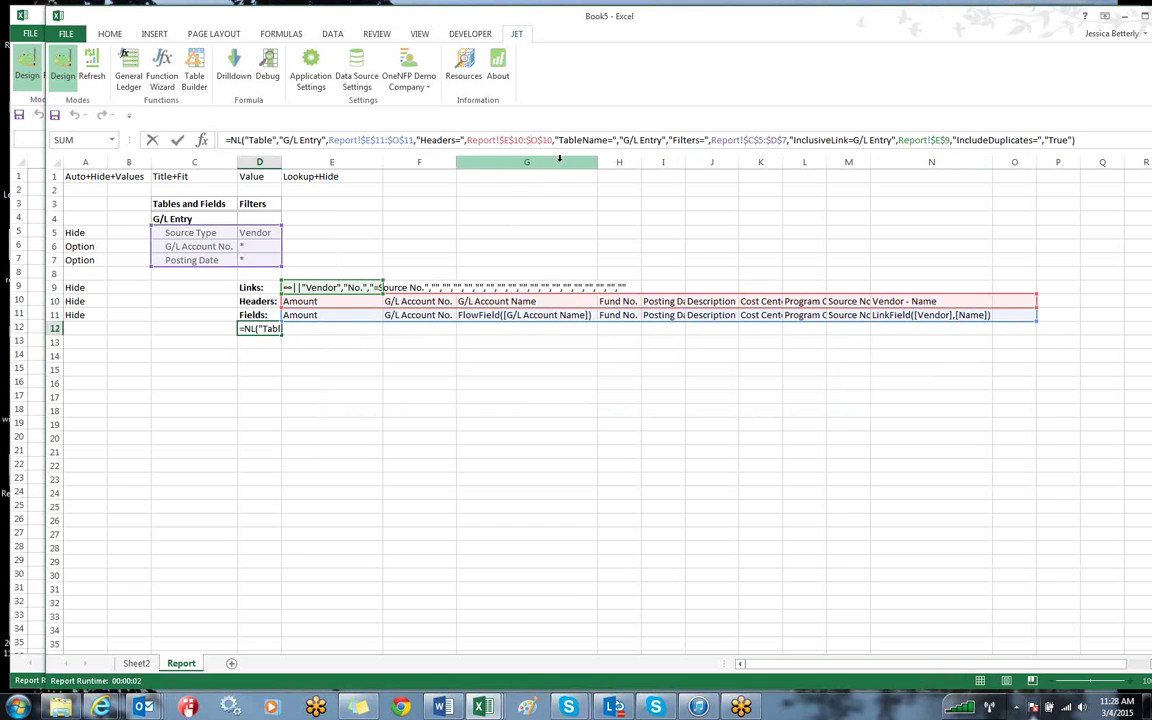
left_click(386, 387)
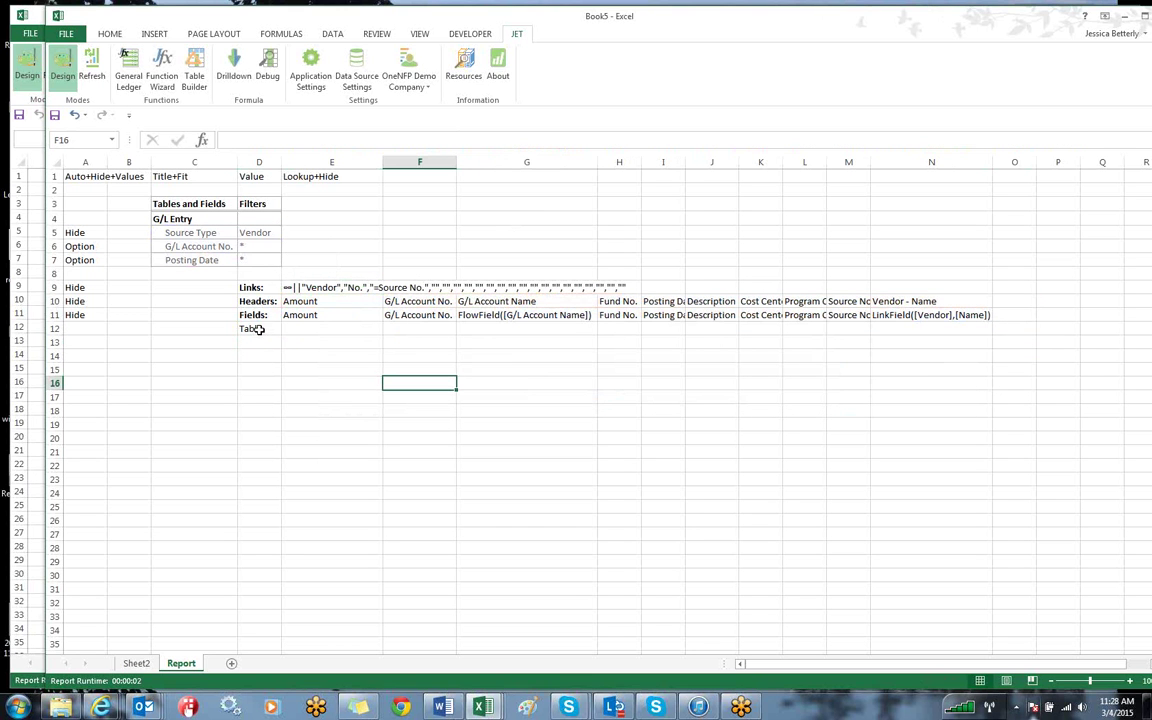
left_click(79, 257)
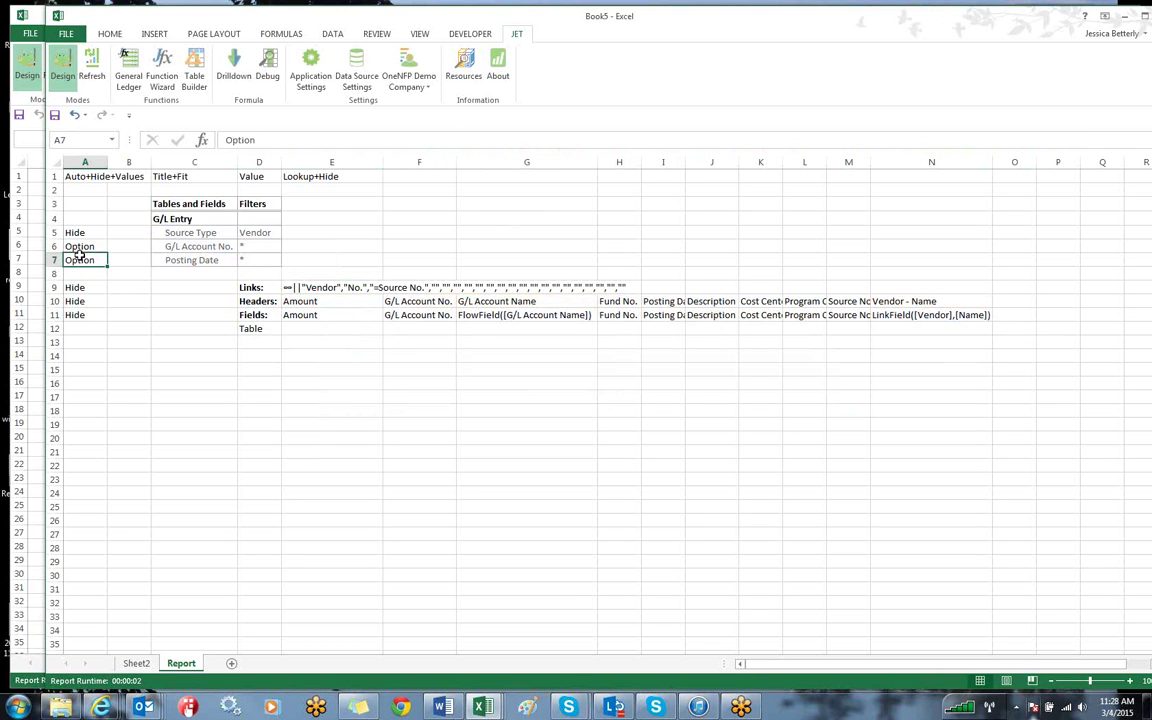
Step: Insert a blank row 8 above the Links rows and compare the A5 and A6 settings
right_click(52, 273)
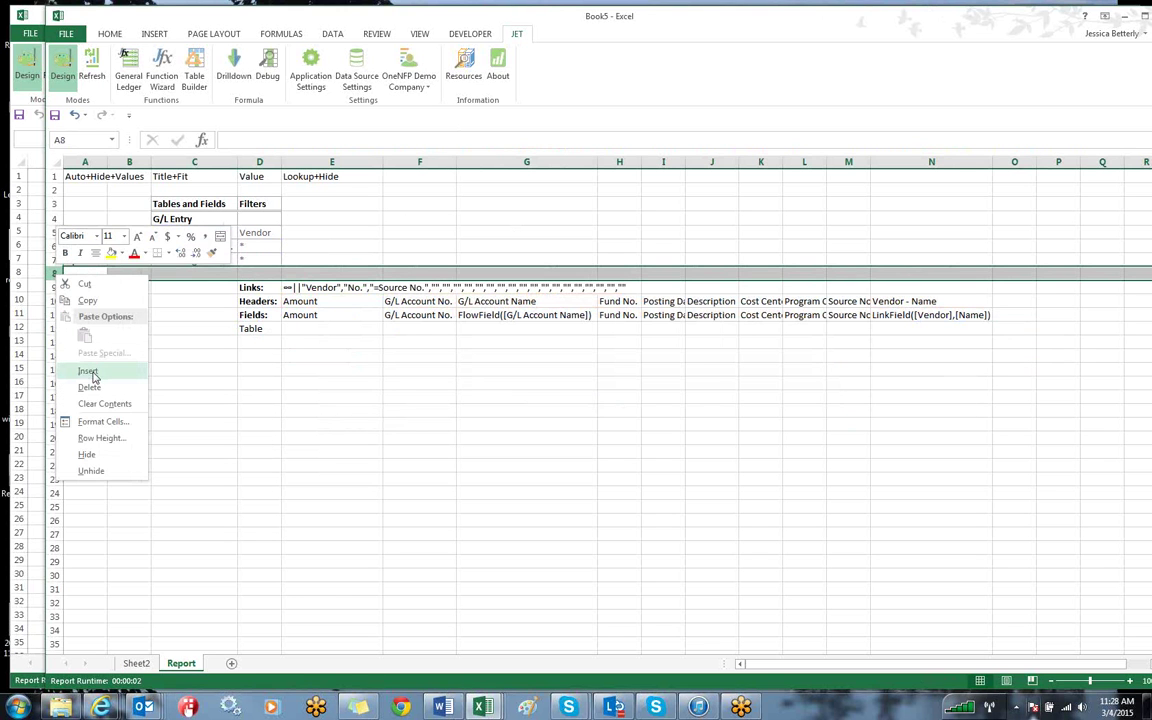
left_click(93, 373)
left_click(85, 272)
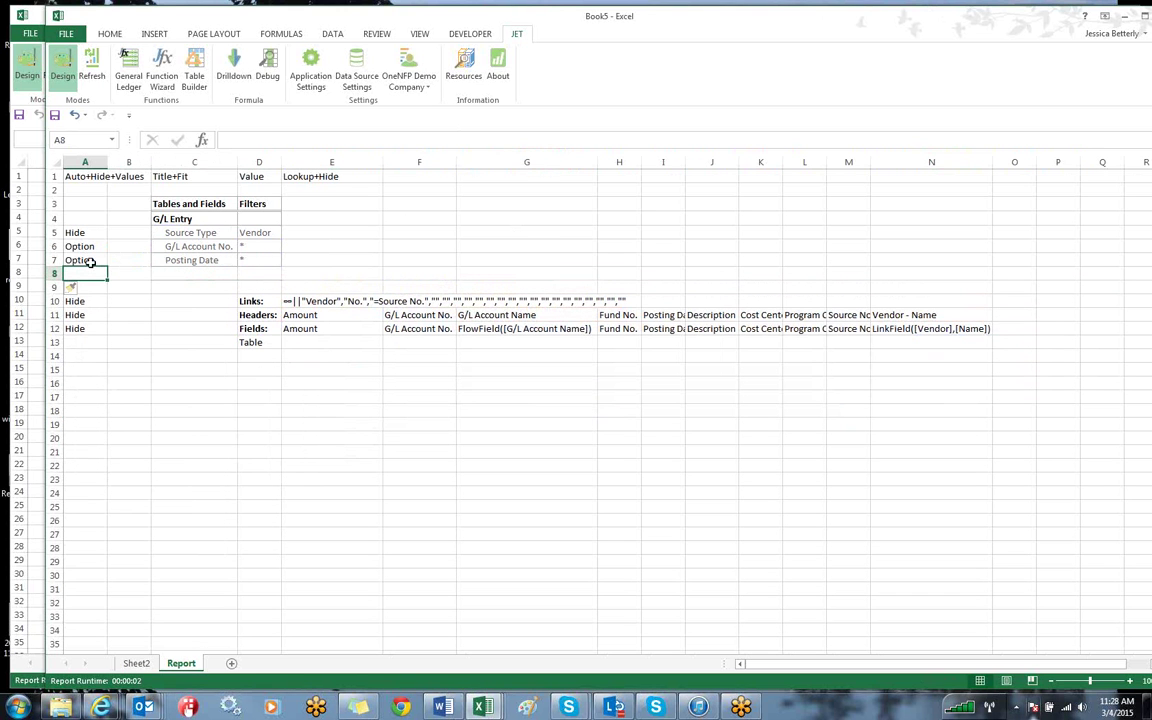
left_click(85, 232)
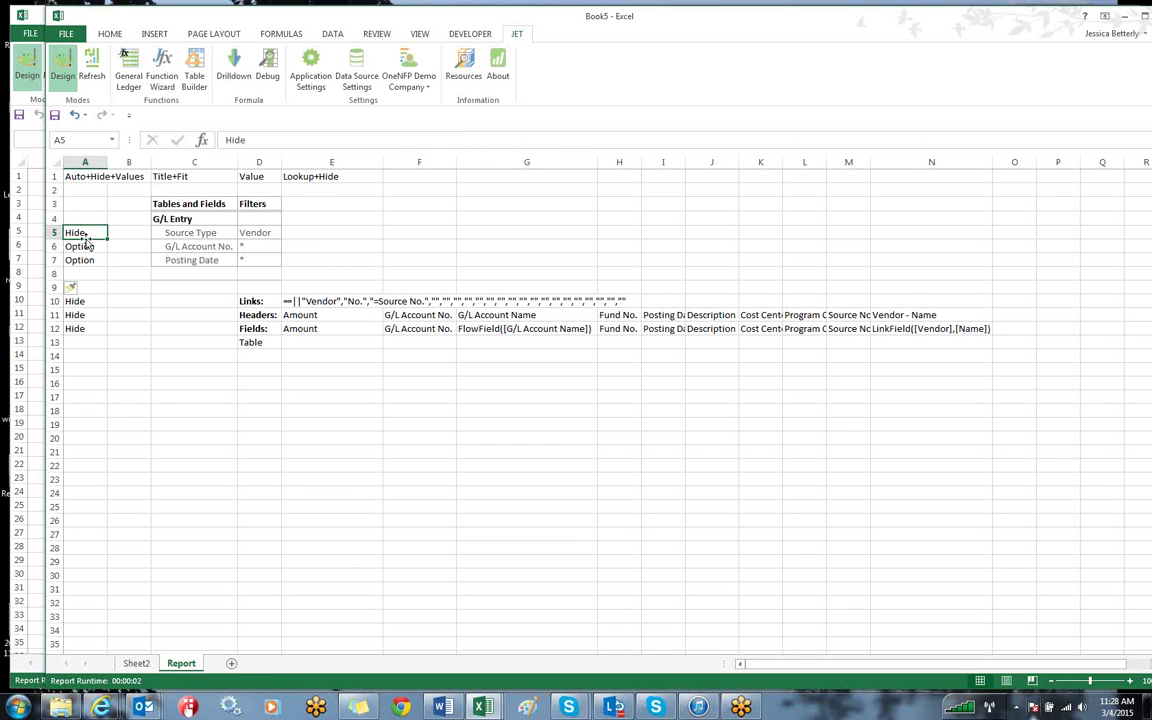
left_click(85, 246)
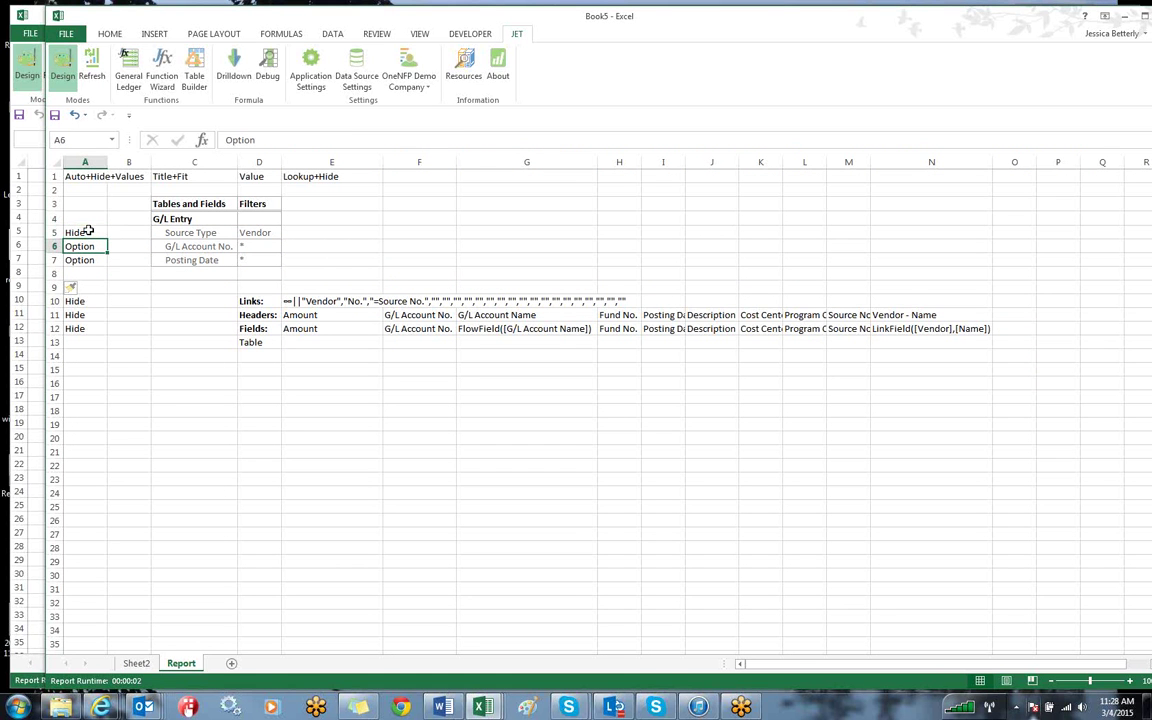
left_click(89, 231)
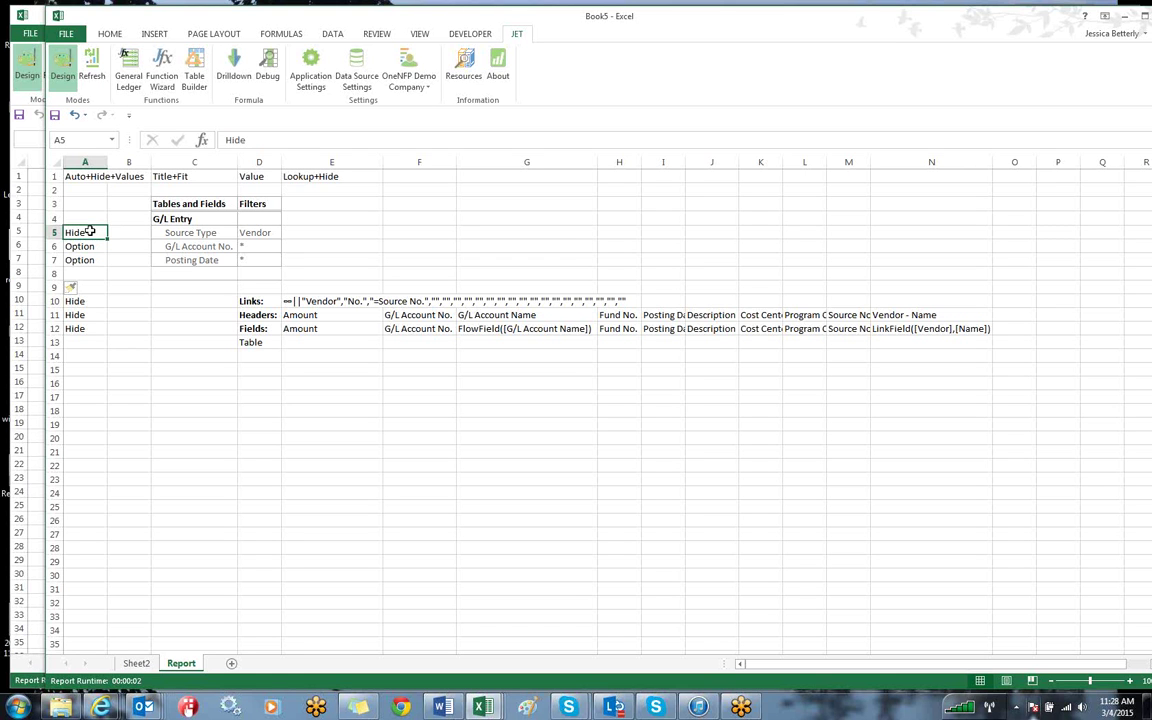
Step: Fill row 8 with Option, Document No. and filter value *
left_click(88, 272)
type("Option")
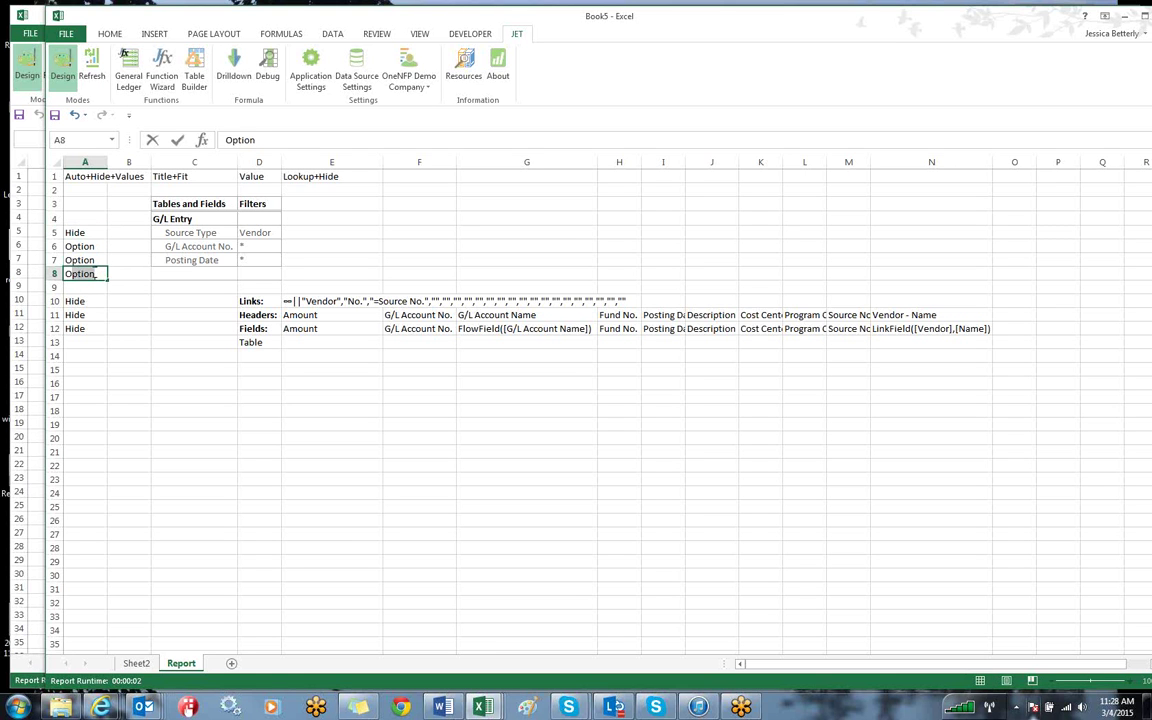
key("Tab")
key("Tab")
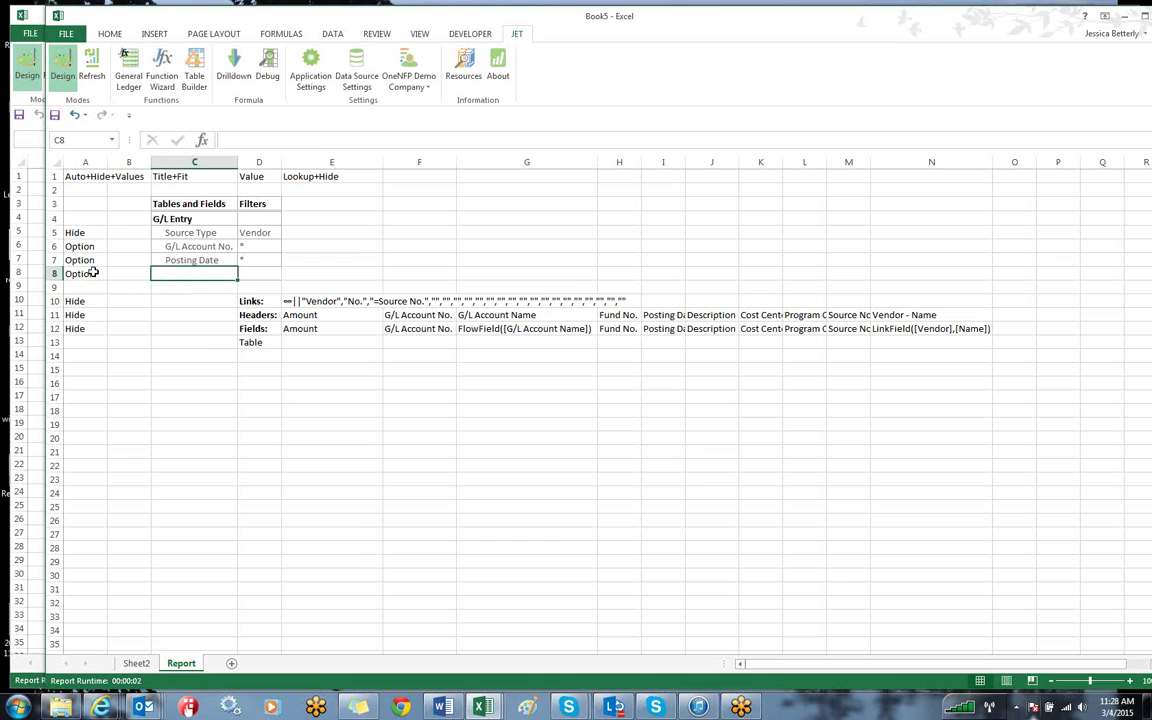
type("Document No.")
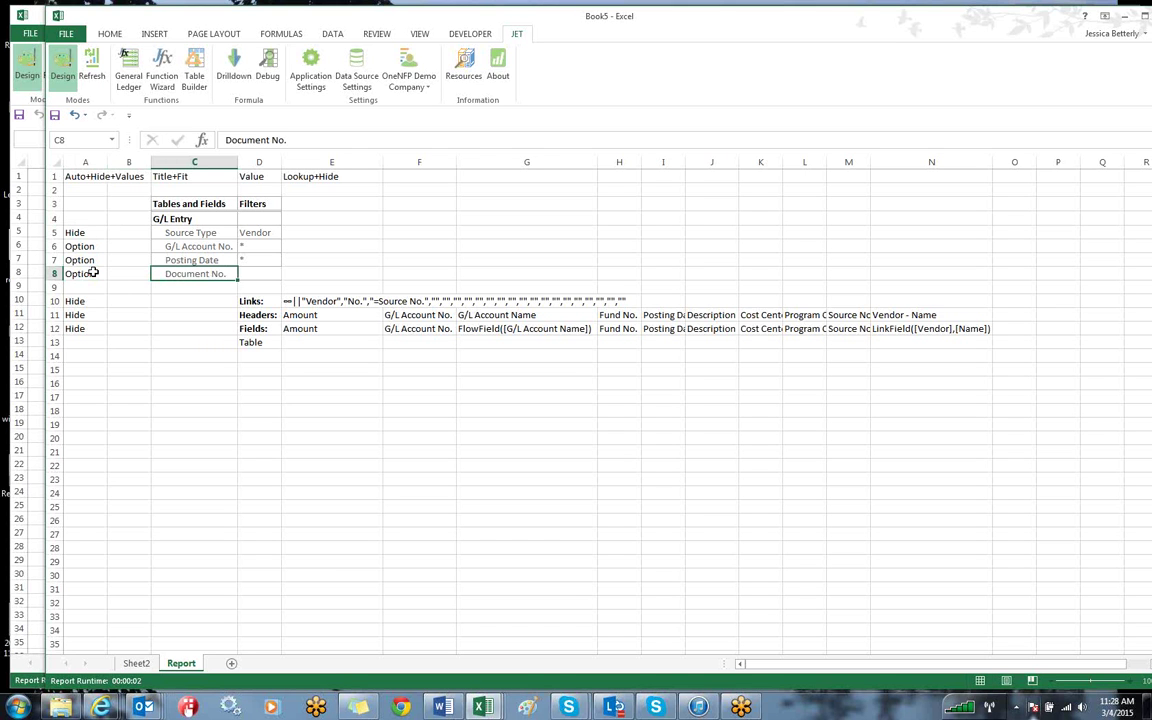
key("Tab")
type("*")
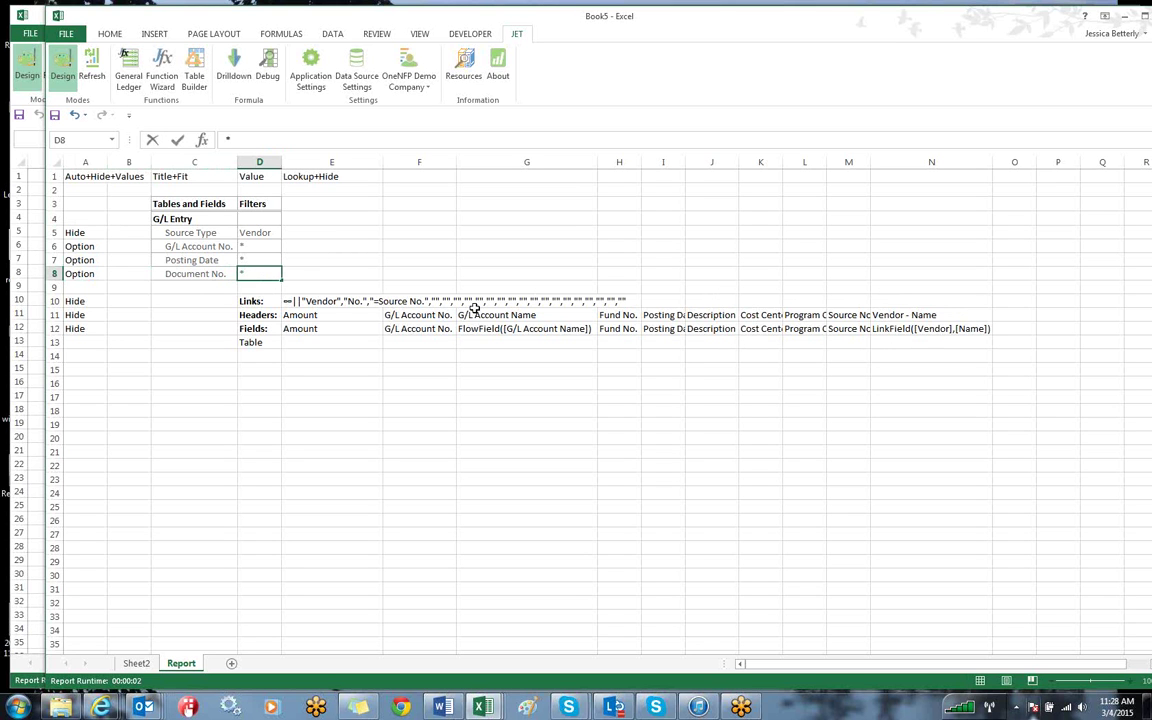
left_click(258, 342)
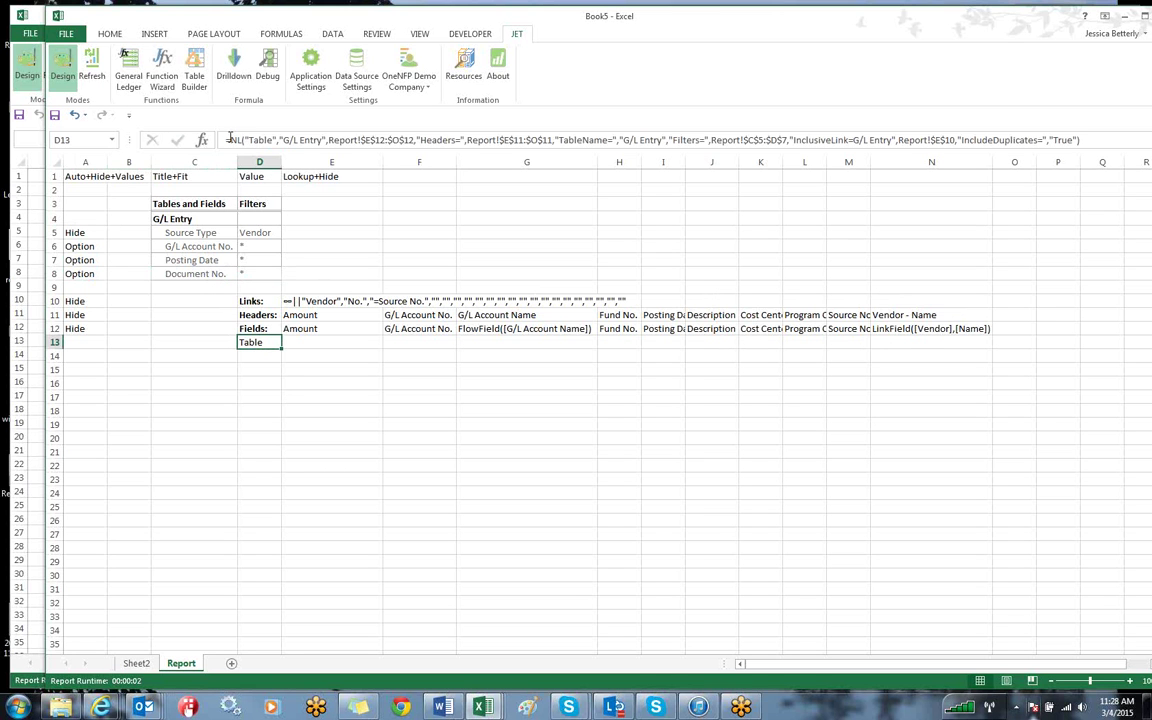
Step: Change the D13 formula's Filters range end from $D$7 to $D$8
left_click_drag(280, 140, 1088, 139)
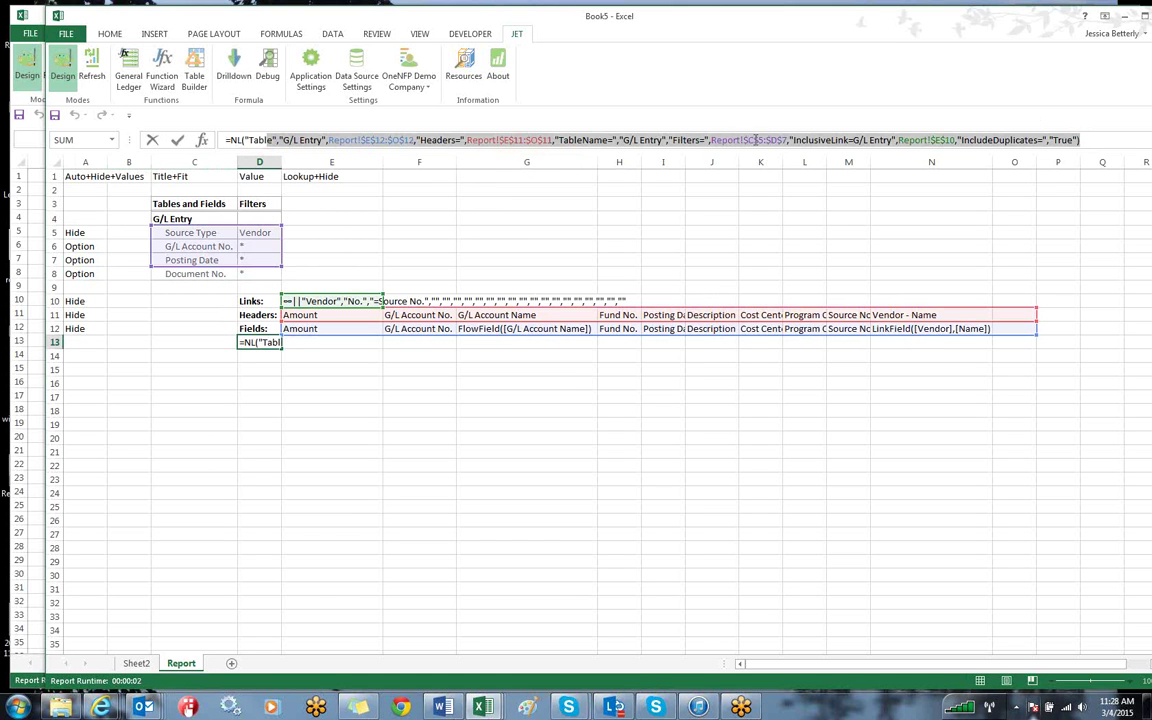
left_click(703, 140)
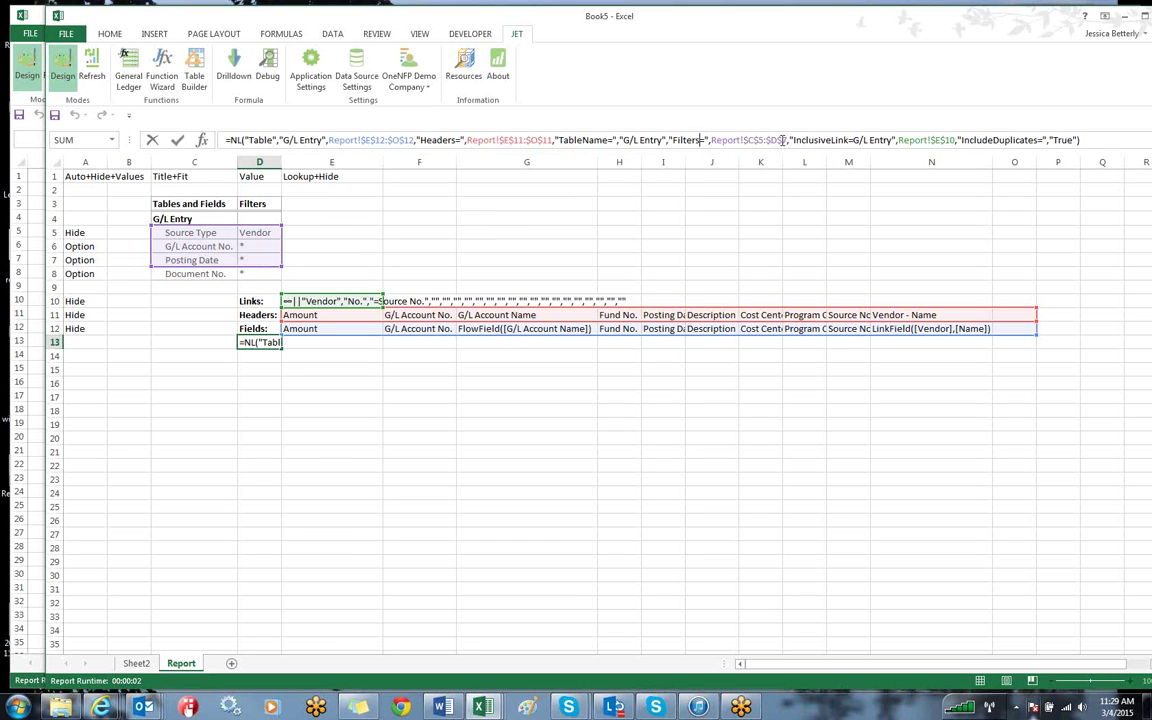
key("BackSpace")
type("8")
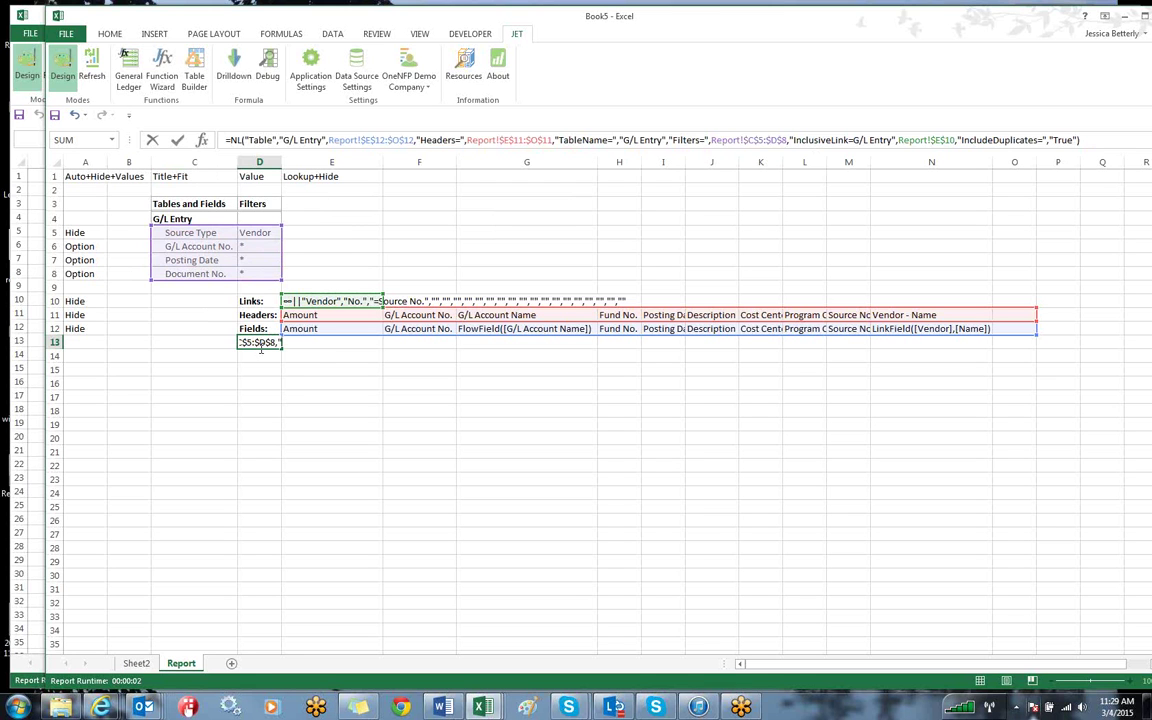
left_click(308, 344)
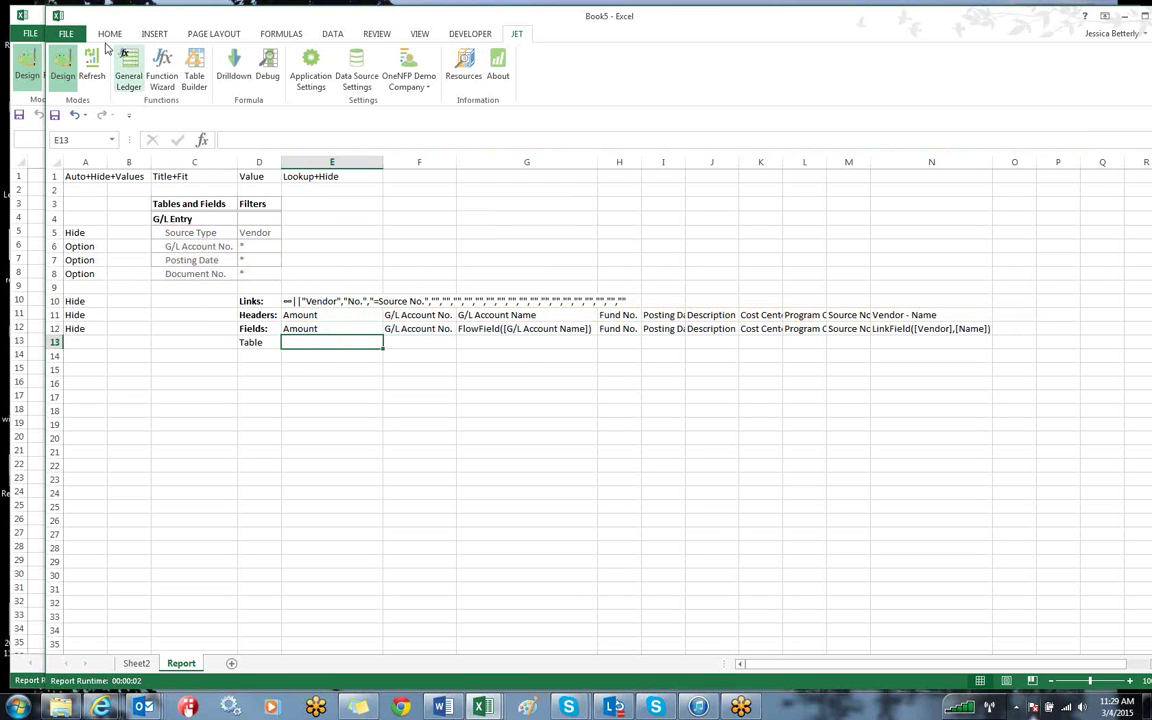
left_click(91, 75)
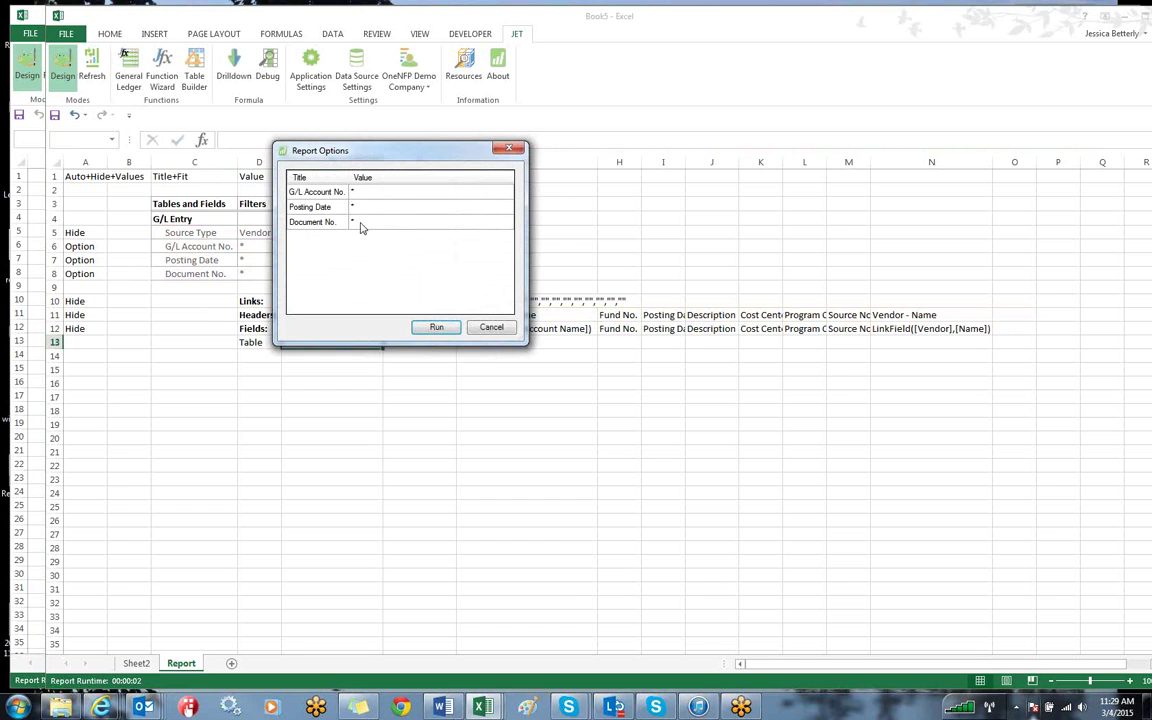
left_click(489, 329)
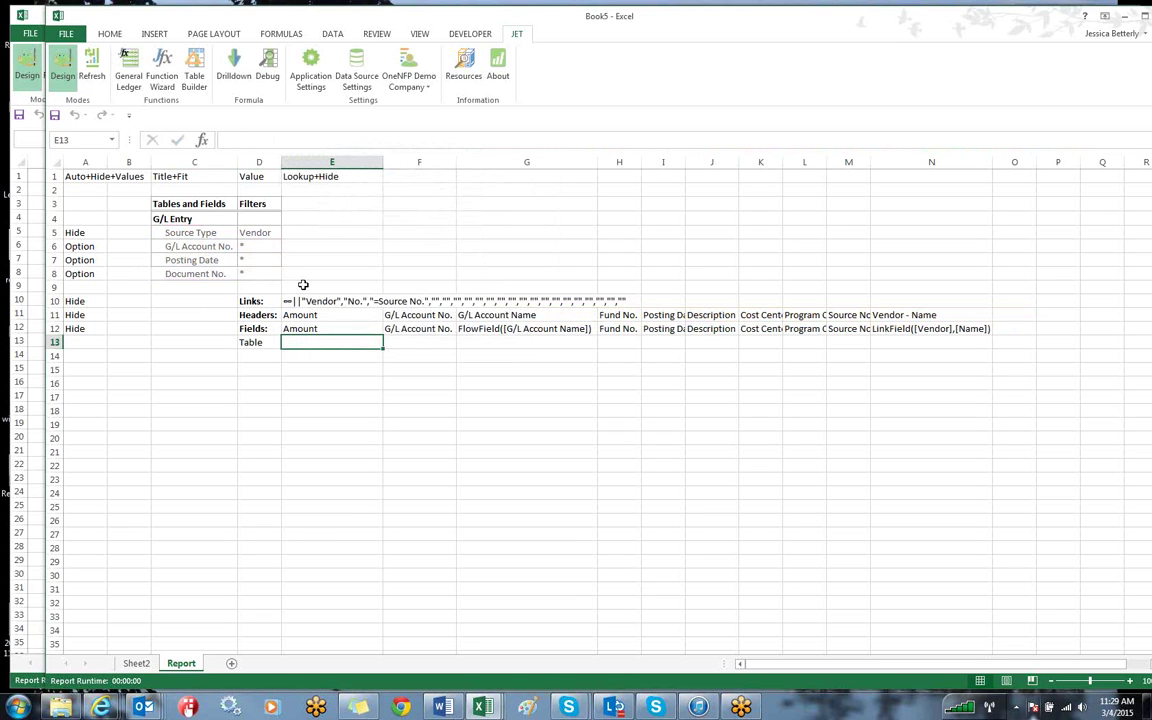
left_click(256, 342)
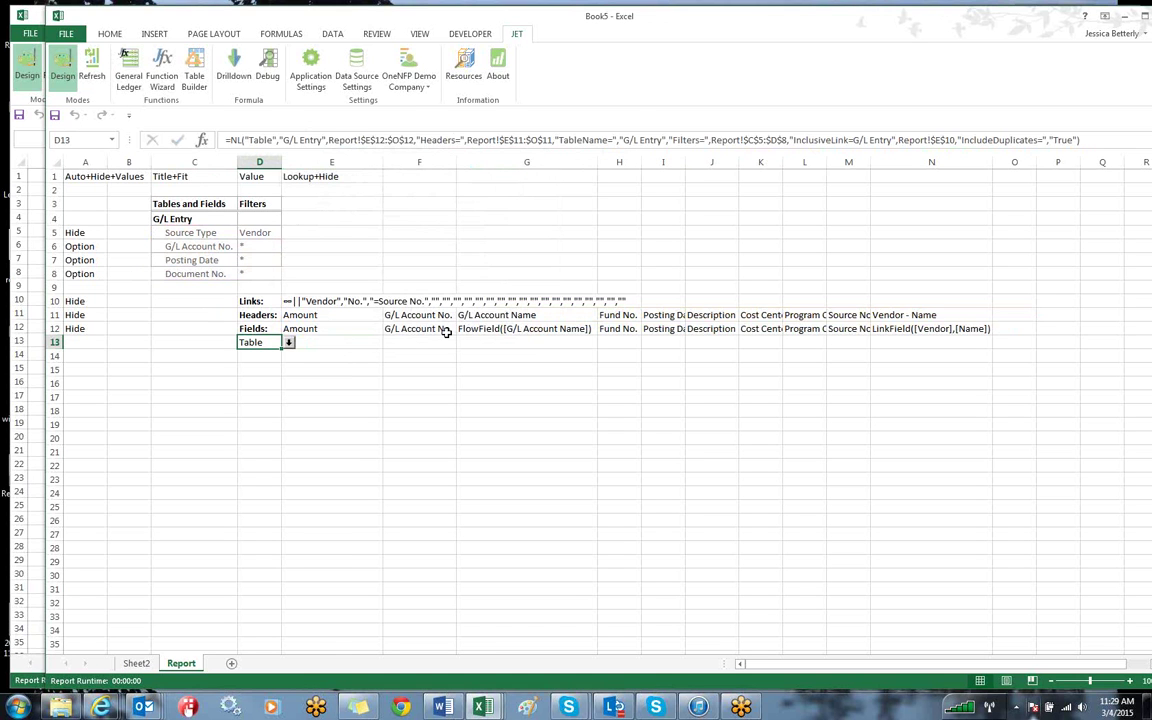
left_click(254, 327)
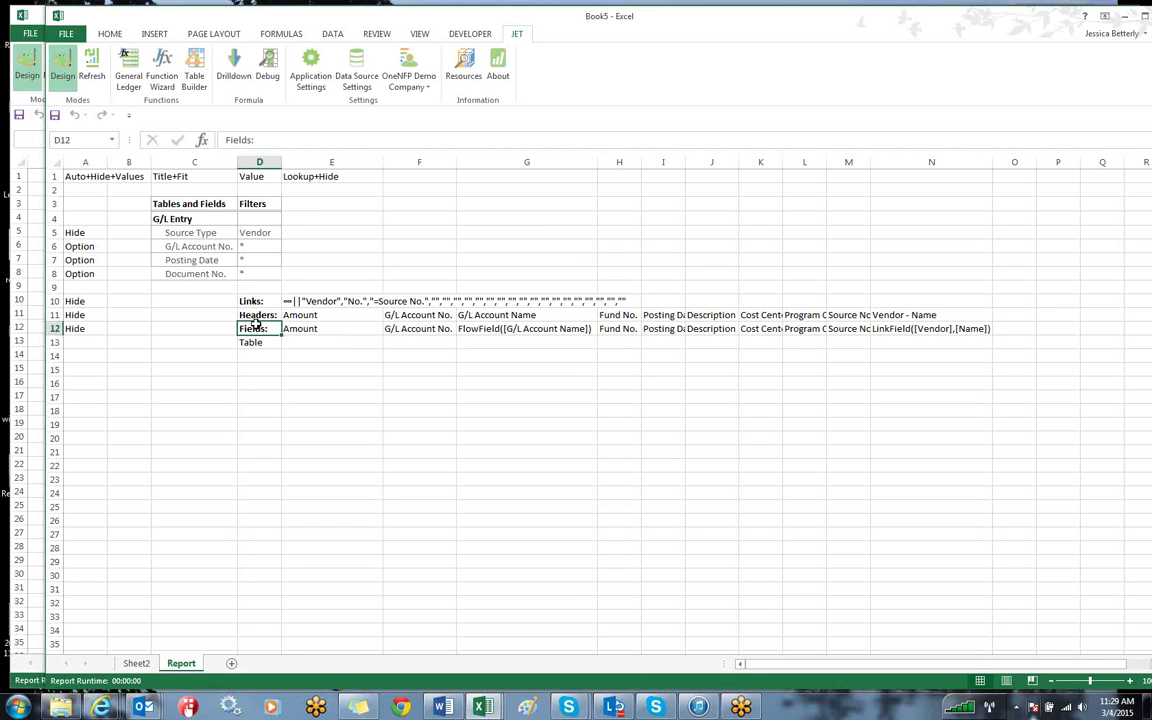
Step: Refresh with Posting Date 010114..123114 and run the report to list vendor entries
left_click(91, 70)
left_click(383, 209)
type("01")
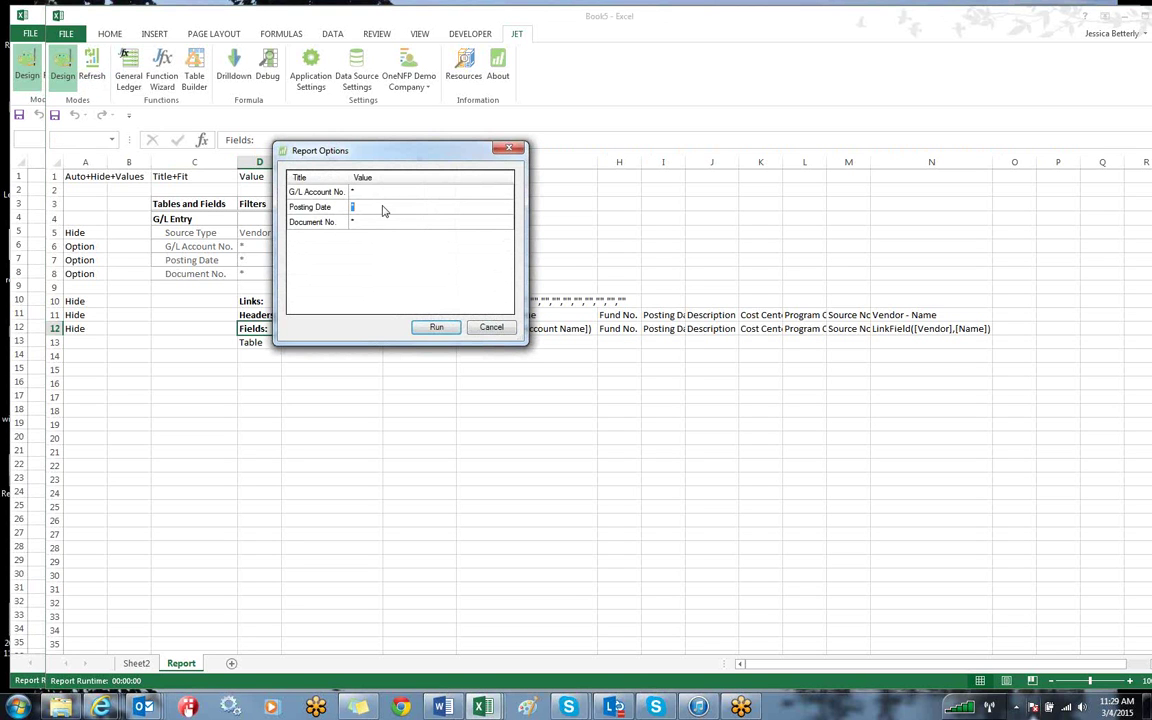
type("0114.")
type(".123114")
left_click(437, 328)
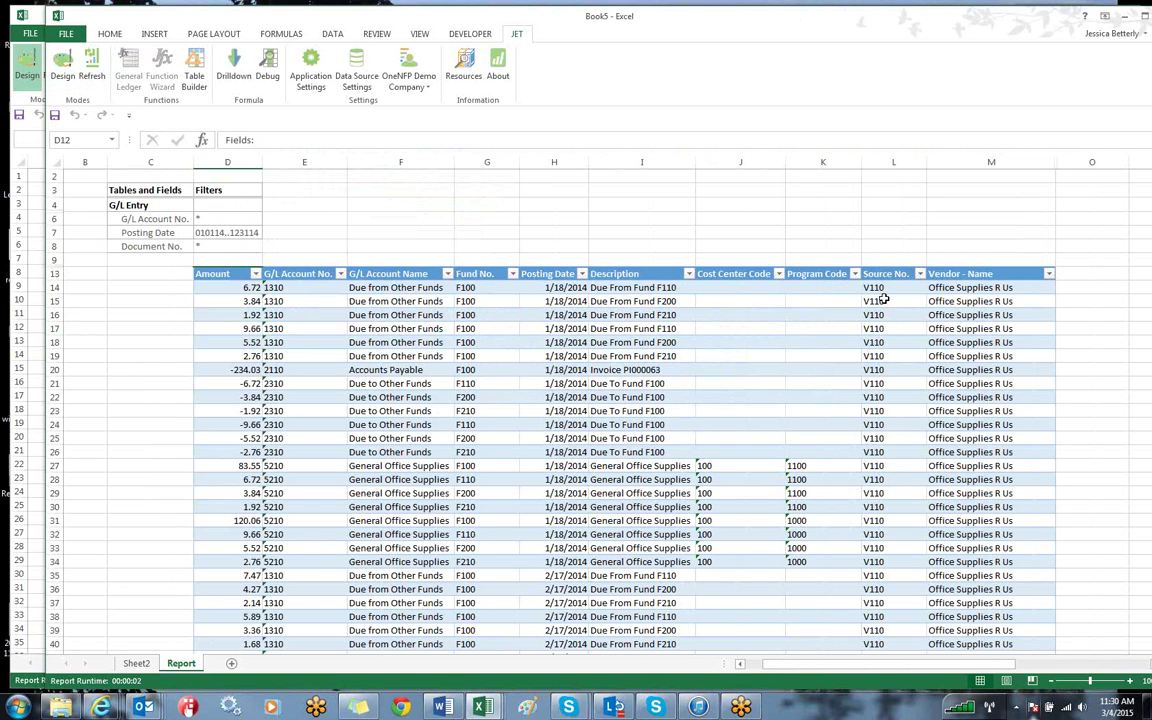
left_click_drag(620, 288, 626, 354)
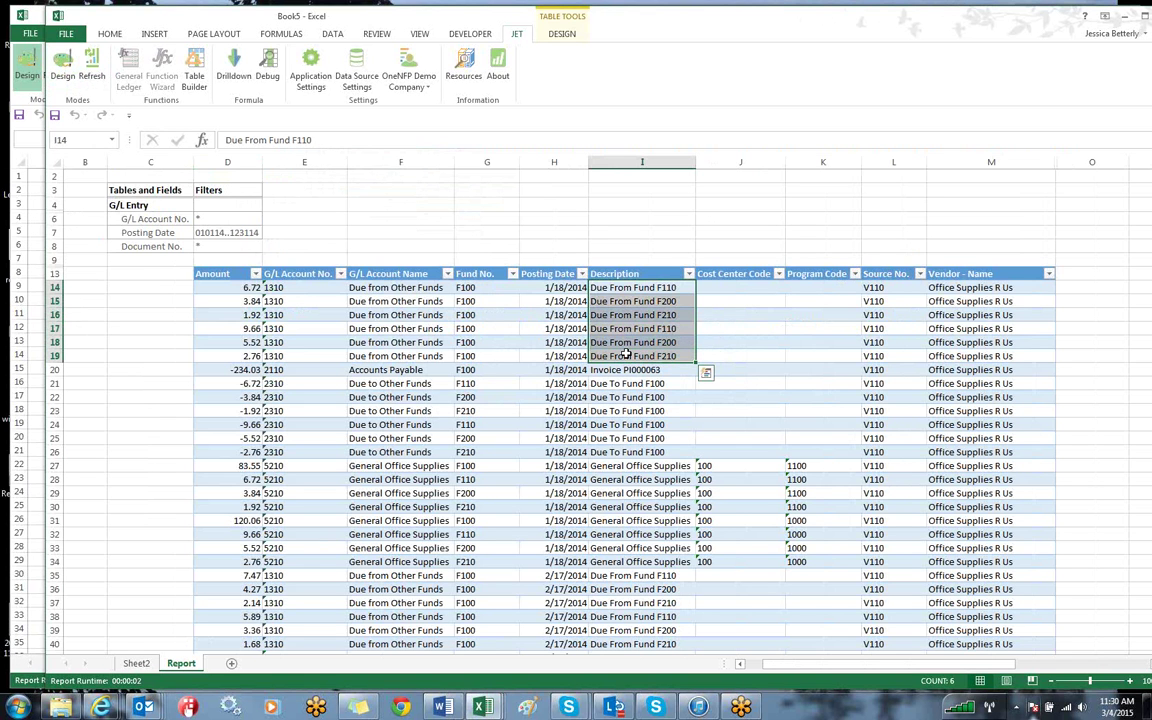
left_click(143, 220)
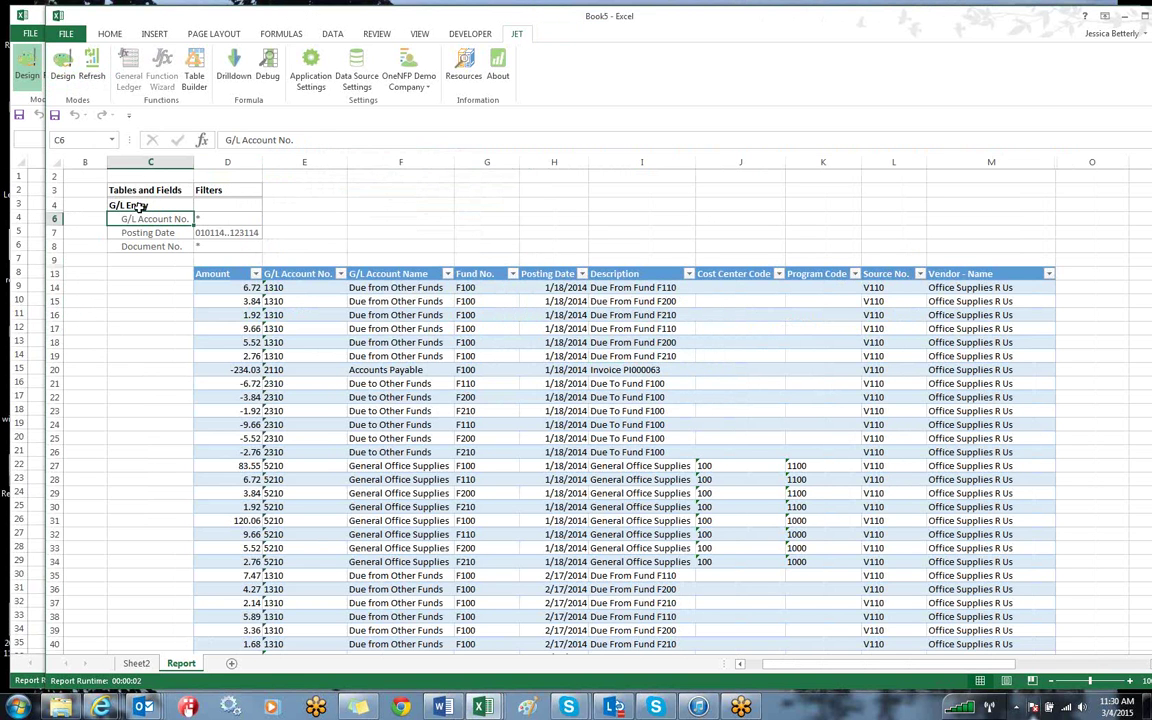
Step: Refresh with G/L Account No. 5000..5999 and run the report
left_click(90, 62)
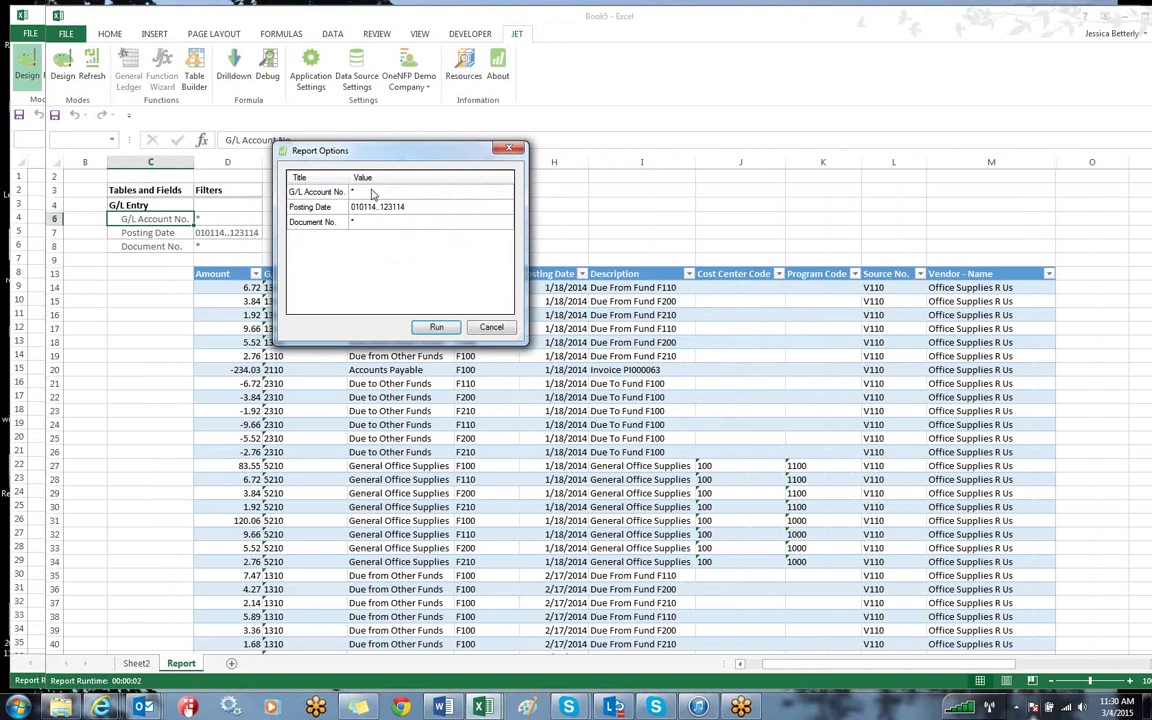
type("5000..5999")
left_click(436, 327)
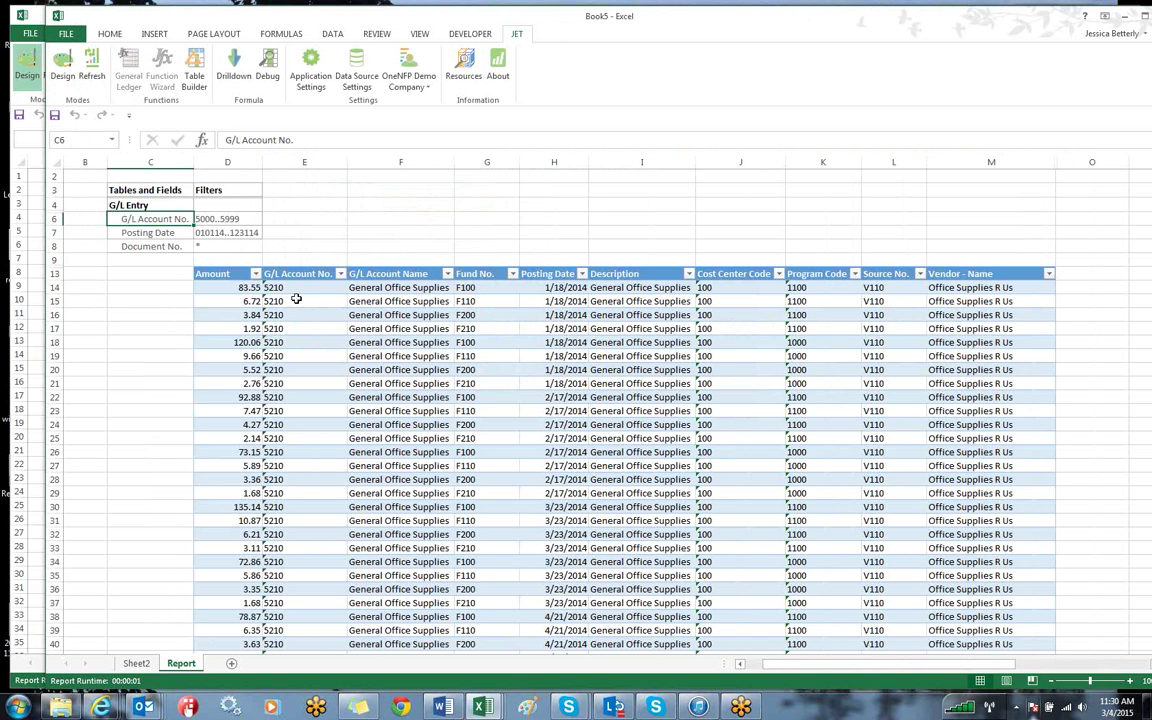
left_click(236, 288)
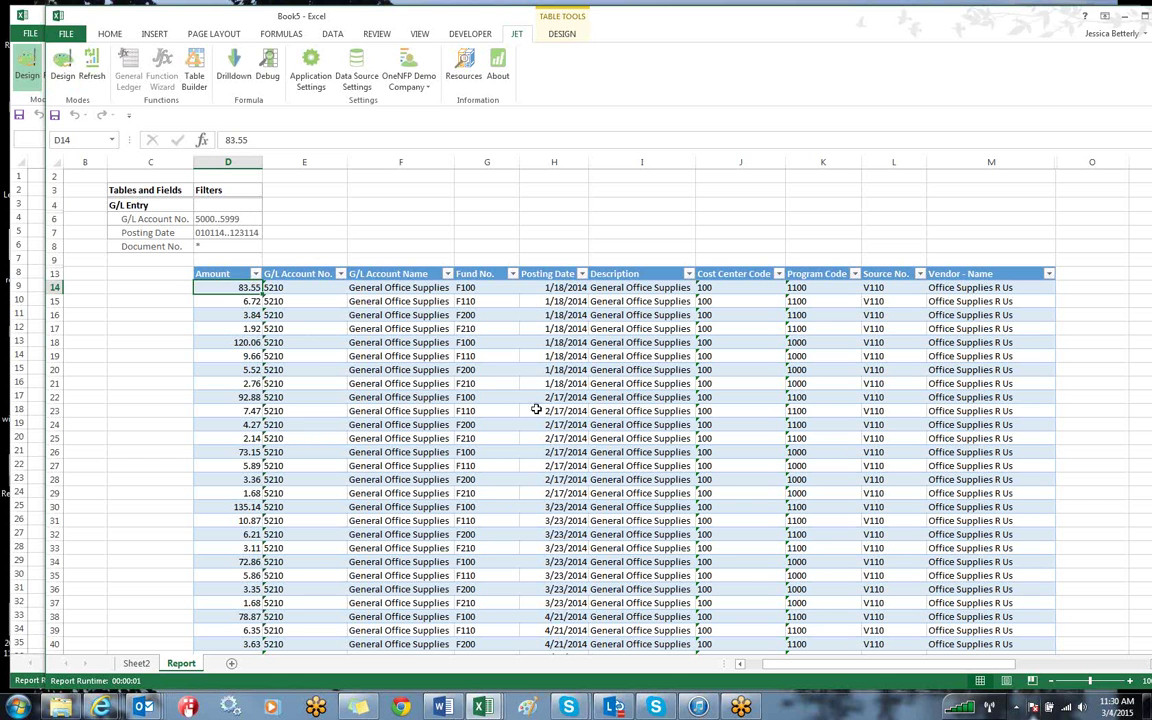
Step: Build a new-sheet PivotTable summing Amount by Vendor - Name (total 7150.01), then return to Report
left_click(155, 34)
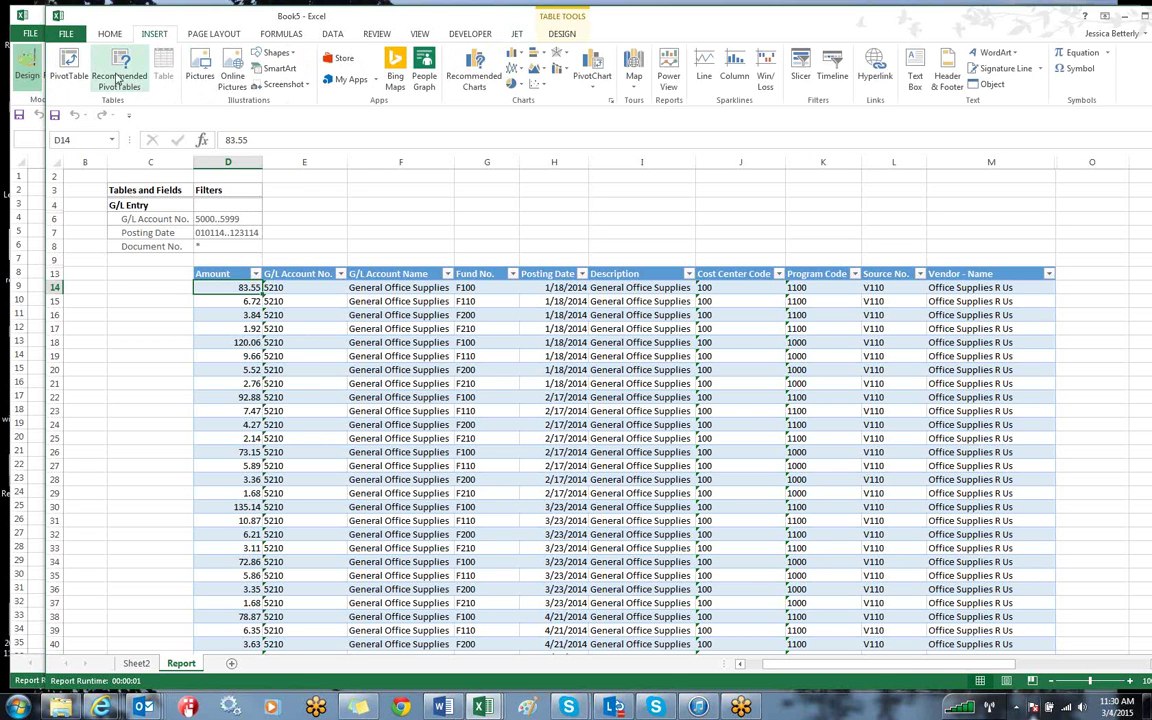
left_click(70, 64)
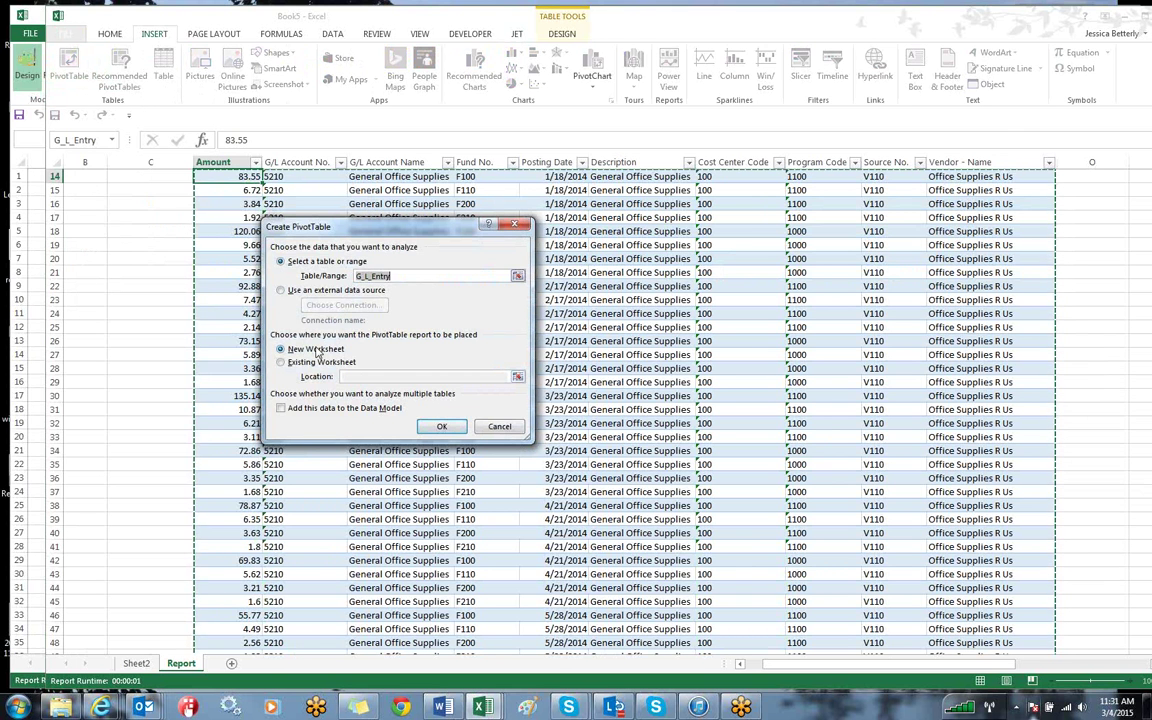
left_click(437, 428)
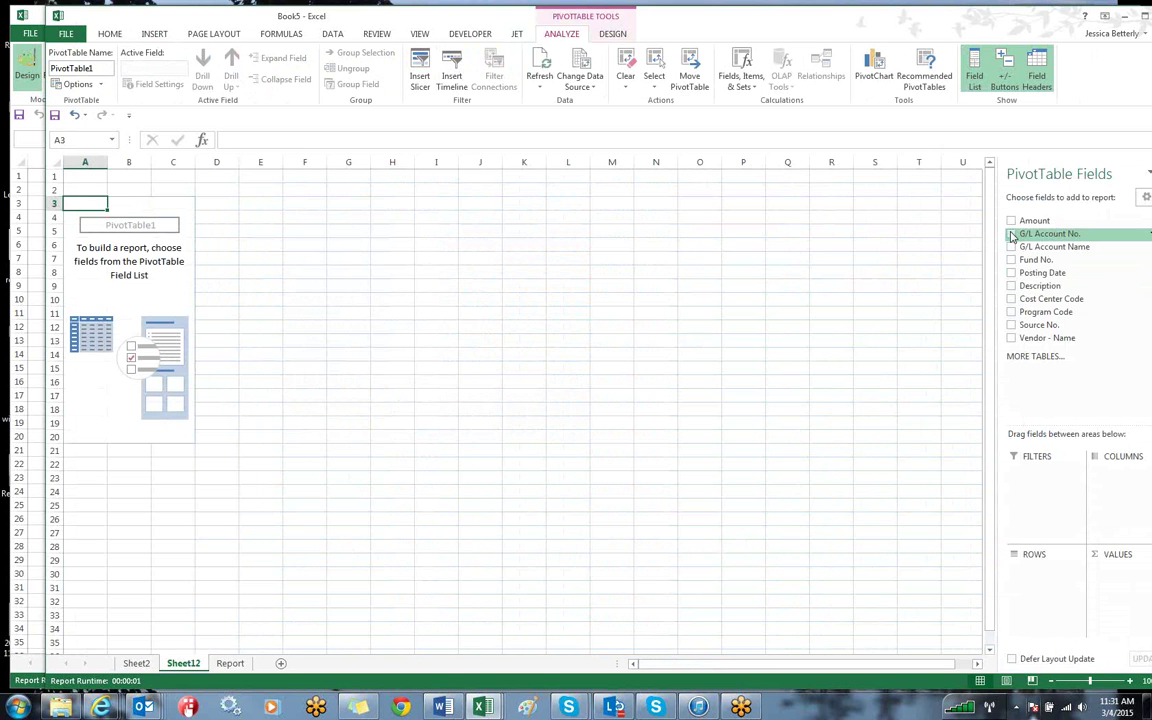
left_click(1011, 339)
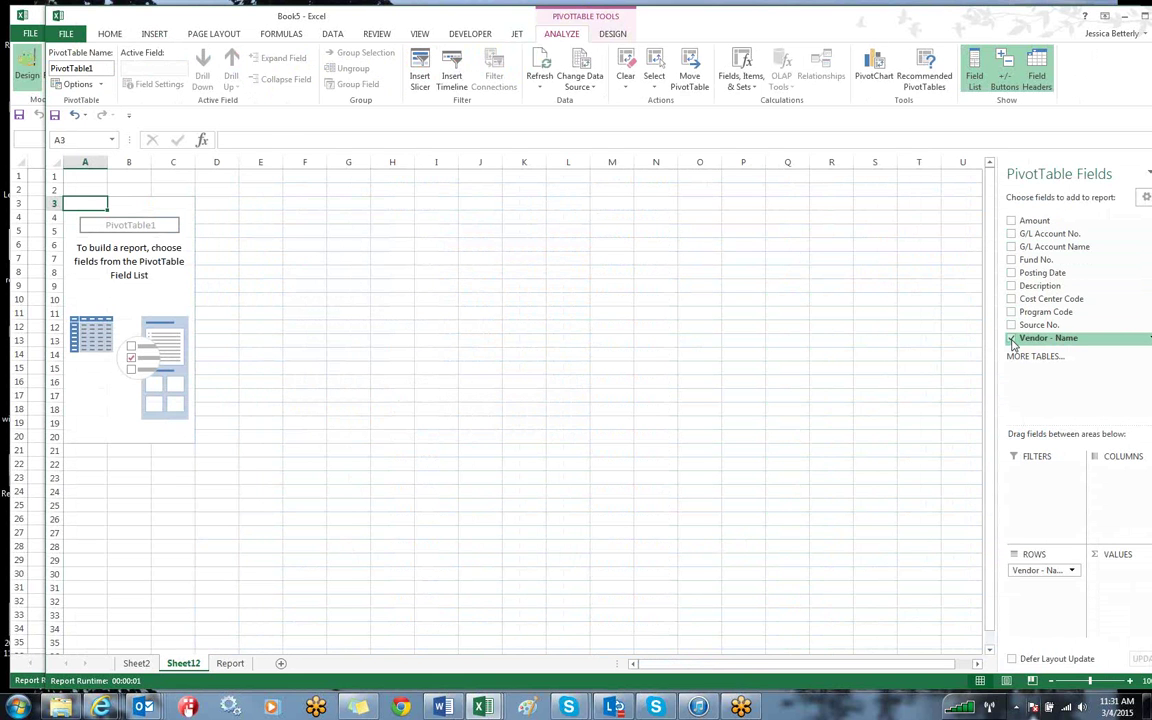
left_click(1011, 221)
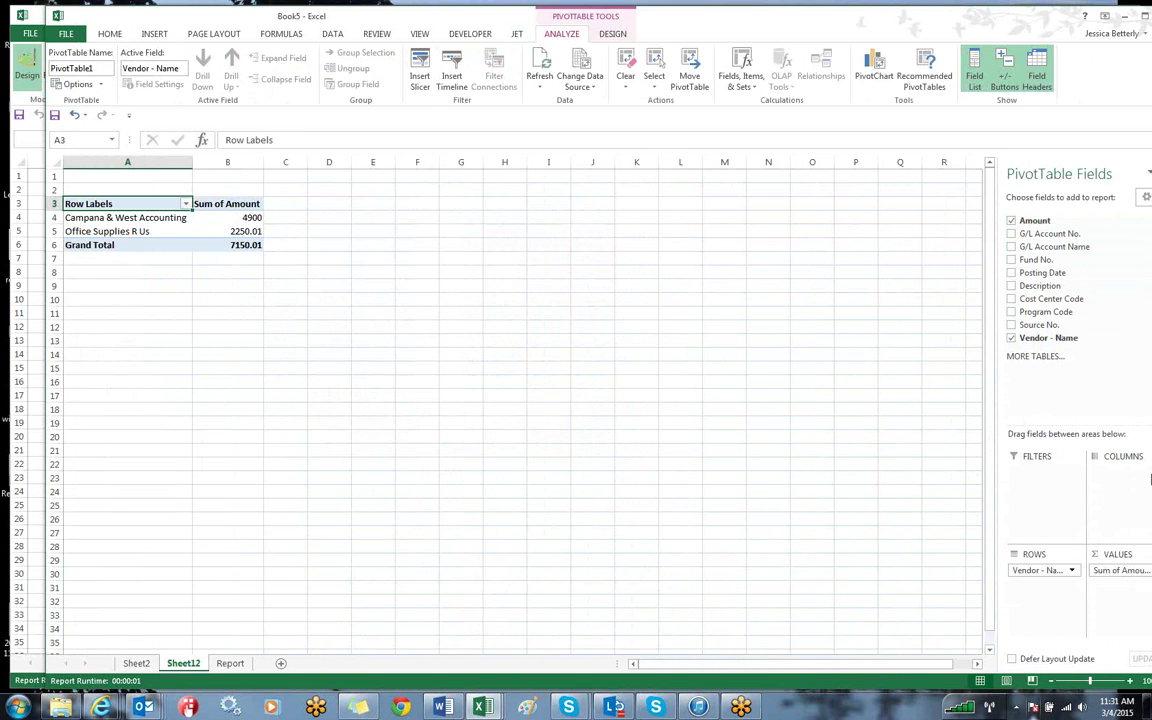
left_click(118, 218)
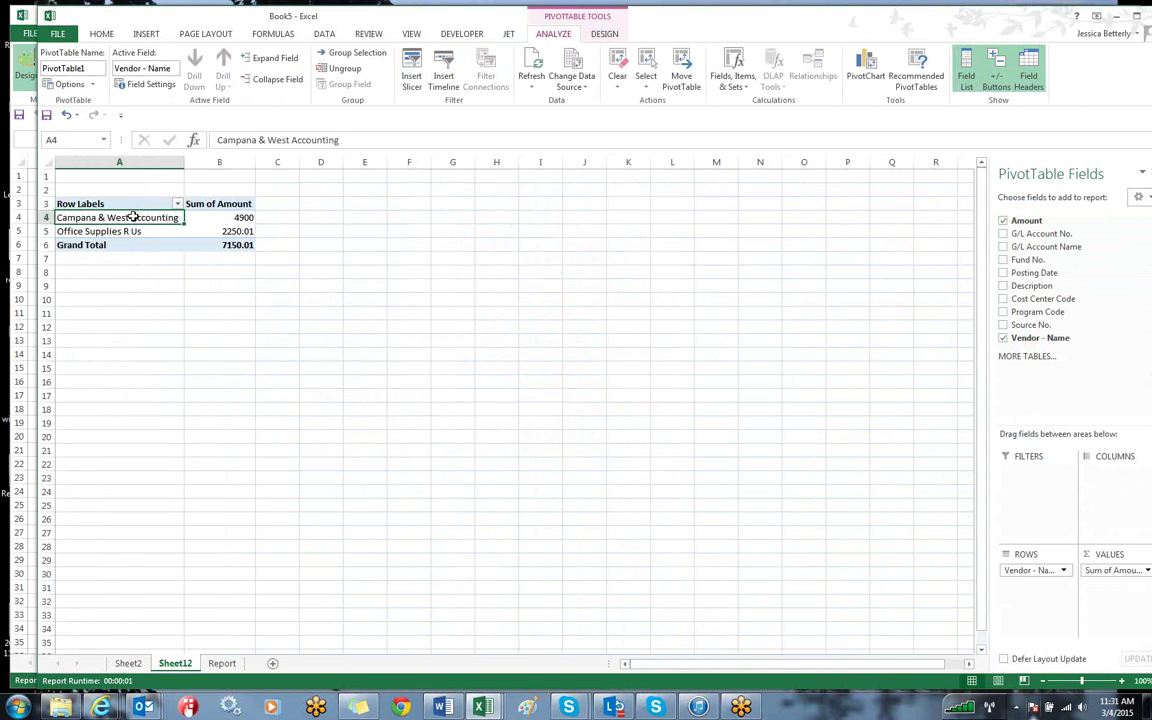
left_click(226, 666)
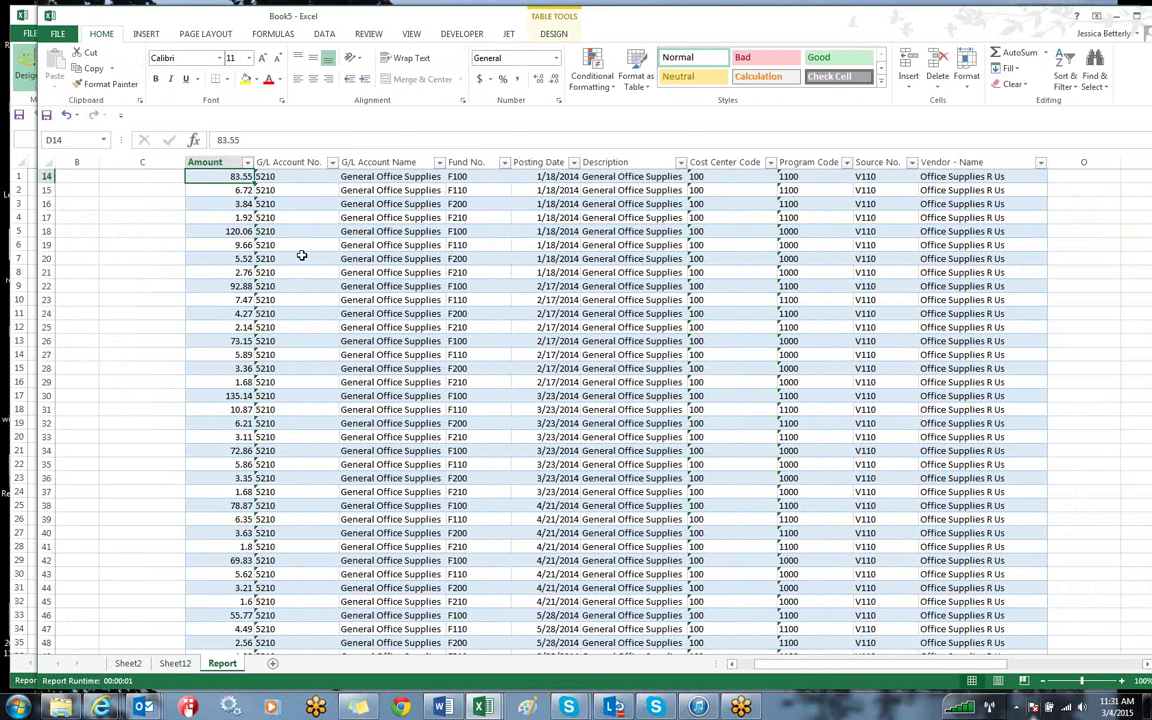
Step: Switch the Jet report to design mode, then refresh and run it to regenerate the entries
scroll(301, 255, "up", 1)
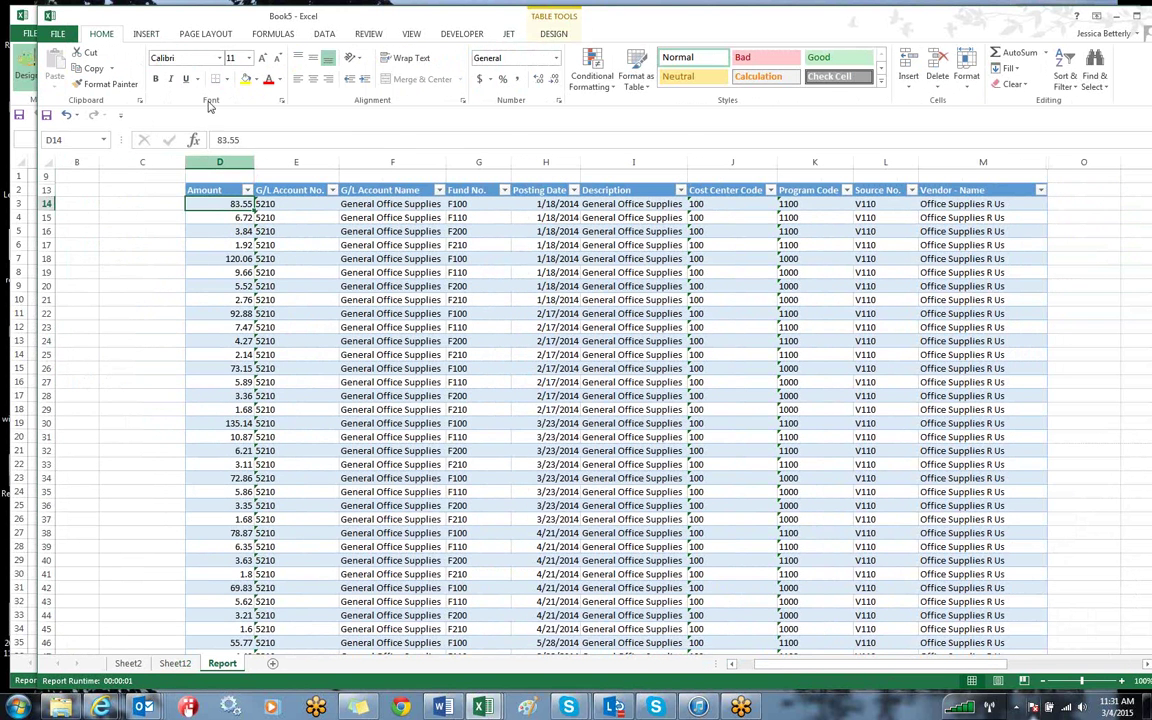
left_click(508, 33)
left_click(54, 66)
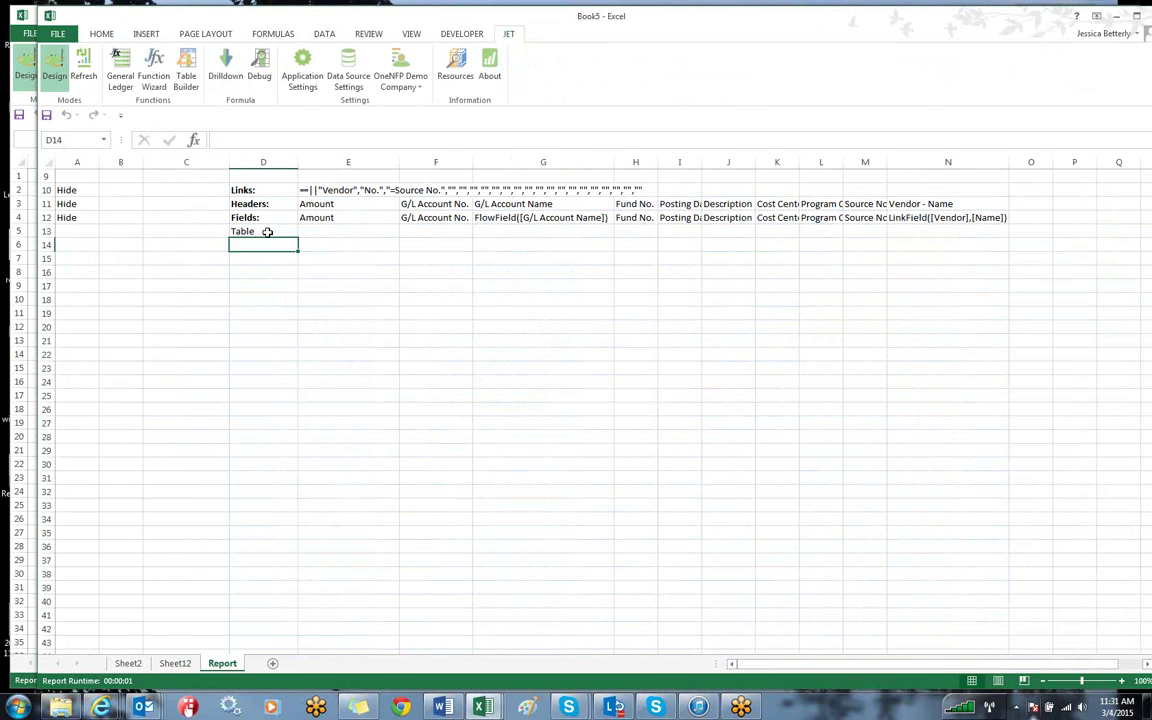
left_click(80, 66)
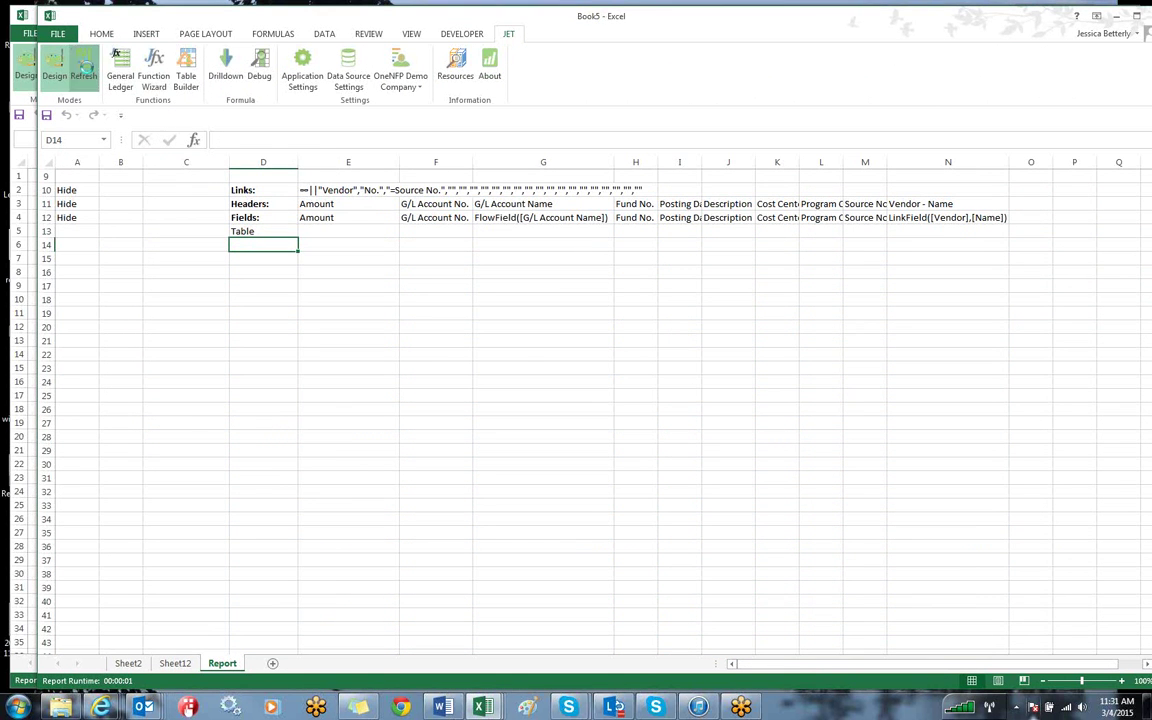
left_click(437, 327)
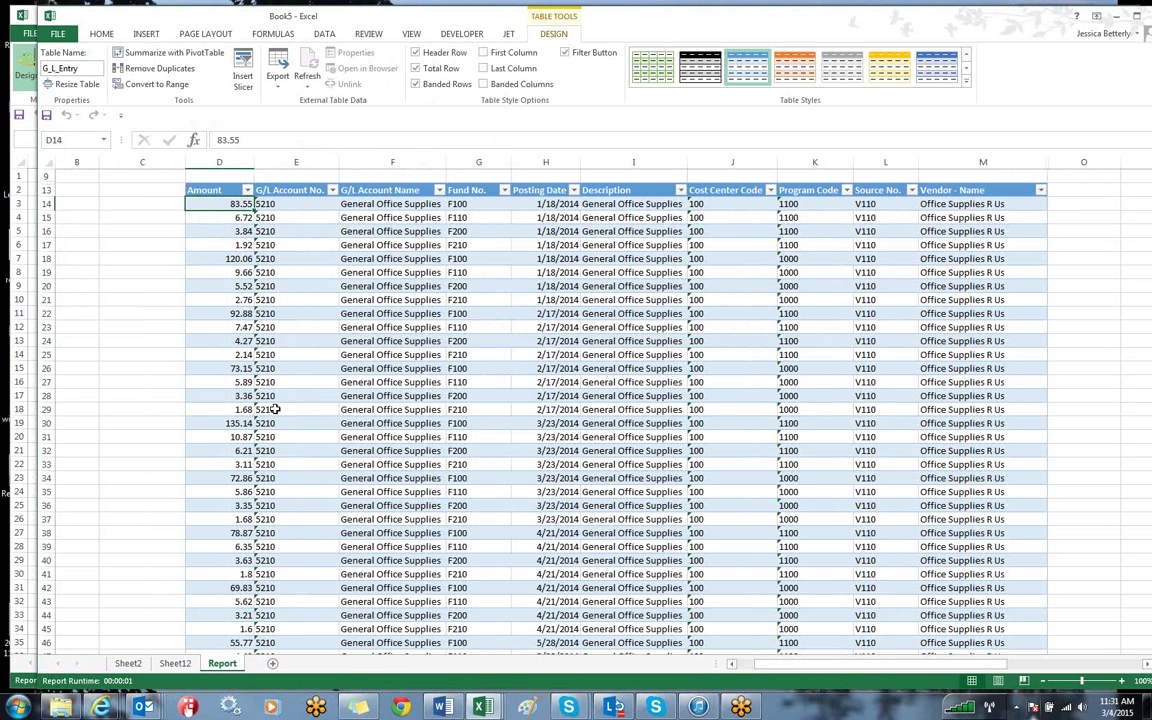
Step: Inspect the G/L Account No. cells of the 5210 General Office Supplies entries
left_click(273, 409)
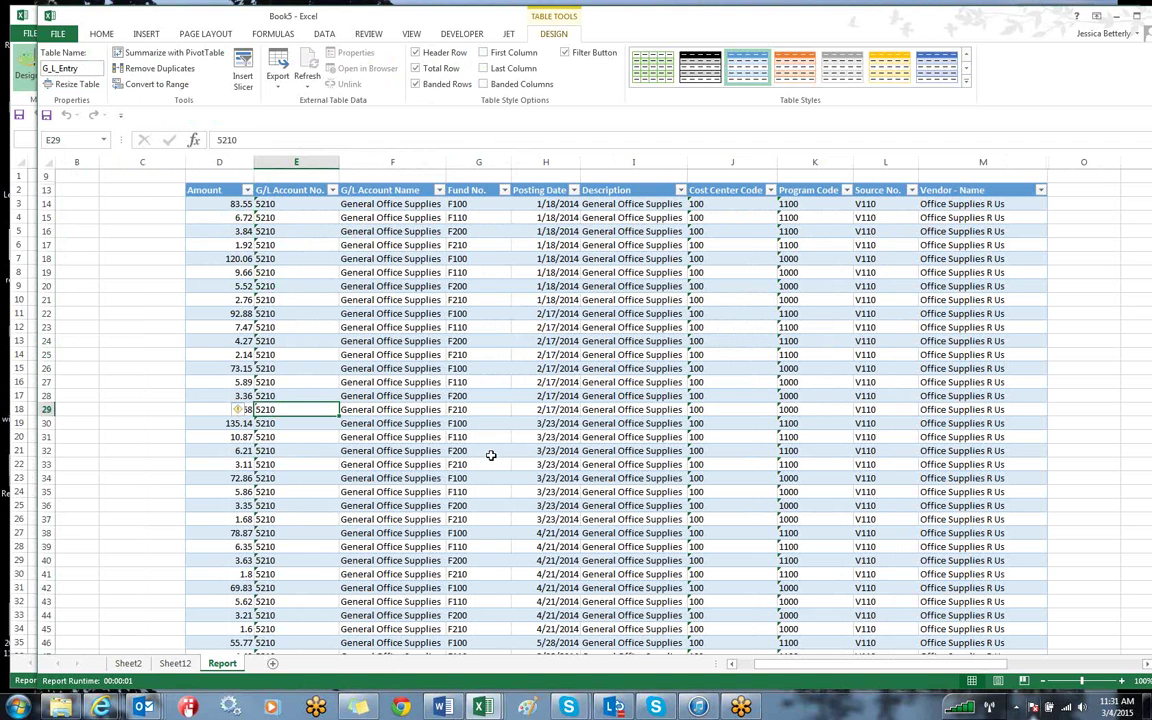
left_click(294, 270)
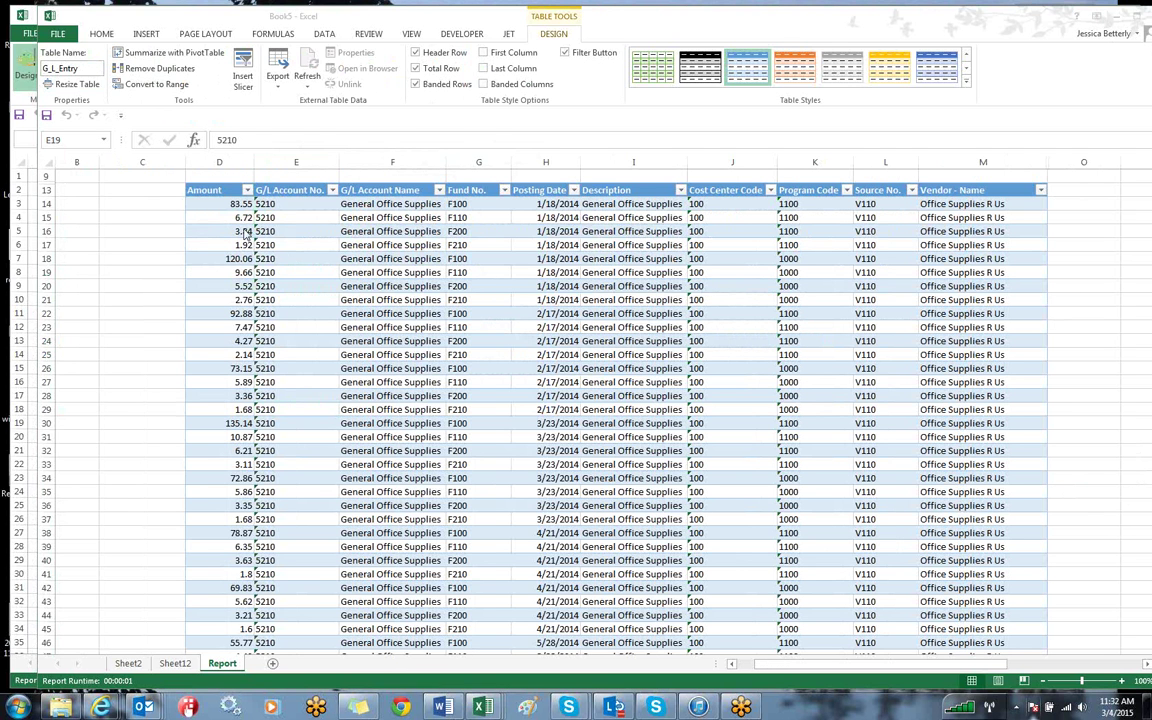
left_click(297, 270)
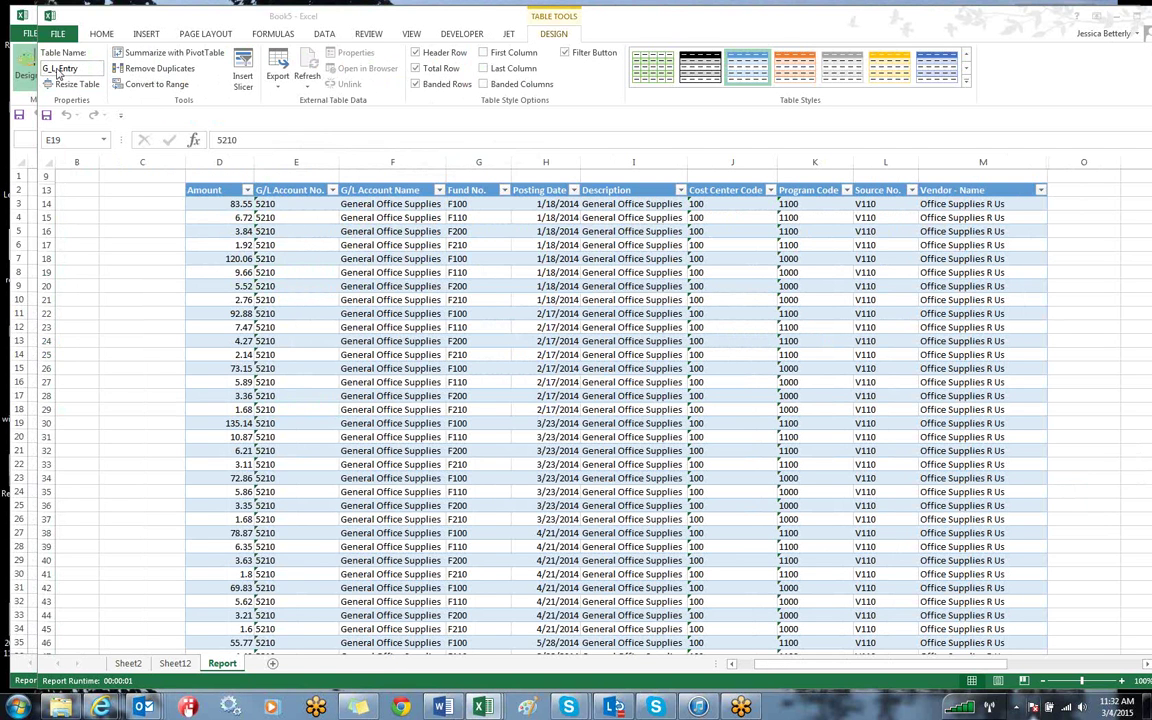
left_click(508, 33)
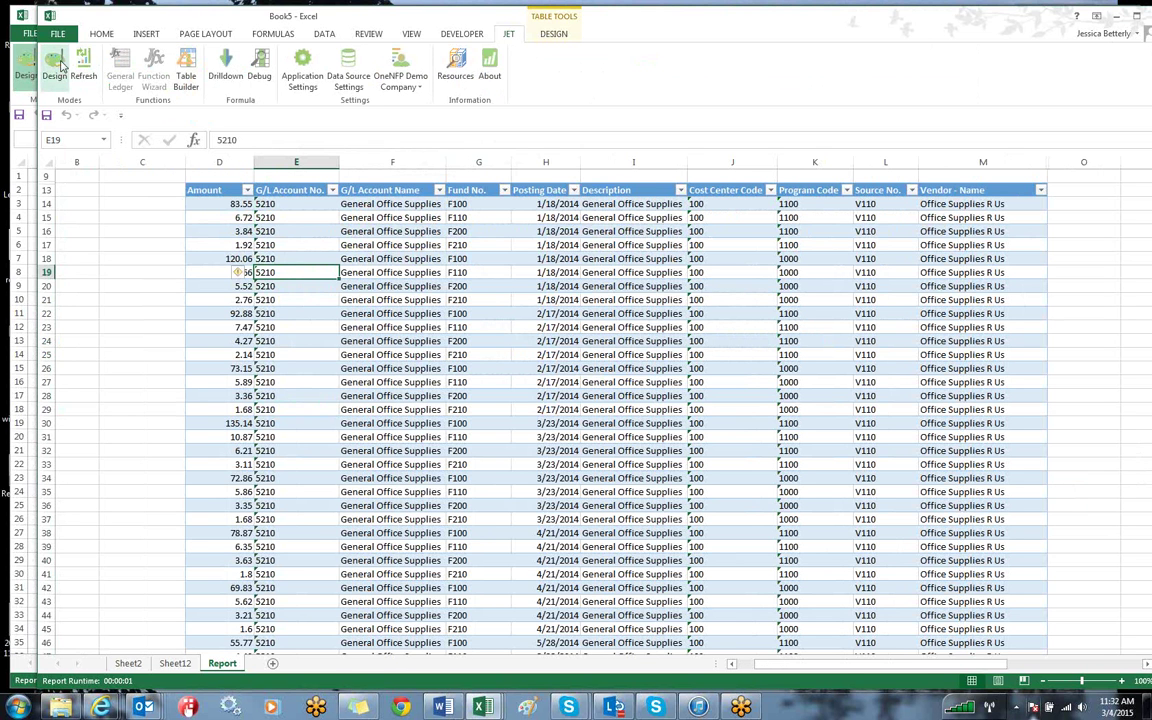
Step: Put the report in Jet design mode, select header cell O11, and switch to NAV's General Ledger Entries
left_click(55, 62)
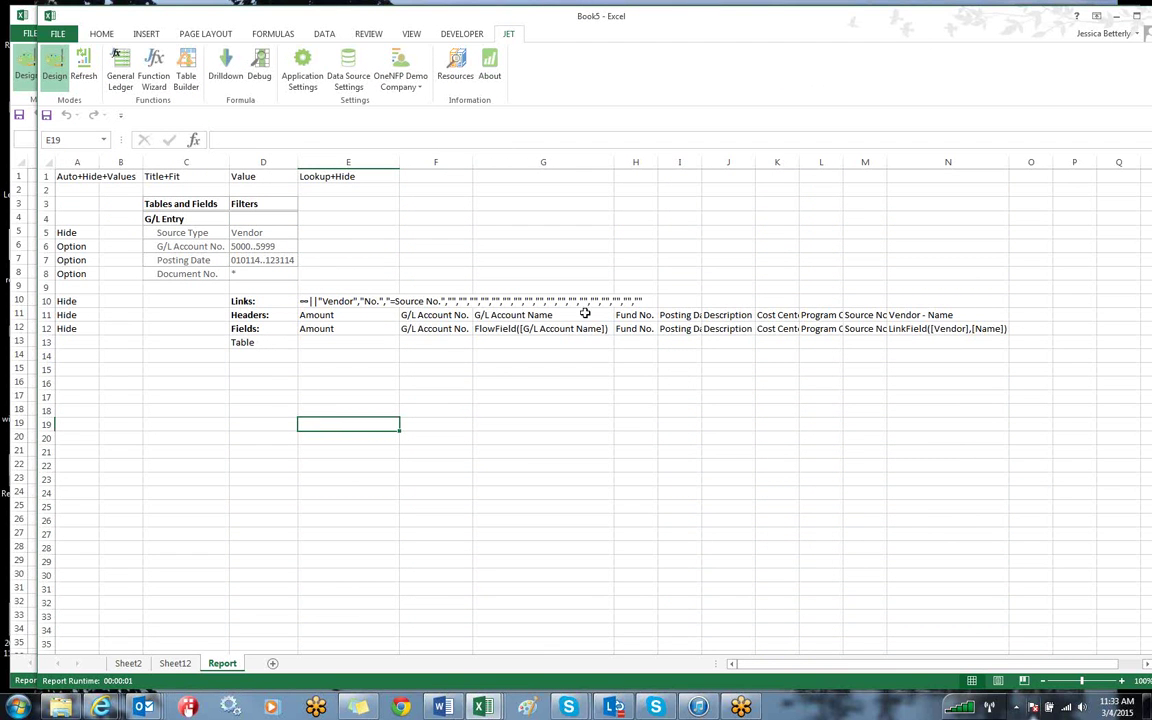
left_click(1036, 315)
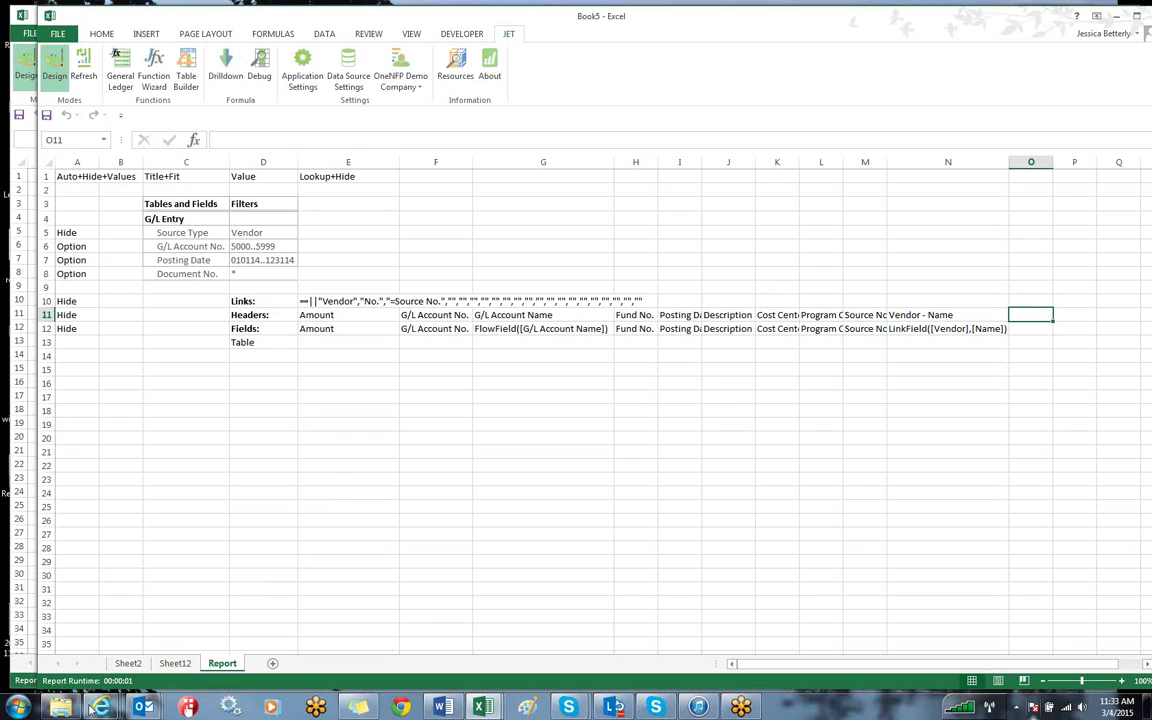
mouse_move(101, 707)
left_click(66, 625)
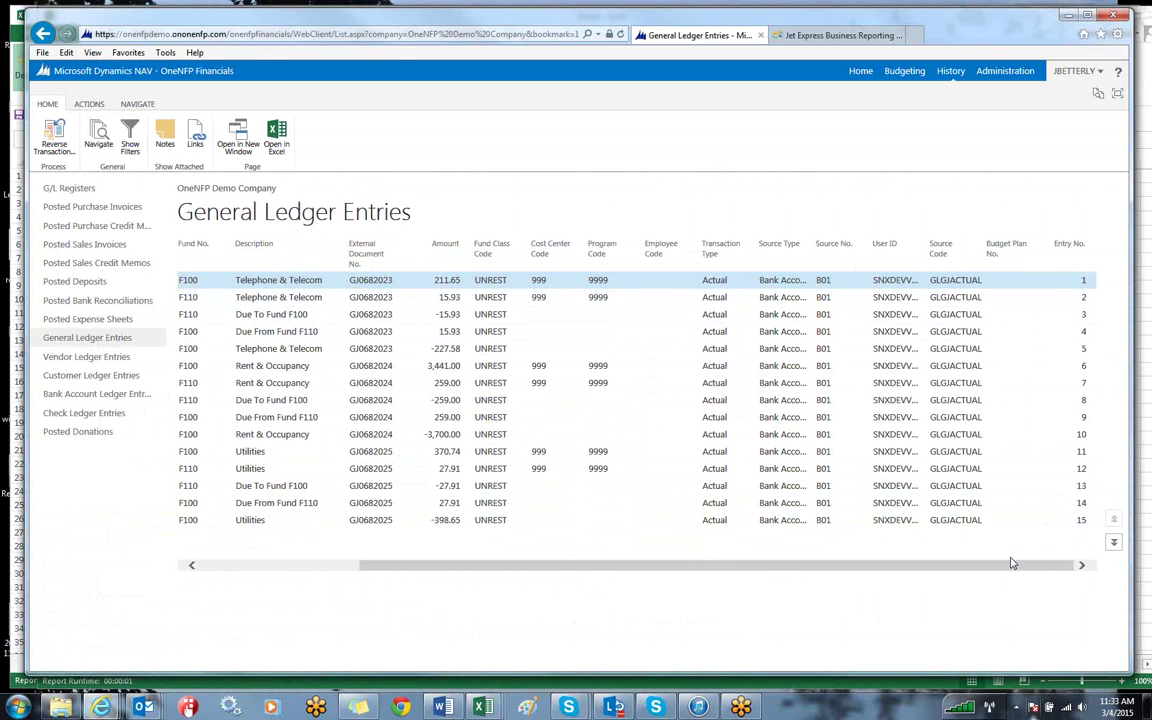
Step: Scroll the General Ledger Entries list to show Posting Date and Document No., then minimize the browser
left_click_drag(1008, 568, 895, 571)
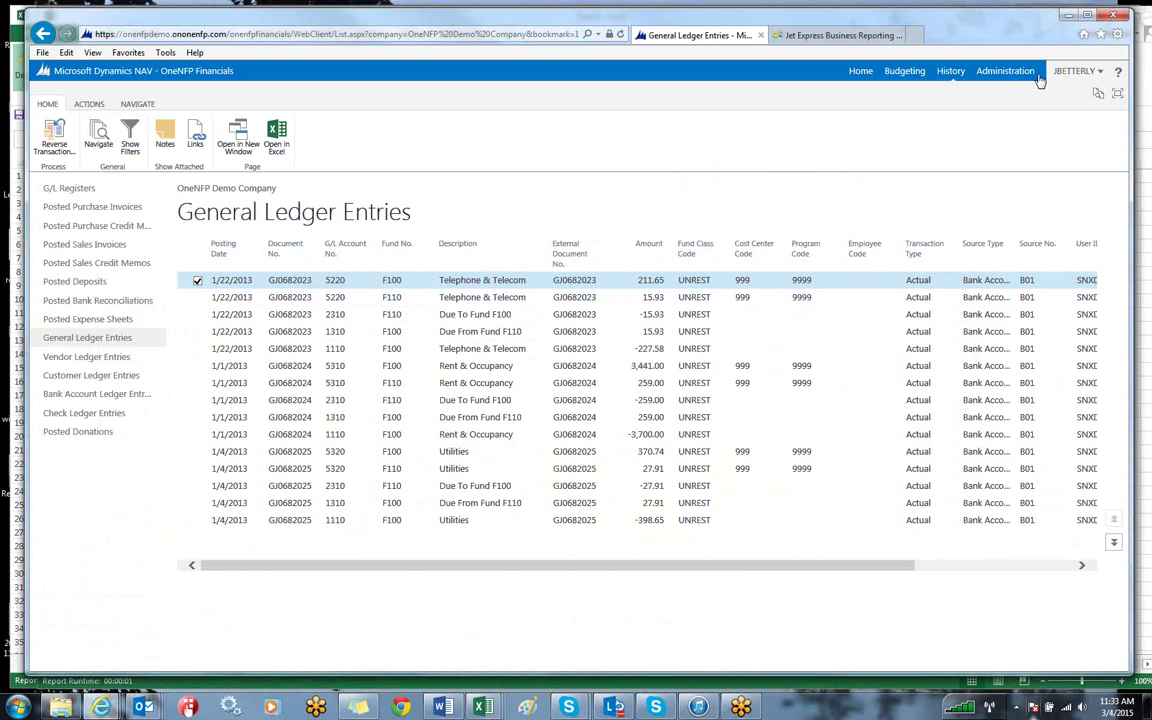
left_click(1068, 17)
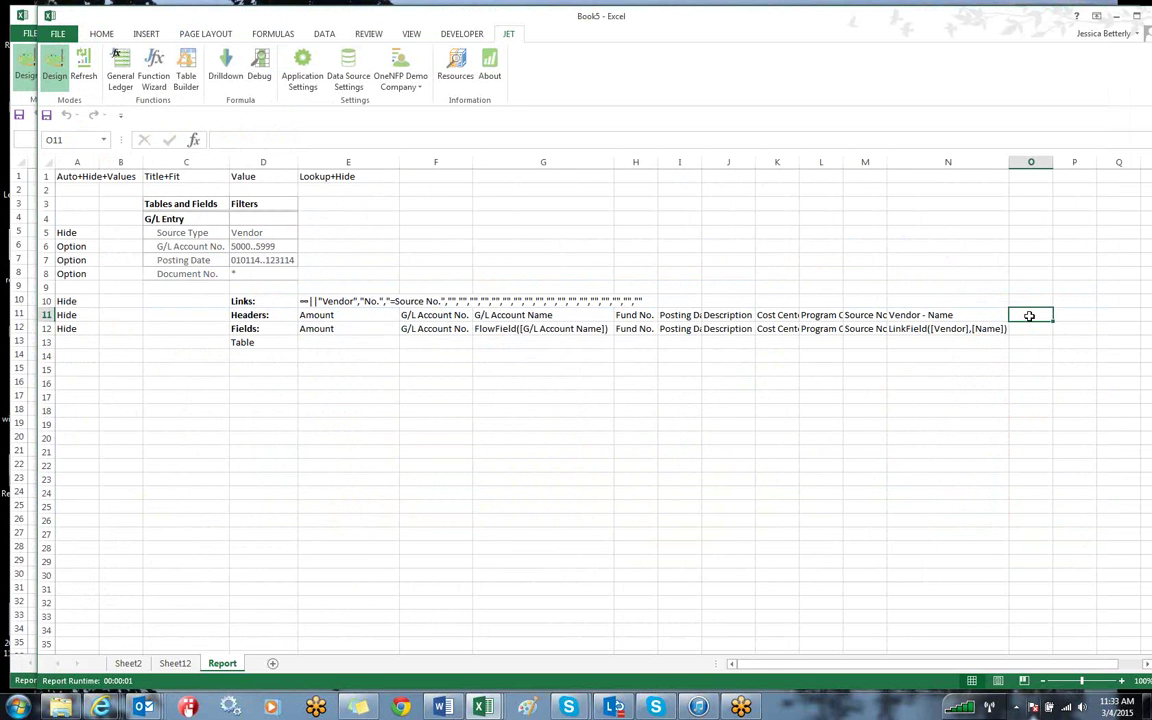
Step: Add a 'Document No.' header in O11 and the same field name in O12
type("Docun")
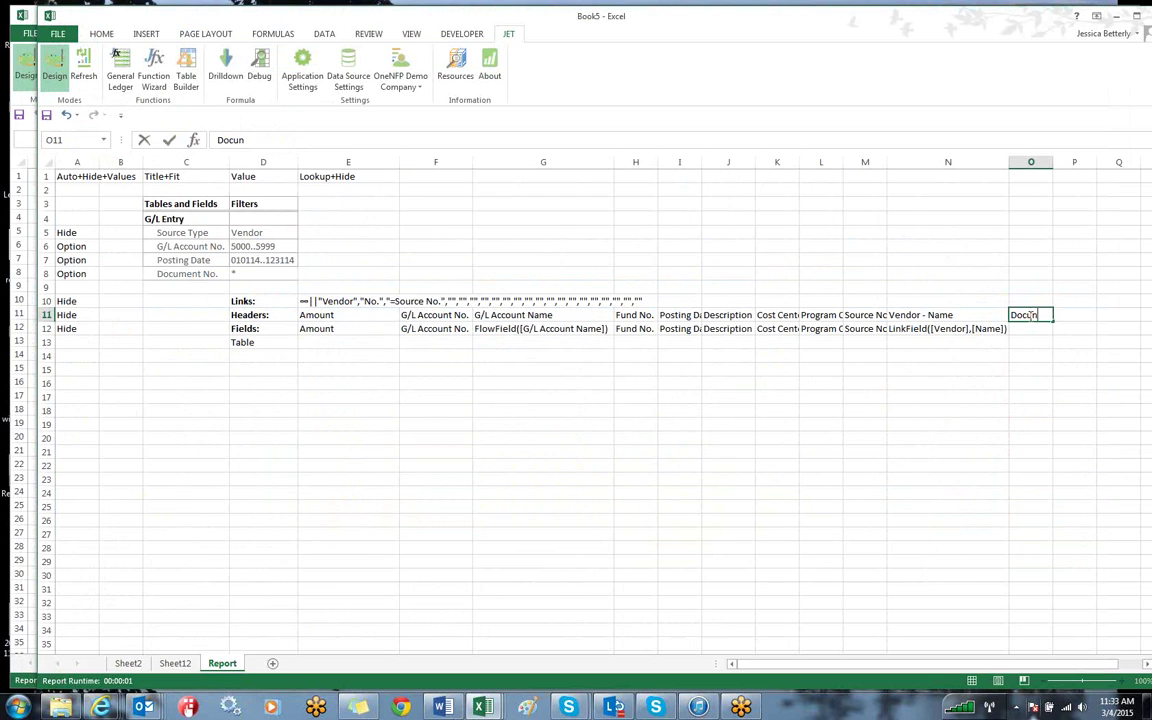
key("BackSpace")
type("ment No.")
key("Return")
left_click(1022, 311)
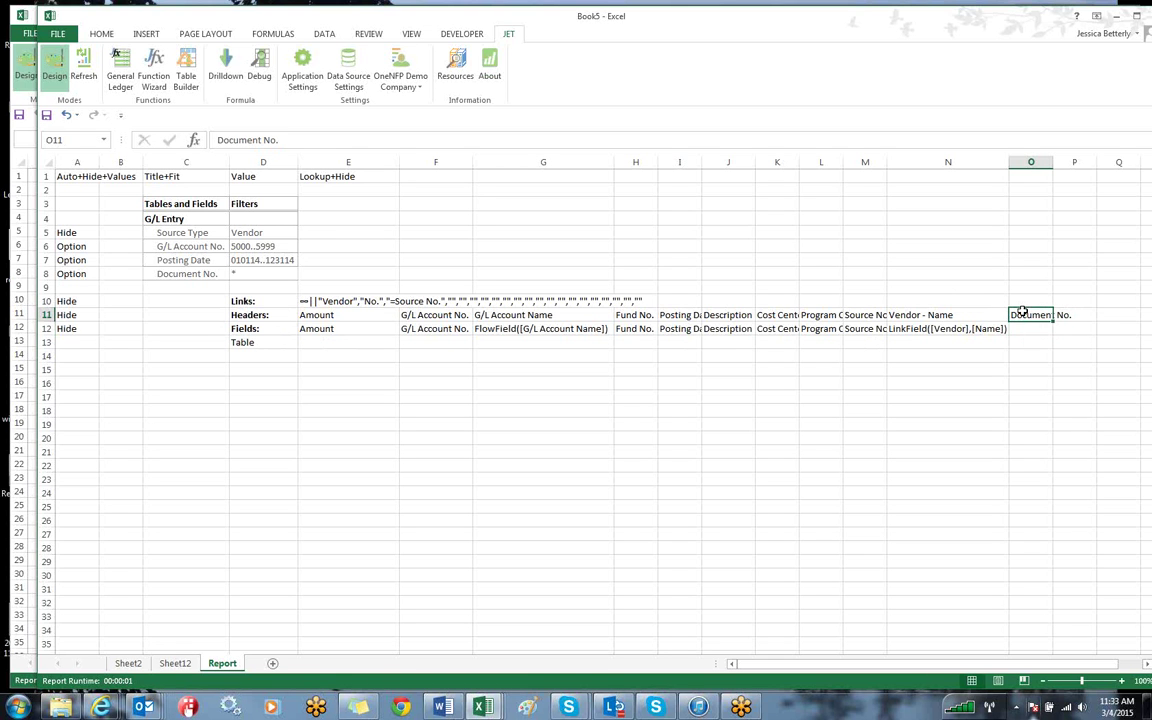
key("ctrl+c")
left_click(1030, 327)
key("ctrl+v")
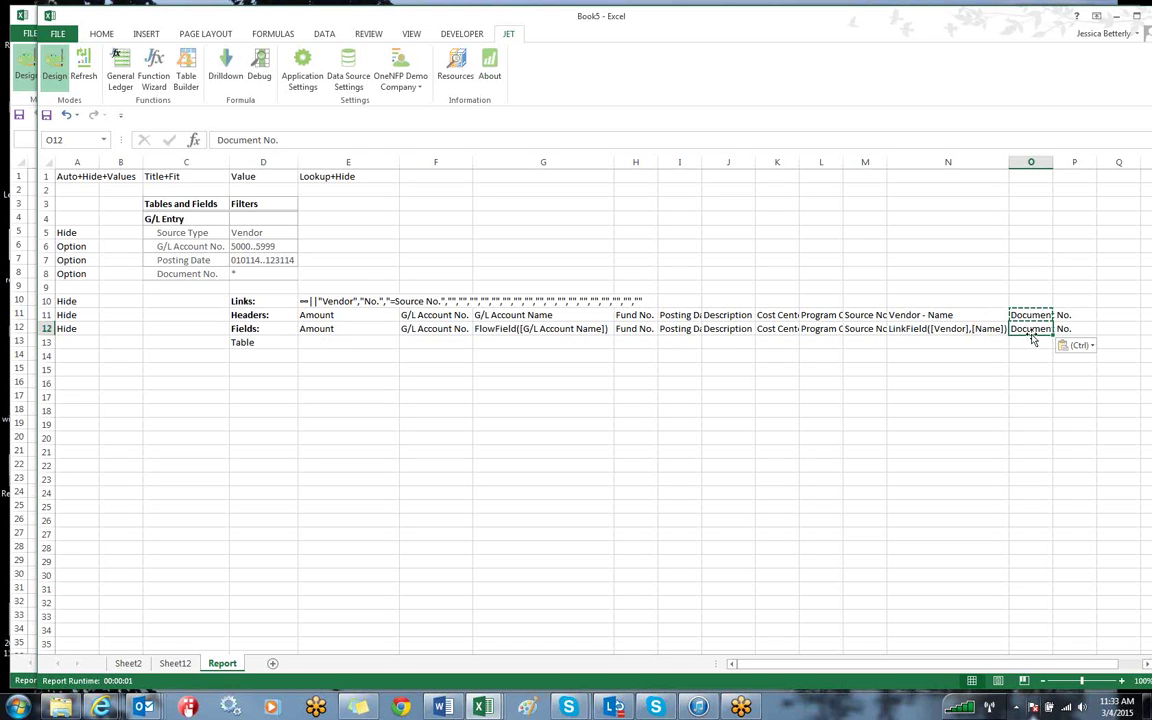
Step: Rename the Source No. header in M11 to Vendor No
left_click(862, 316)
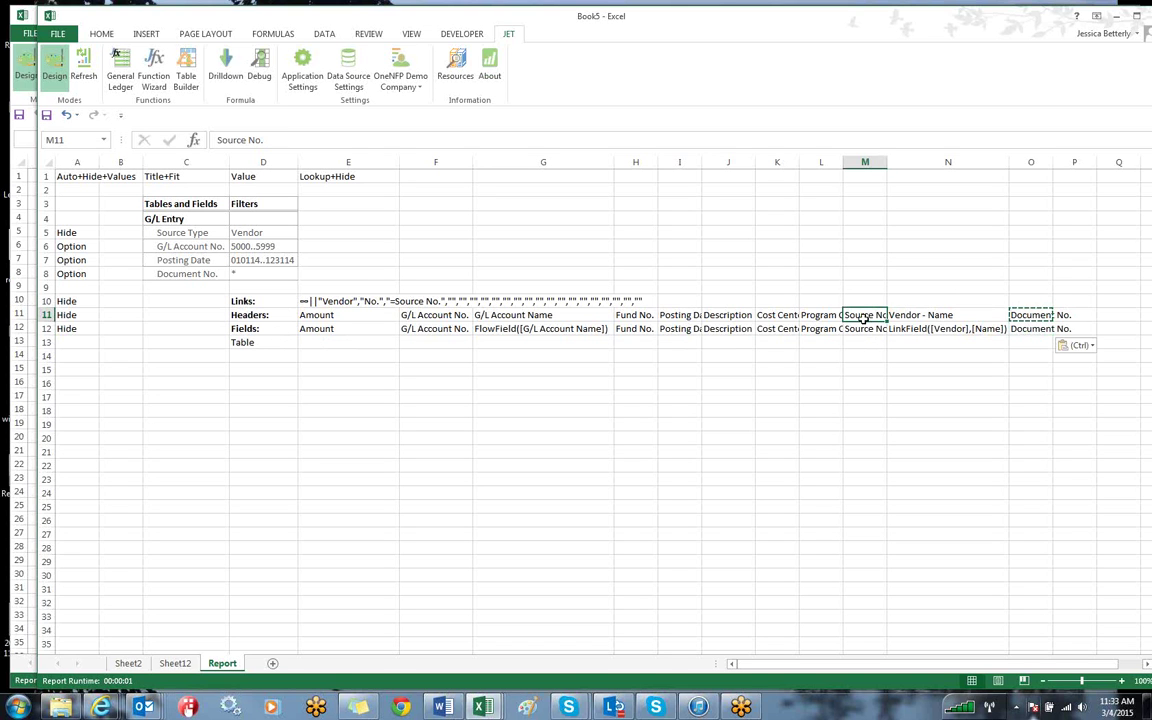
double_click(231, 140)
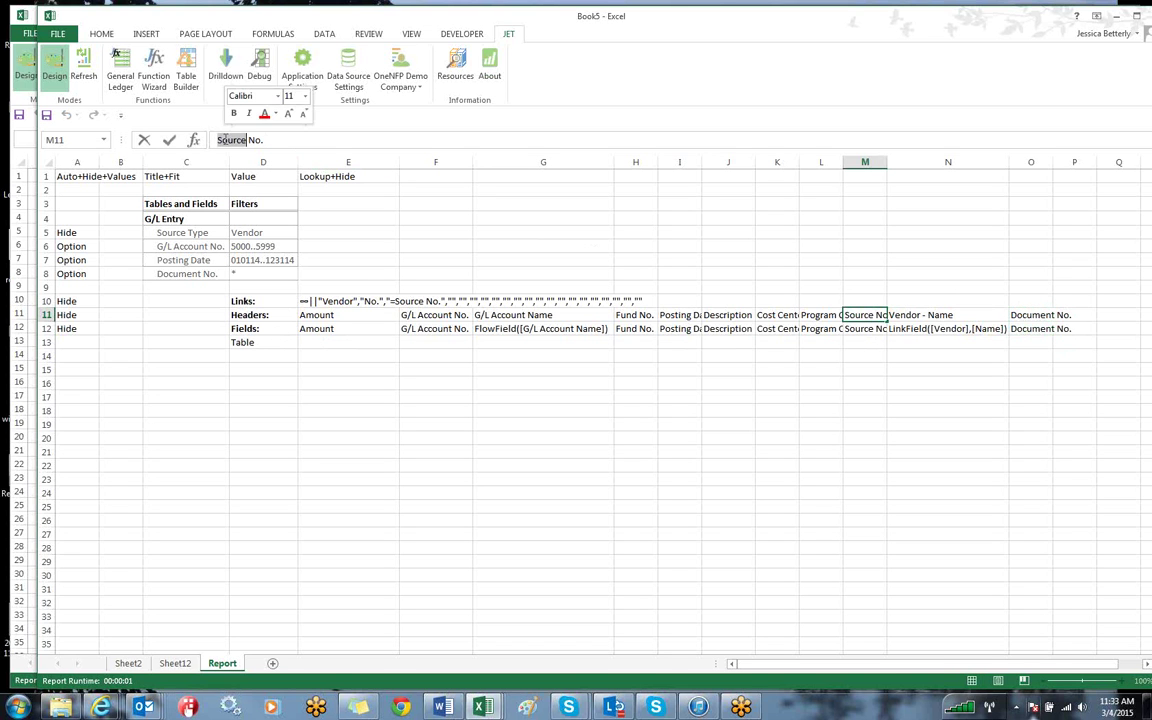
type("Vendor")
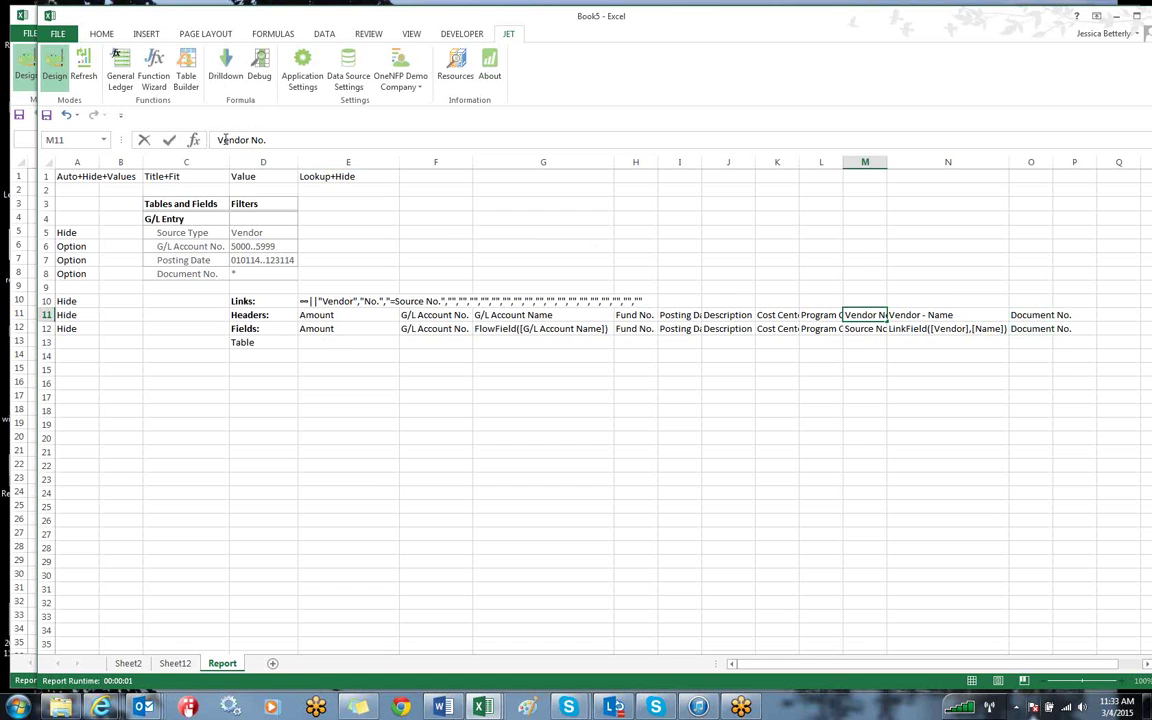
left_click(862, 328)
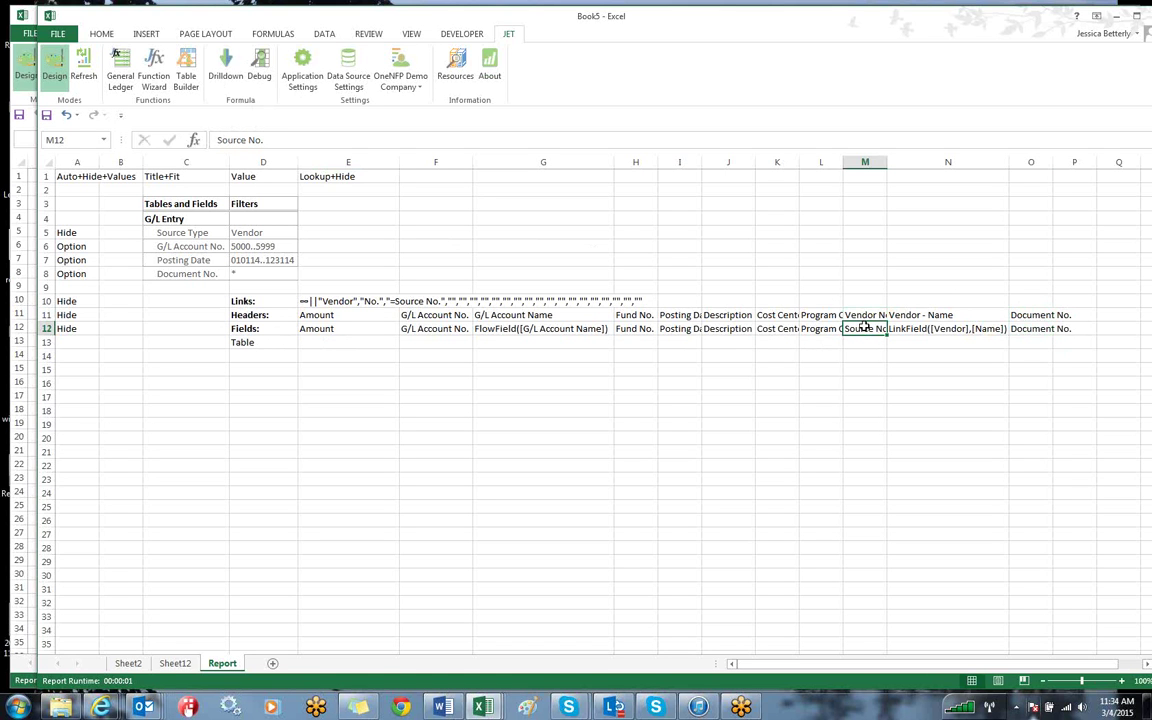
left_click(1030, 162)
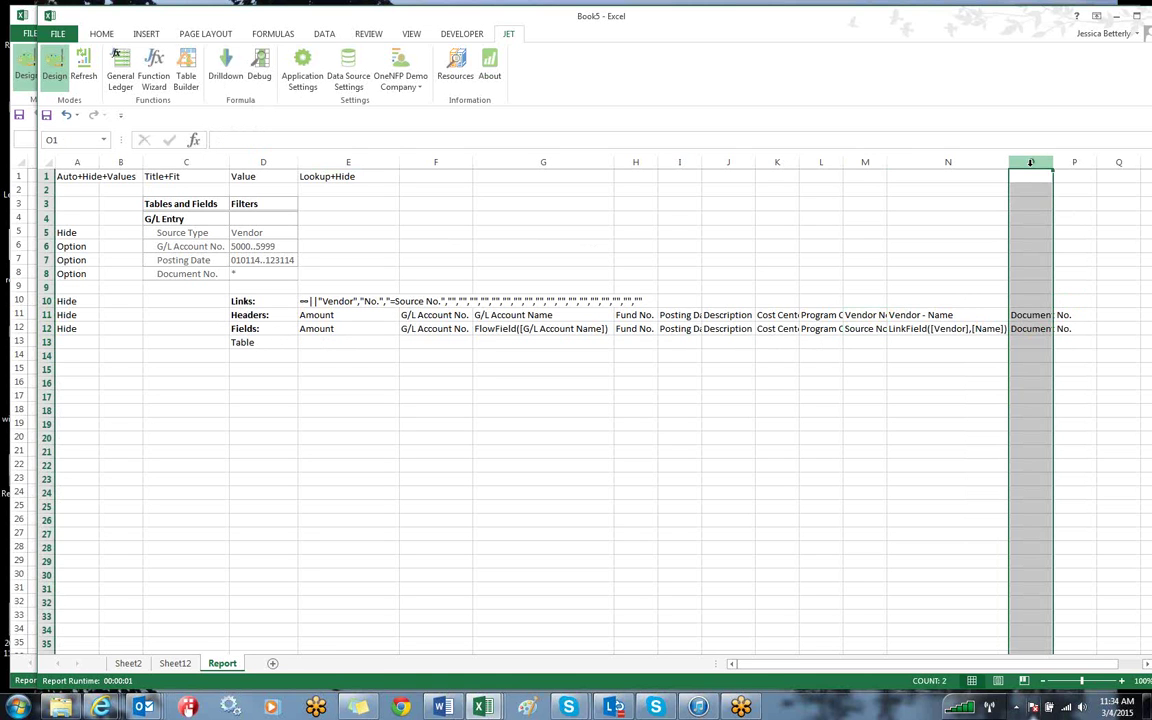
Step: Extend the D13 Table formula's ranges to Headers E11:O11 and Fields E12:O12
left_click(255, 342)
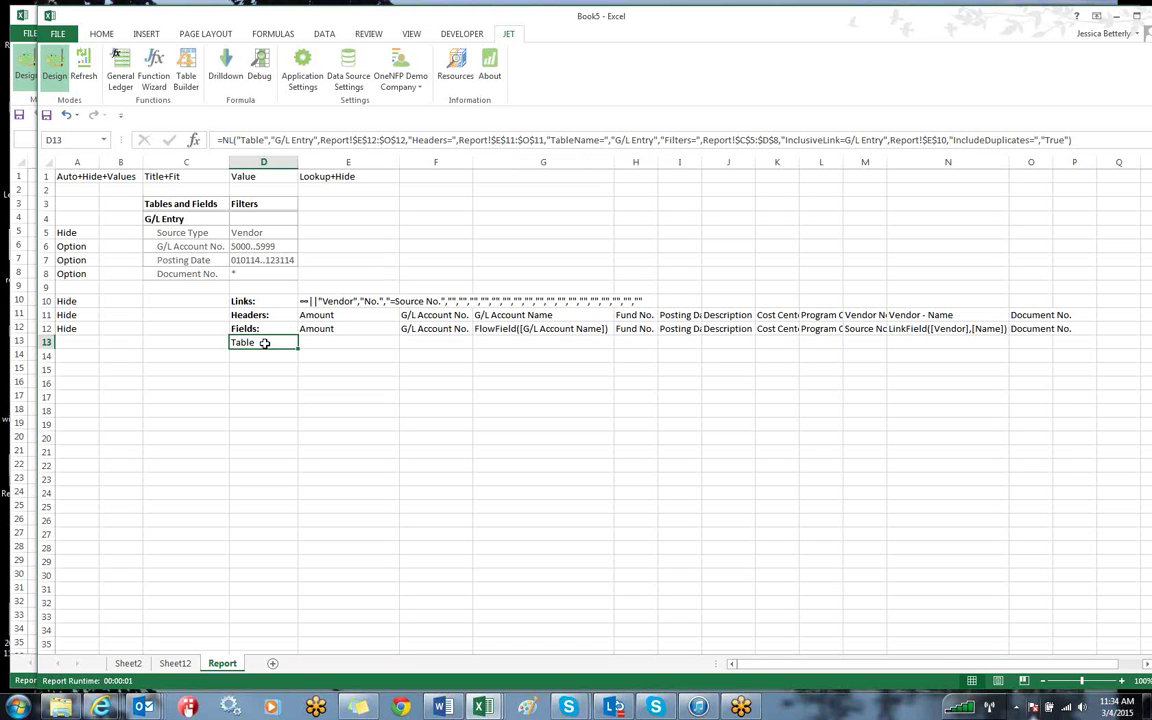
left_click(520, 137)
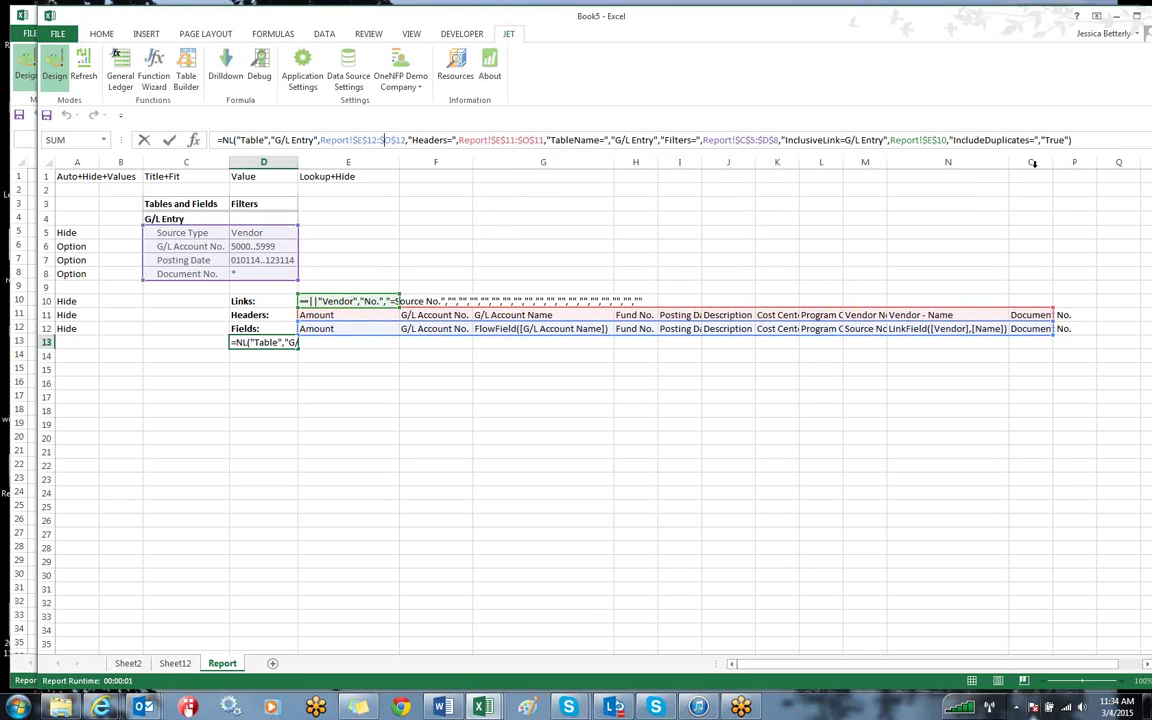
left_click(516, 140)
key("Return")
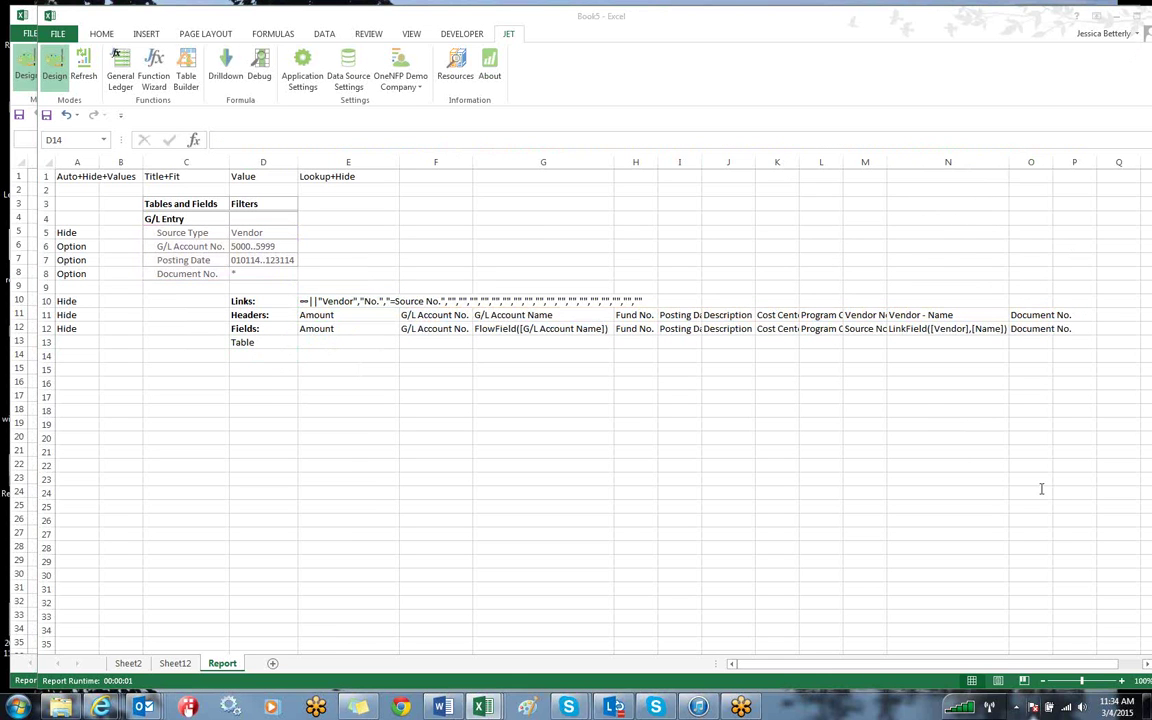
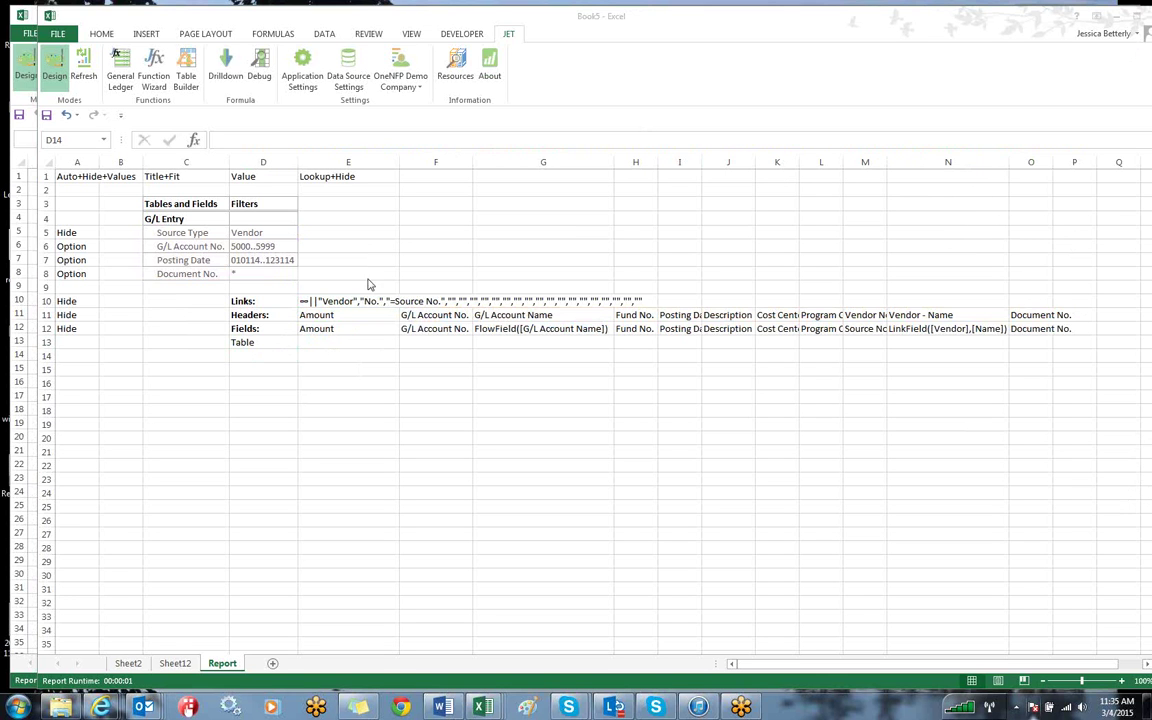
Step: Refresh and run the G/L Entry report, then check the Document No. count and Amount total
left_click(266, 342)
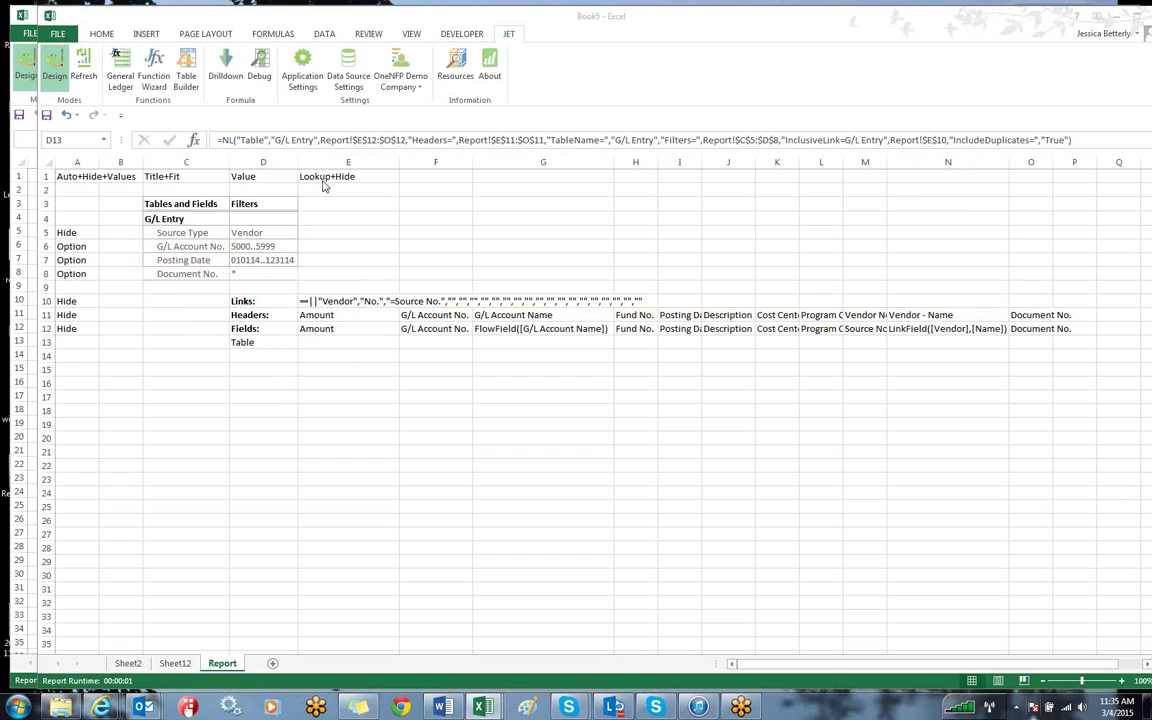
left_click(84, 65)
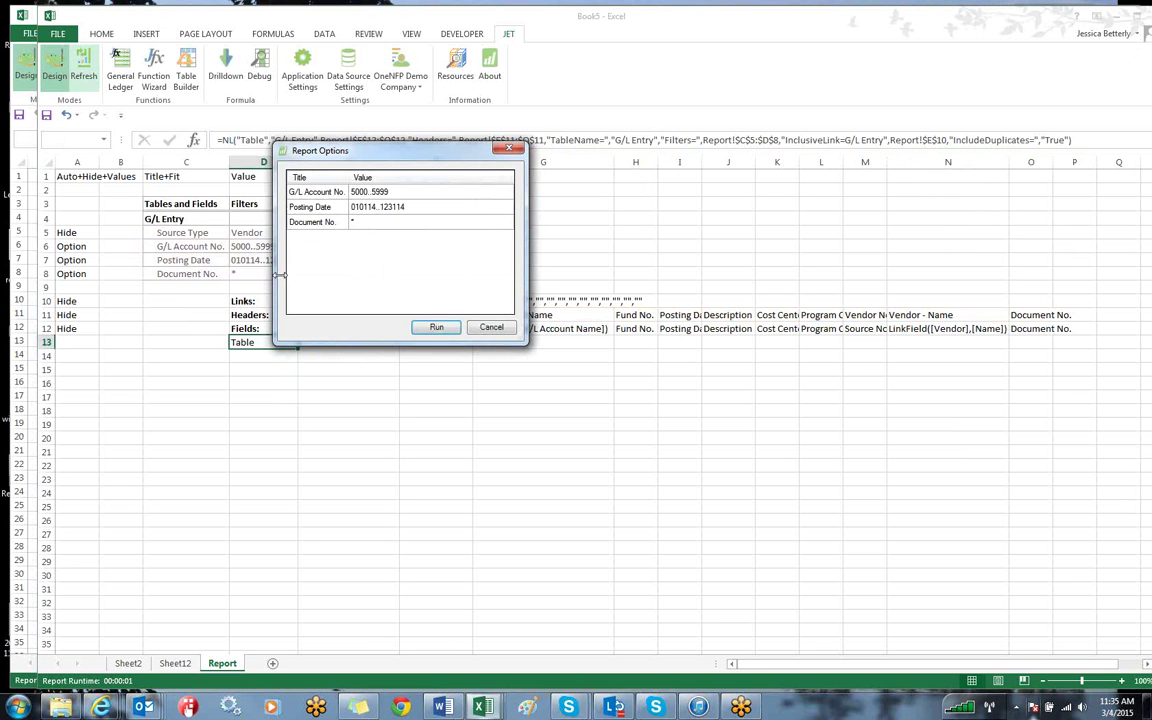
left_click(437, 326)
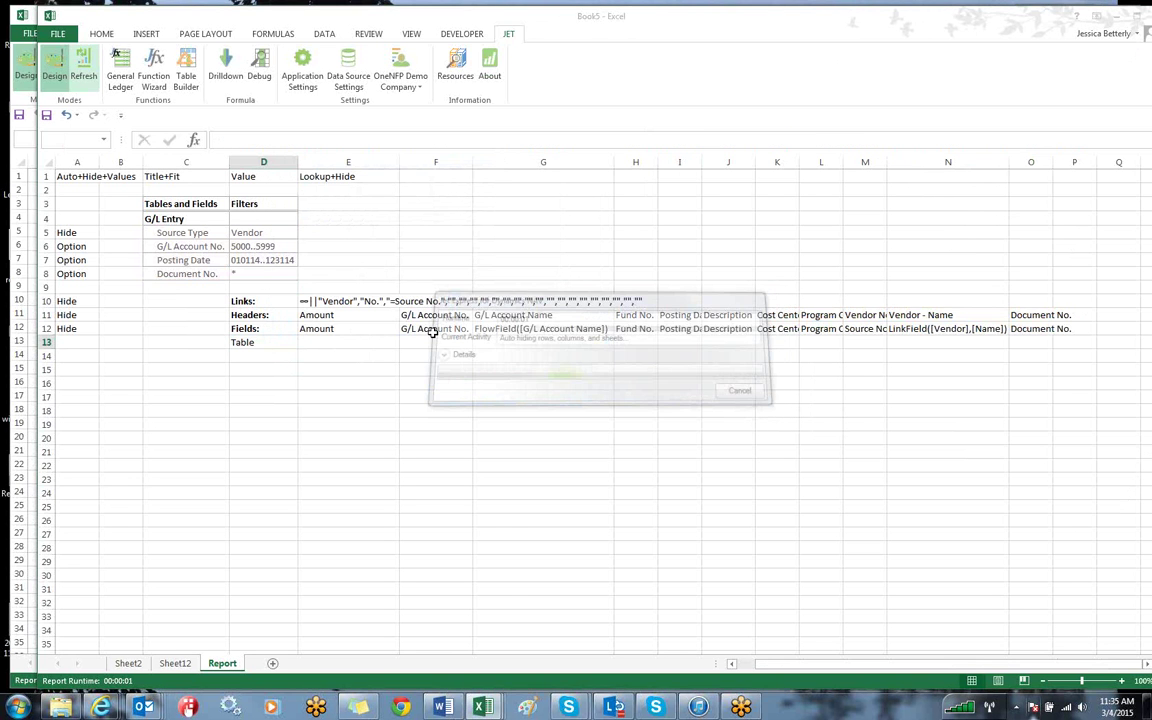
scroll(1097, 385, "down", 20)
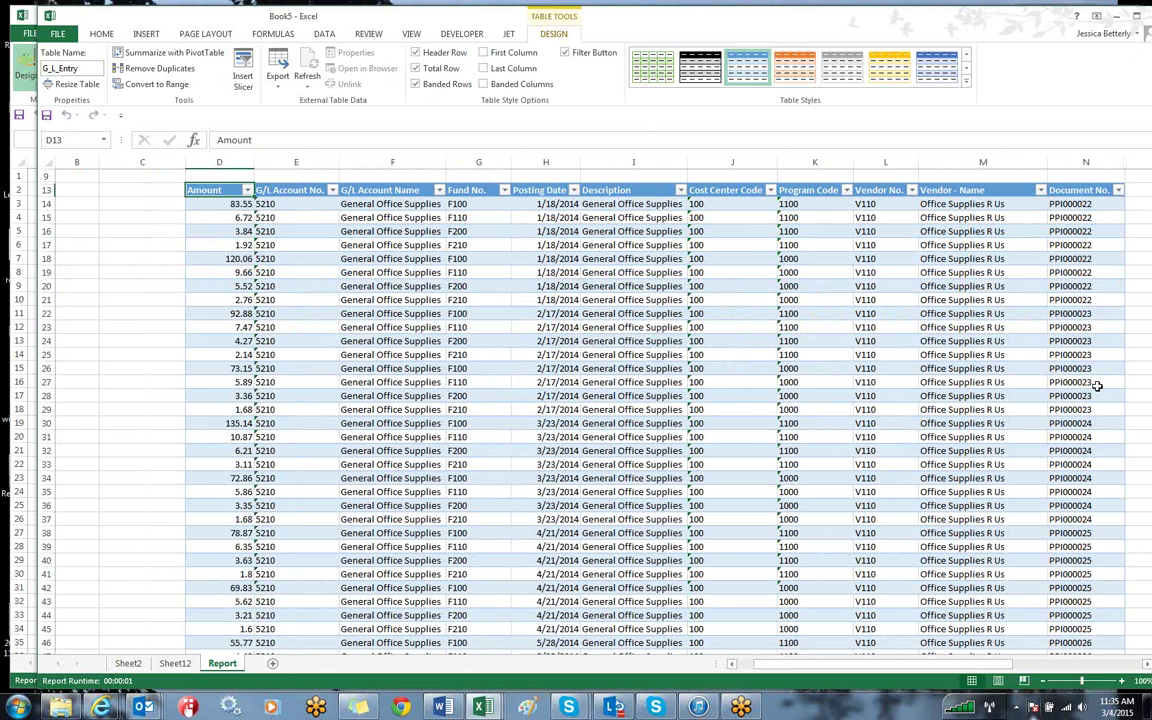
scroll(1100, 419, "up", 2)
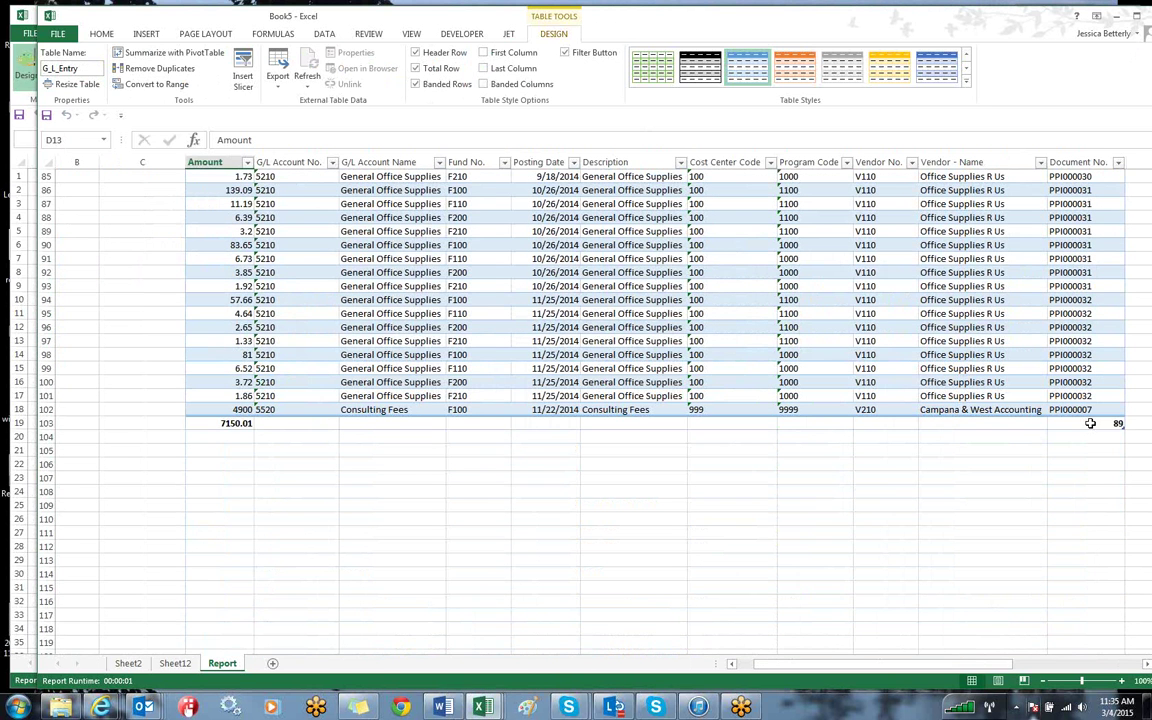
left_click(1100, 423)
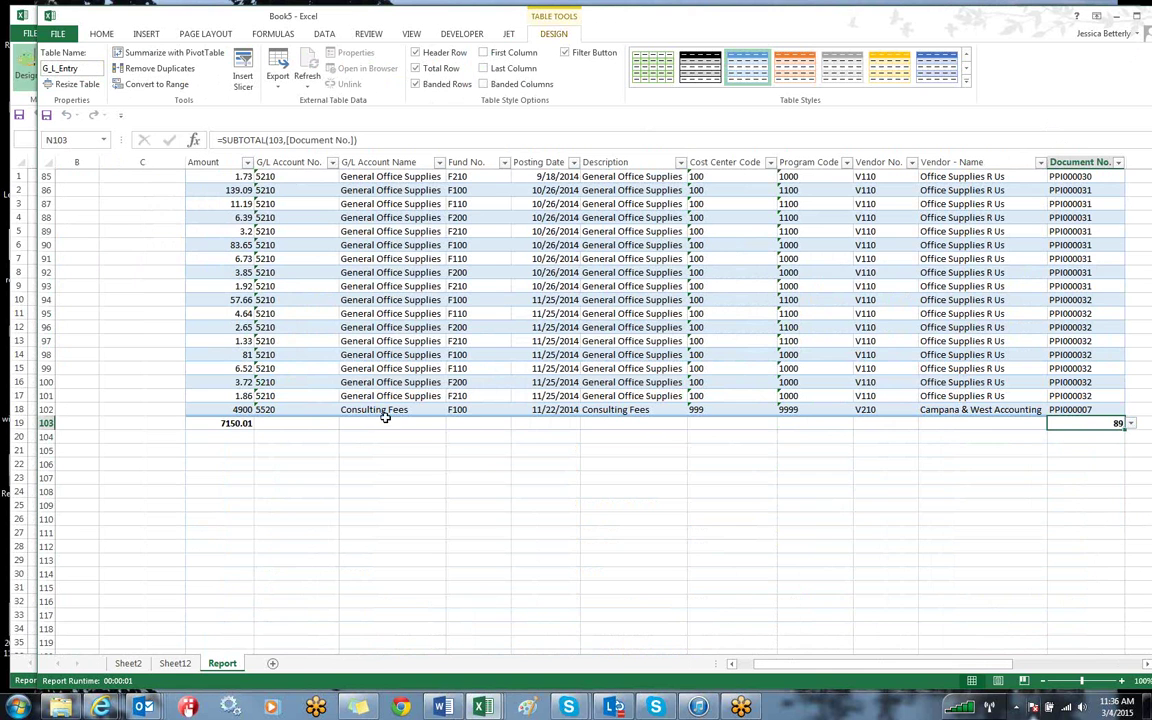
left_click(224, 423)
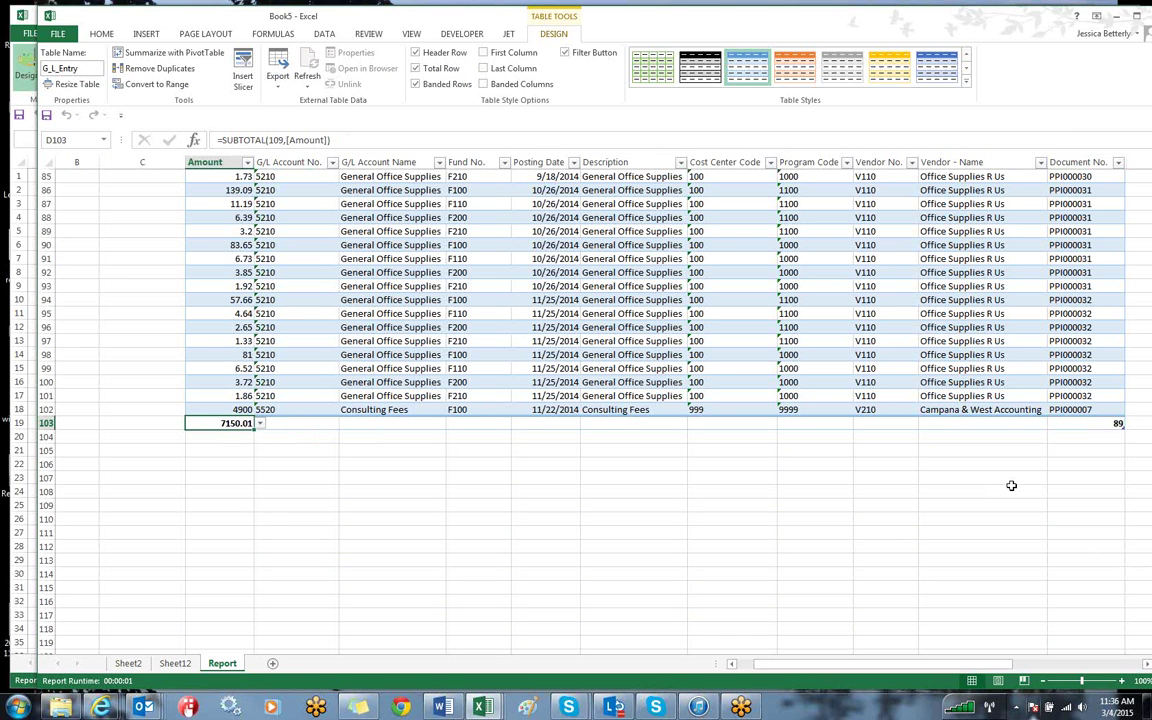
Step: Filter the Program Code column to 1000 only, bringing the Amount total to 1197.31
scroll(1008, 483, "up", 6)
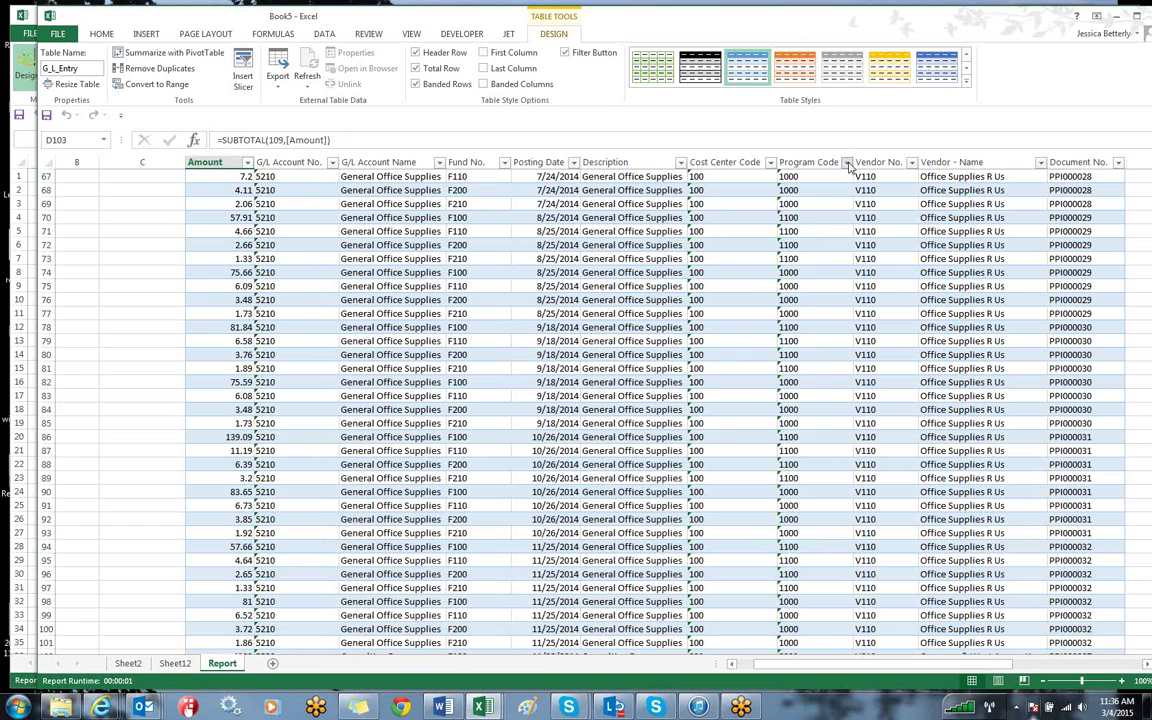
left_click(846, 163)
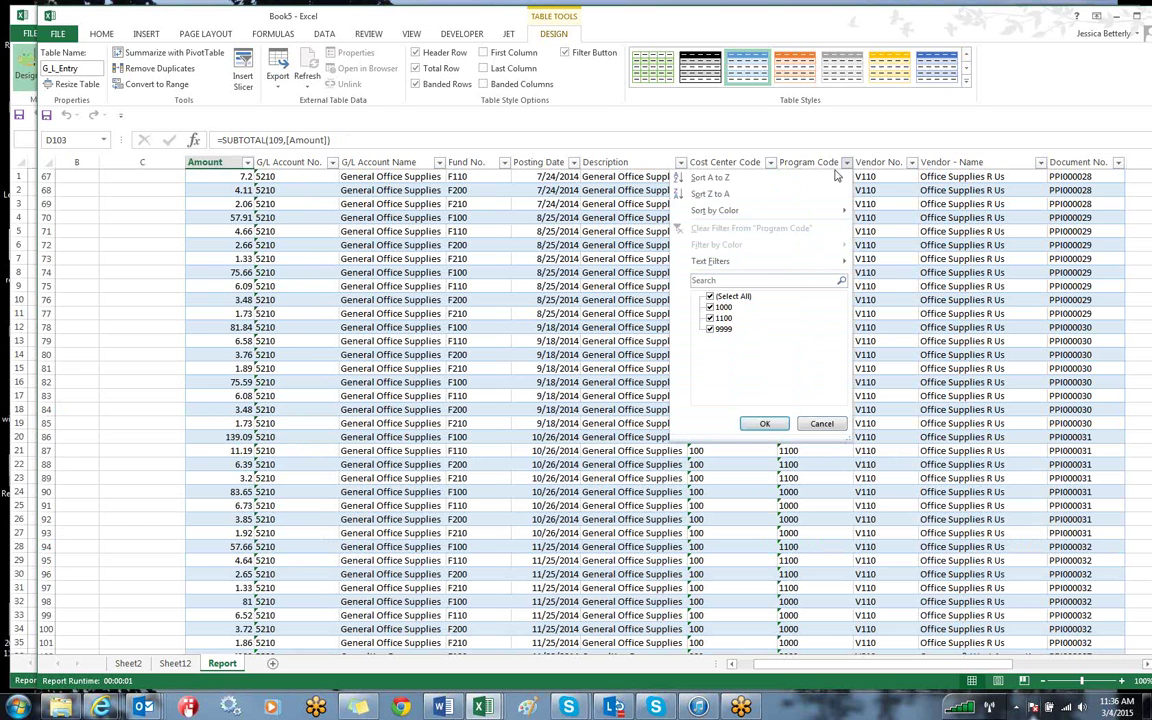
left_click(710, 297)
left_click(710, 308)
left_click(765, 423)
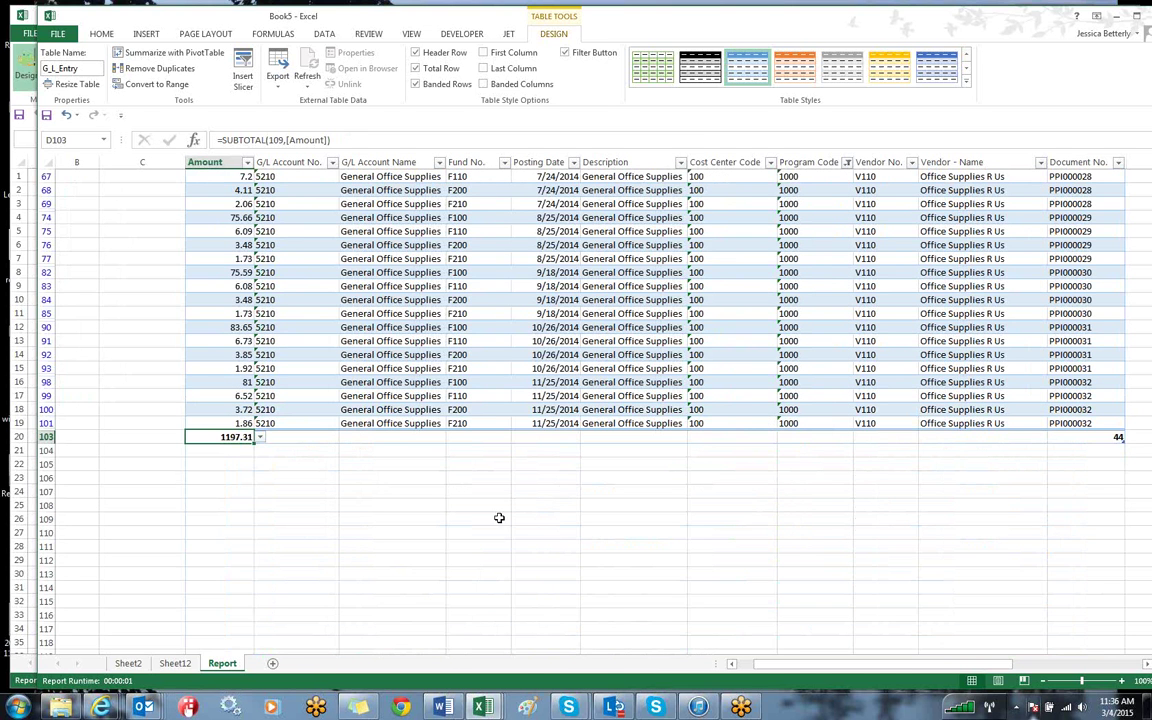
Step: Look over the Sheet12 vendor pivot table and select both vendor names
left_click(136, 666)
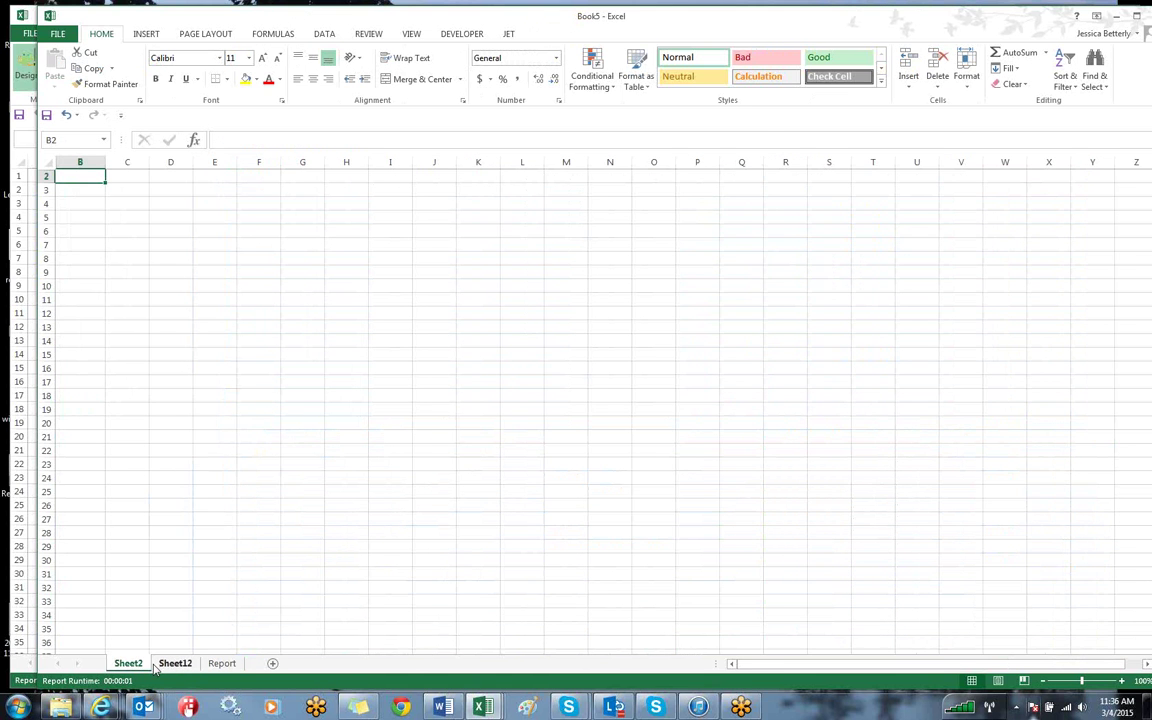
left_click(174, 664)
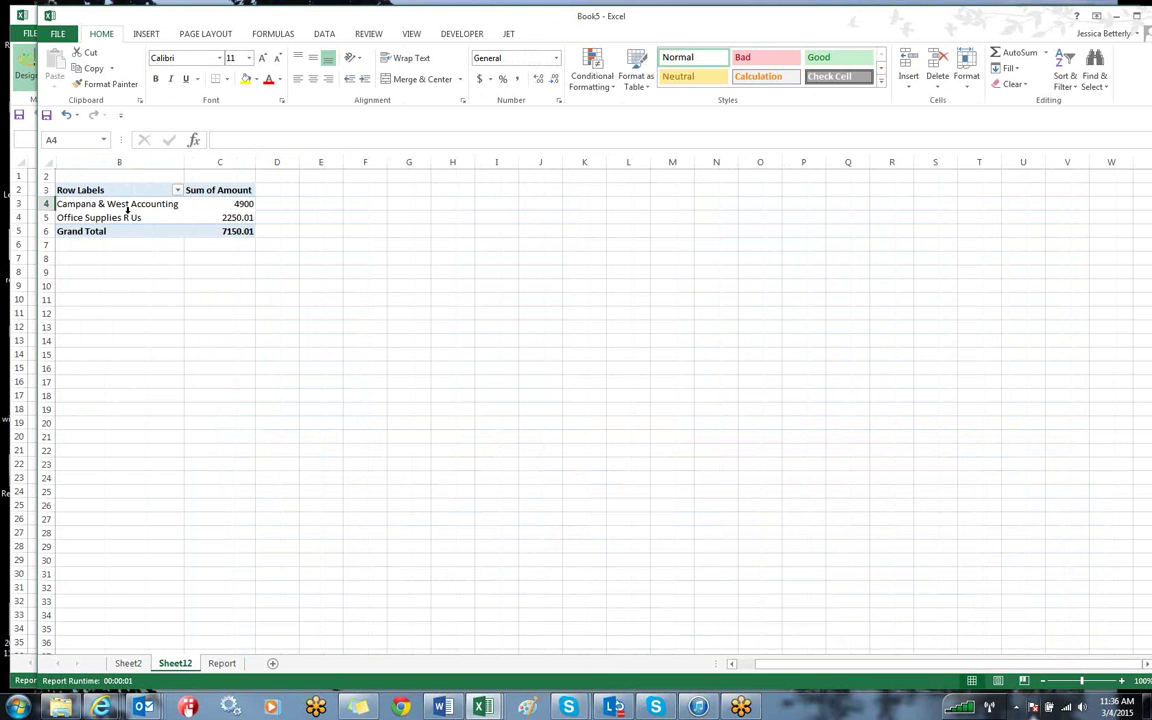
left_click_drag(127, 217, 127, 206)
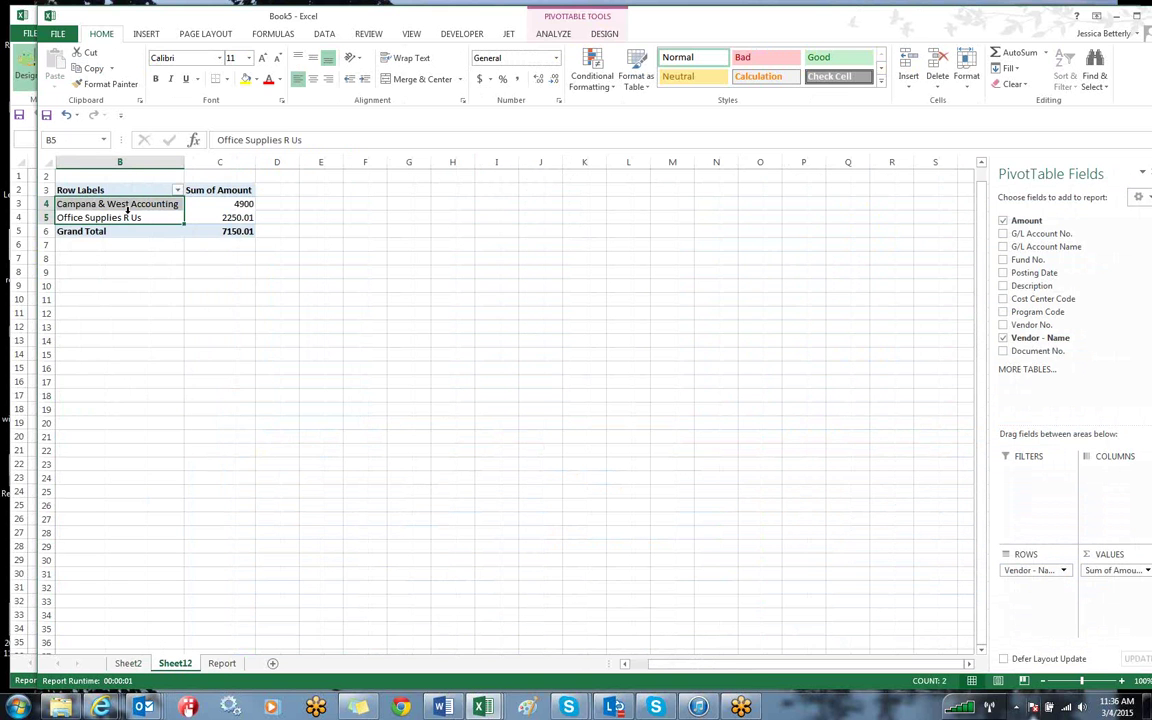
Step: Restore all program codes on the Report sheet so it totals 7150.01, matching Sheet12
left_click(222, 664)
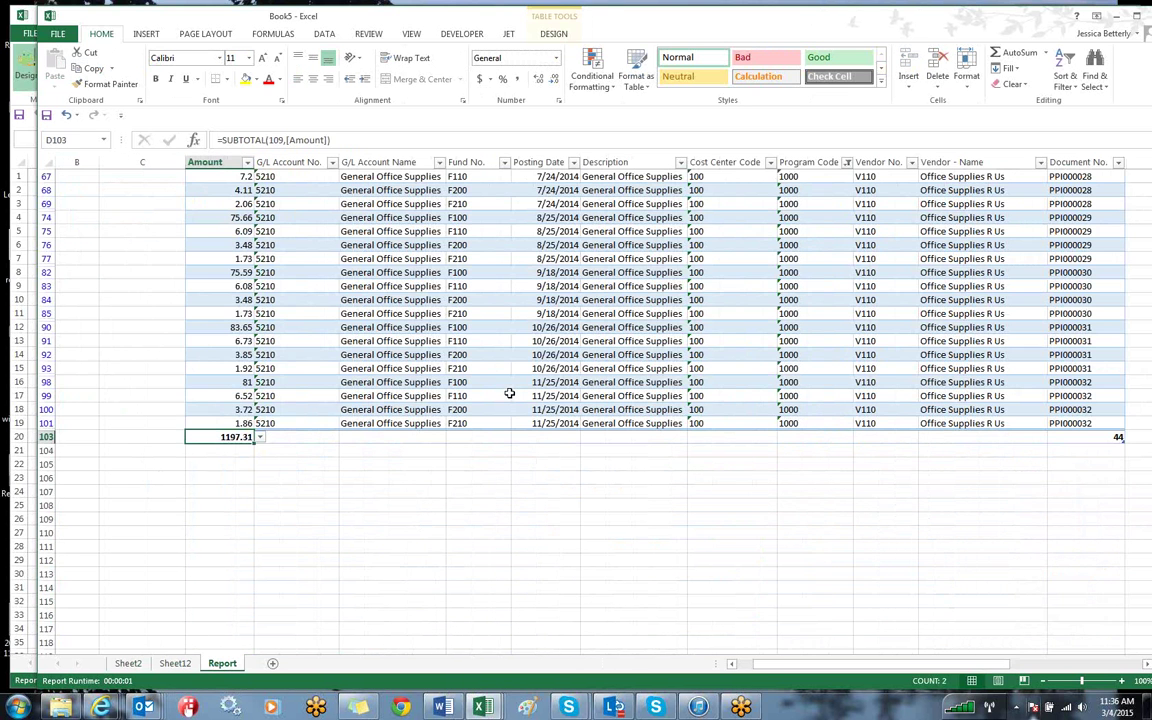
left_click(846, 162)
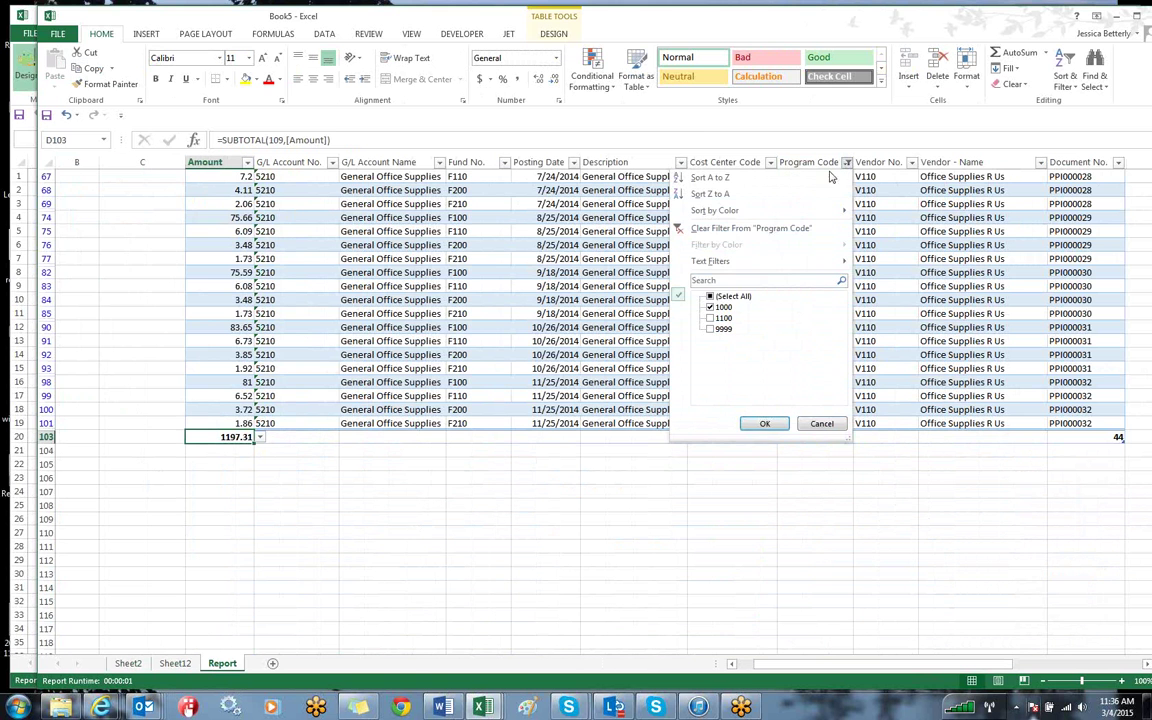
left_click(764, 423)
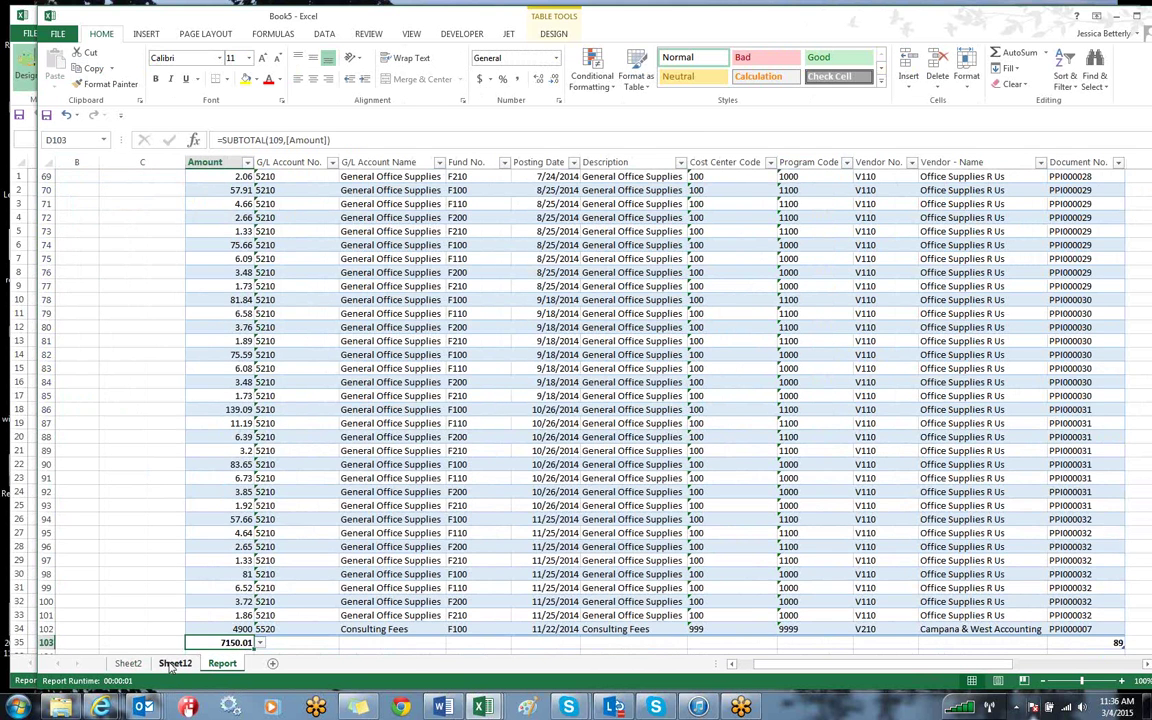
left_click(175, 663)
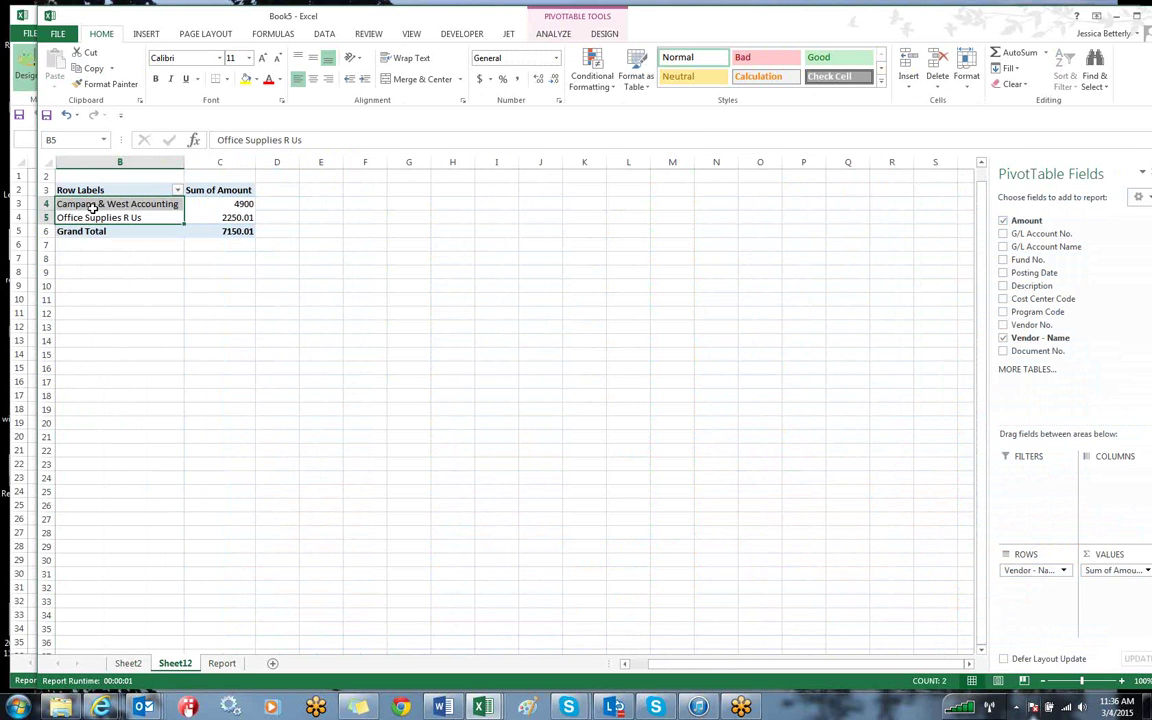
Step: Add Cost Center Code and Program Code to the pivot rows, splitting 2250.01 into 1000 and 1100
left_click(1003, 299)
left_click(1003, 312)
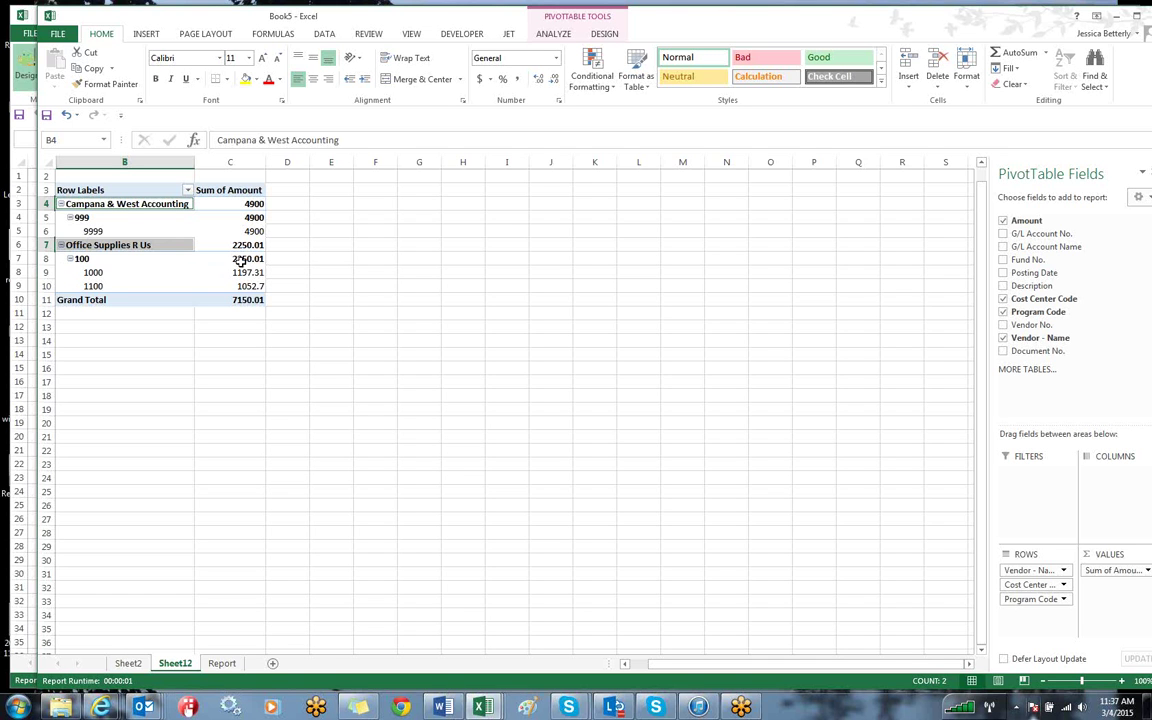
mouse_move(240, 262)
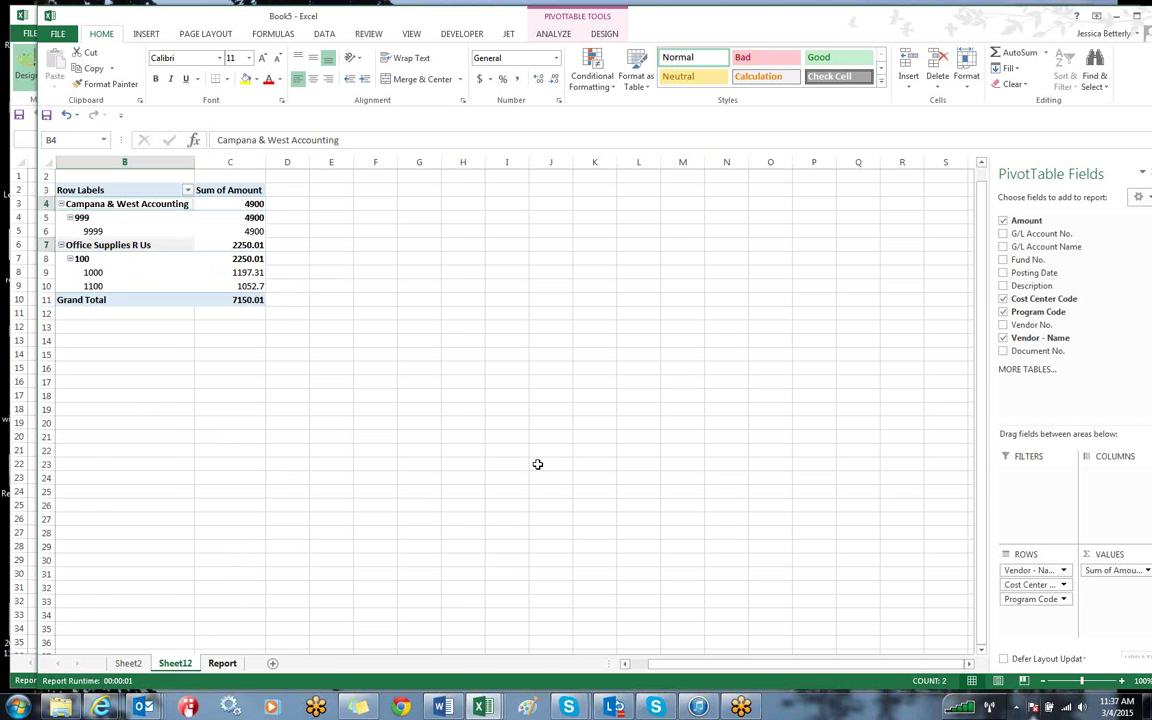
key("ctrl+Page_Down")
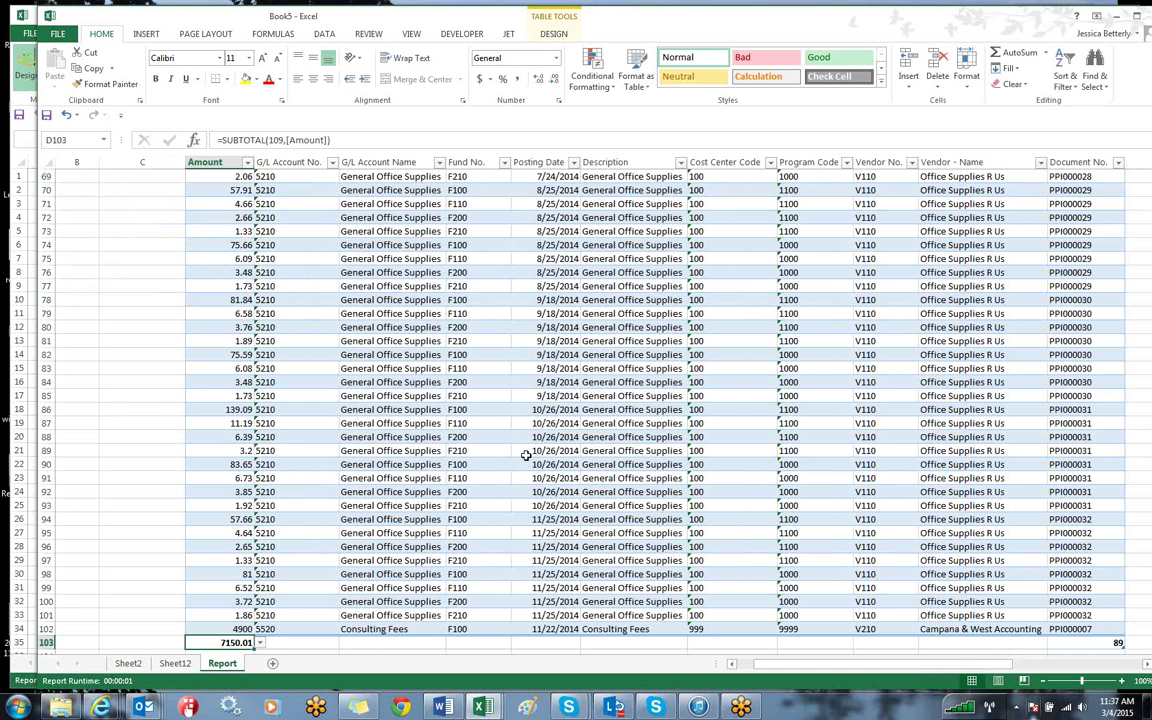
Step: Switch the Report sheet to Jet design mode, exposing the G/L Entry NL Table formula
scroll(526, 456, "up", 6)
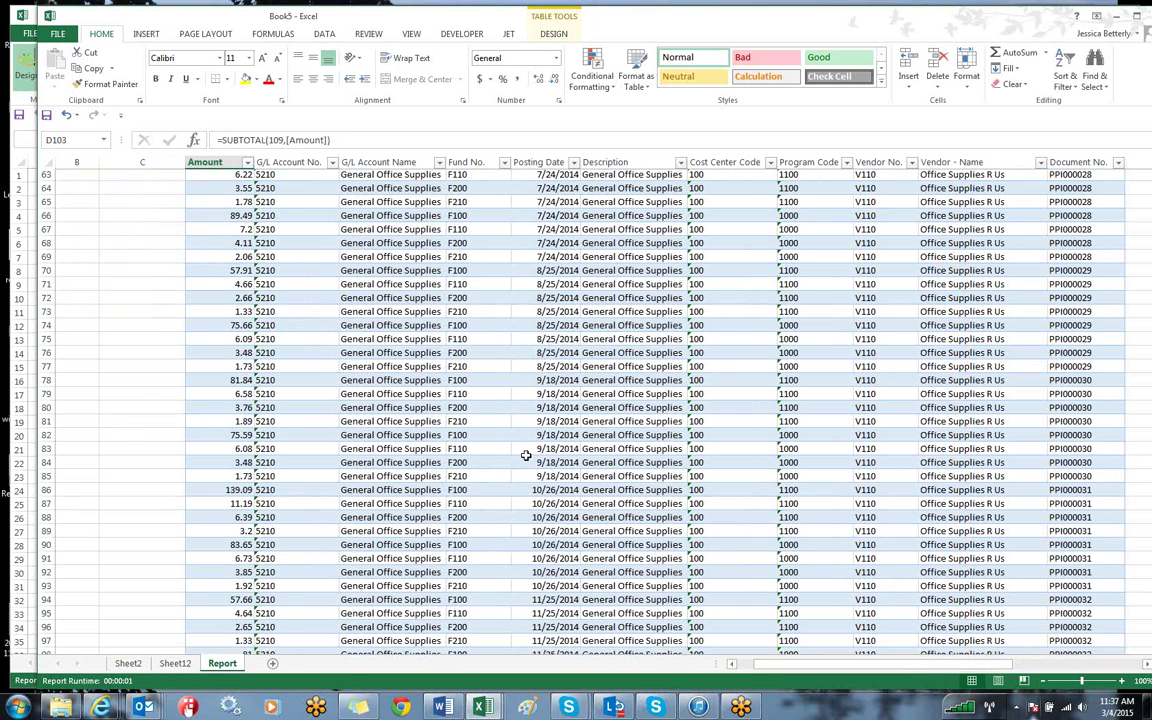
left_click_drag(975, 27, 952, 29)
left_click_drag(1137, 444, 1144, 180)
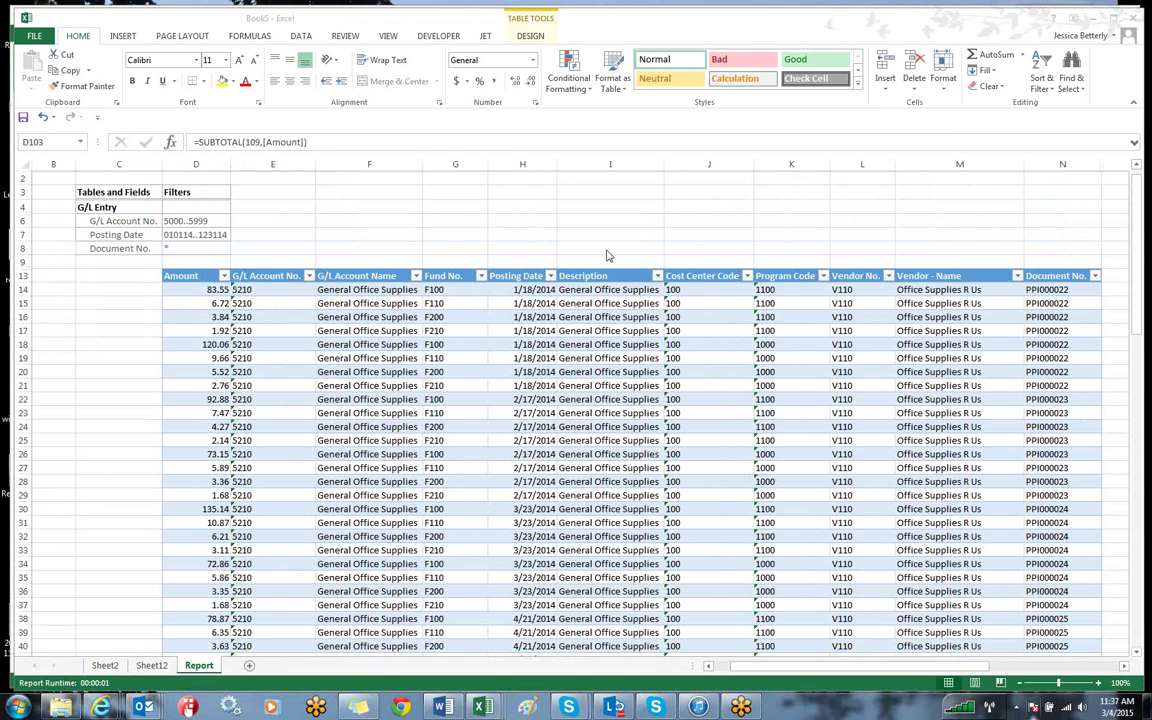
left_click(266, 375)
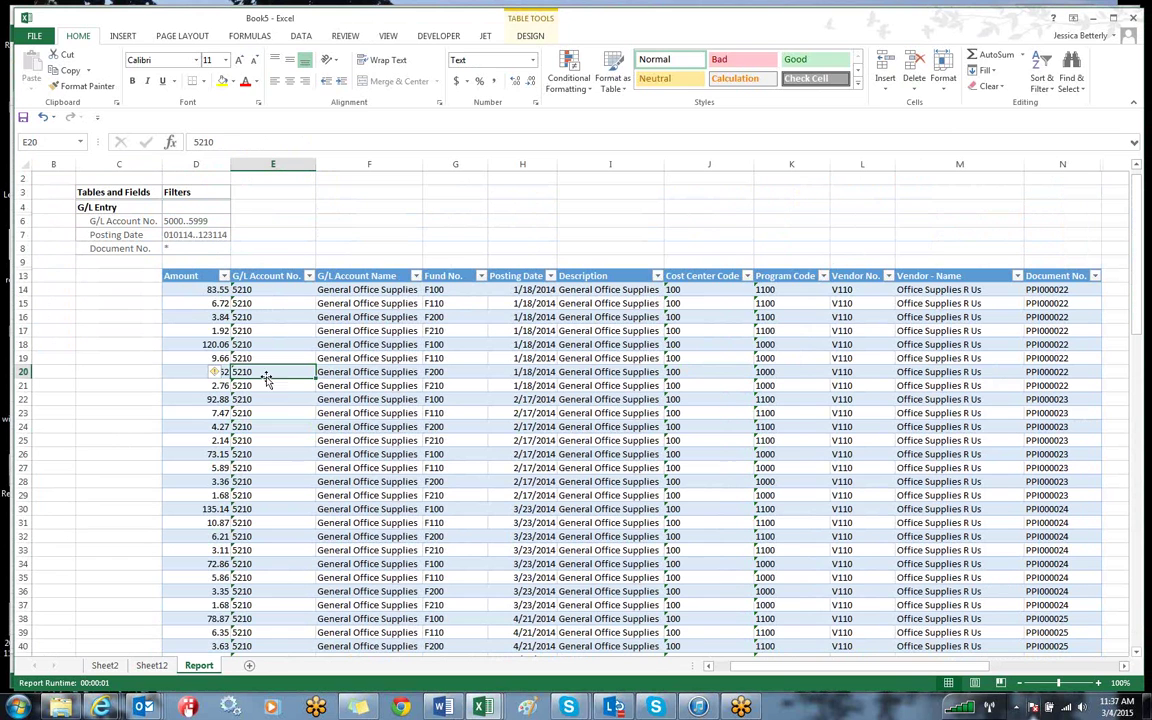
left_click(486, 37)
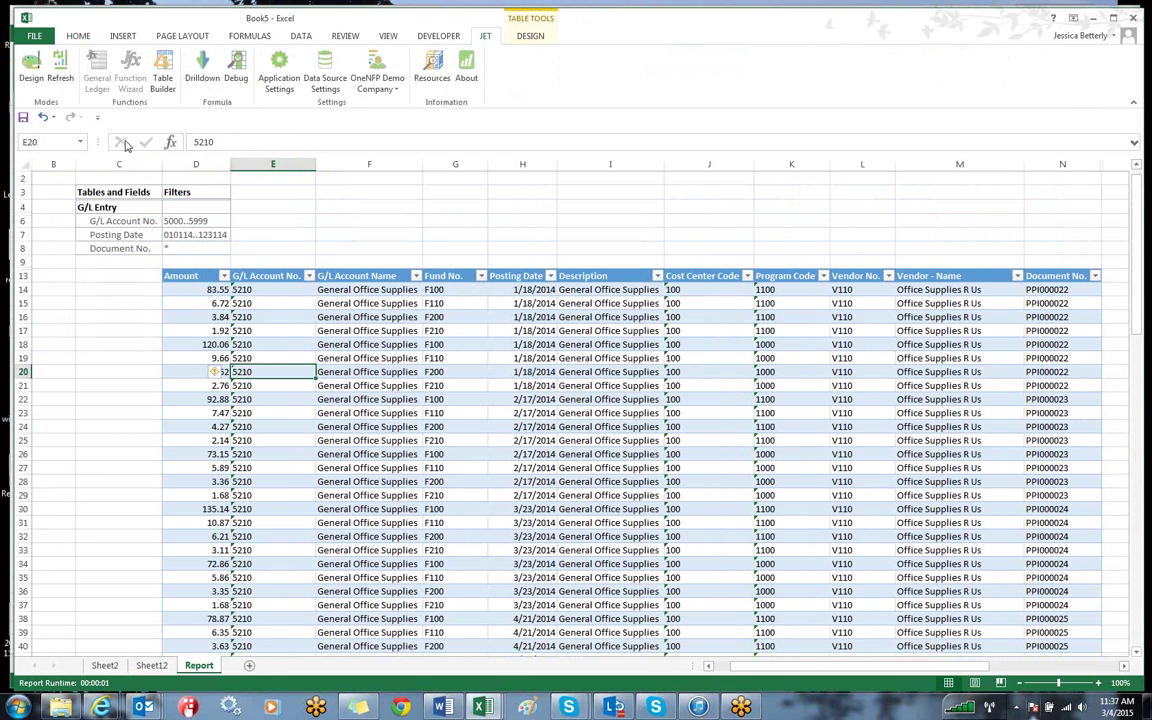
left_click(32, 62)
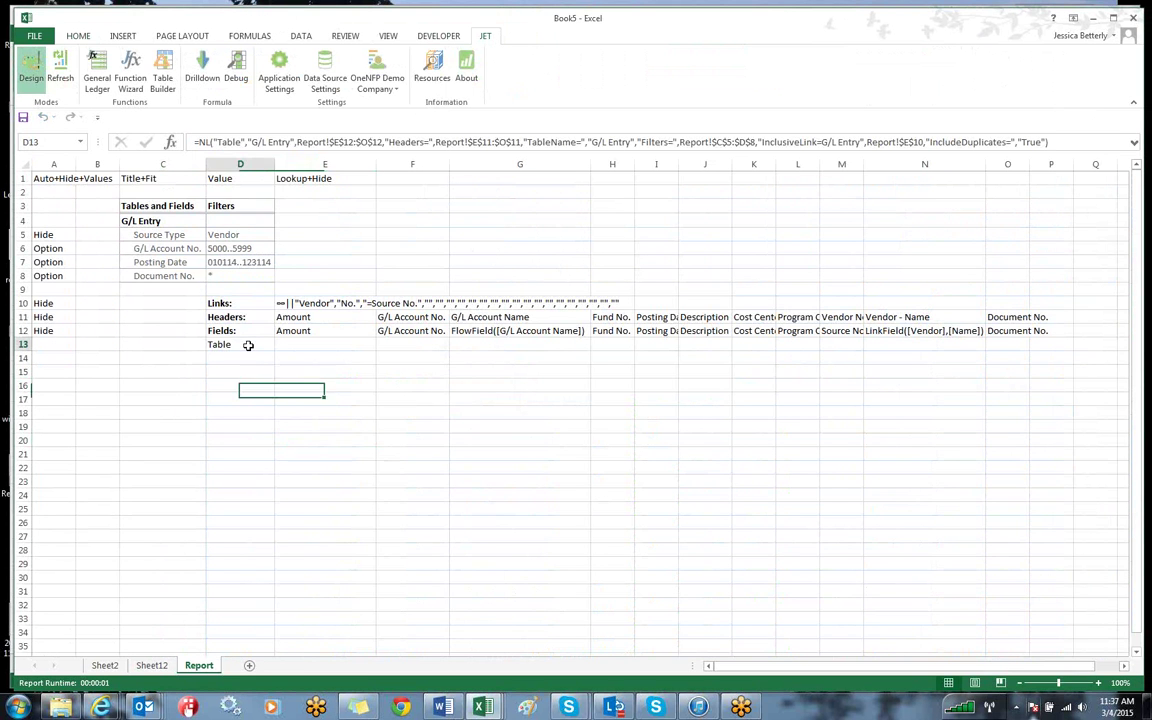
left_click(132, 66)
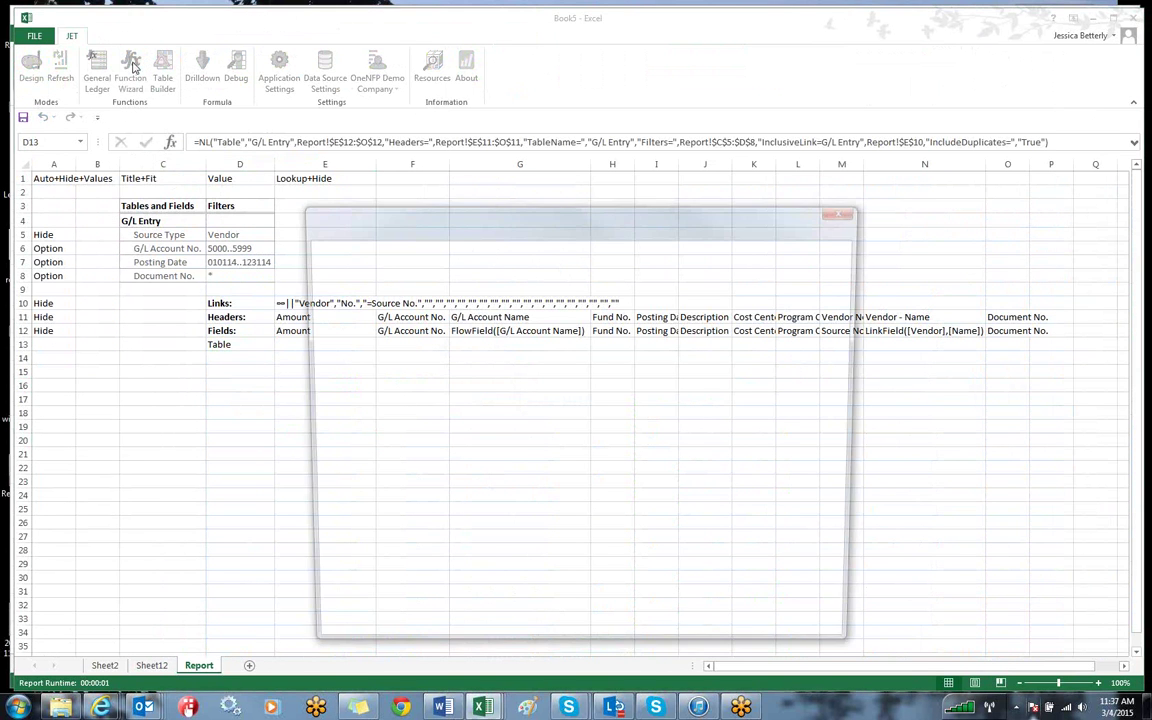
Step: In the Jet Function Wizard, add the HideTotals= keyword with value True and apply it
left_click_drag(520, 157, 521, 131)
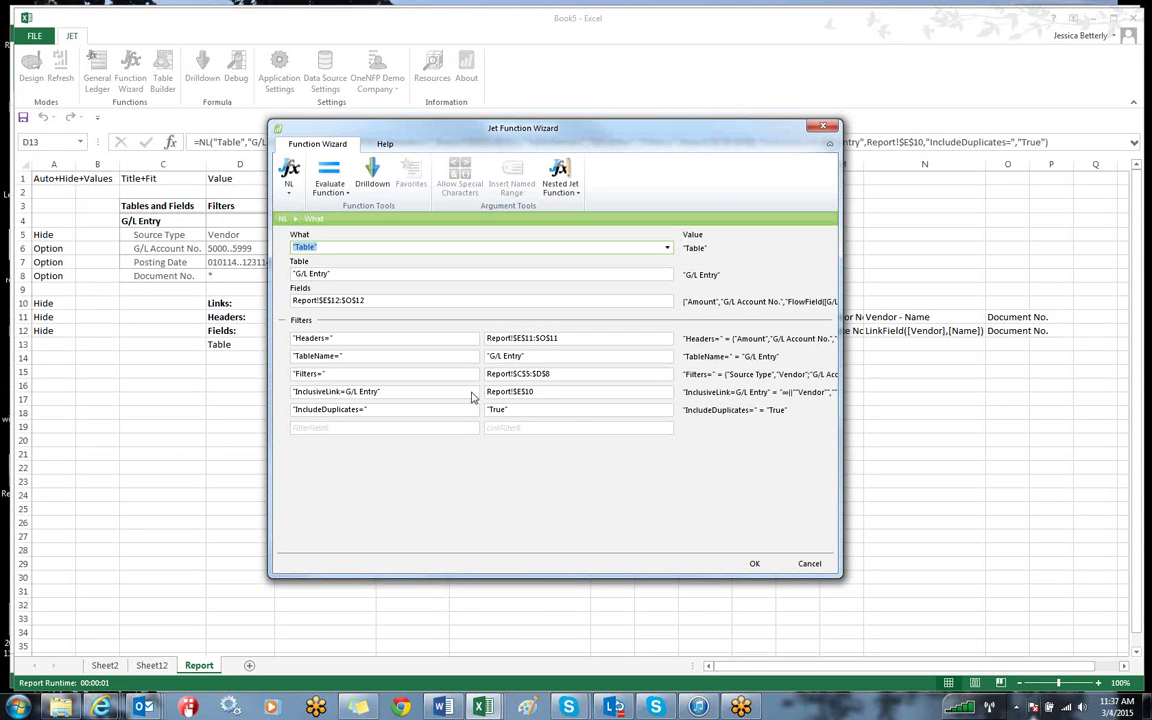
left_click_drag(554, 146, 636, 194)
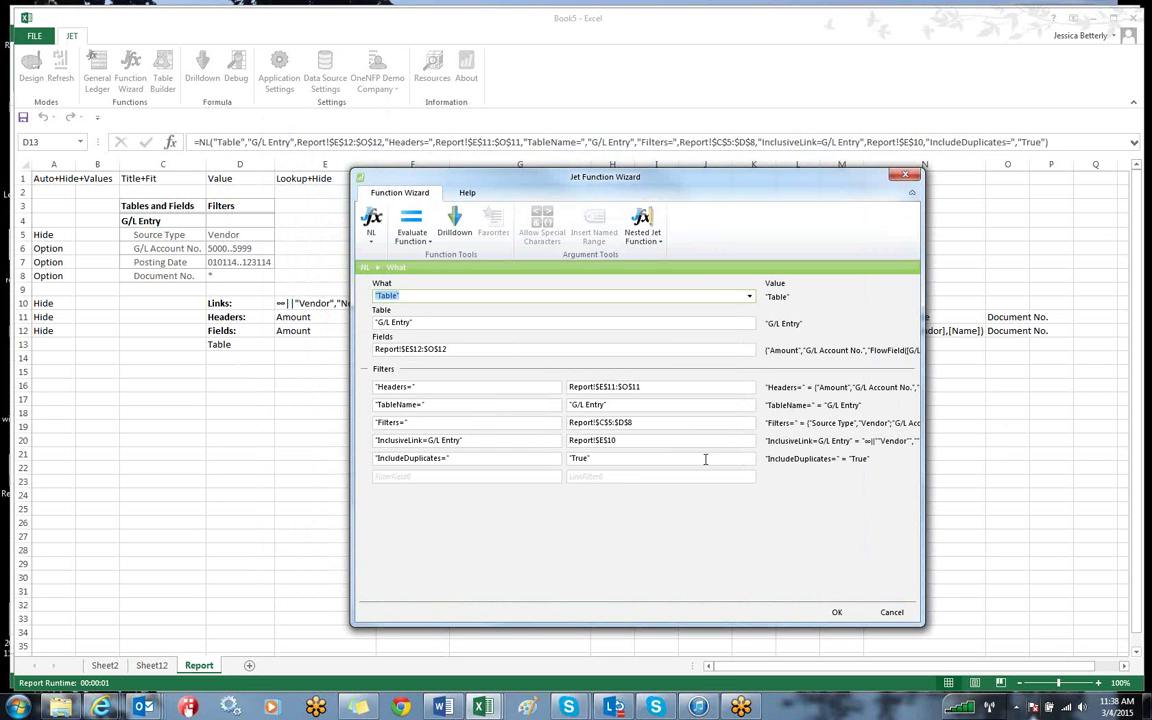
left_click(435, 477)
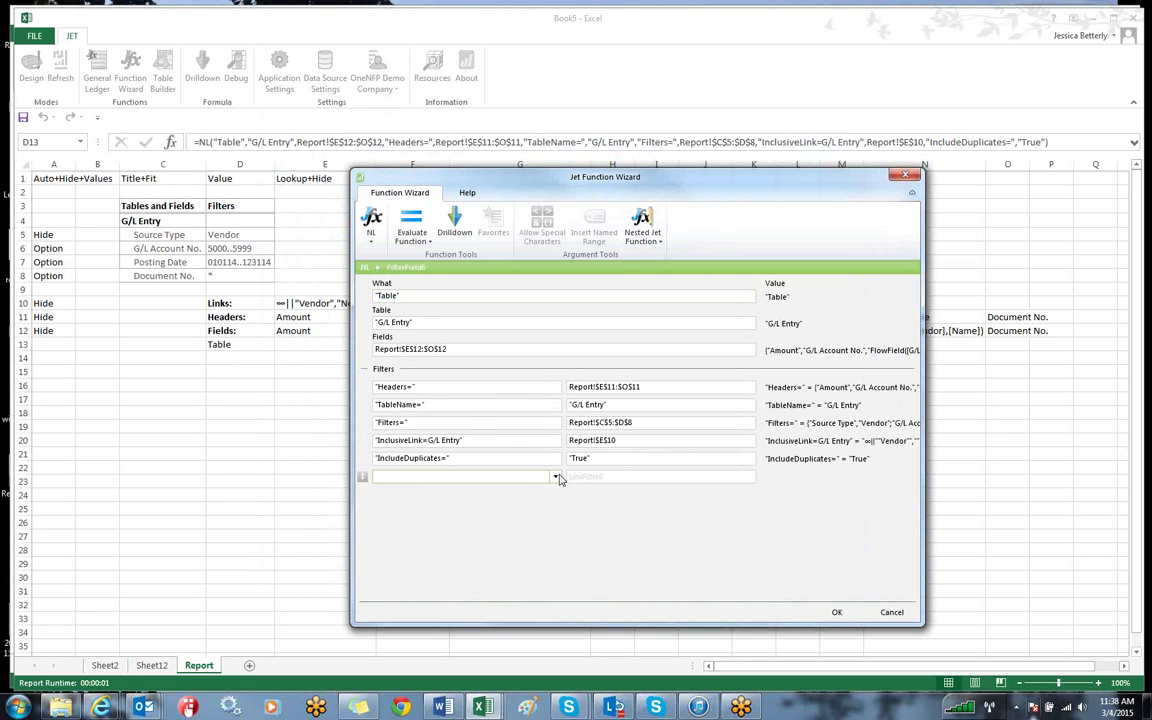
left_click(556, 478)
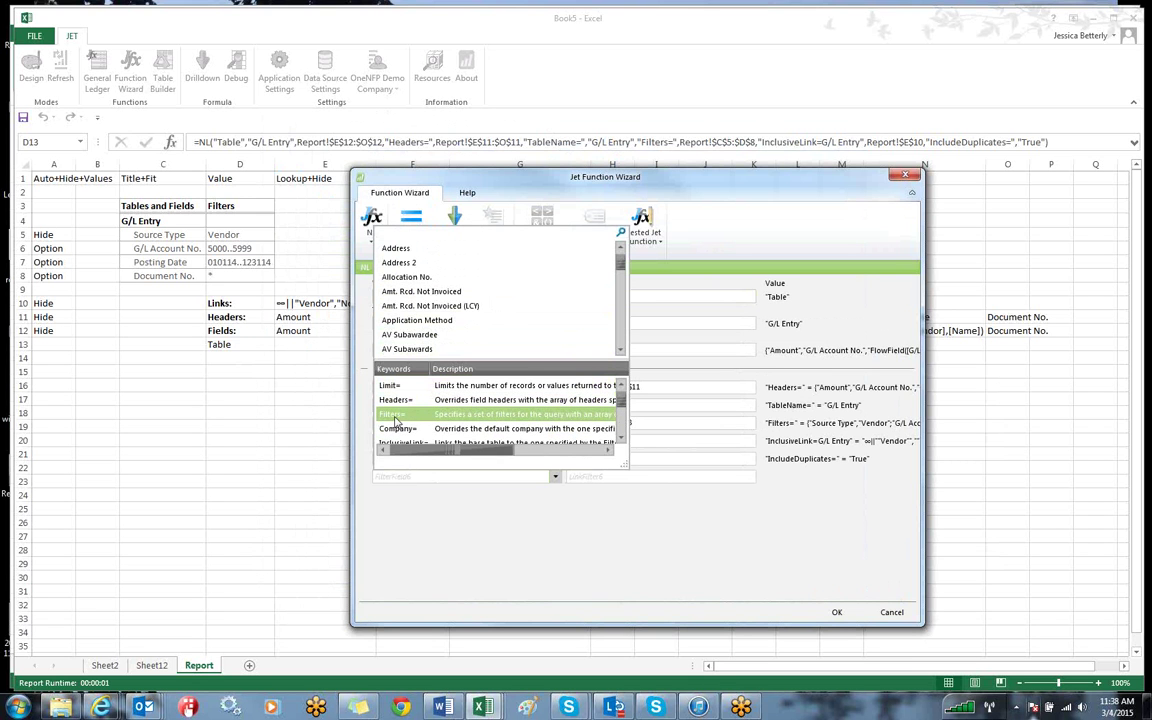
left_click_drag(621, 396, 622, 416)
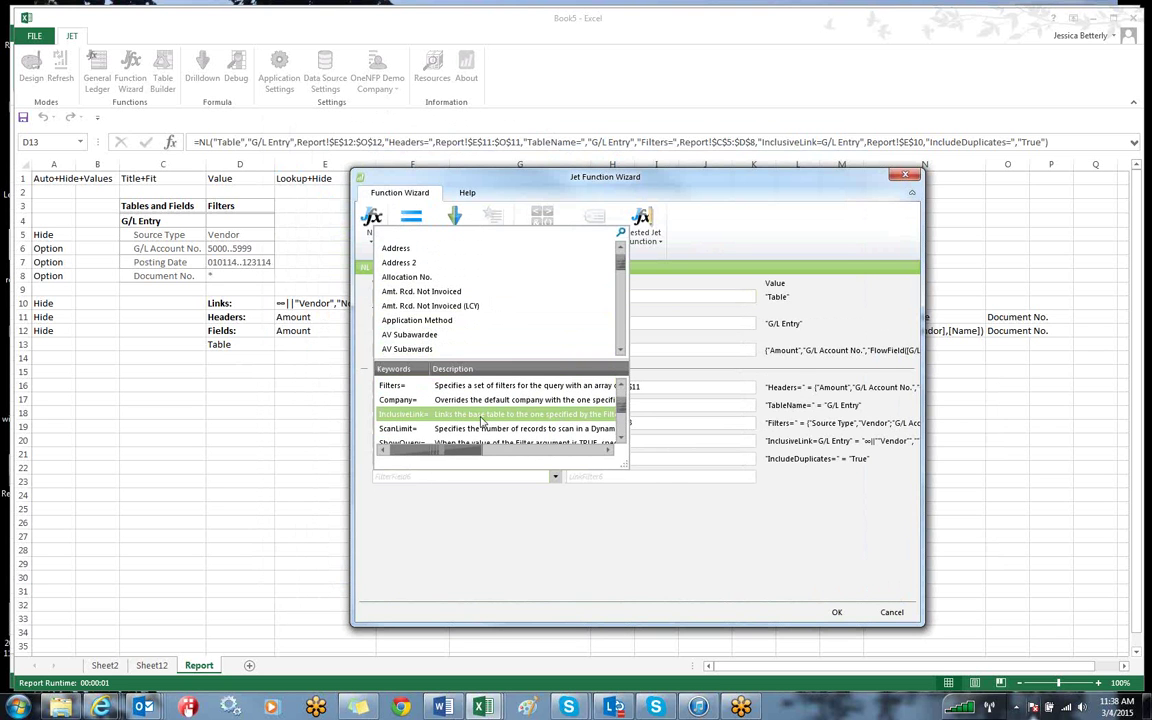
left_click_drag(626, 463, 879, 553)
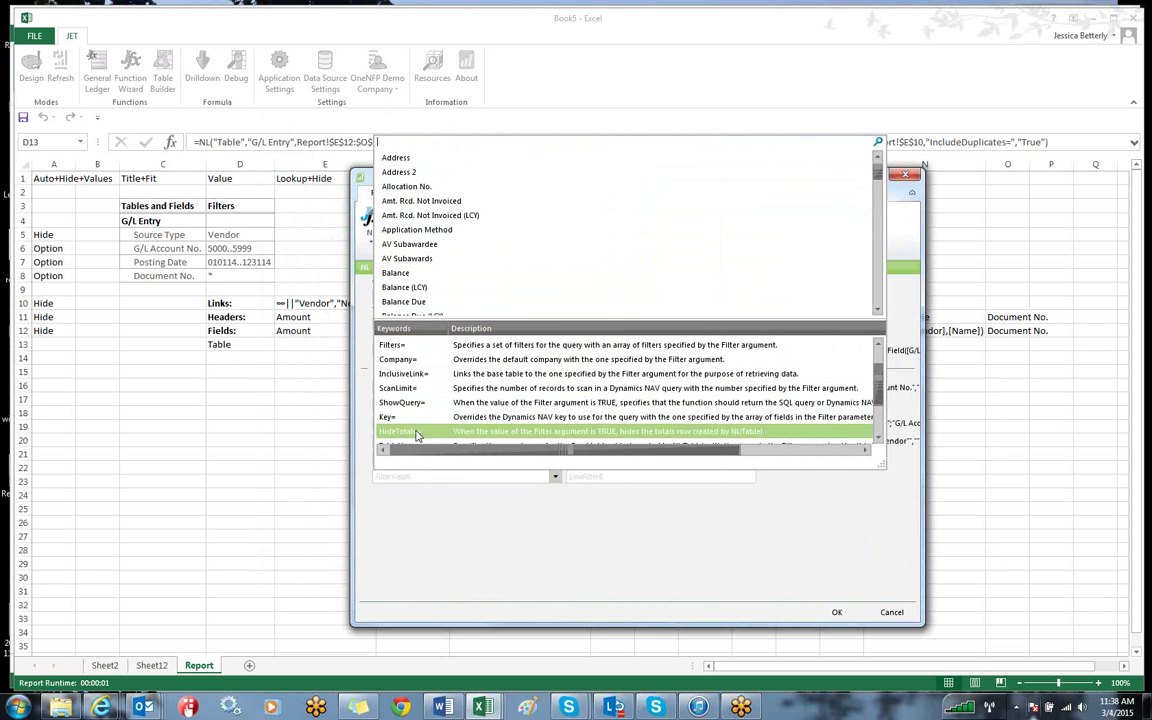
scroll(415, 435, "down", 3)
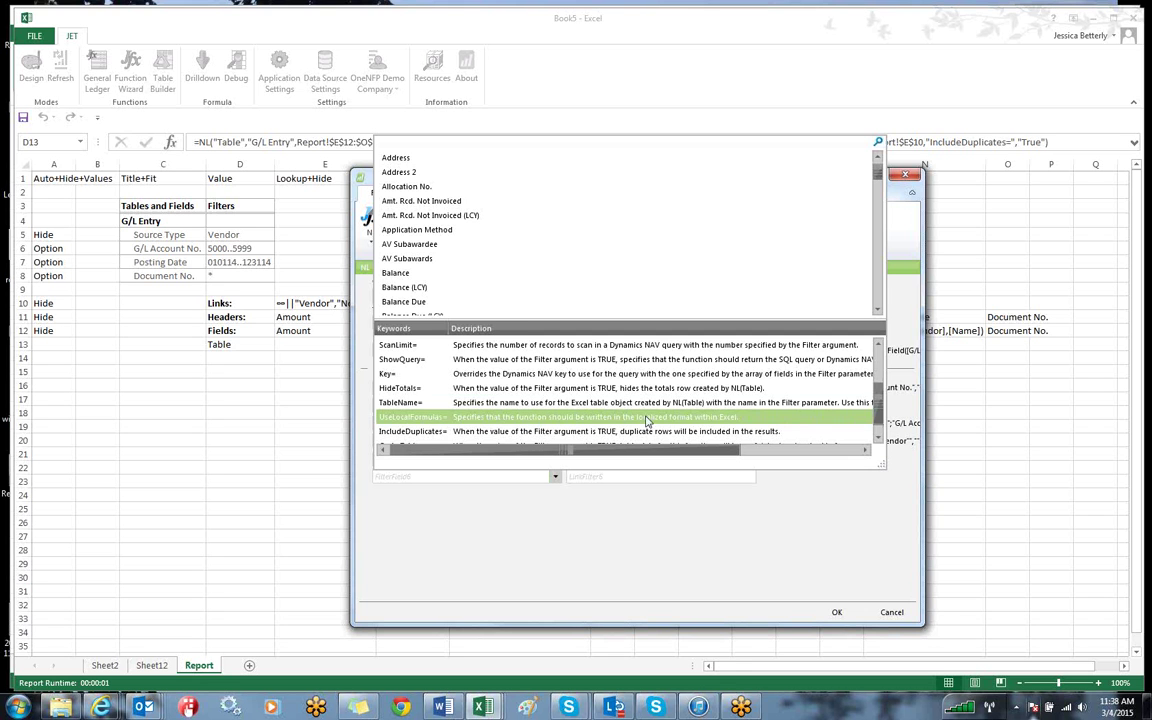
left_click(407, 390)
left_click(597, 477)
left_click(750, 478)
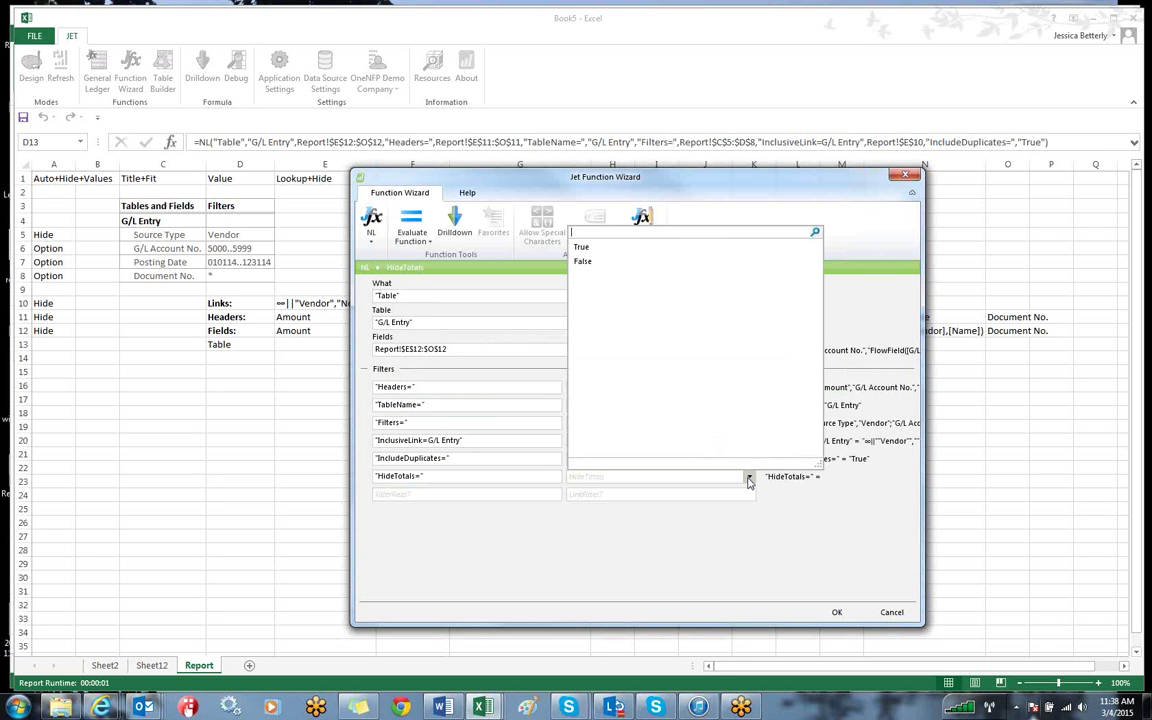
left_click(580, 251)
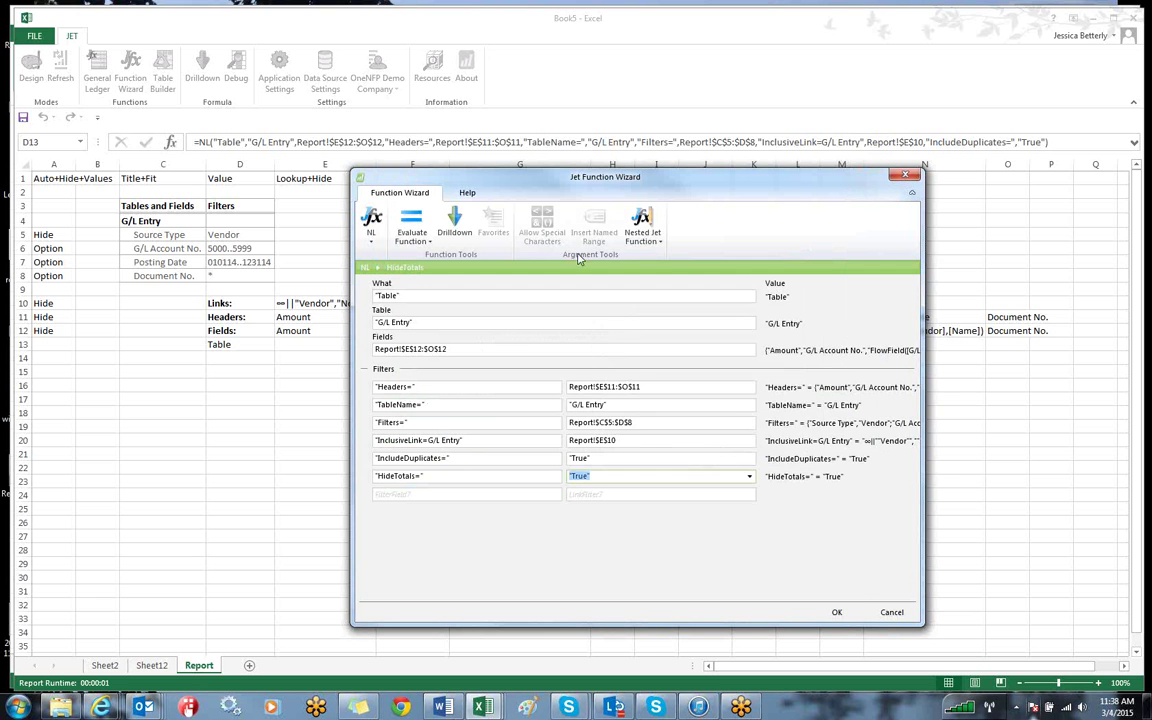
left_click(837, 613)
Step: Refresh and run the report, then scroll through the G/L Entry results with their Vendor - Name
left_click(62, 63)
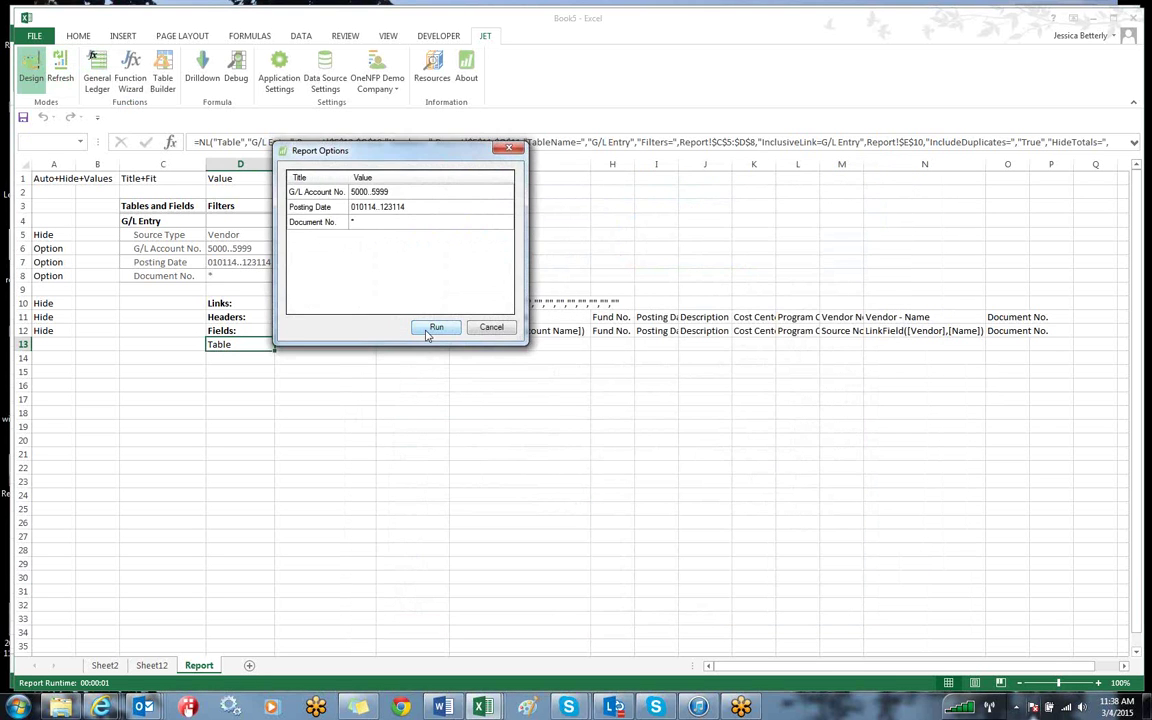
left_click(432, 330)
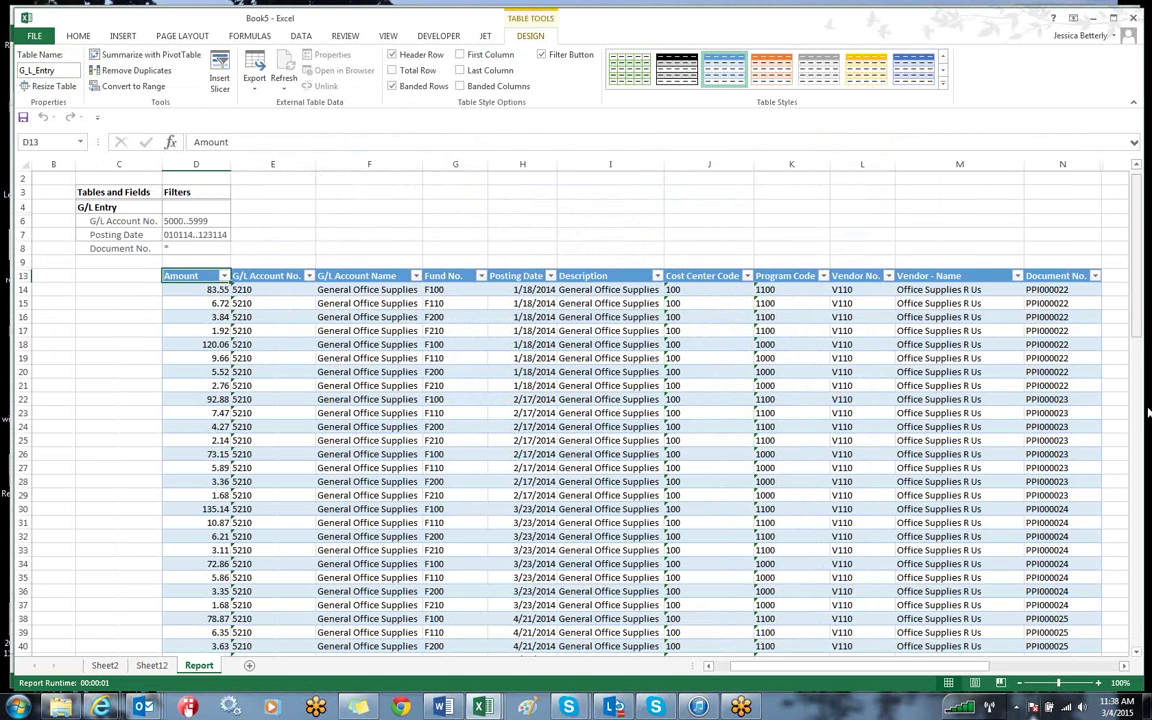
scroll(1148, 412, "down", 13)
scroll(640, 412, "down", 7)
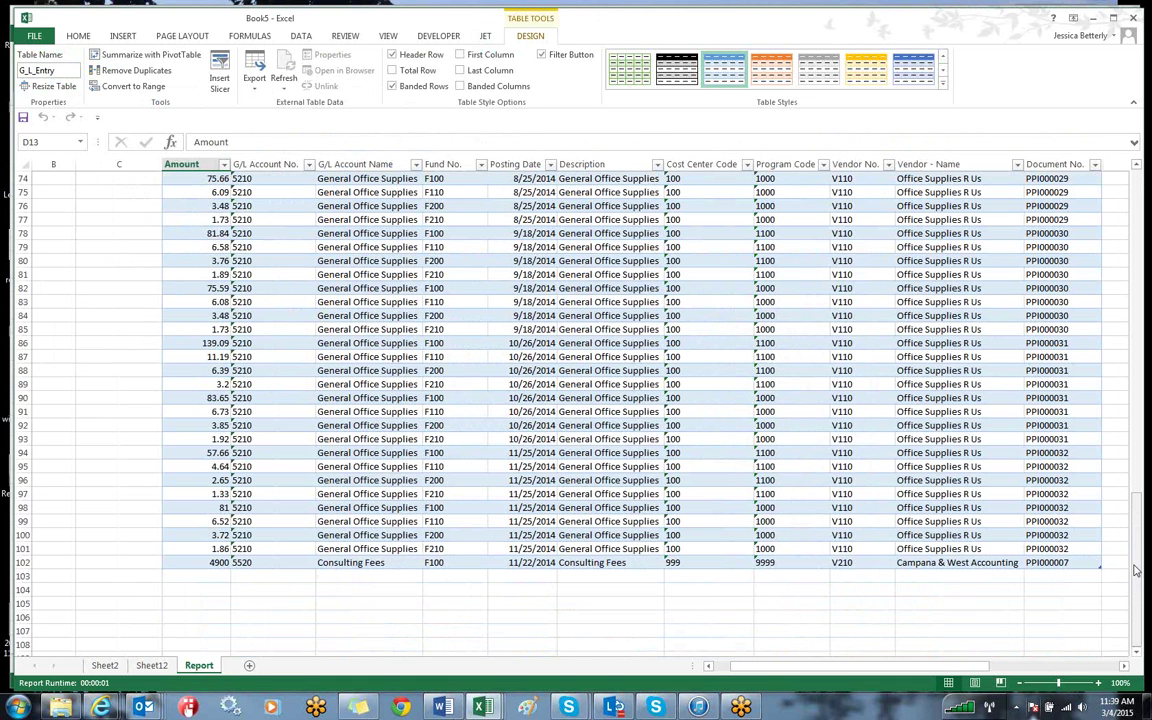
left_click_drag(1137, 561, 1137, 240)
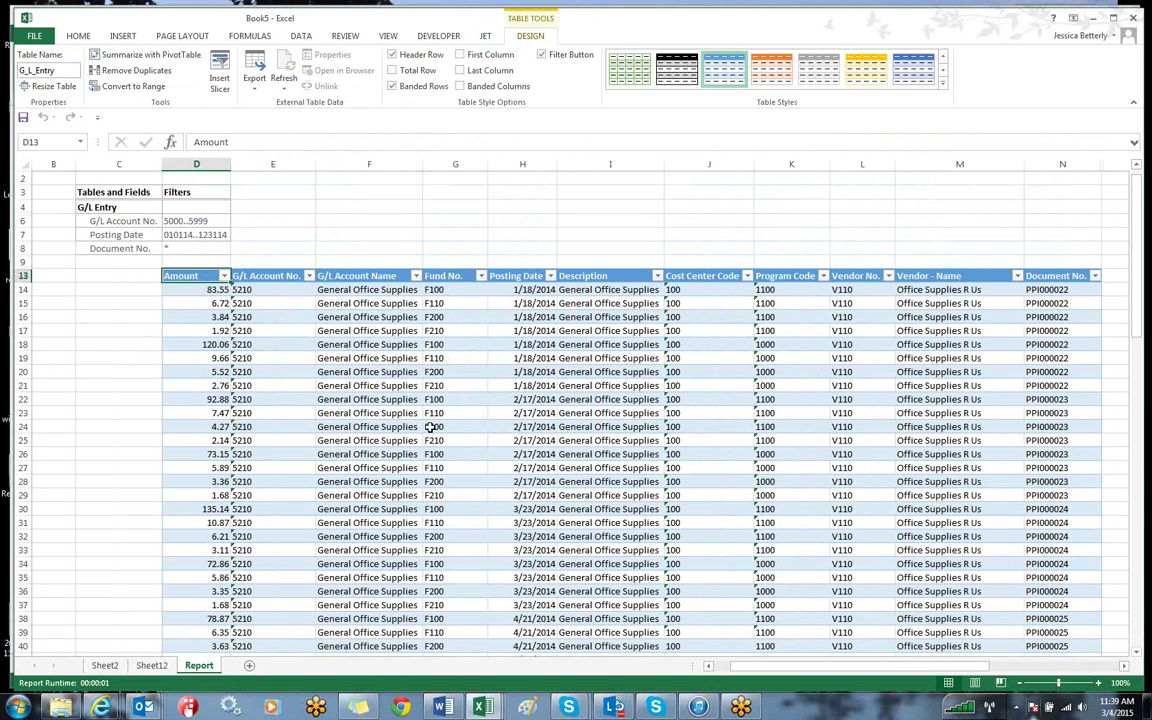
left_click(1134, 18)
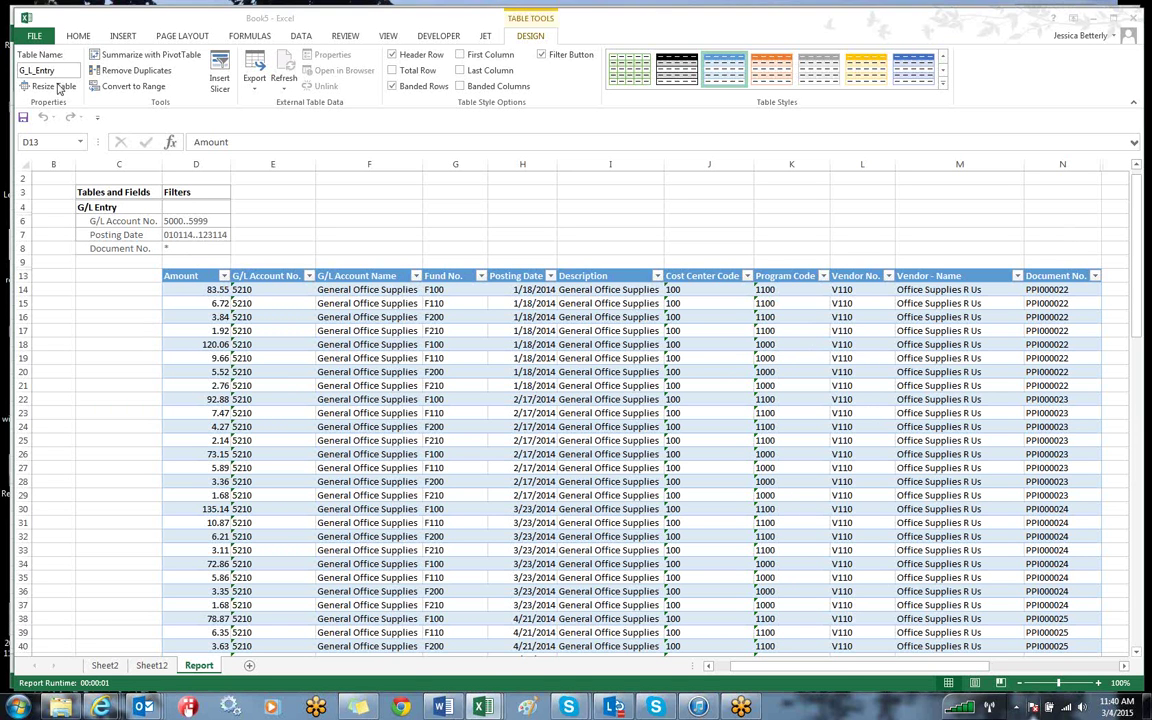
left_click(37, 36)
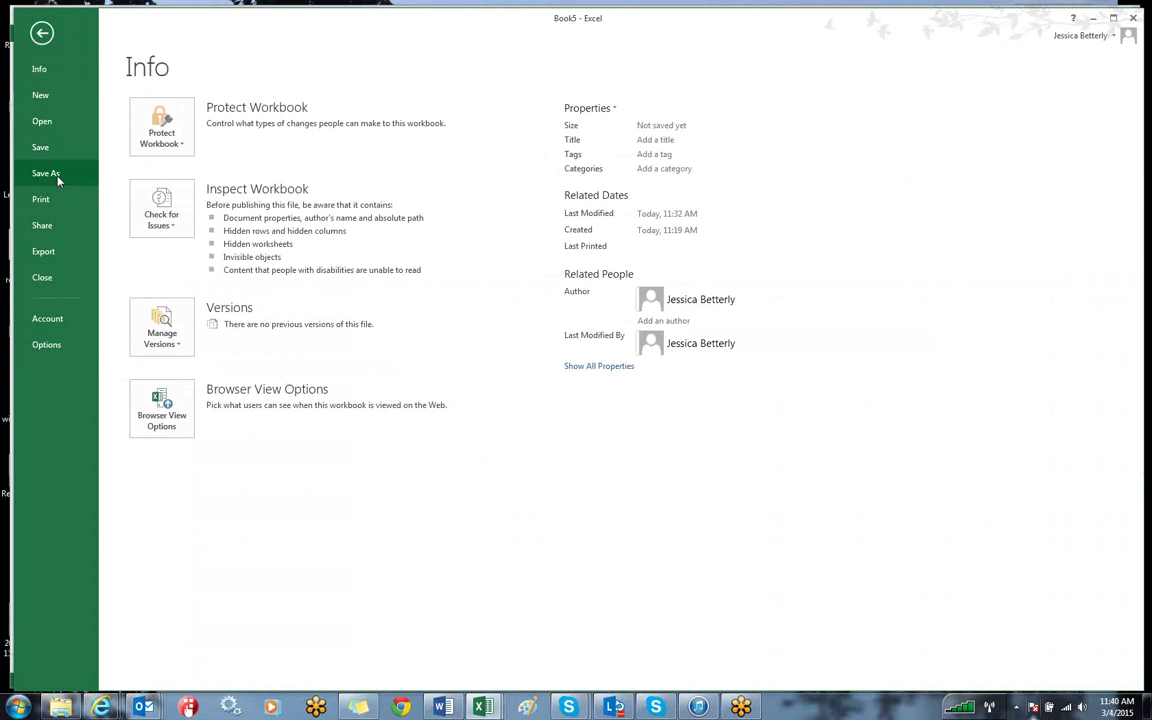
Step: Save the workbook to the Desktop as a new .xlsx report file, then close both Excel windows
left_click(46, 172)
left_click(188, 245)
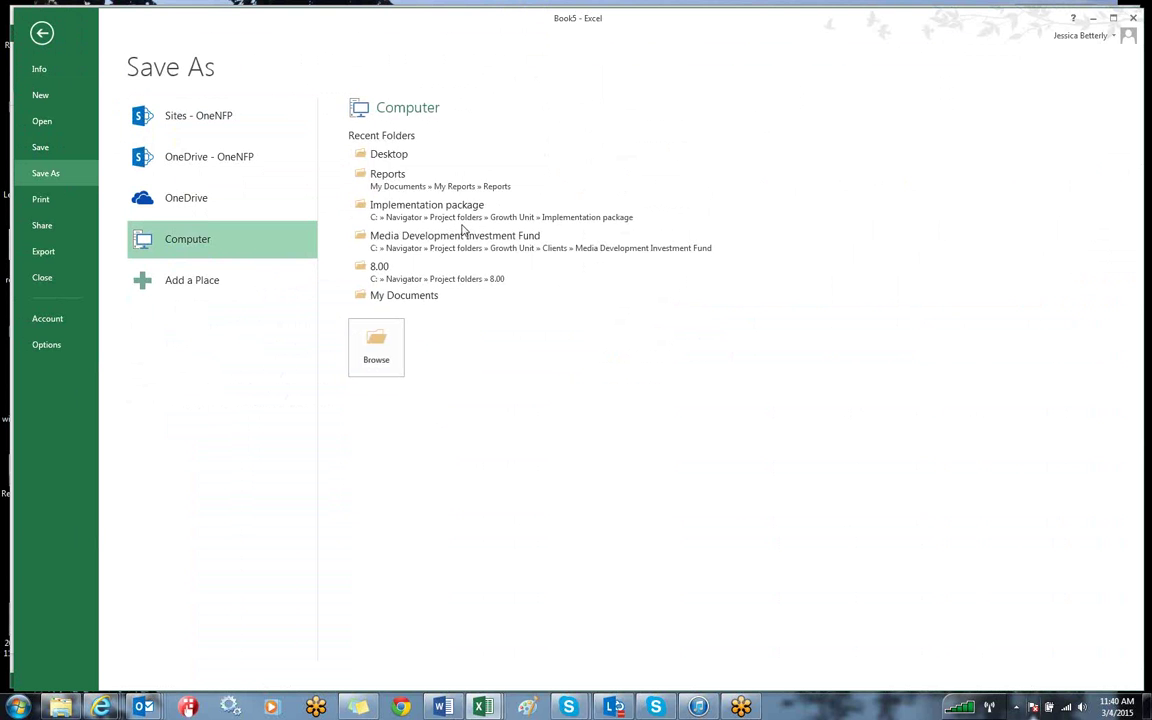
left_click(395, 158)
type("Jessica's New REp")
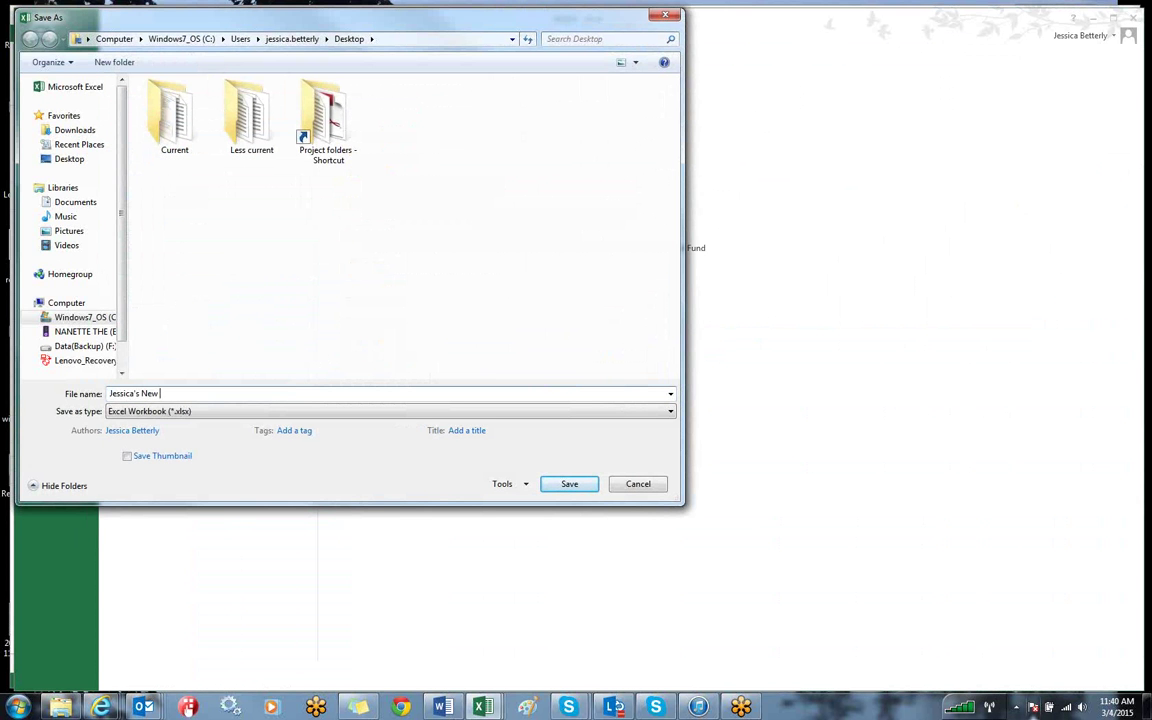
key("BackSpace")
key("BackSpace")
key("BackSpace")
type("Report")
left_click(567, 483)
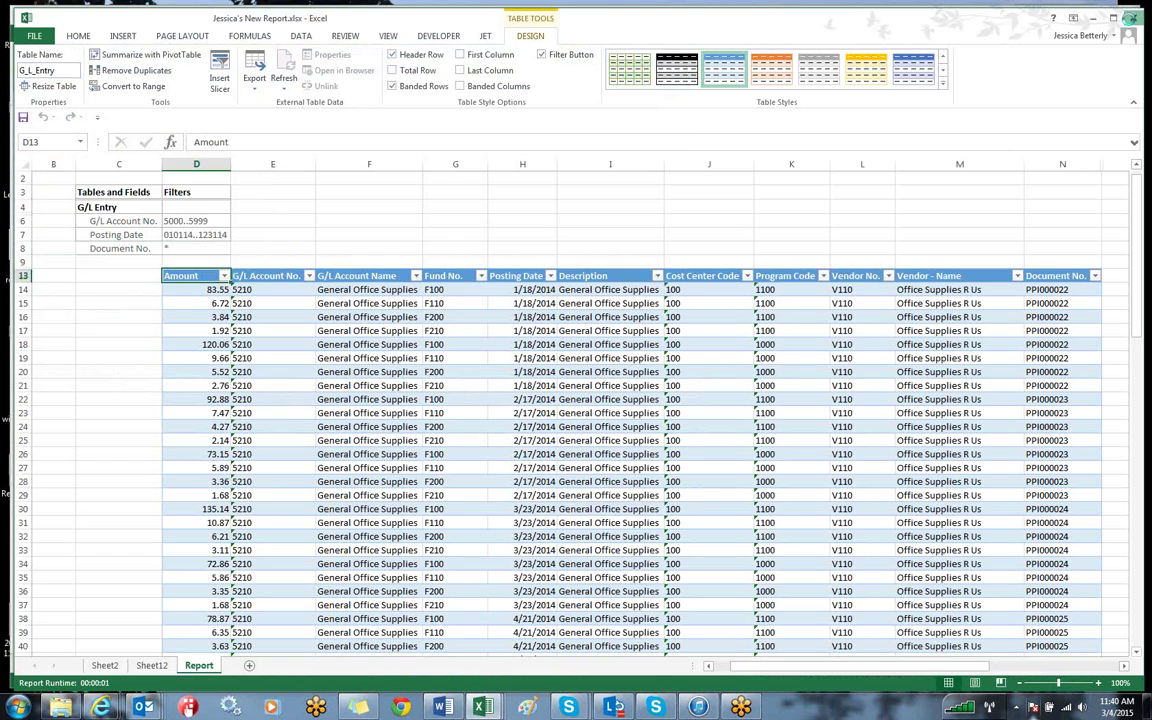
left_click(1131, 20)
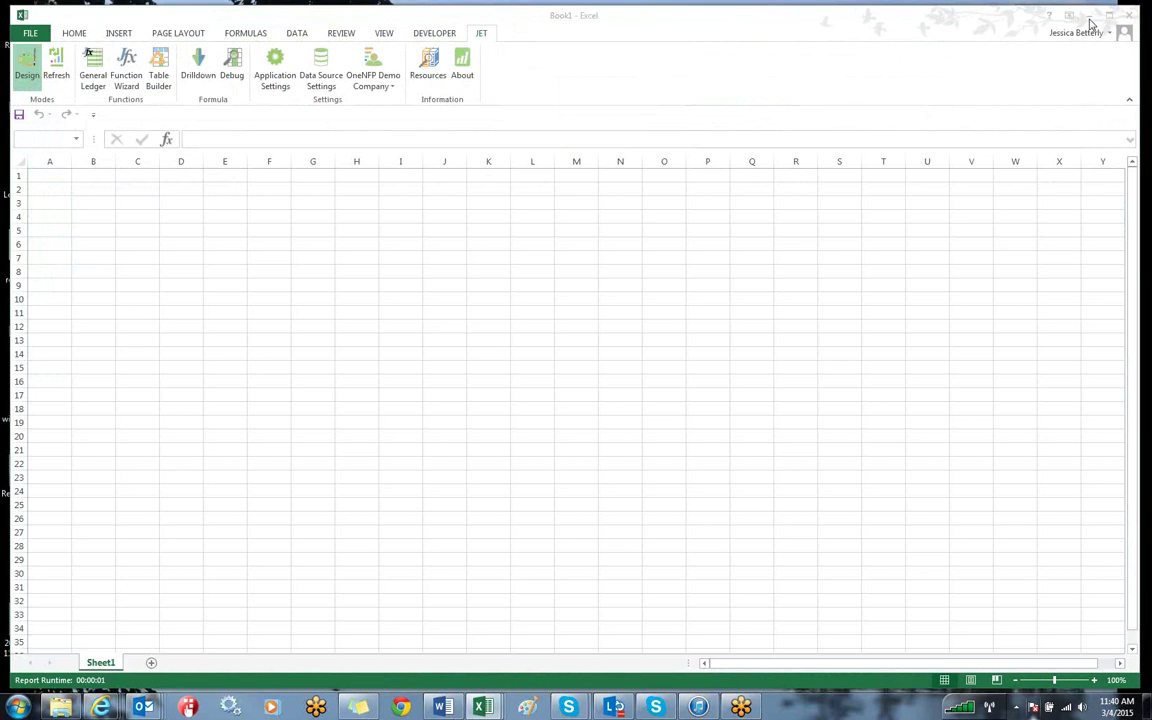
left_click(1091, 19)
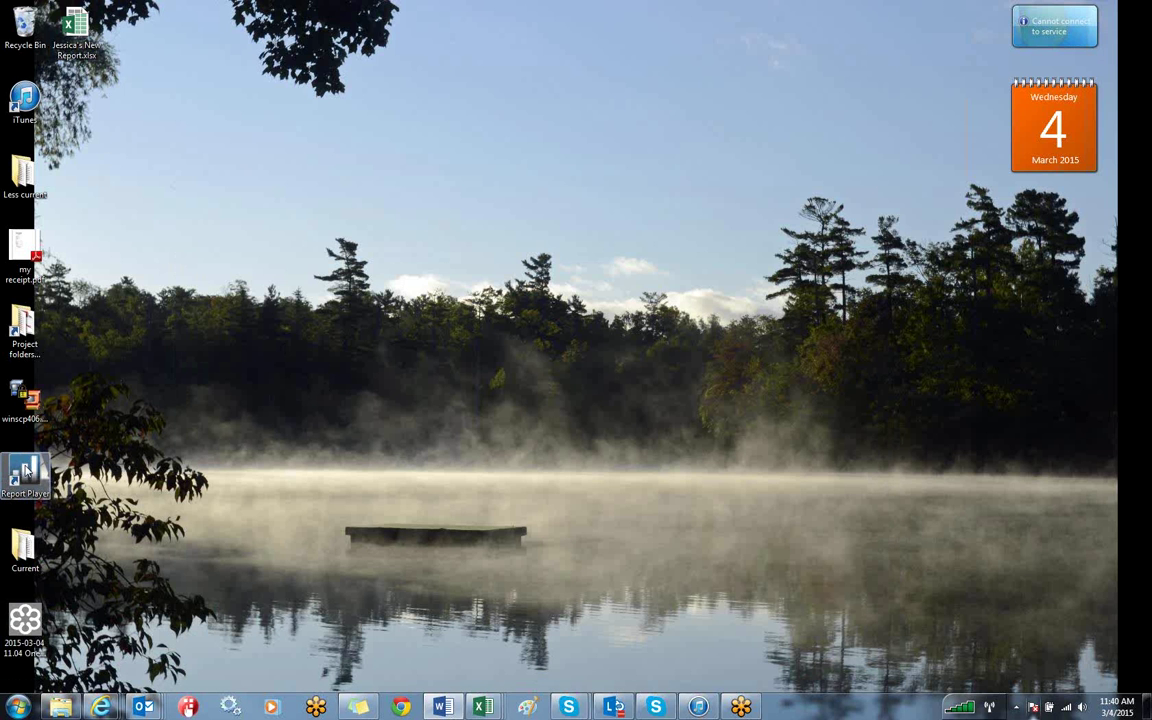
Step: Browse the Report Player cards: Financial Activities, OneNFP Spending by Dimension, OneNFP Budget vs Actuals
double_click(27, 468)
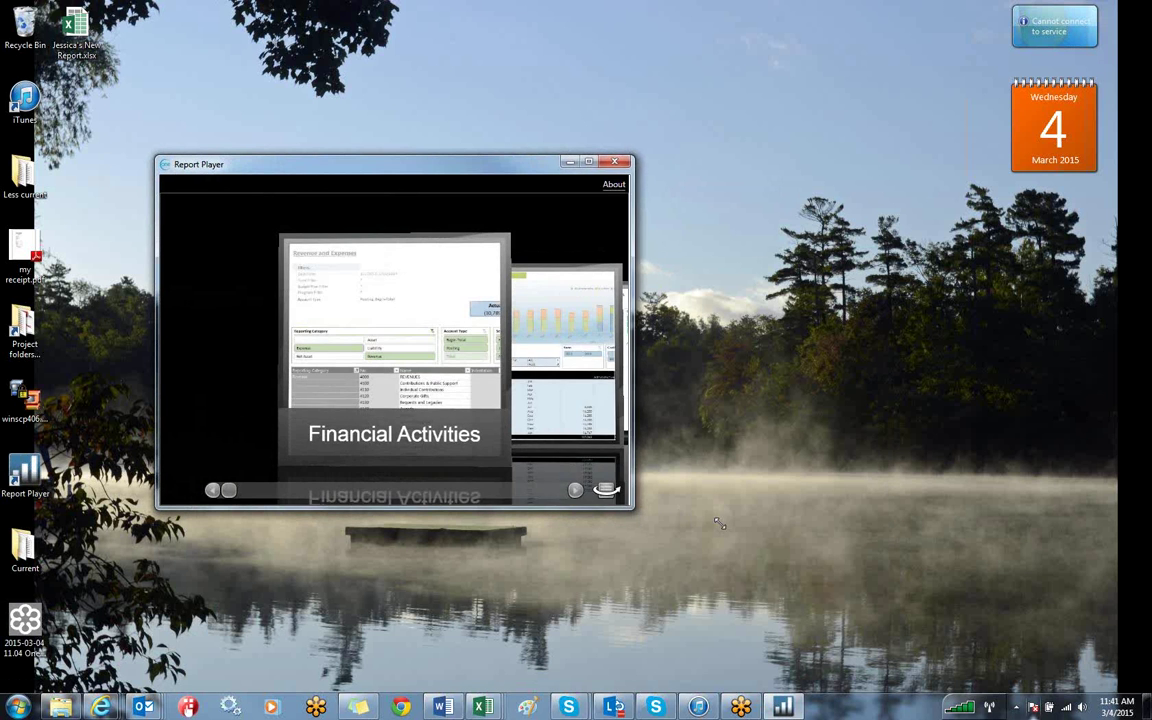
left_click_drag(747, 166, 830, 119)
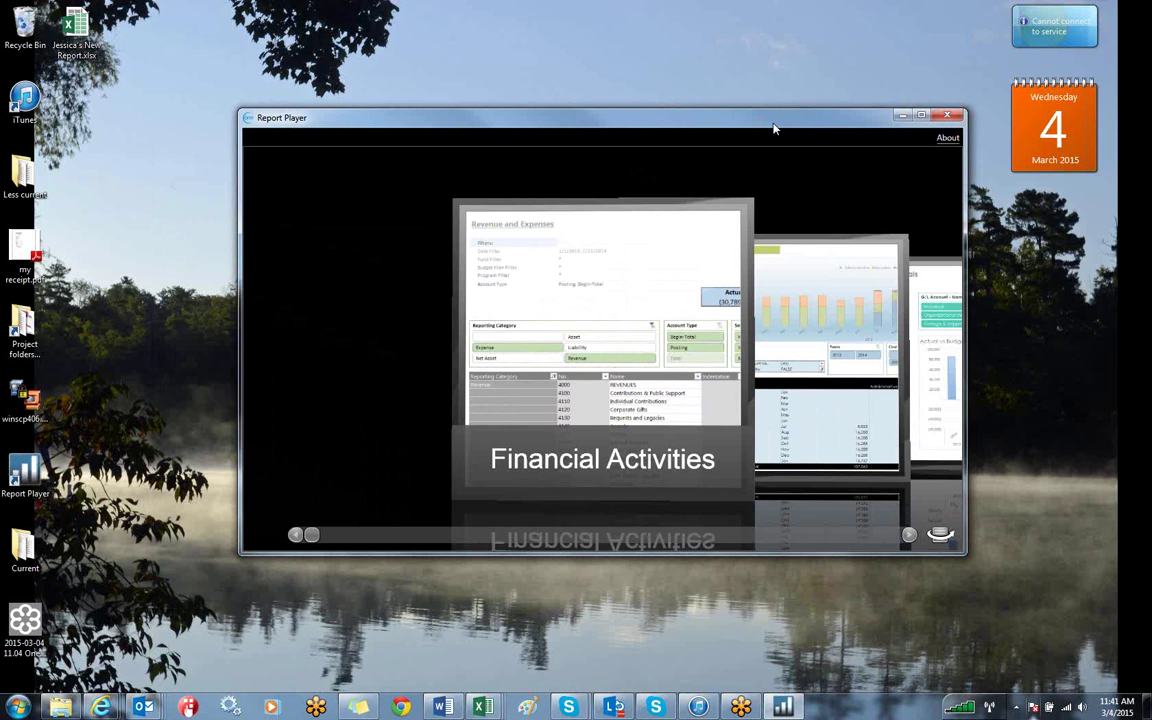
left_click(830, 371)
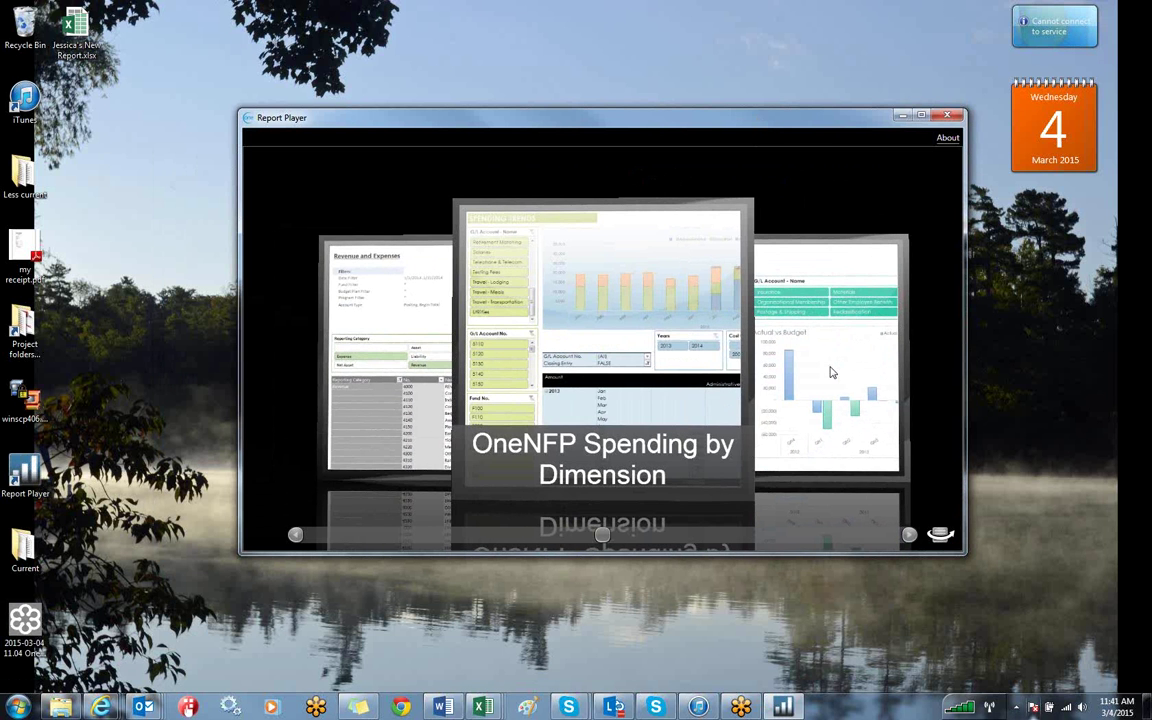
left_click(410, 373)
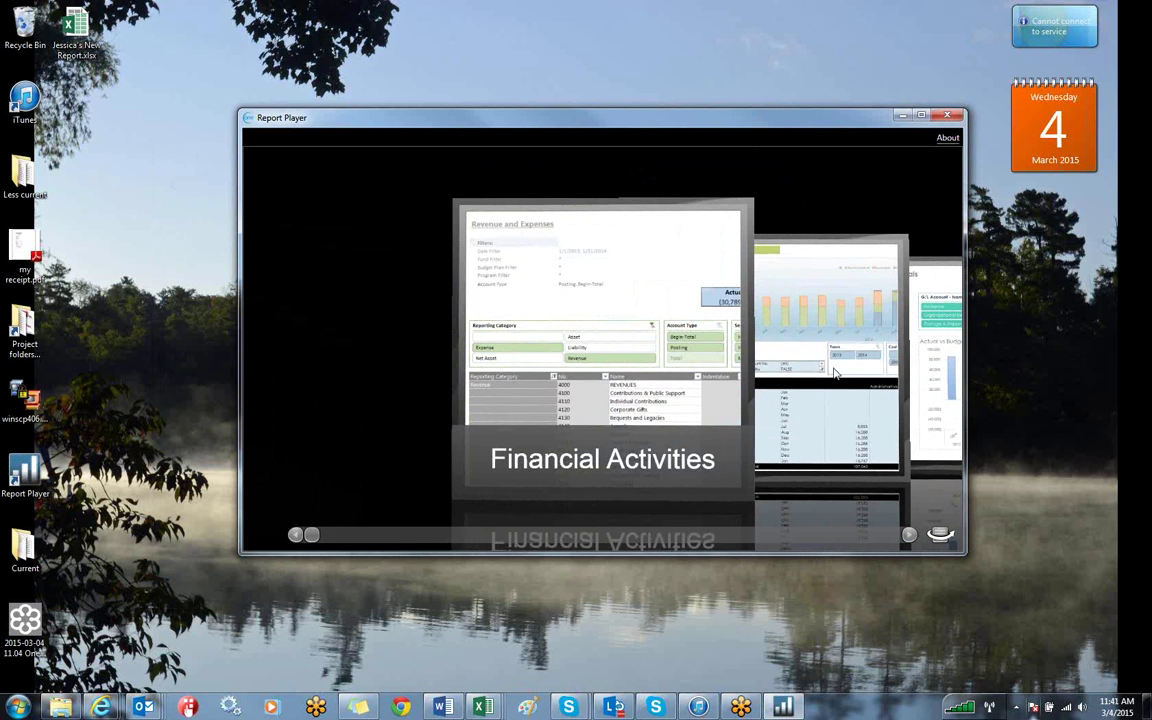
left_click(829, 372)
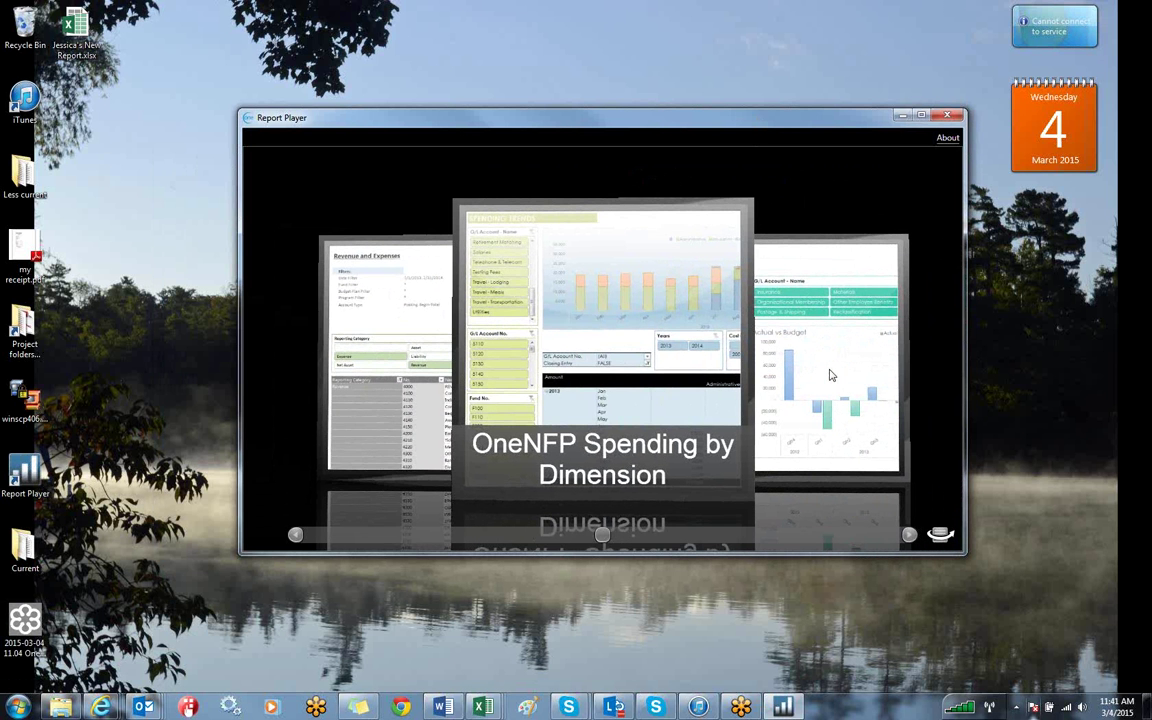
left_click(829, 375)
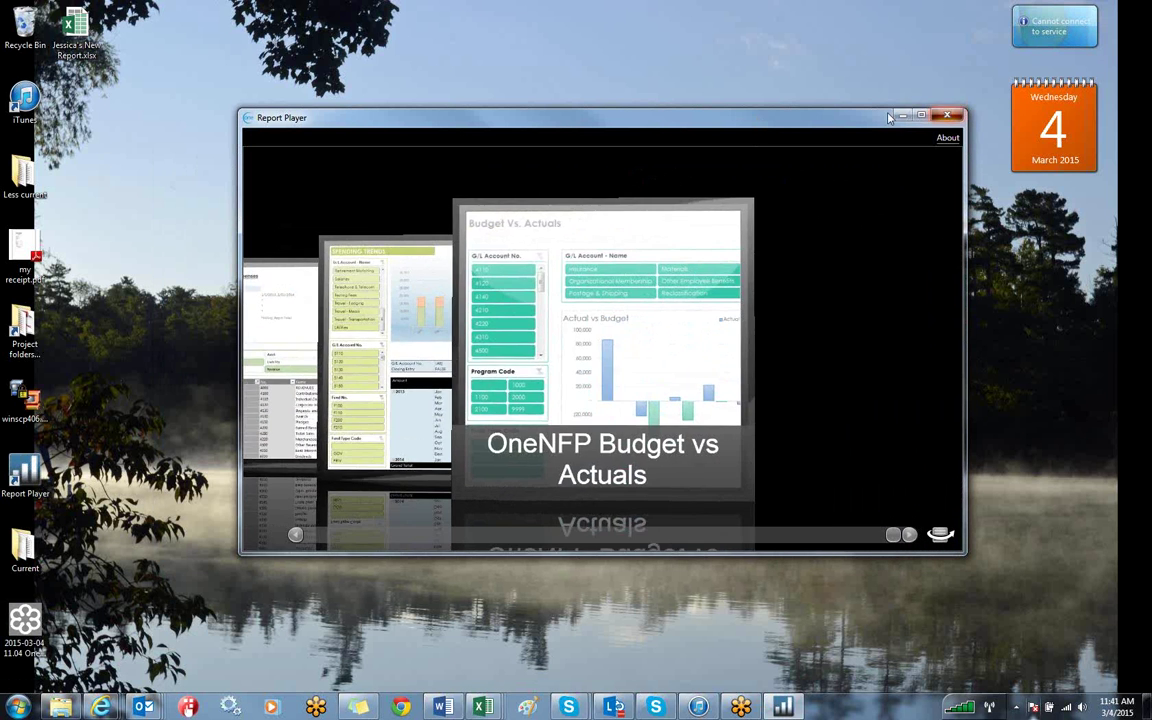
left_click(890, 117)
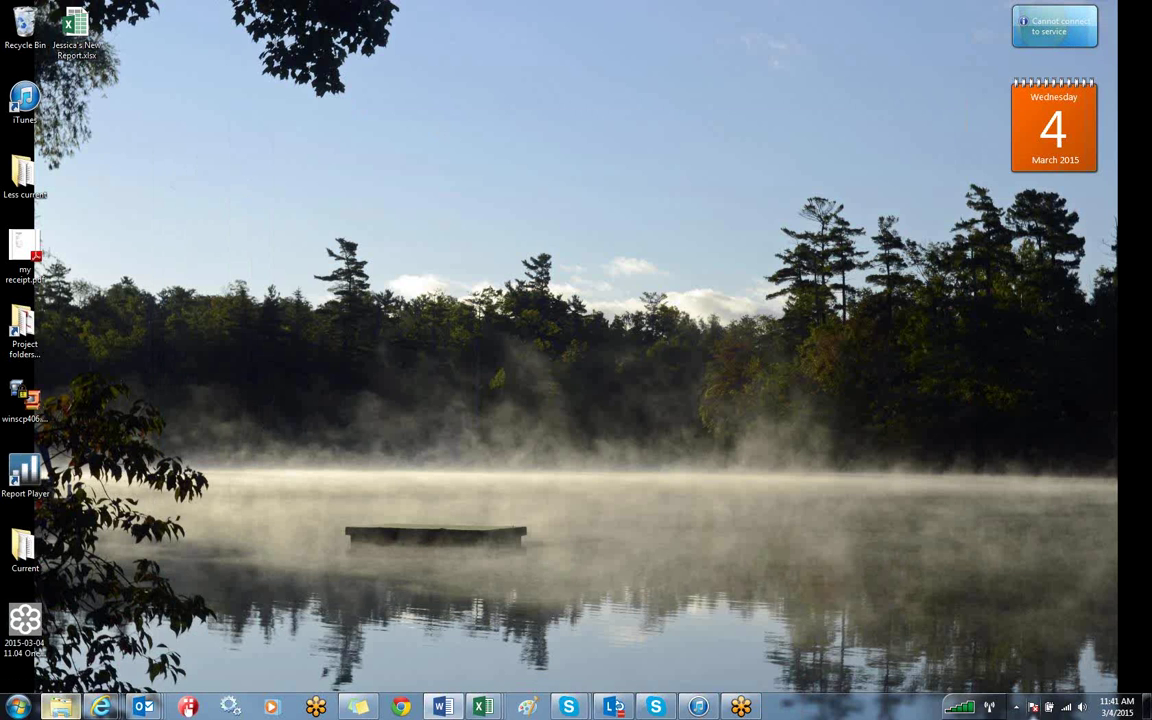
Step: Open a new Windows Explorer window showing the Documents library folders
right_click(60, 707)
left_click(66, 636)
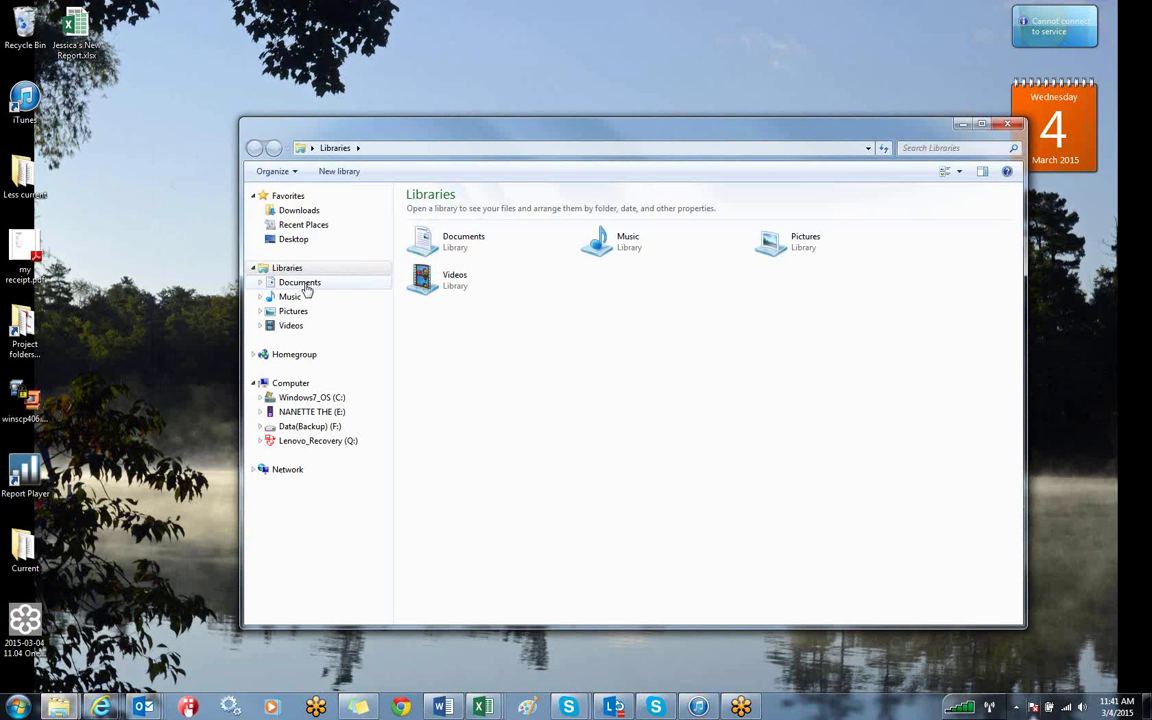
left_click(301, 285)
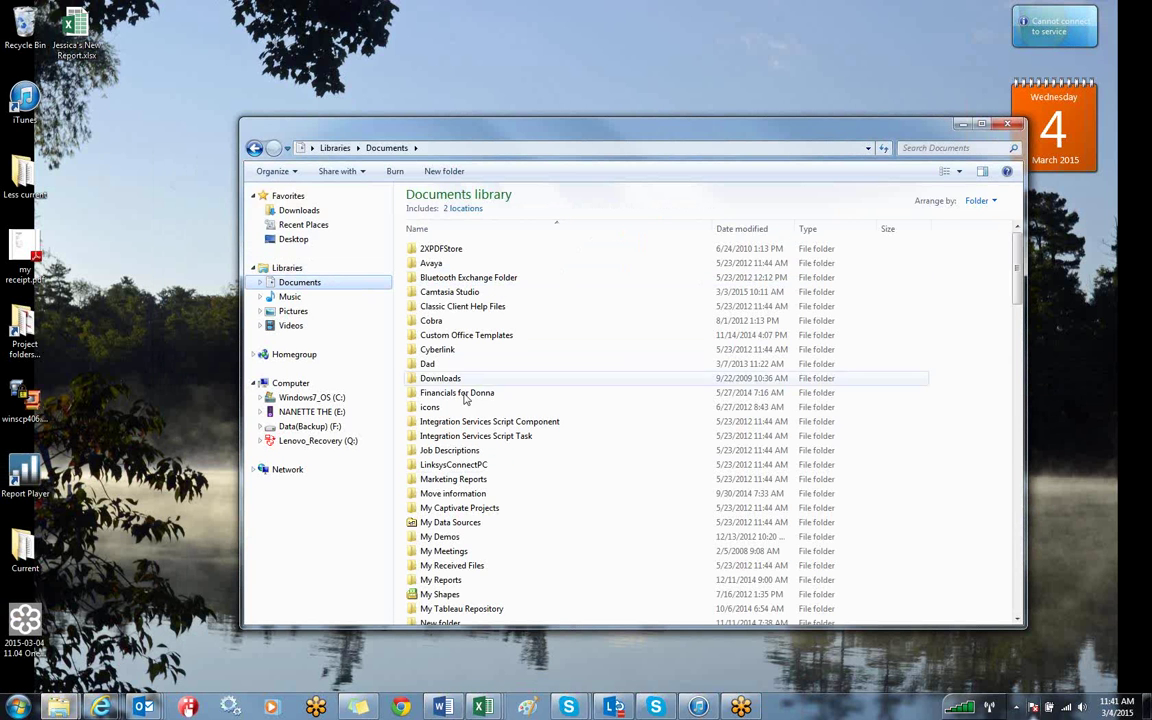
Step: Move the new report workbook from the Desktop into My Reports\Reports and relaunch Report Player
double_click(441, 580)
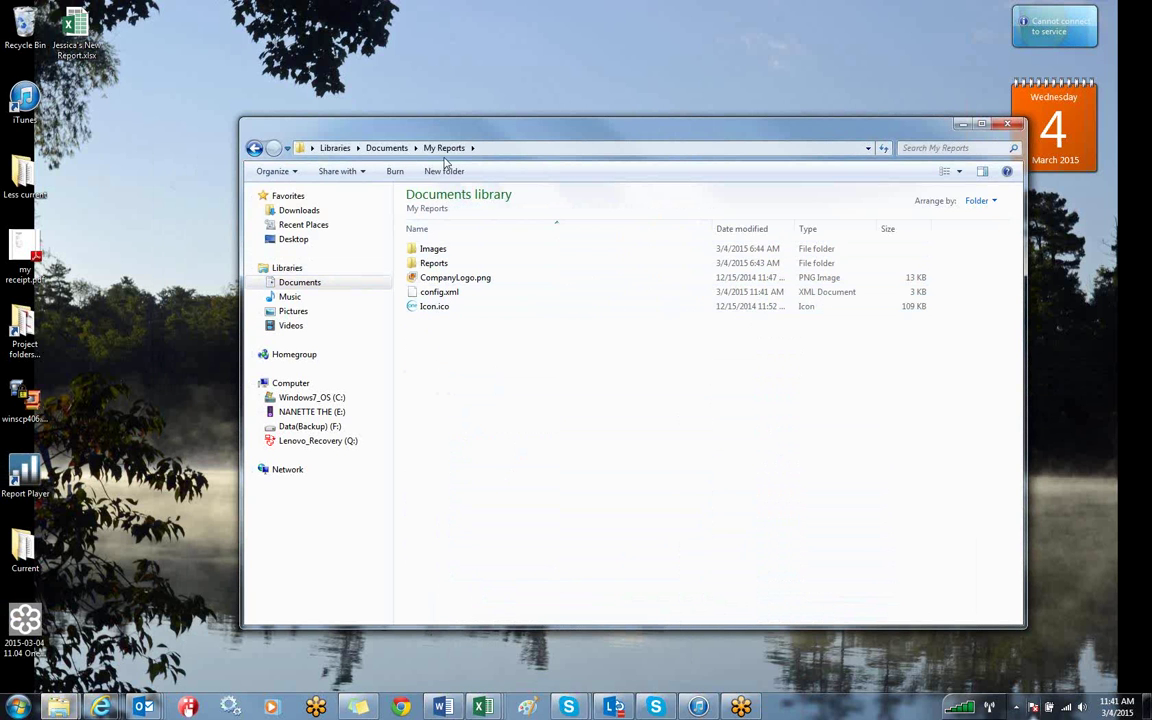
double_click(446, 266)
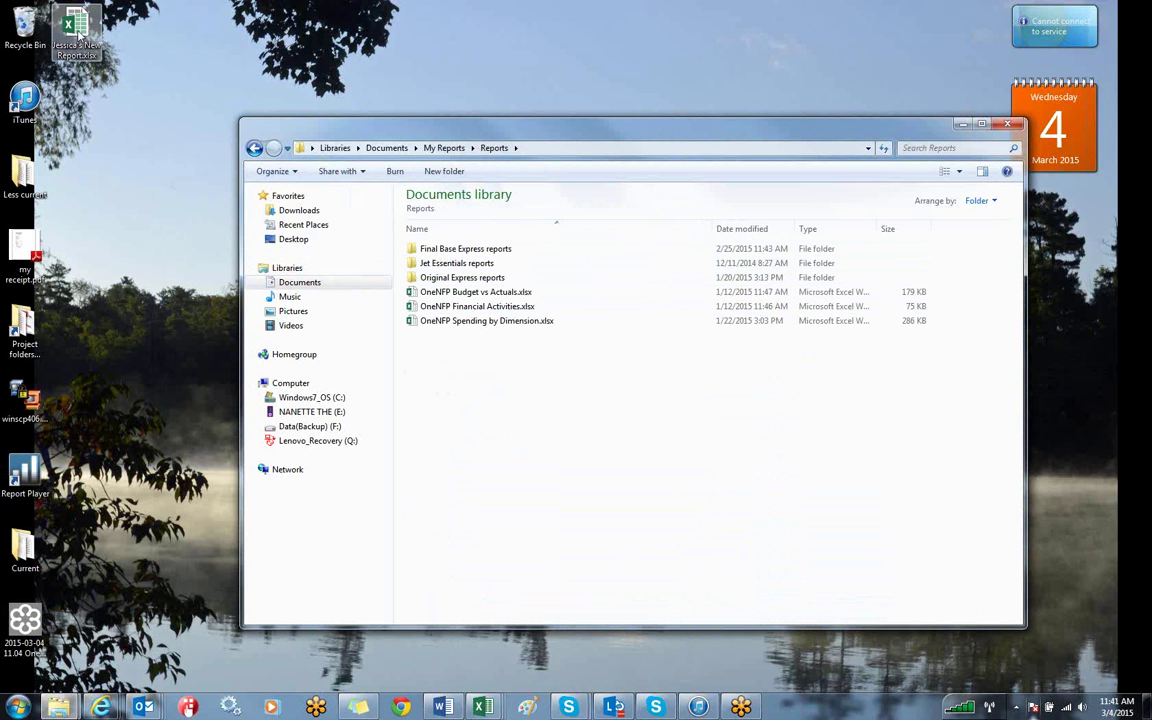
left_click_drag(77, 35, 468, 386)
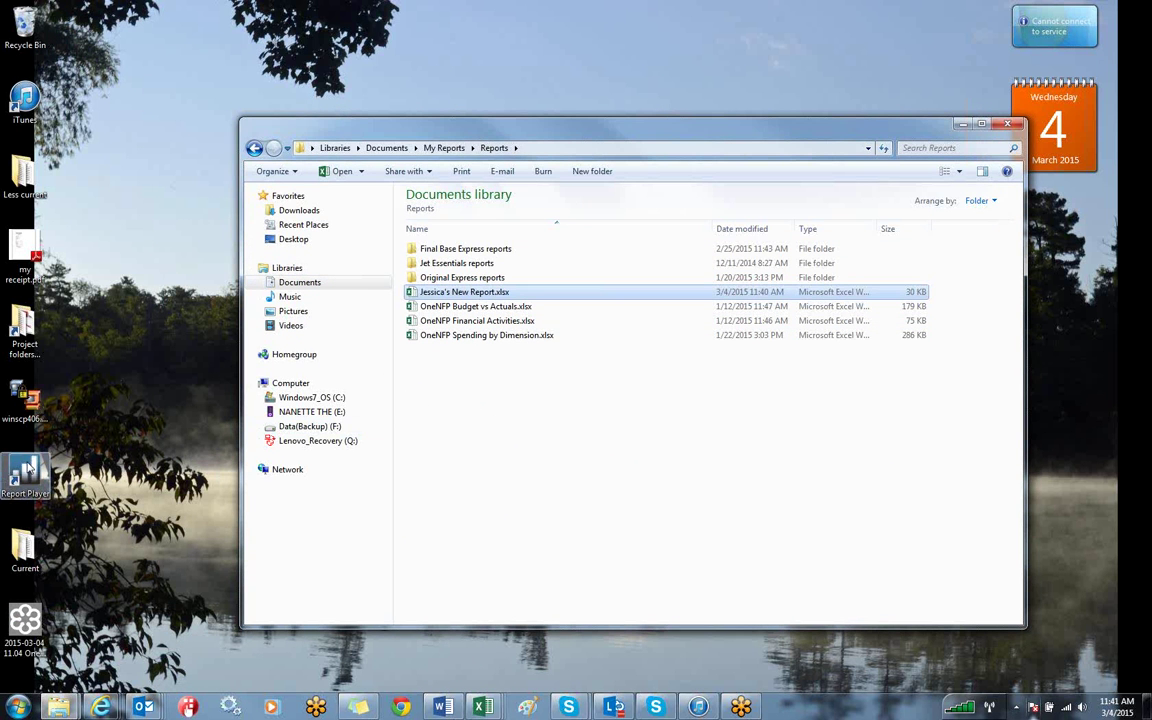
left_click(25, 472)
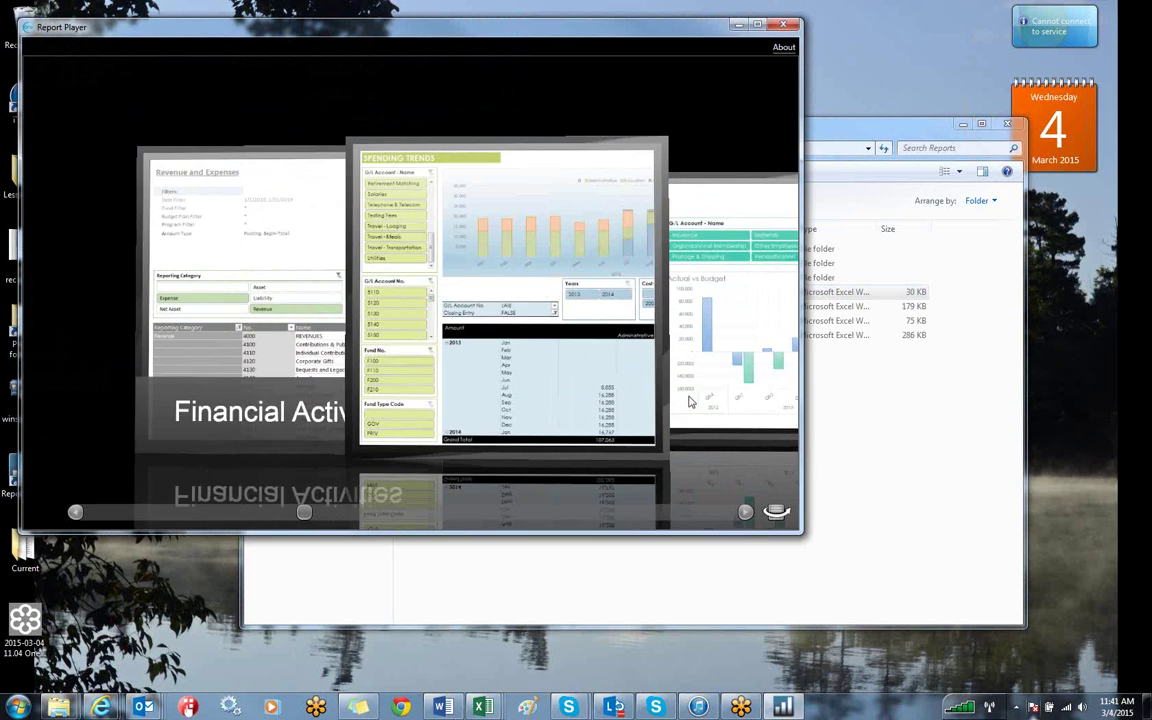
Step: Find the new report card in the Report Player carousel, close the player, and start renaming the workbook
left_click(693, 400)
left_click(693, 400)
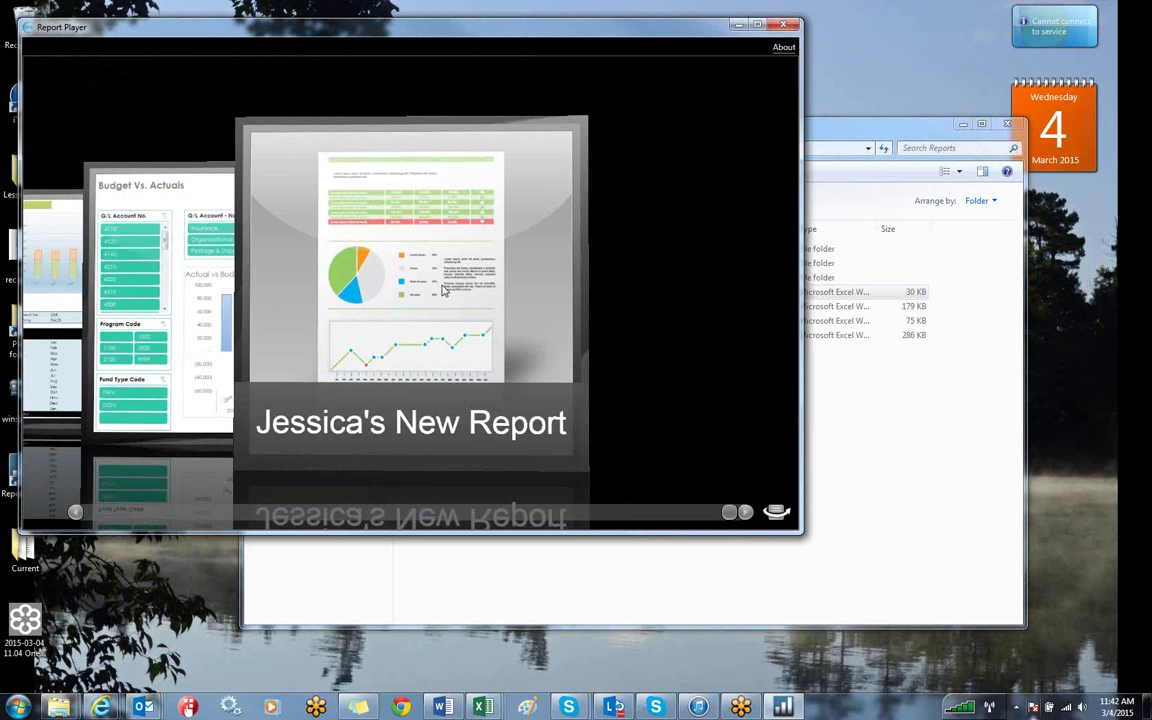
left_click(178, 300)
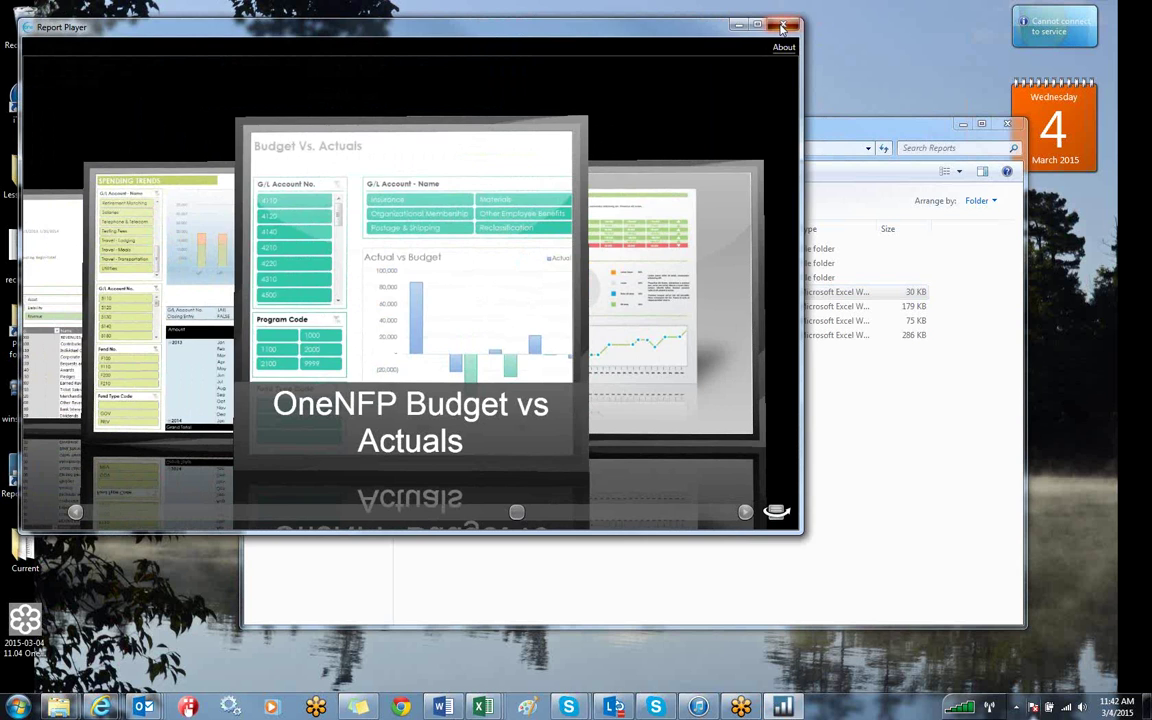
left_click(783, 26)
key("F2")
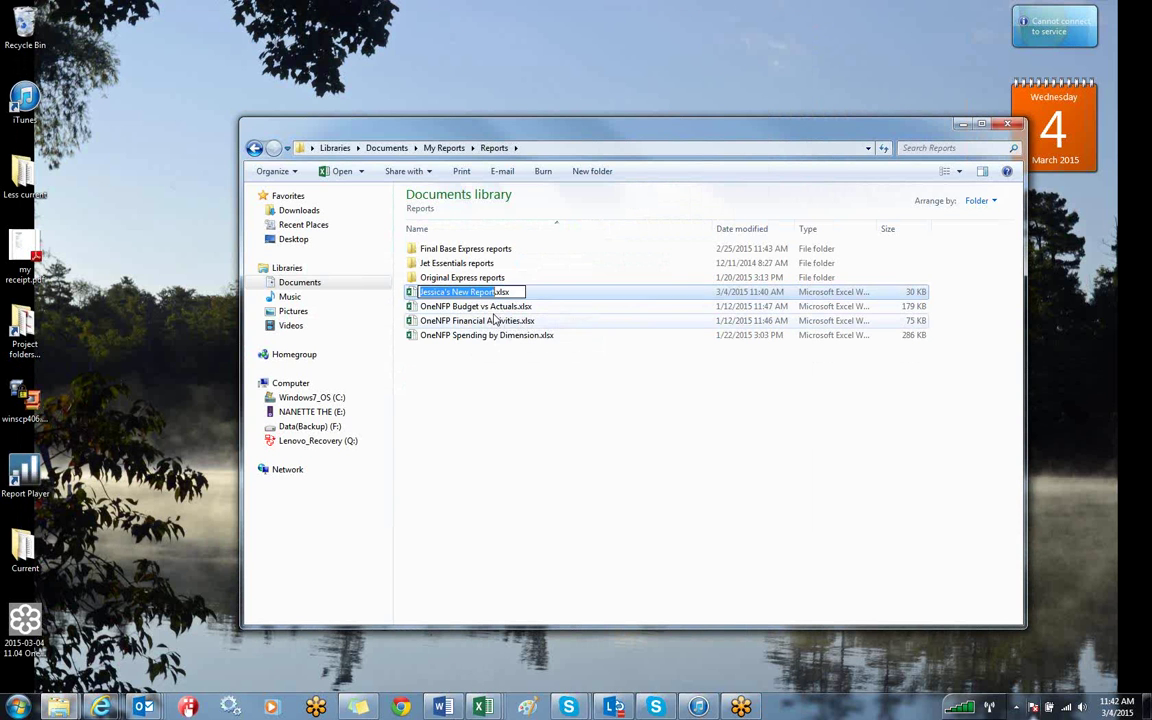
Step: Reopen the new report workbook and paste a screenshot of its G/L Entry table into Paint
left_click(411, 296)
double_click(410, 294)
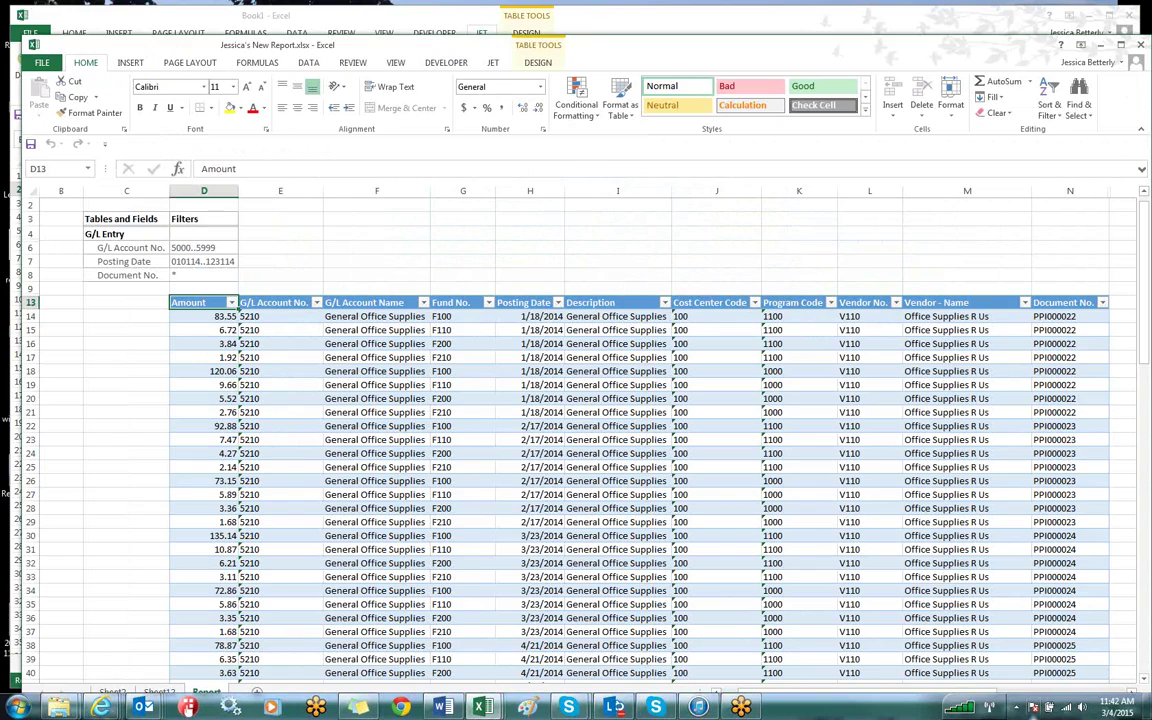
key("Print")
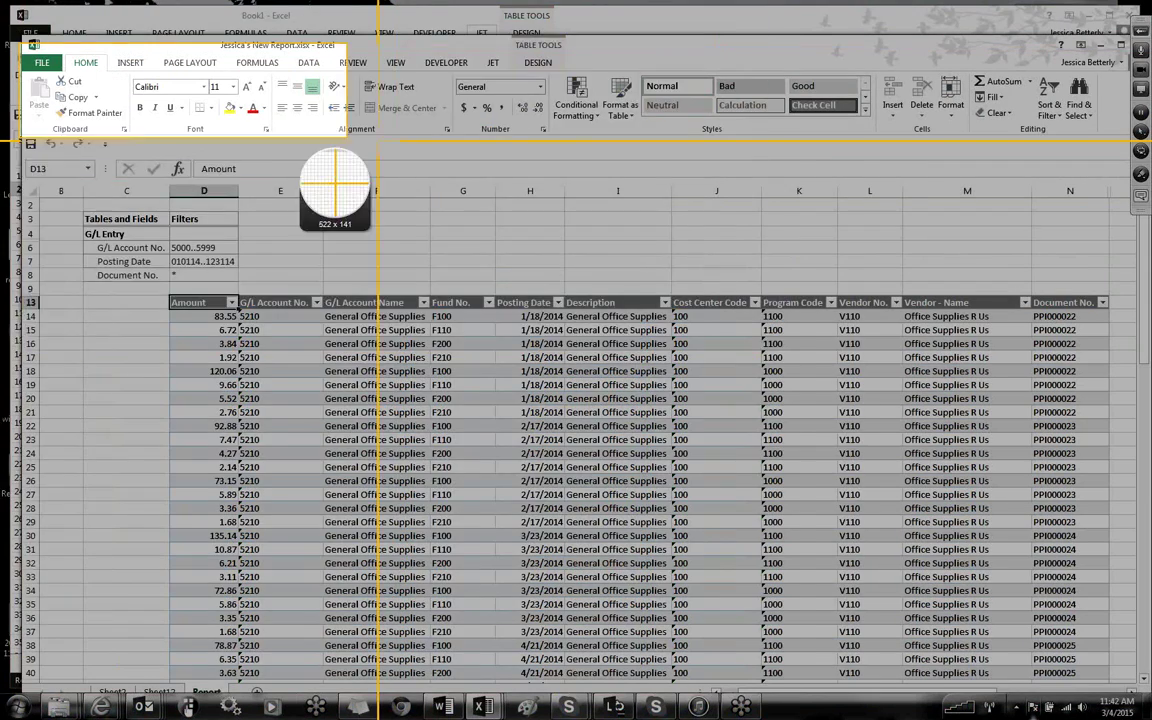
left_click_drag(378, 141, 887, 660)
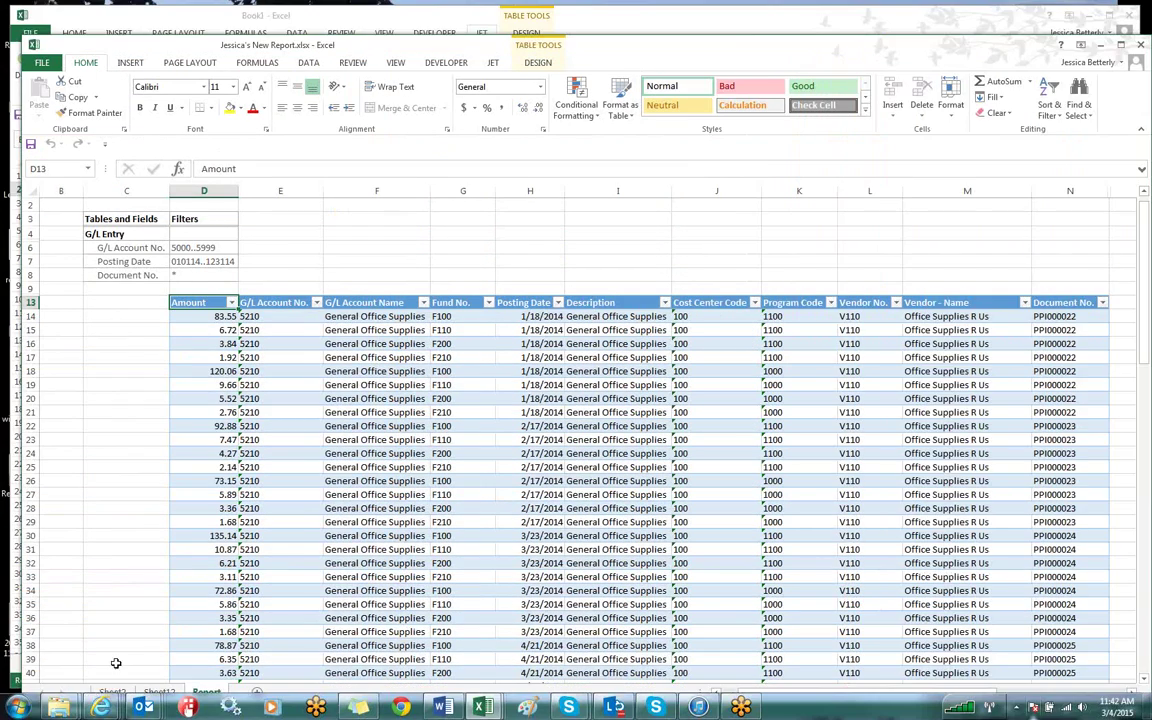
left_click(18, 706)
left_click(585, 285)
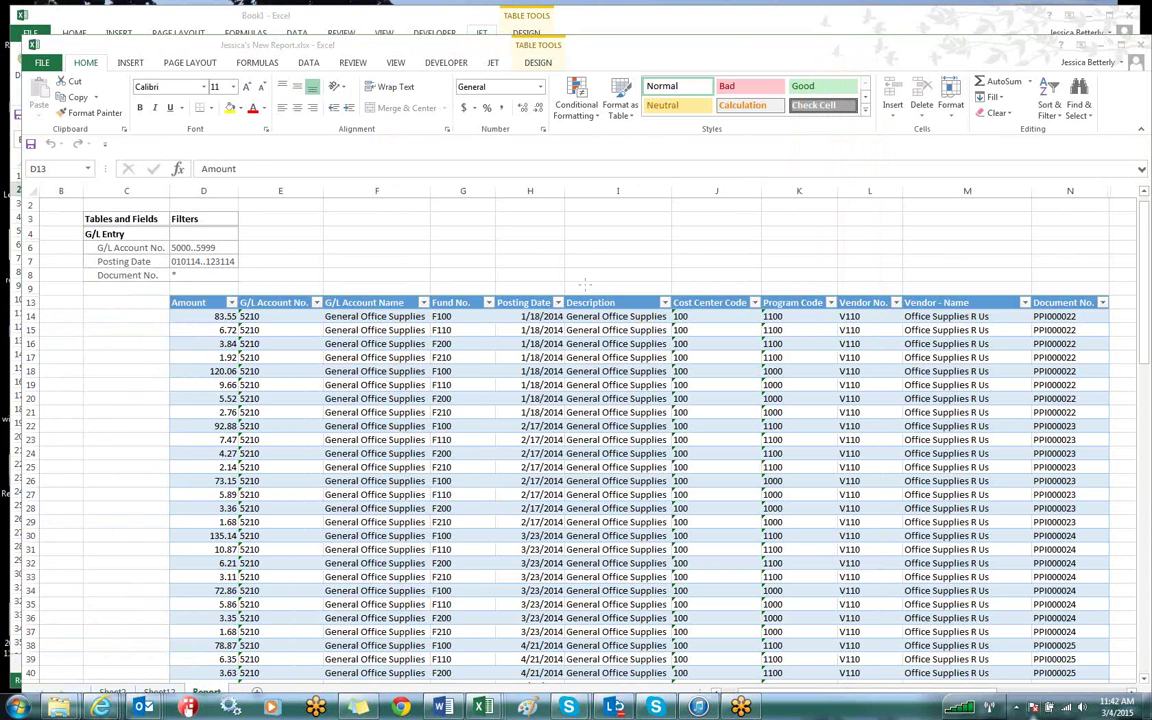
key("ctrl+v")
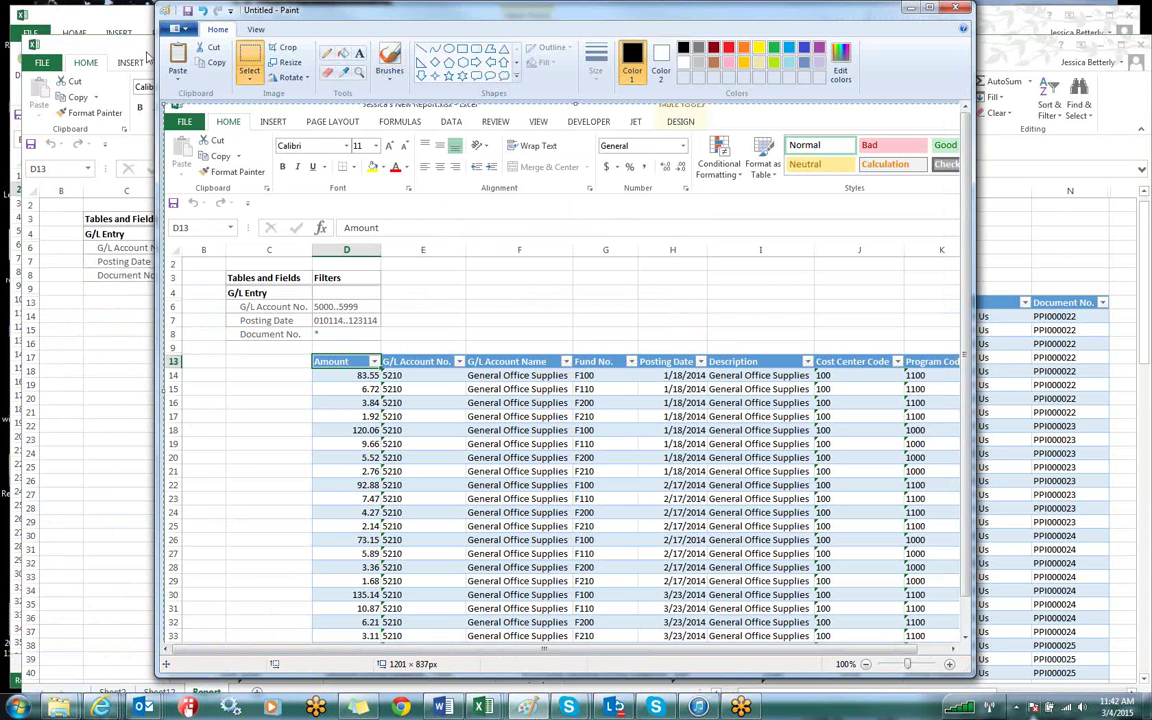
Step: In Paint's Save as dialog, browse to Documents > My Reports > Images
left_click(177, 28)
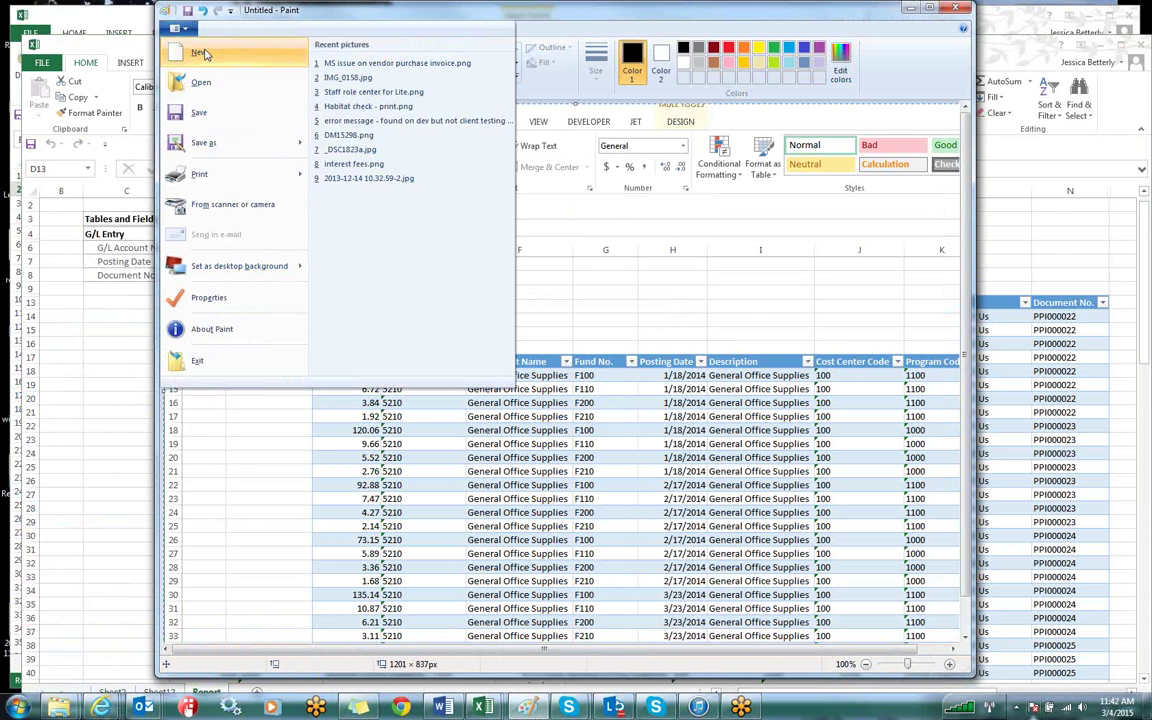
left_click(208, 143)
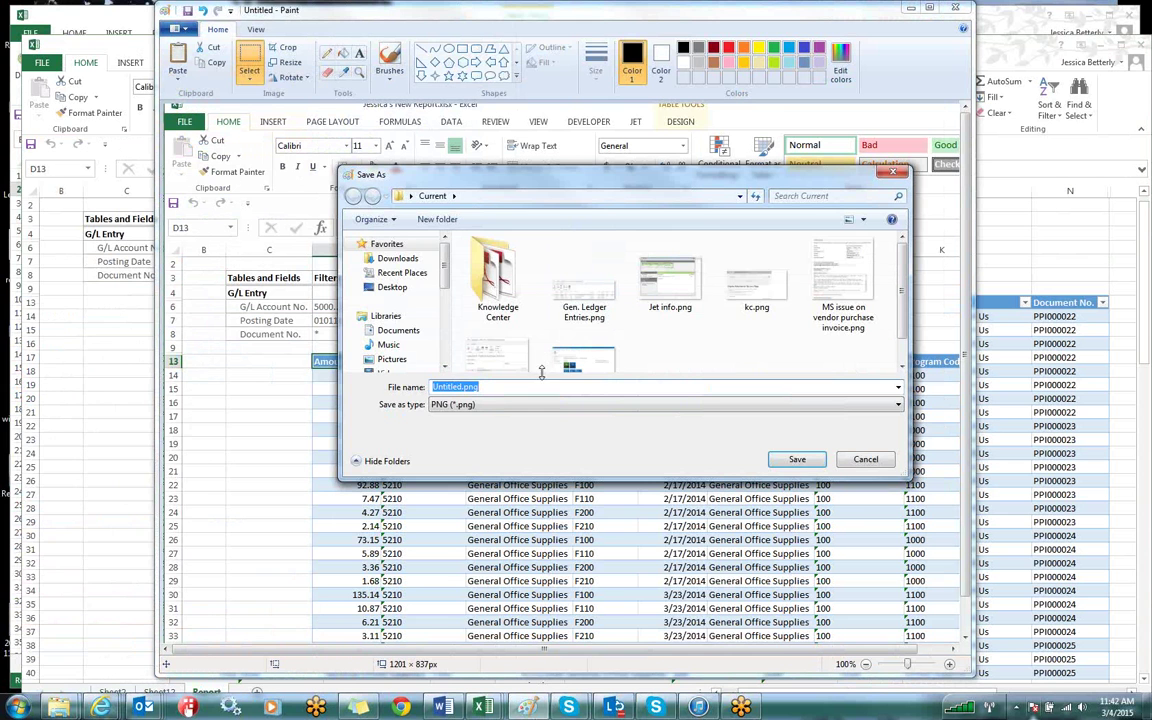
left_click(390, 330)
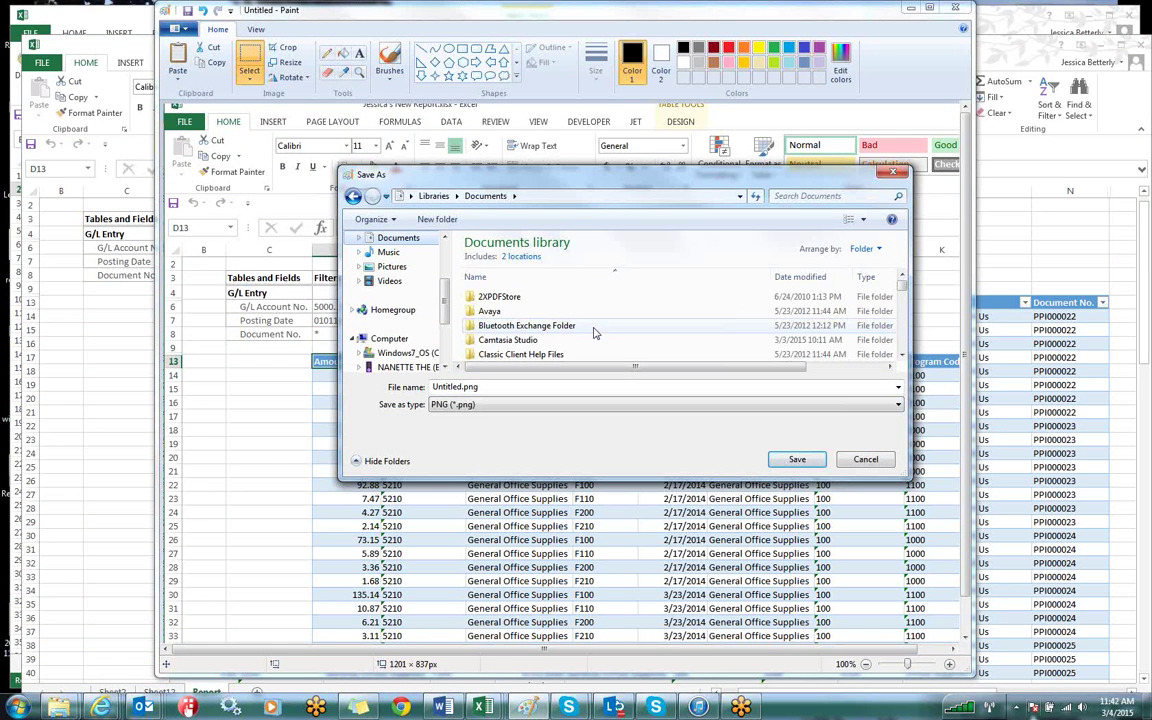
left_click(904, 338)
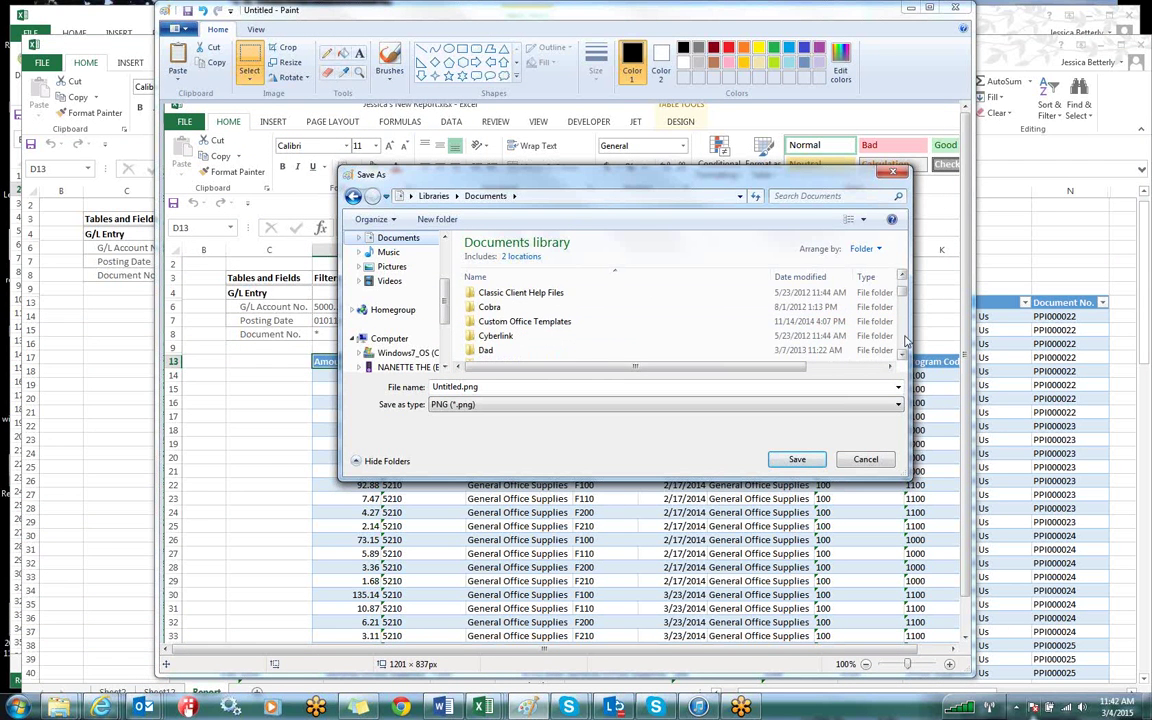
left_click(904, 338)
left_click(904, 338)
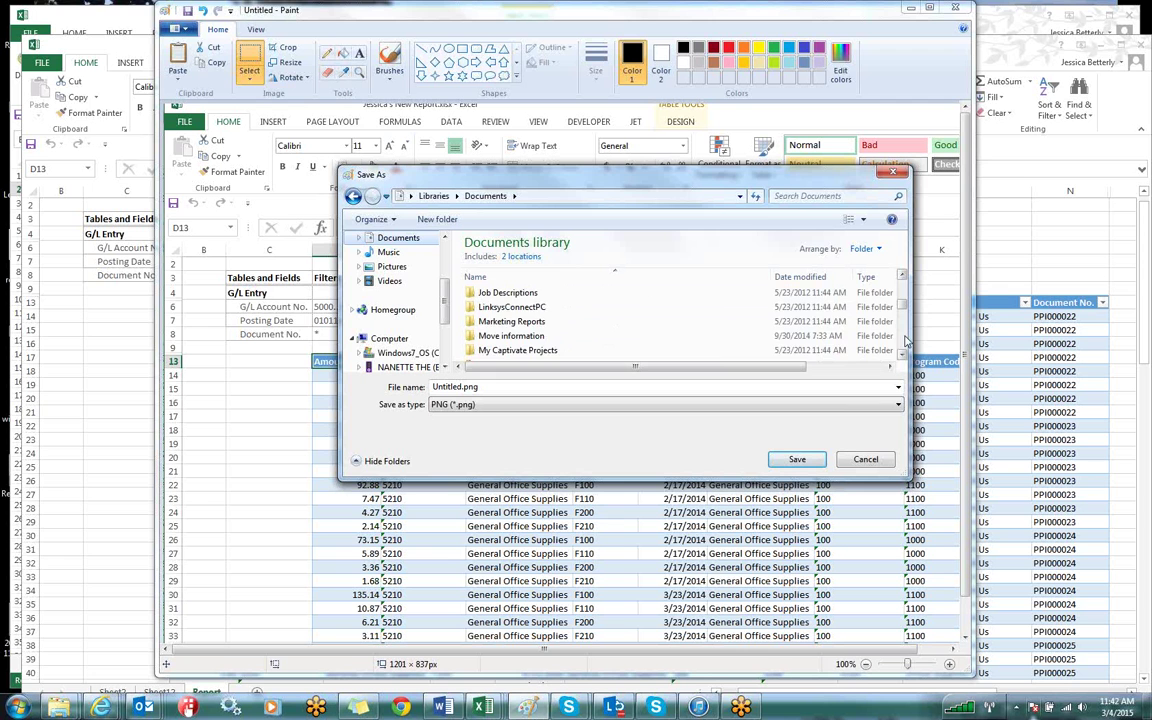
left_click(904, 338)
double_click(512, 350)
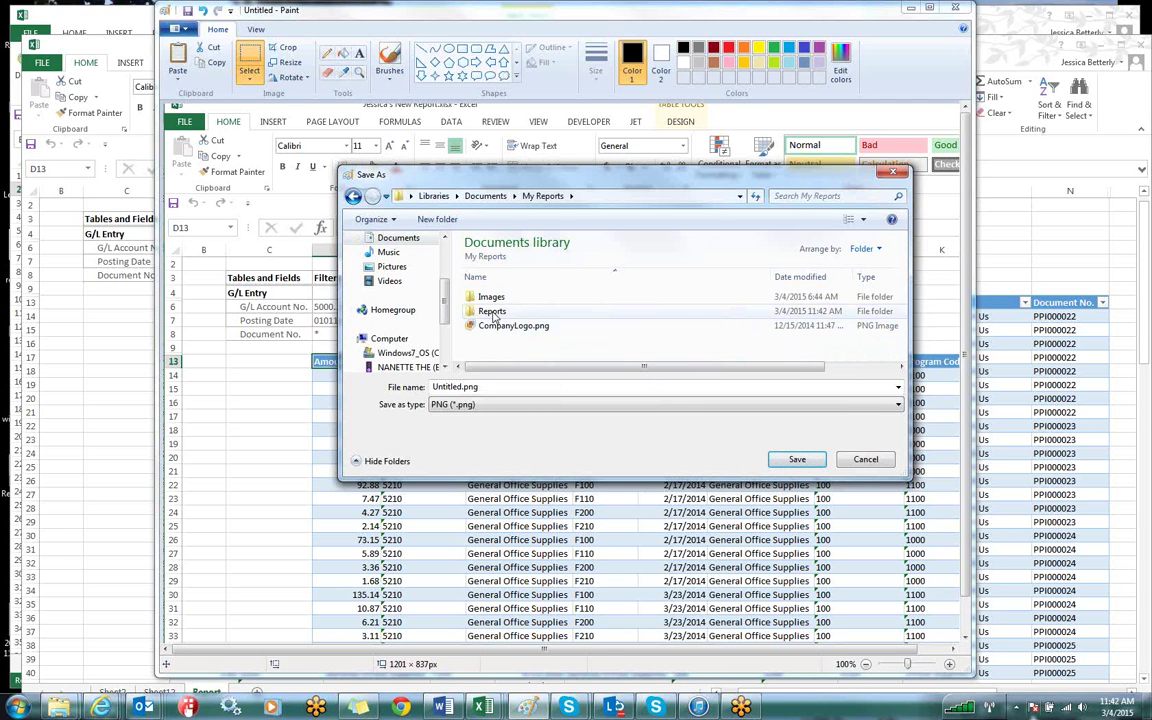
double_click(491, 297)
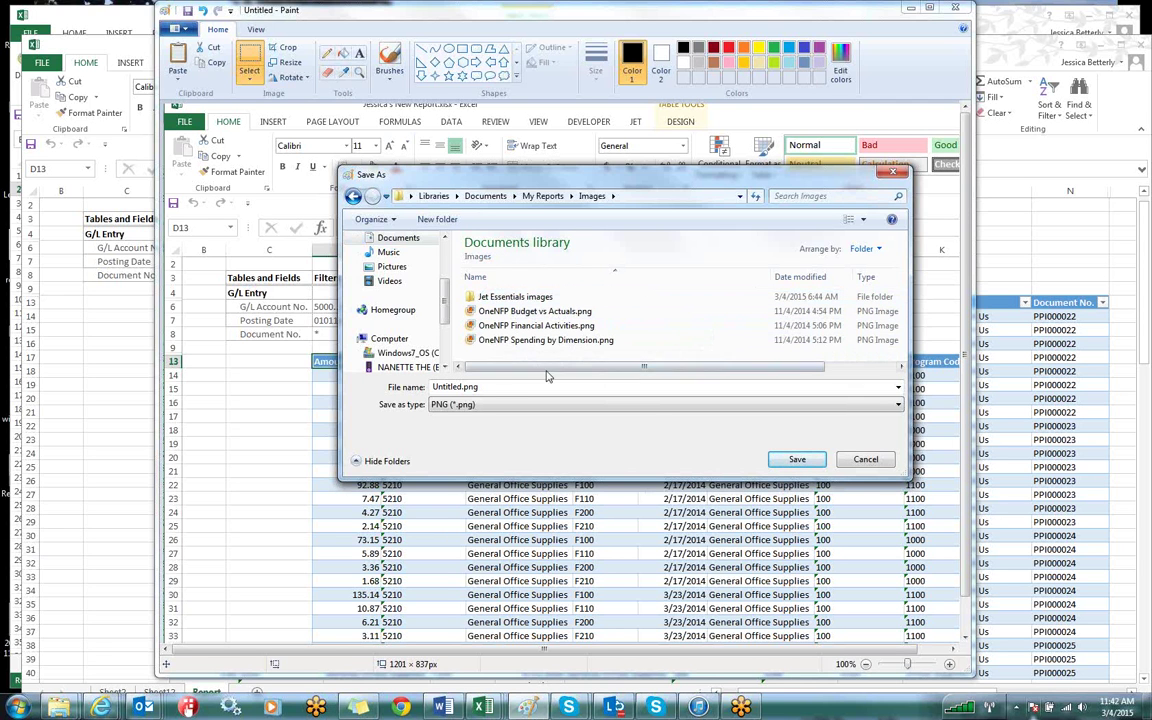
Step: Save the screenshot there as a PNG named after the new report, then close Paint
left_click(496, 387)
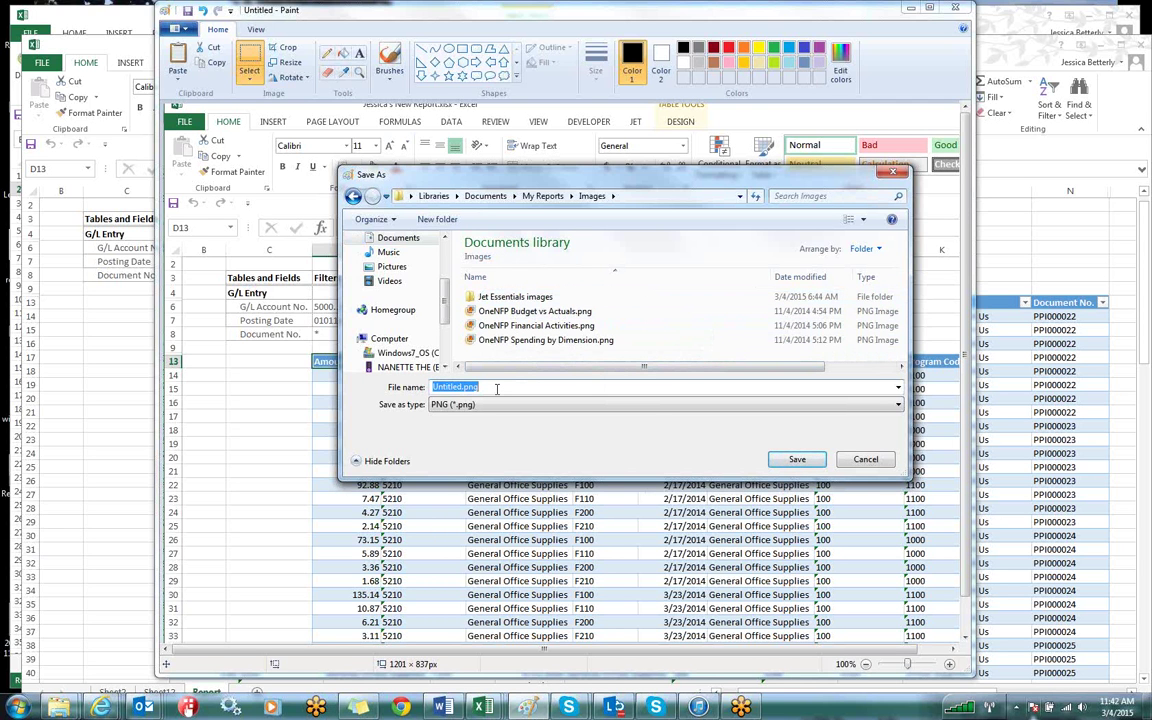
type("Jessica's New Report")
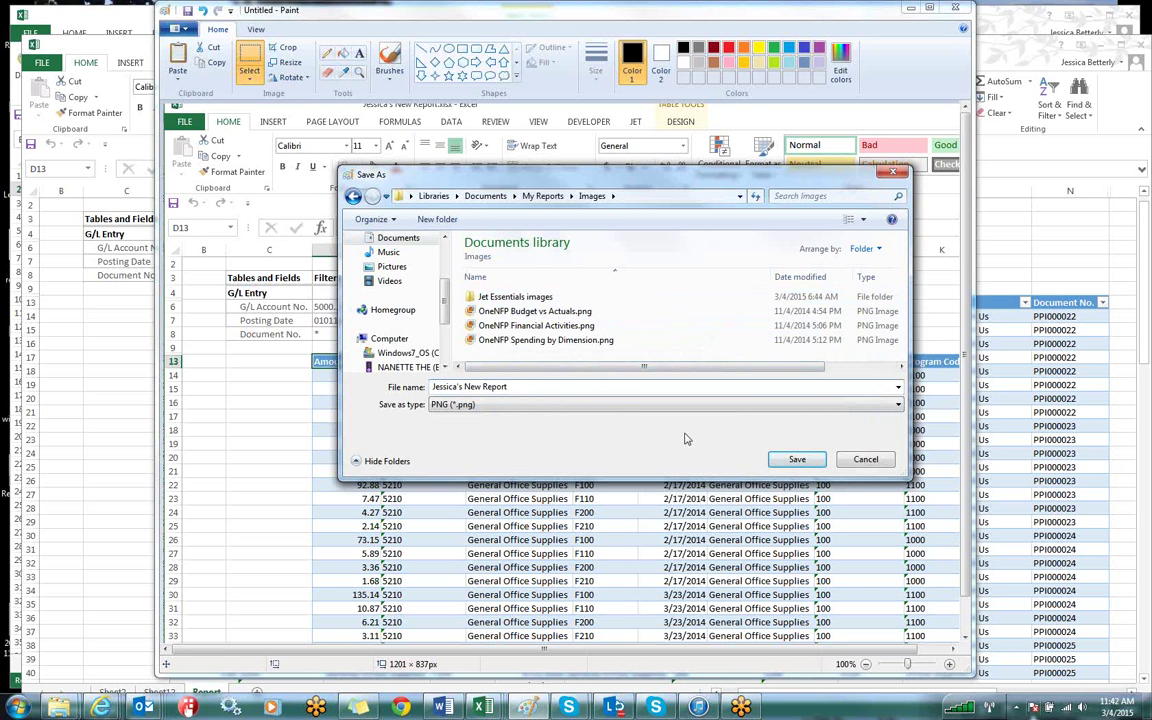
left_click(796, 460)
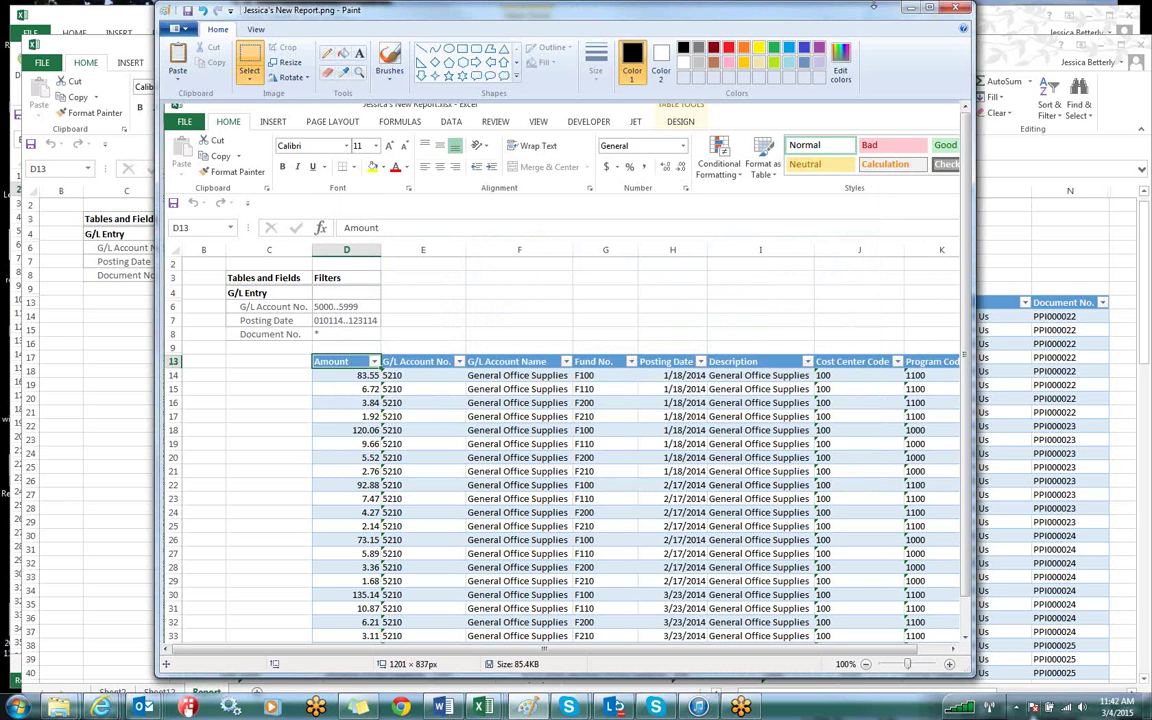
left_click(955, 10)
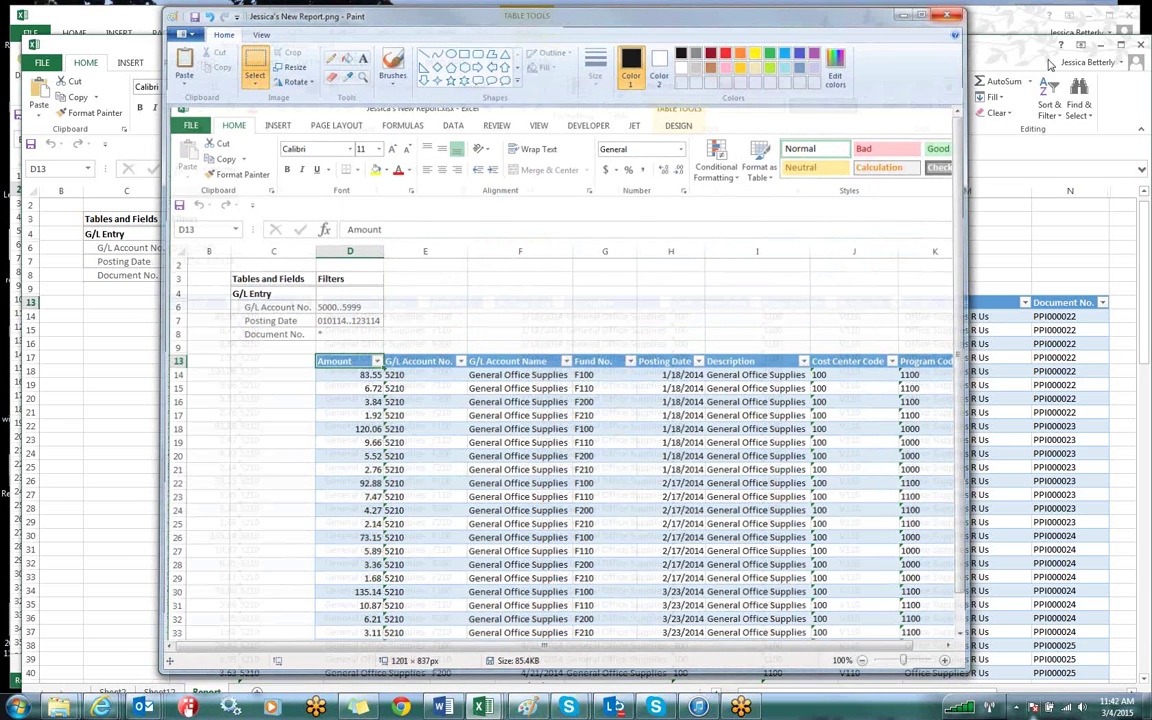
Step: Check the My Reports Reports and Images folders for the new PNG, then show the desktop
mouse_move(59, 707)
left_click(226, 650)
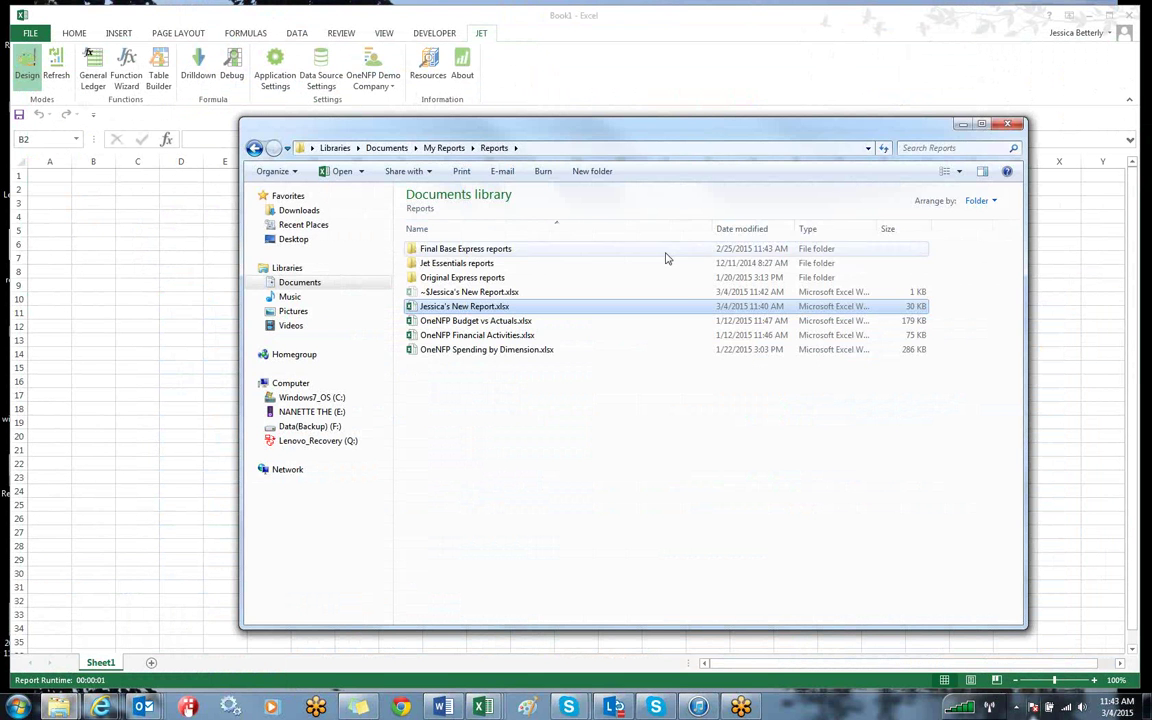
left_click(445, 149)
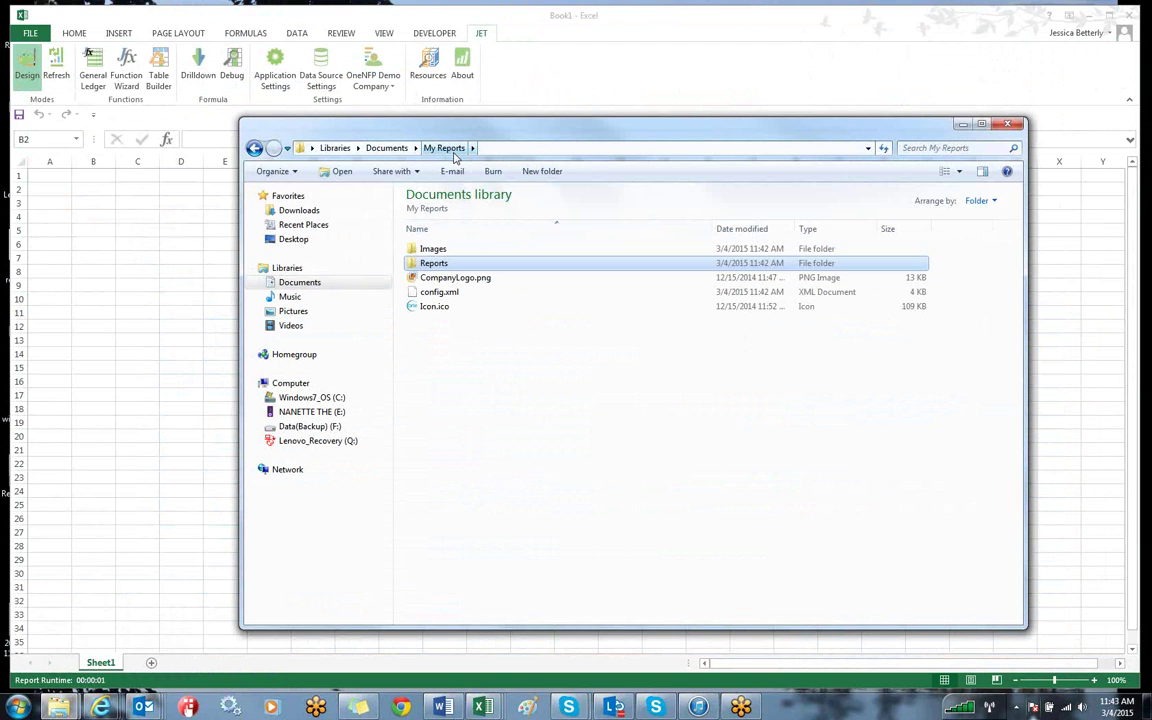
double_click(430, 263)
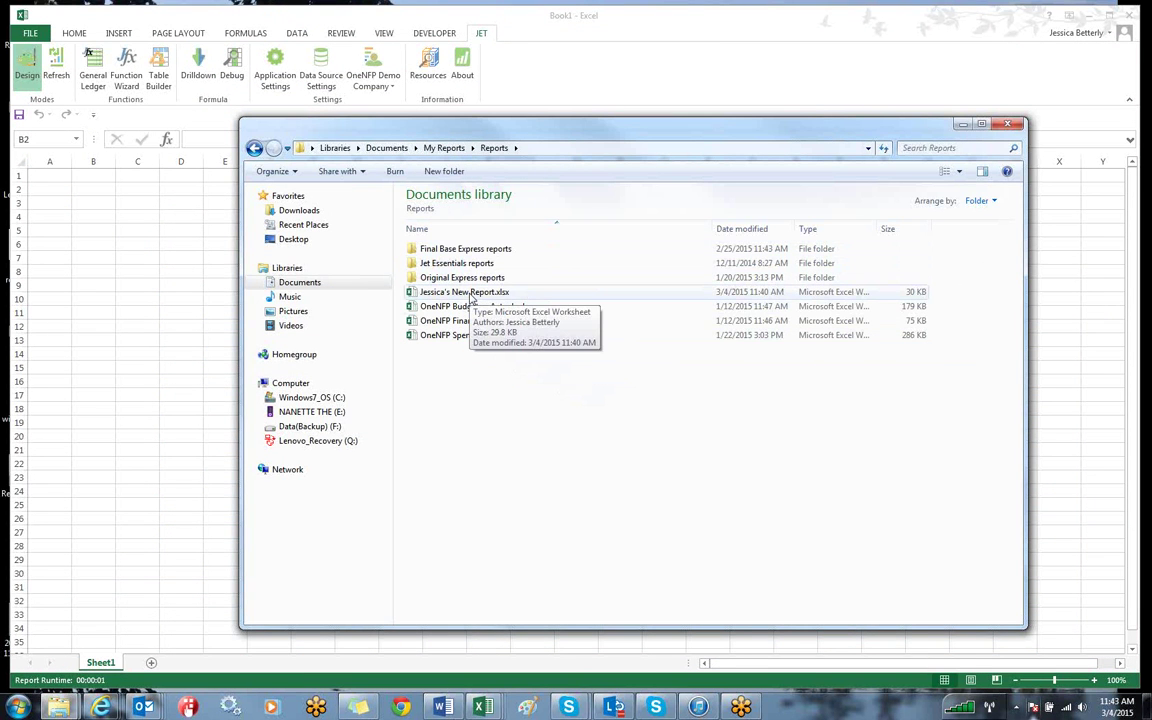
left_click(443, 148)
double_click(436, 252)
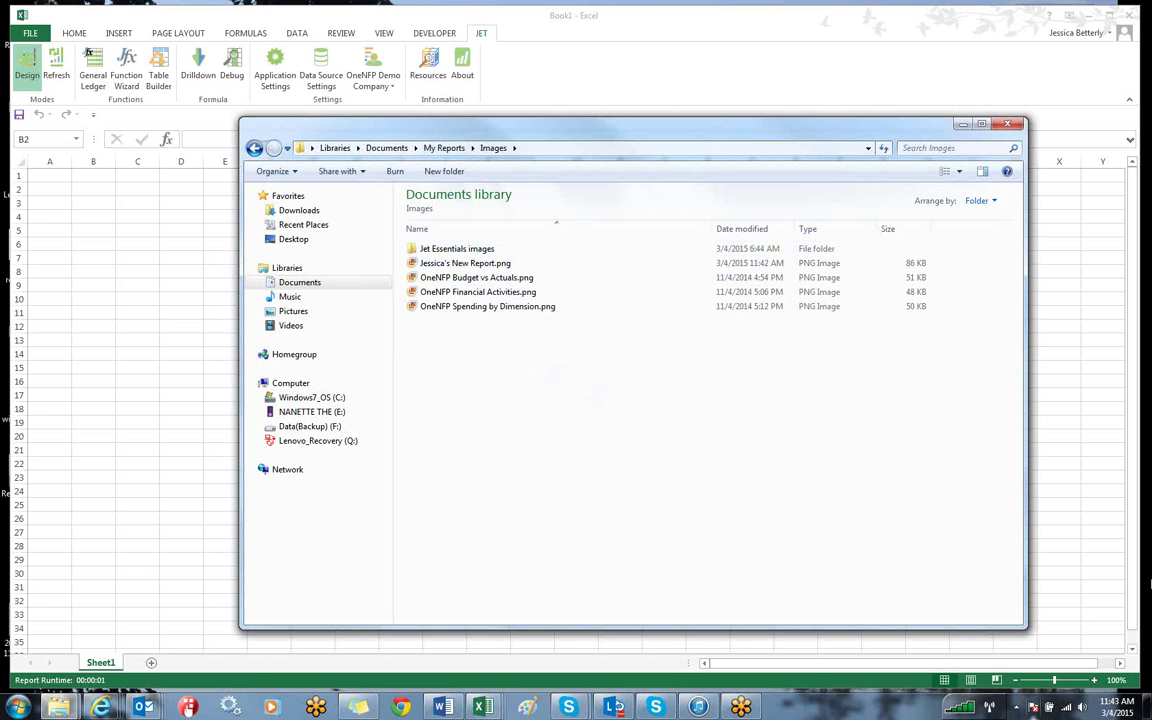
key("super+d")
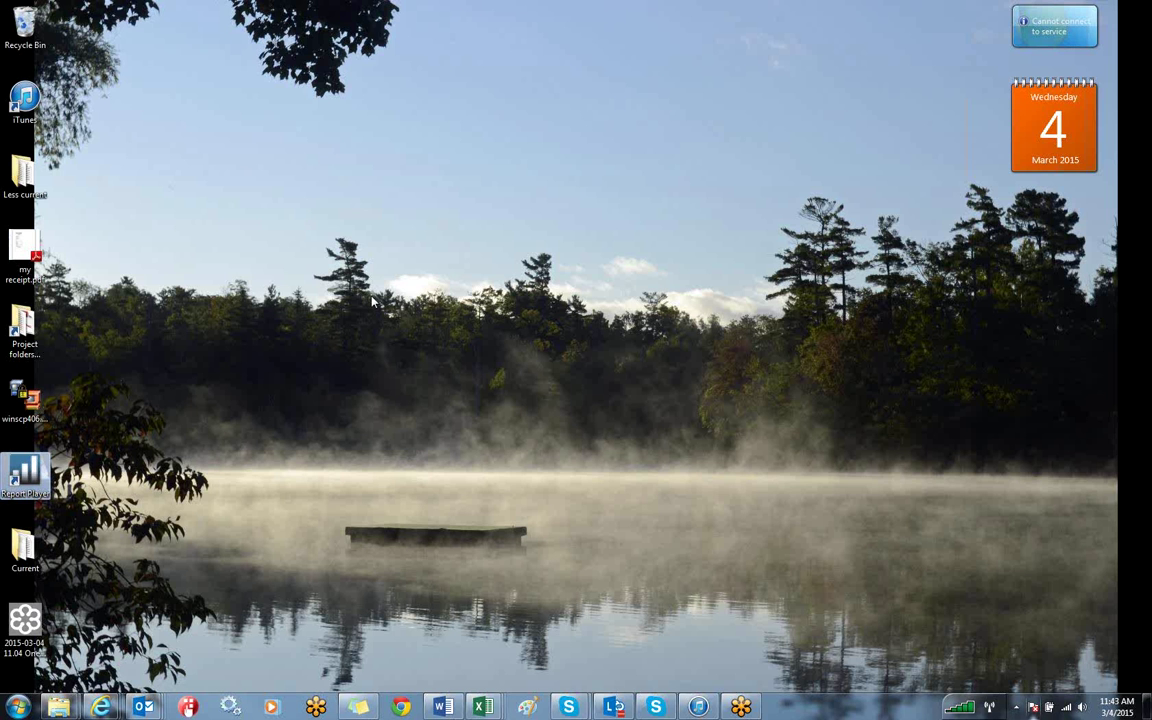
Step: Relaunch and enlarge Report Player, centre the new report's card and flip it to its details
key("Return")
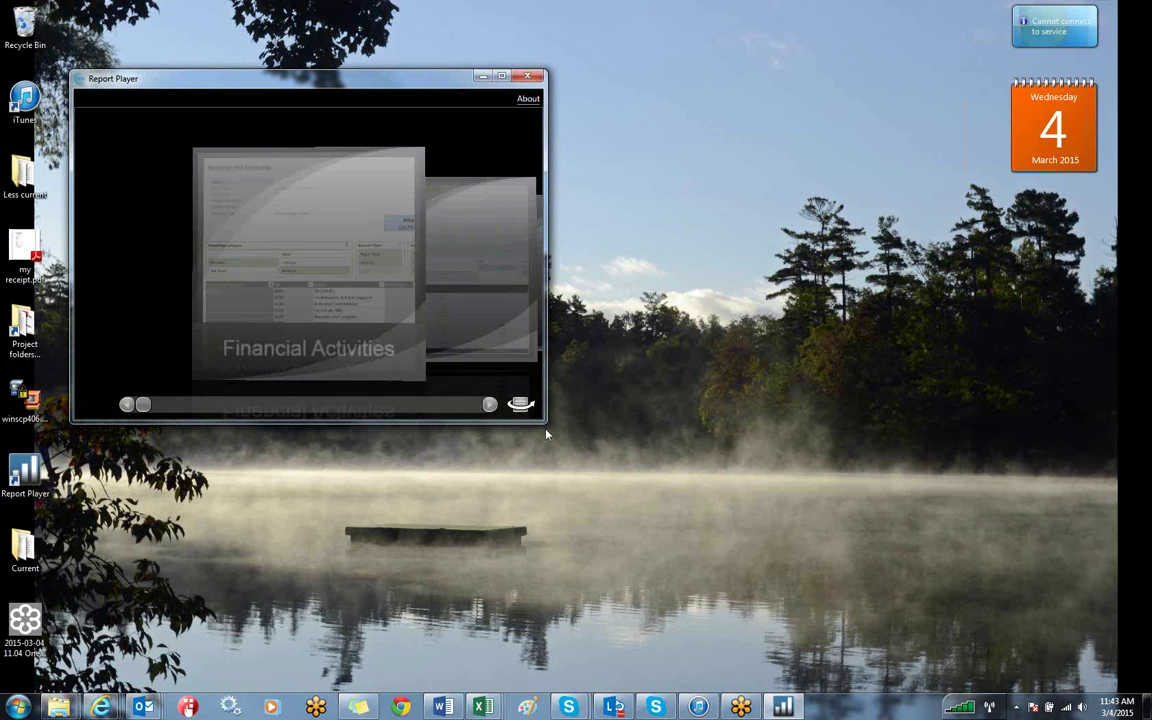
left_click_drag(543, 425, 968, 602)
left_click(829, 463)
left_click(737, 373)
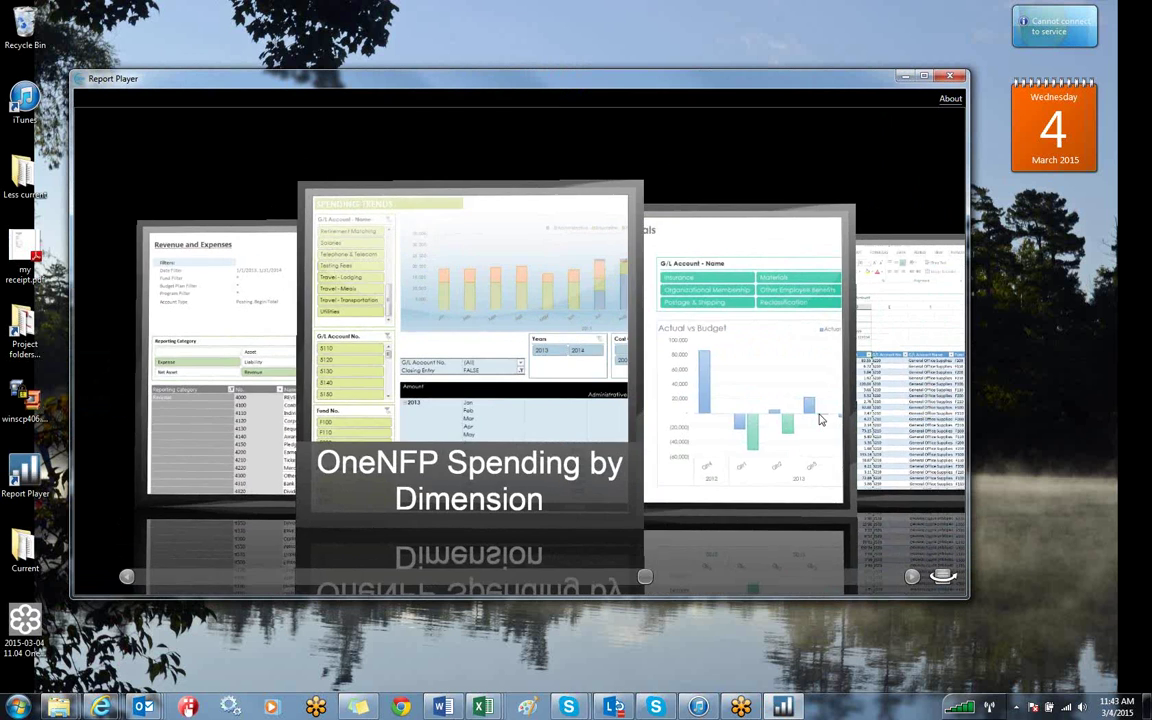
left_click(820, 420)
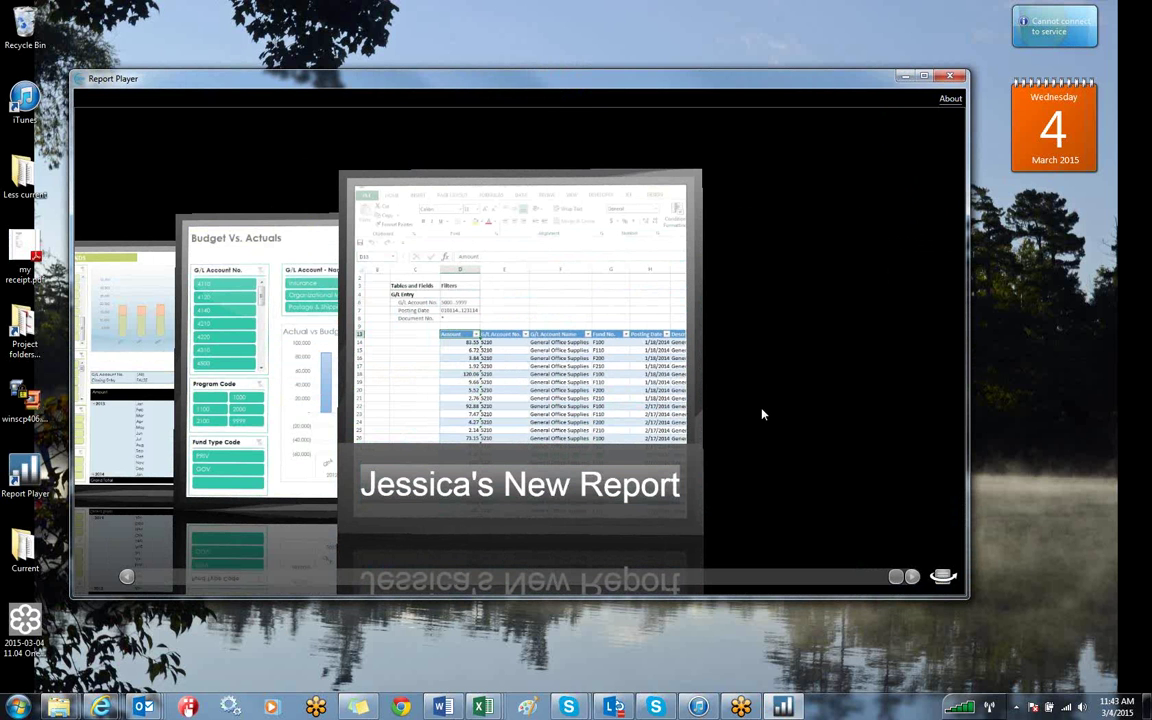
left_click(944, 577)
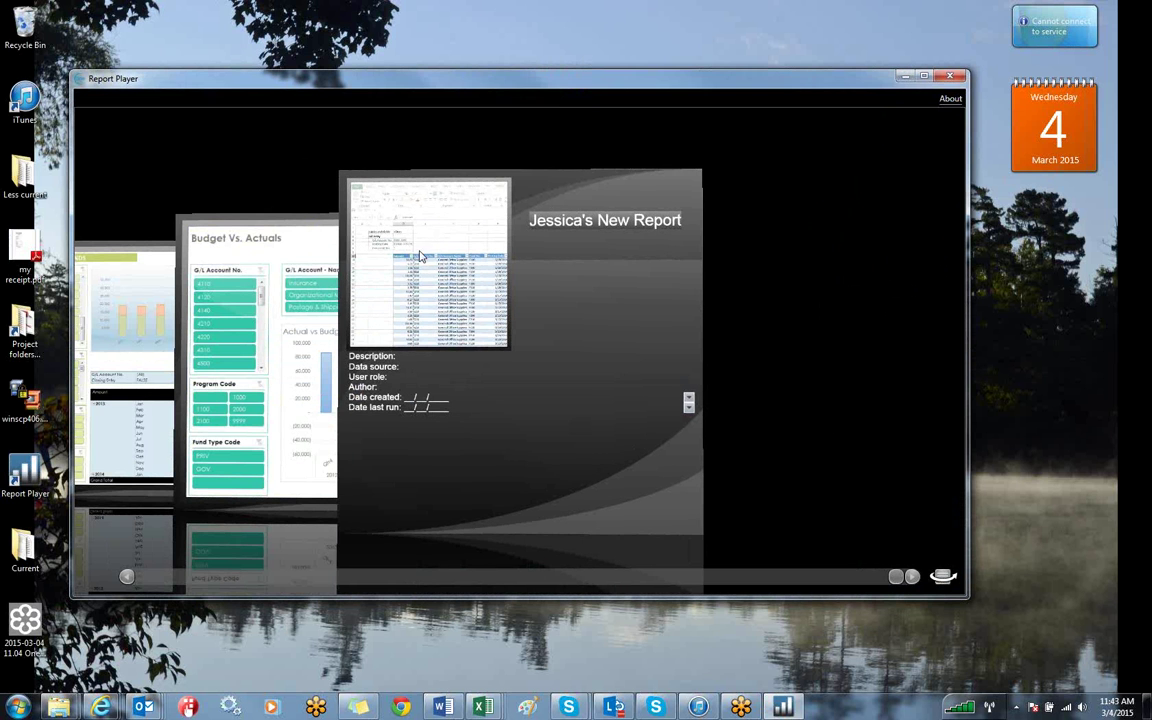
Step: Enter the description 'Report created for training.', flip the card back, and close Report Player
left_click(413, 359)
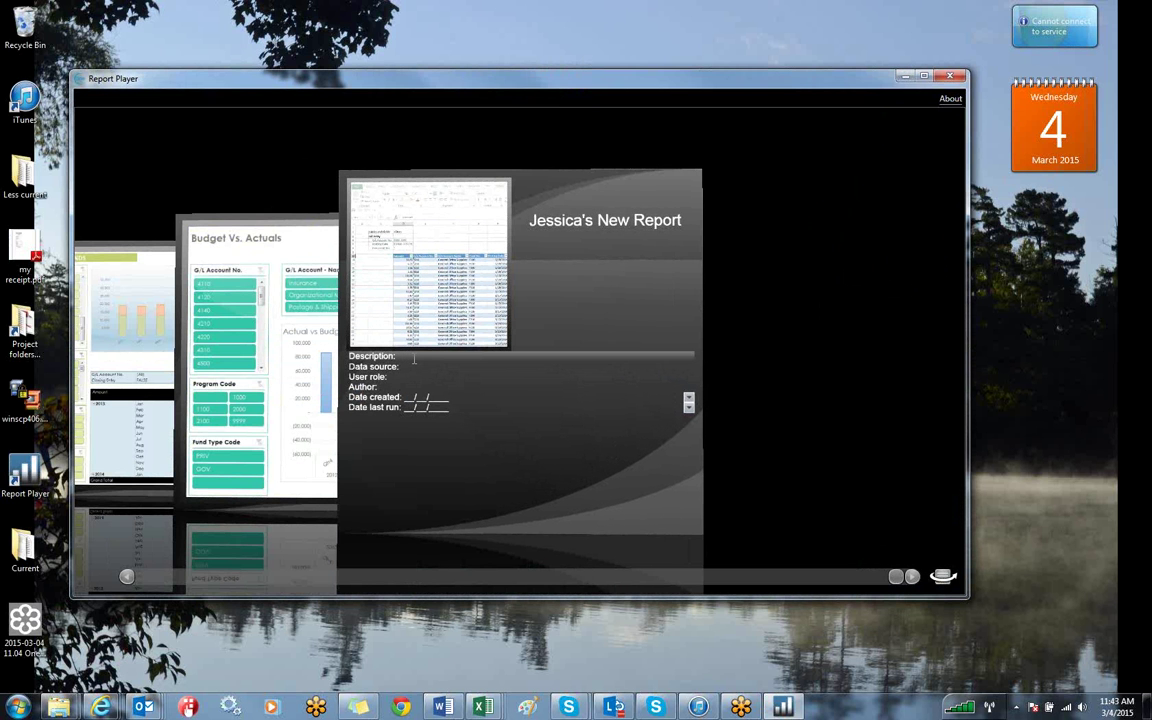
type("Report created for training.")
key("Tab")
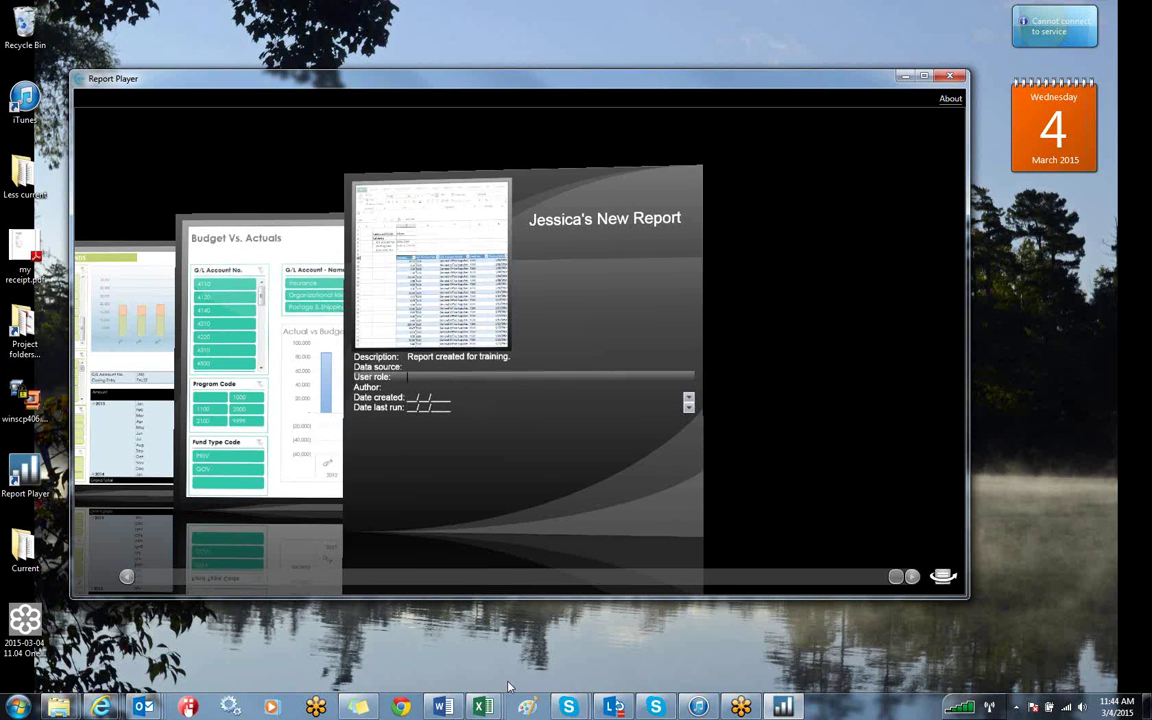
key("Return")
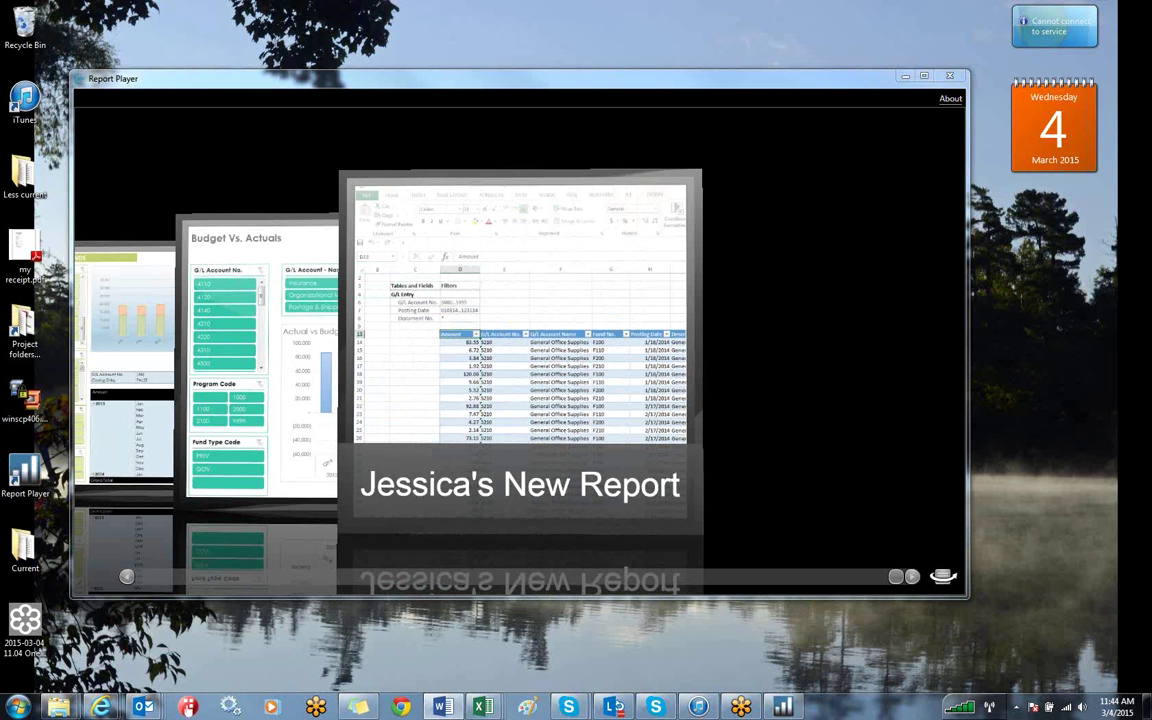
left_click(955, 80)
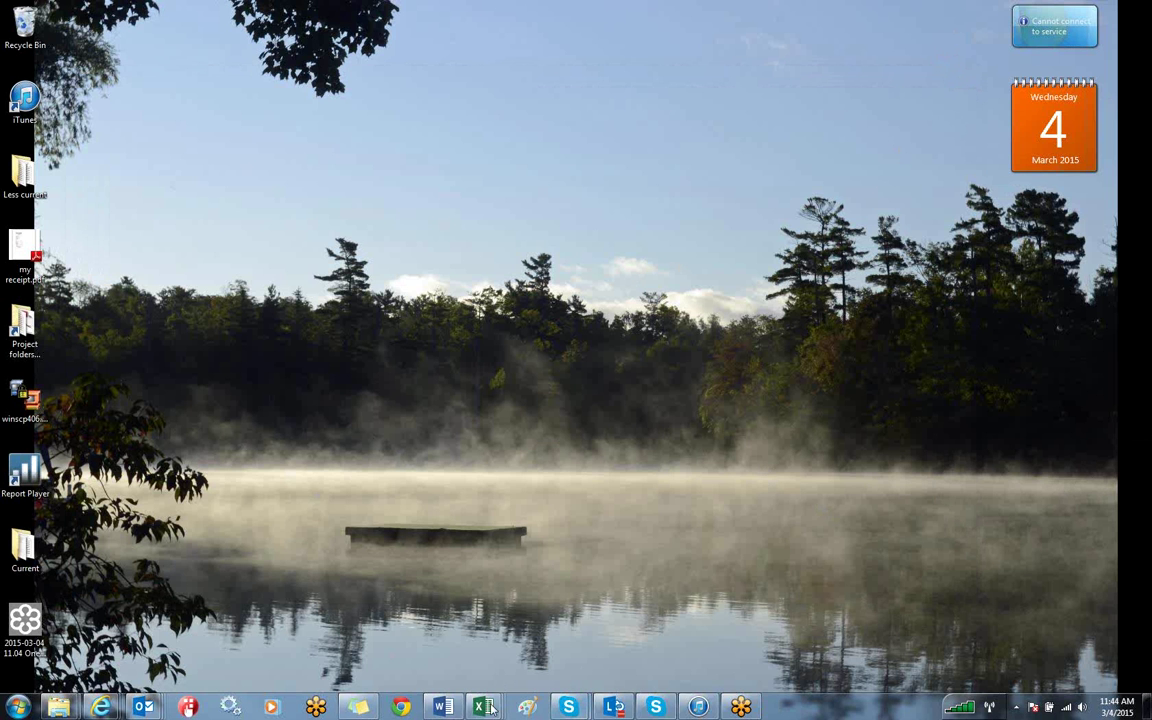
Step: In Sheet12's pivot table, move Cost Center Code to columns and back to rows, then view the Report sheet
mouse_move(487, 708)
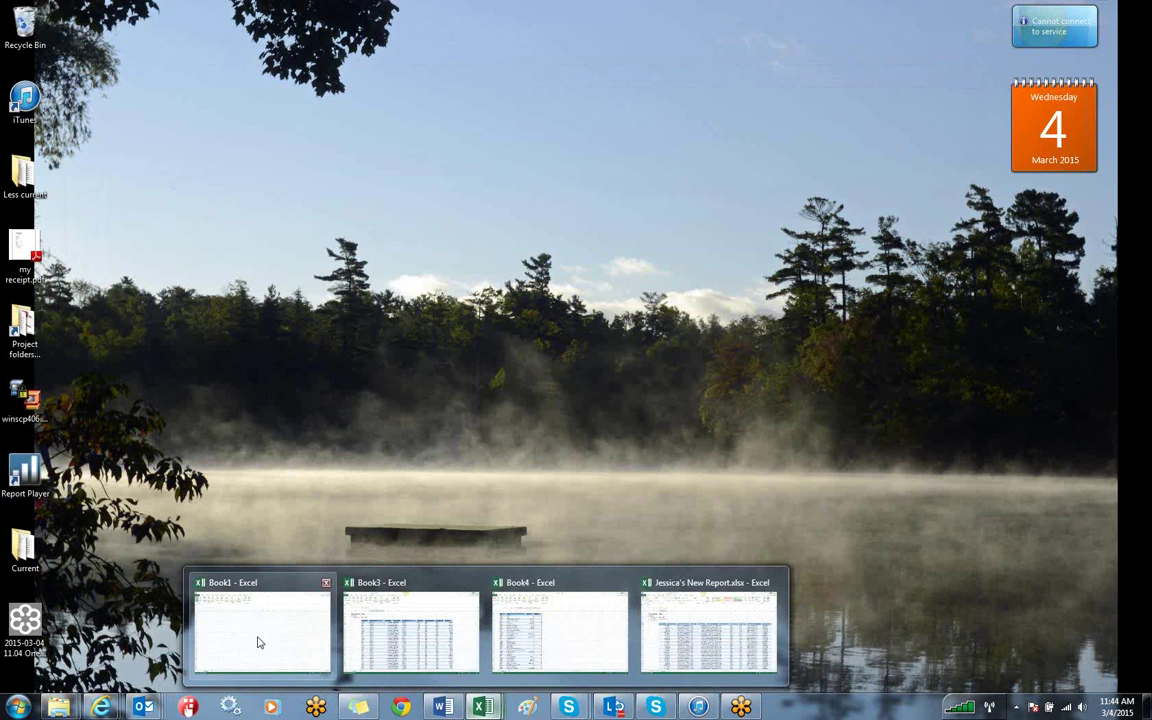
left_click(672, 629)
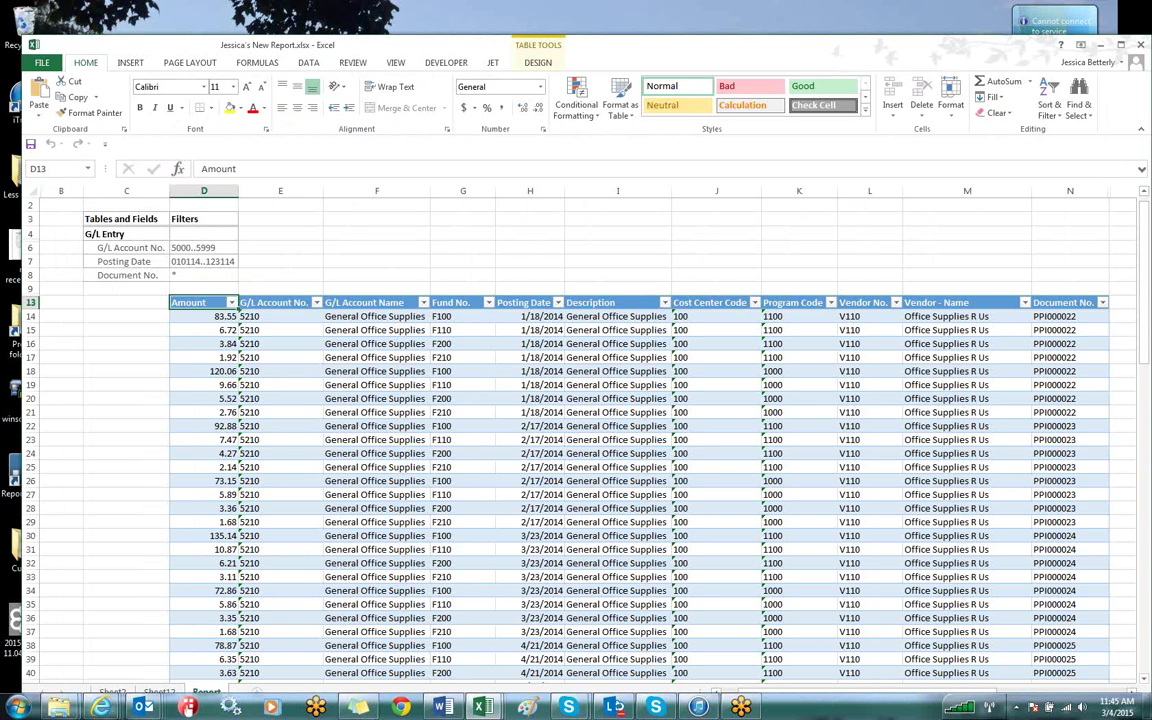
left_click(155, 692)
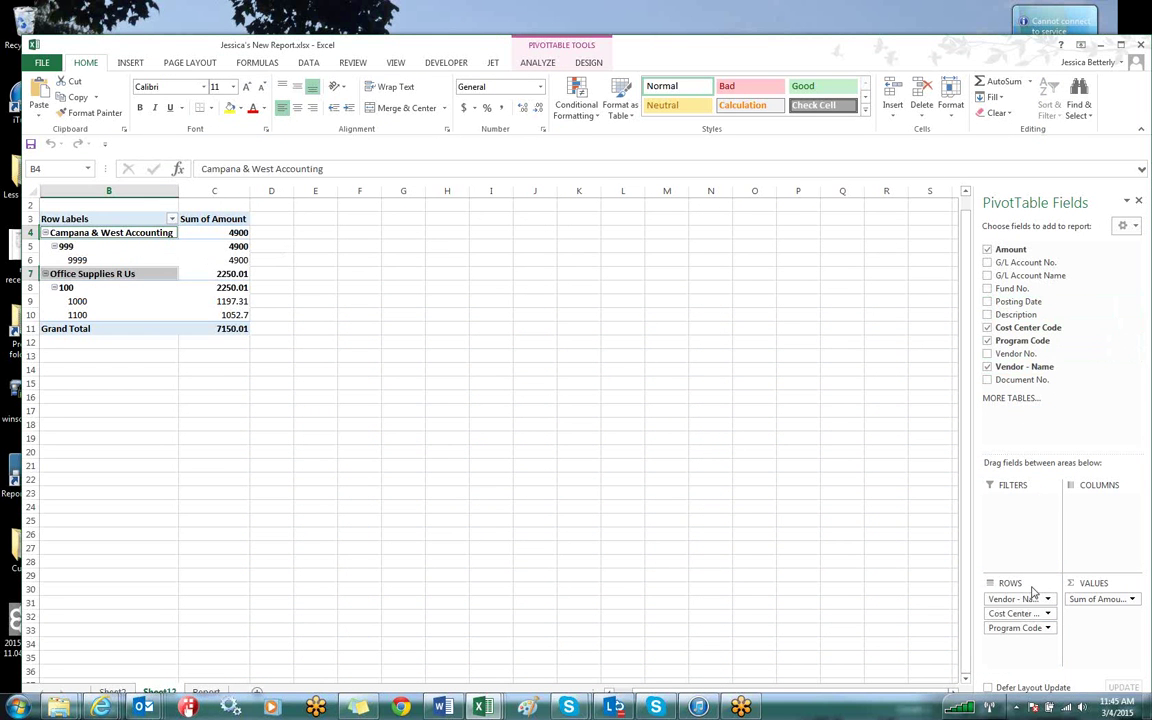
left_click_drag(1019, 614, 1093, 516)
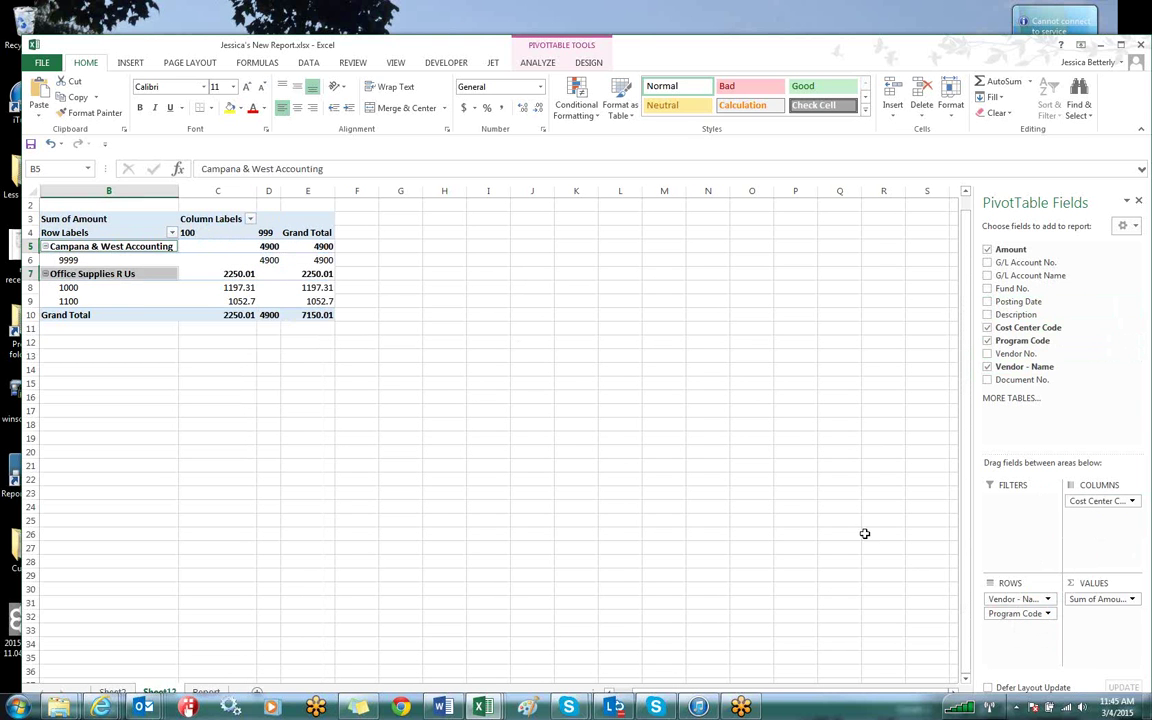
left_click_drag(1095, 501, 1041, 500)
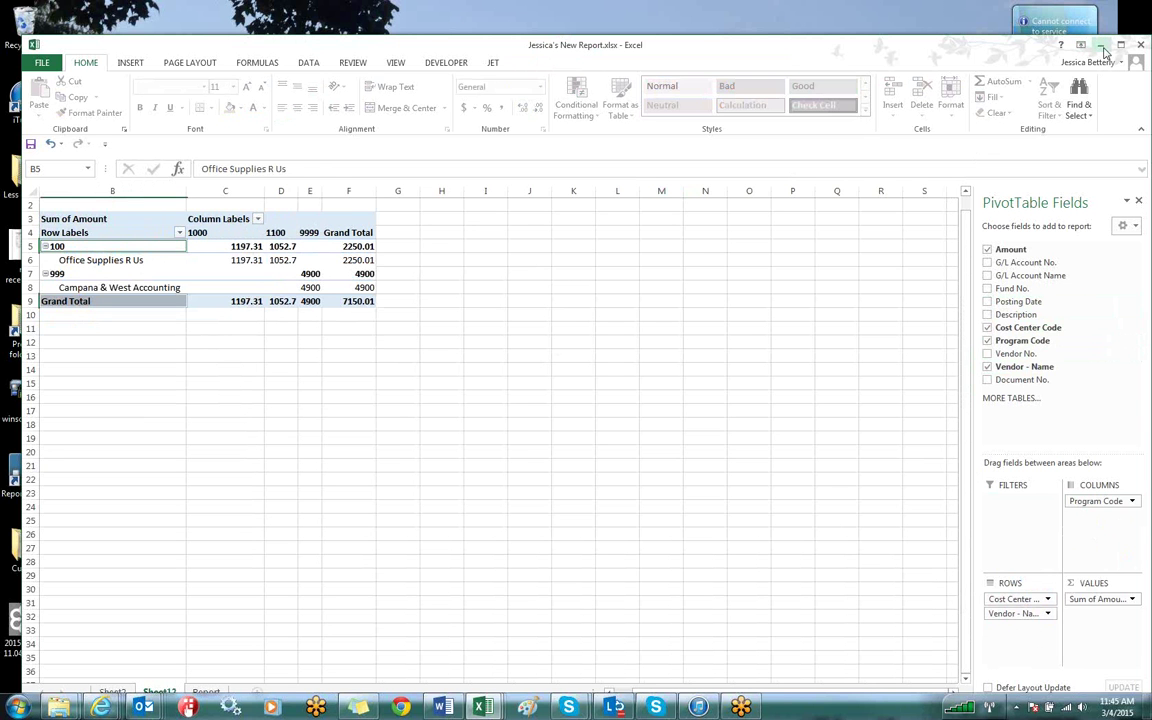
double_click(869, 50)
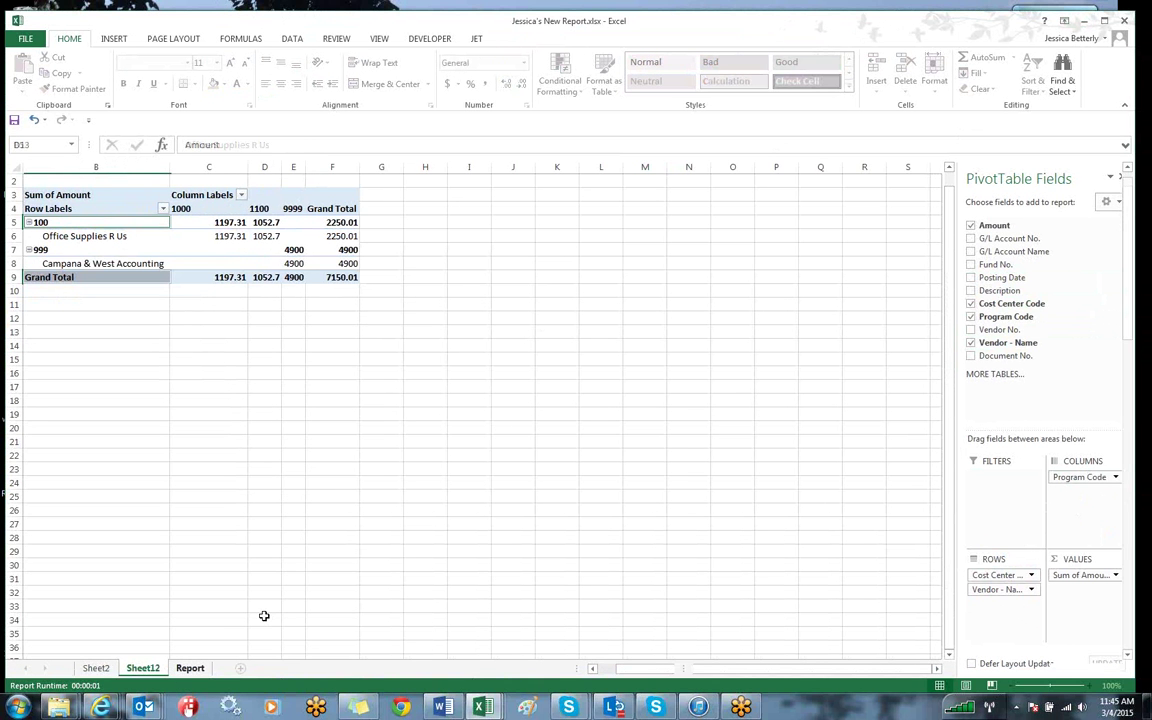
key("ctrl+Page_Down")
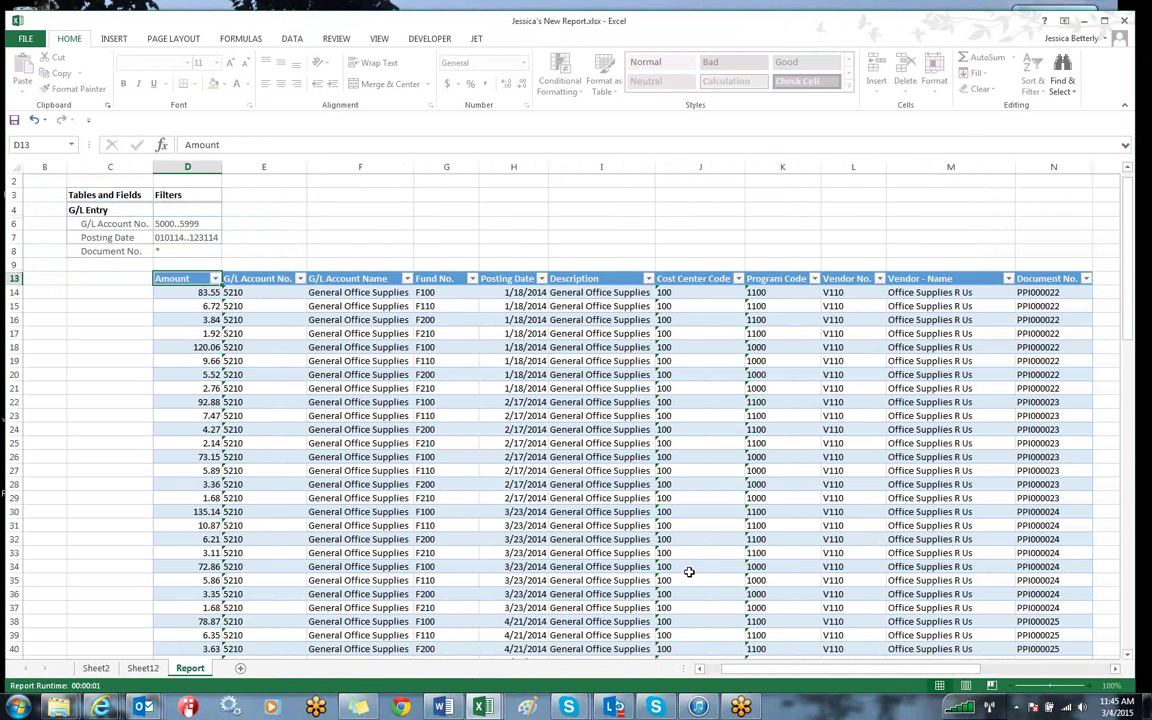
Step: Minimize the report workbook and start a new Jet Table Builder report in blank Book1
left_click(1145, 37)
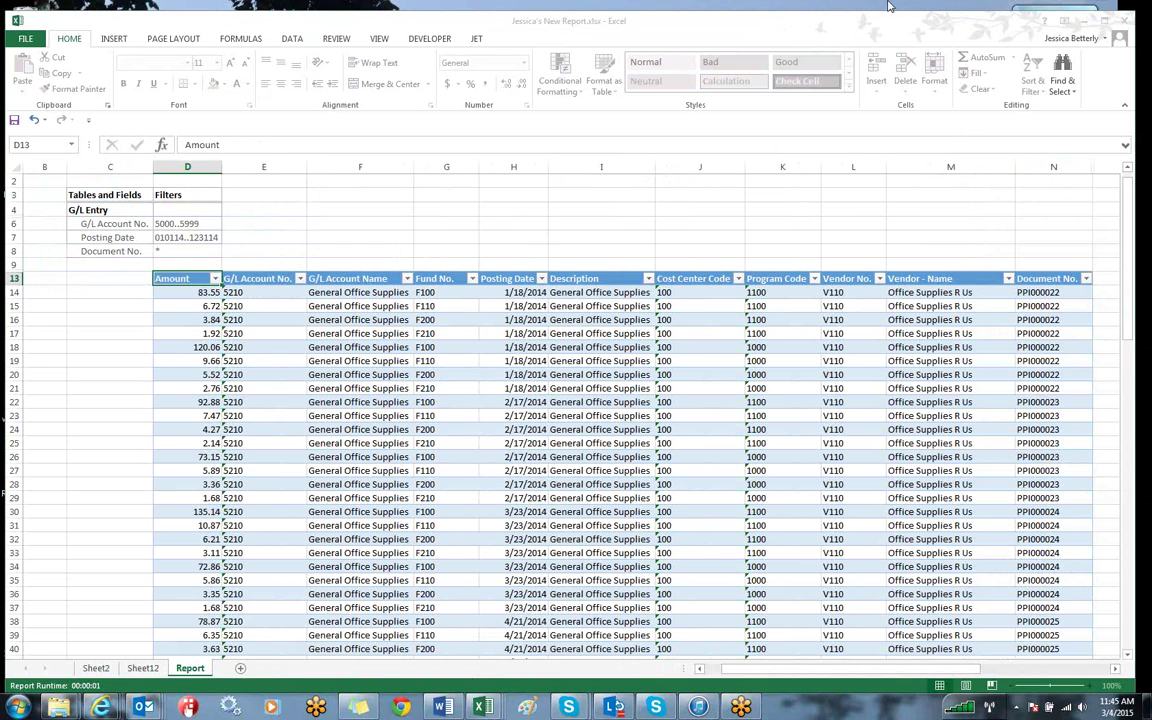
left_click(1080, 24)
mouse_move(481, 707)
left_click(259, 608)
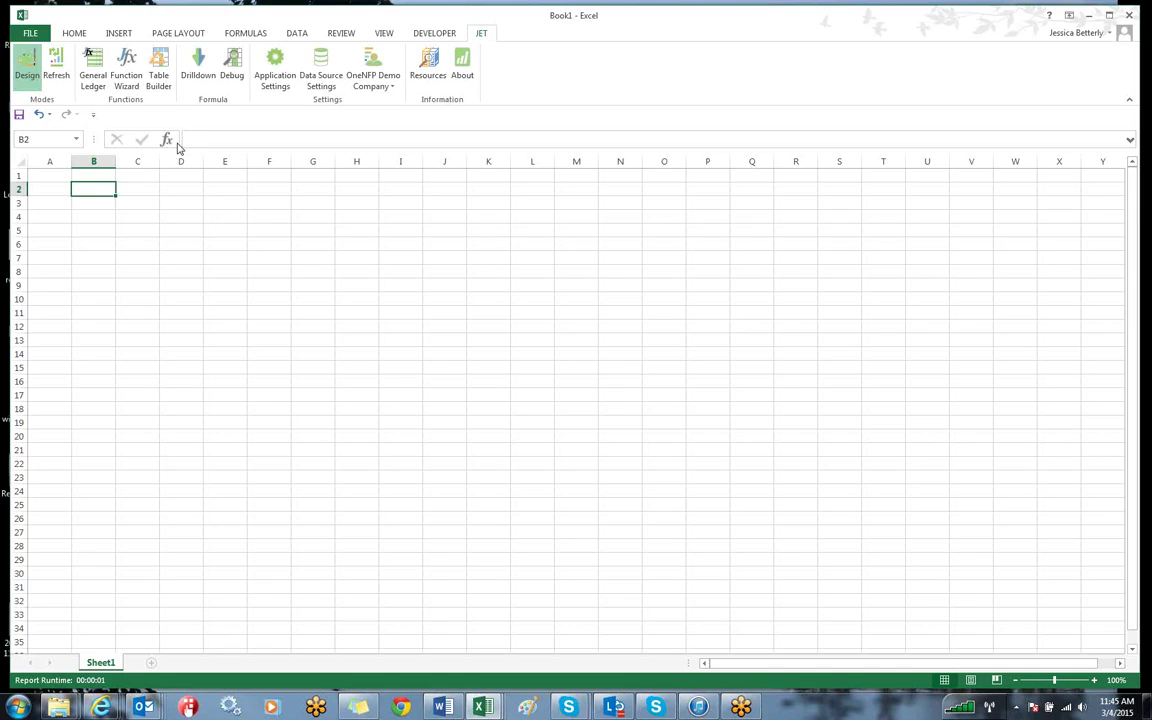
left_click(157, 70)
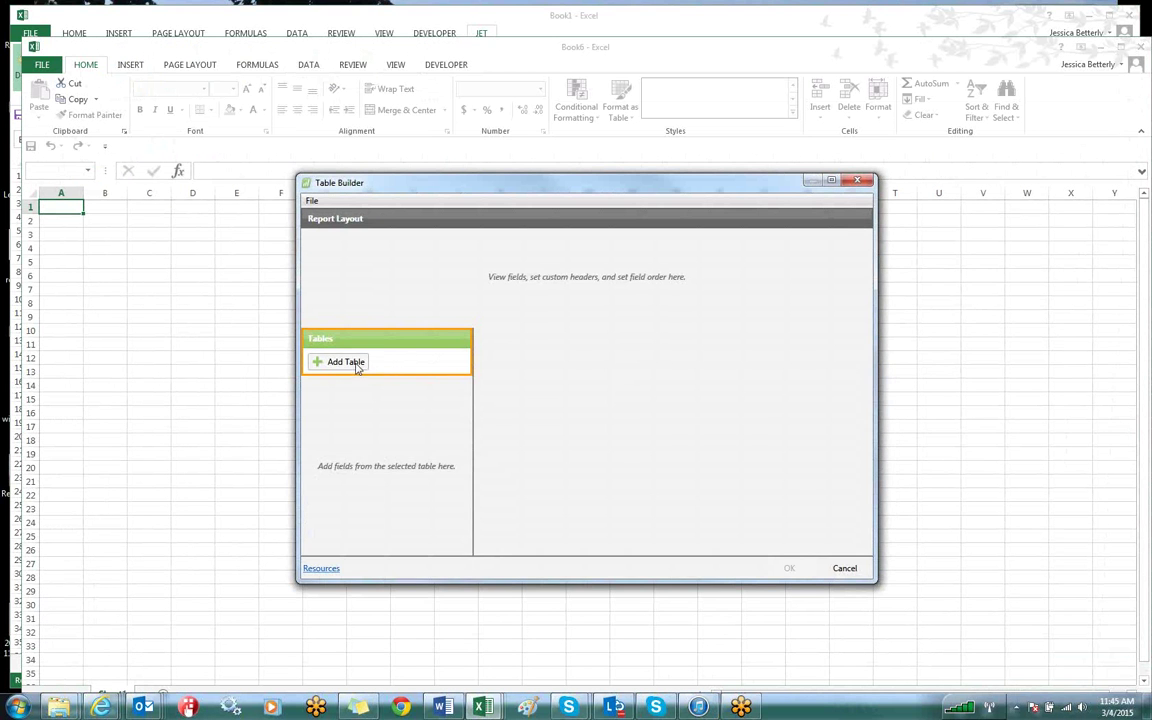
left_click(352, 370)
Step: Add the G/L Entry table with Amount, Source No. and G/L Account No. fields
type("g/l en")
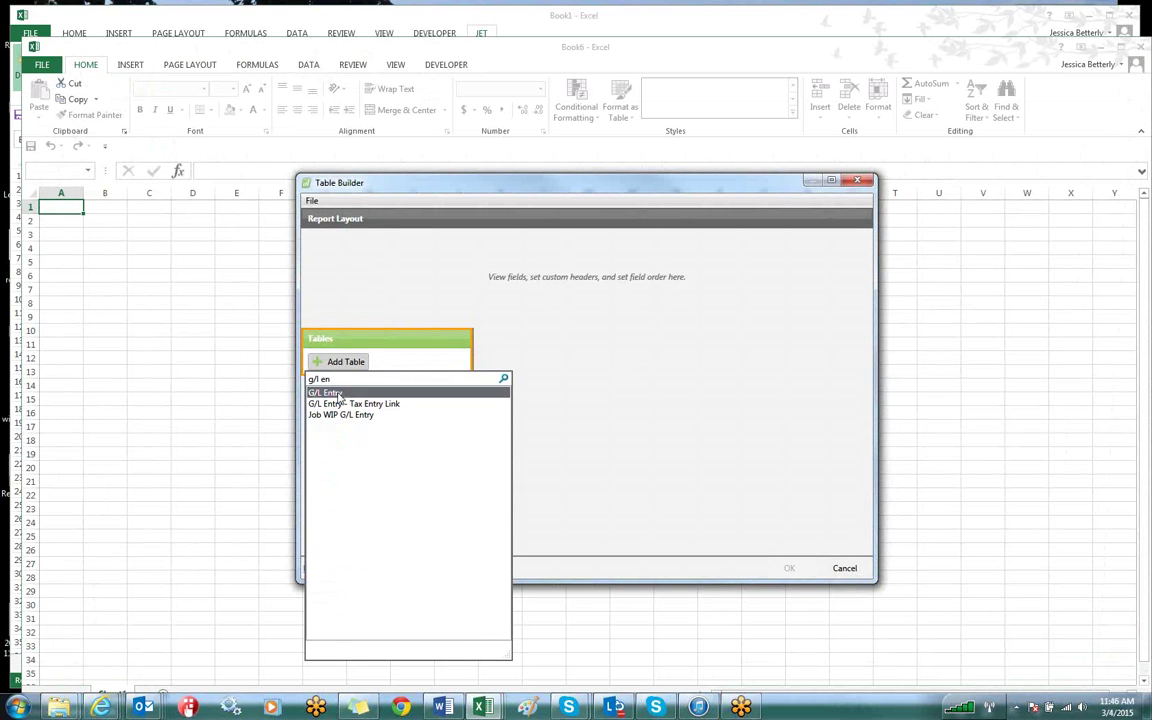
left_click(338, 393)
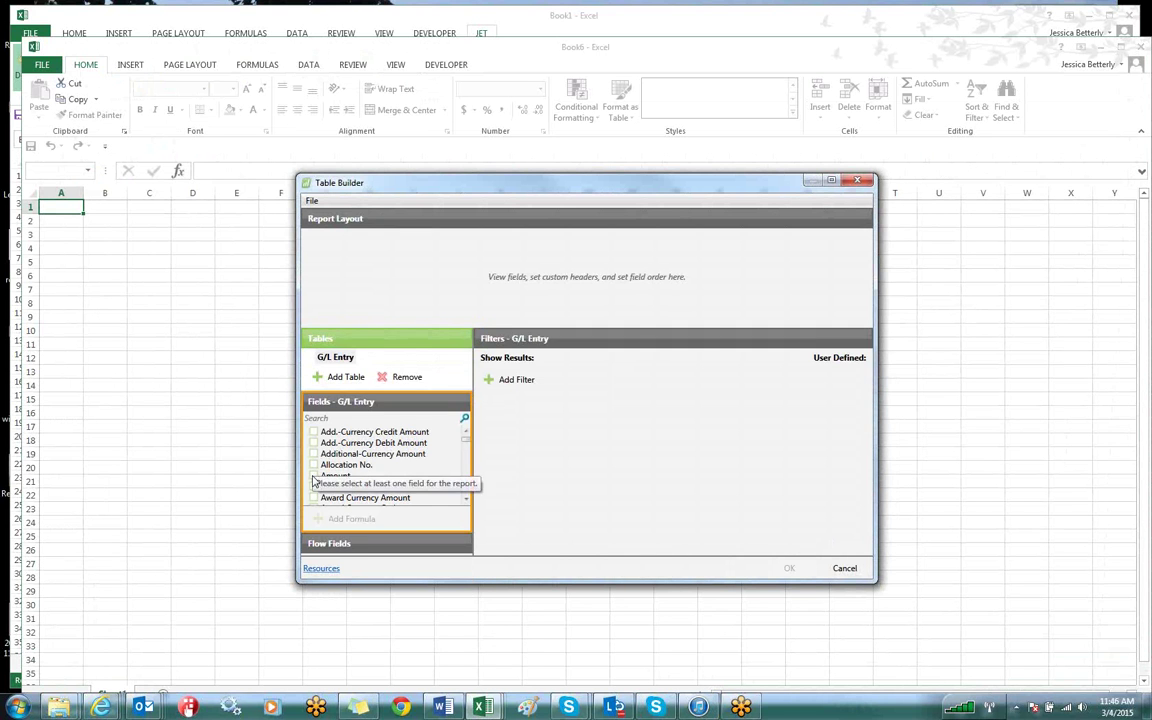
left_click(336, 475)
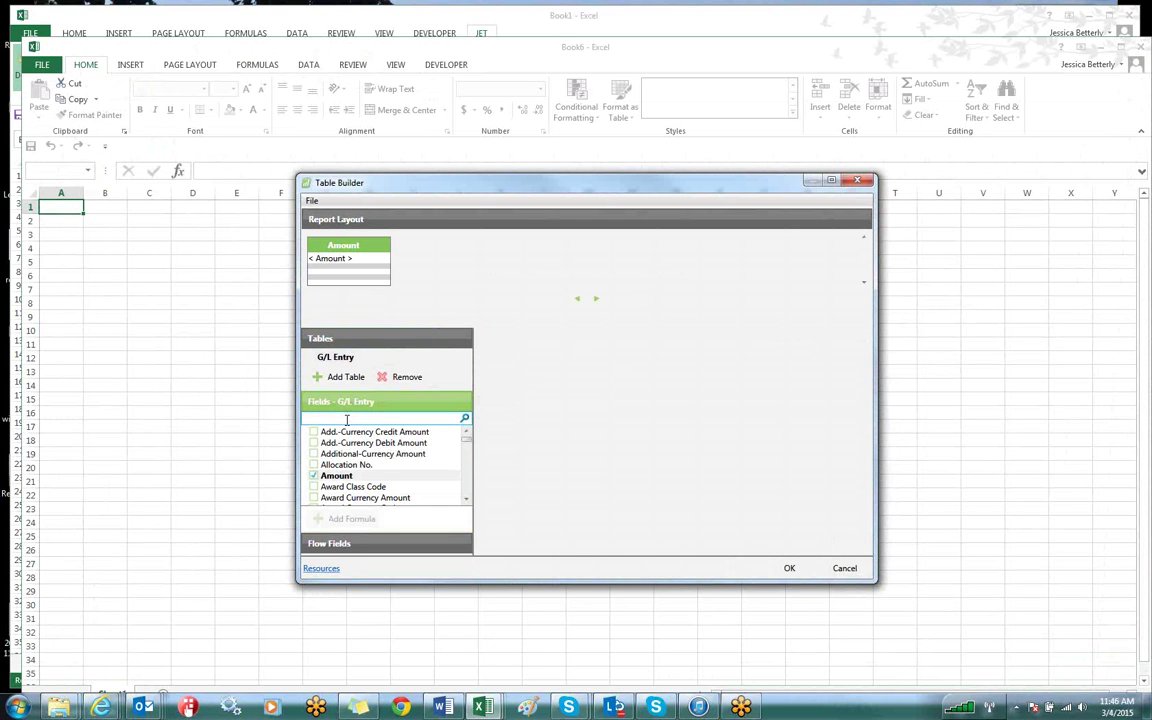
type("sourc")
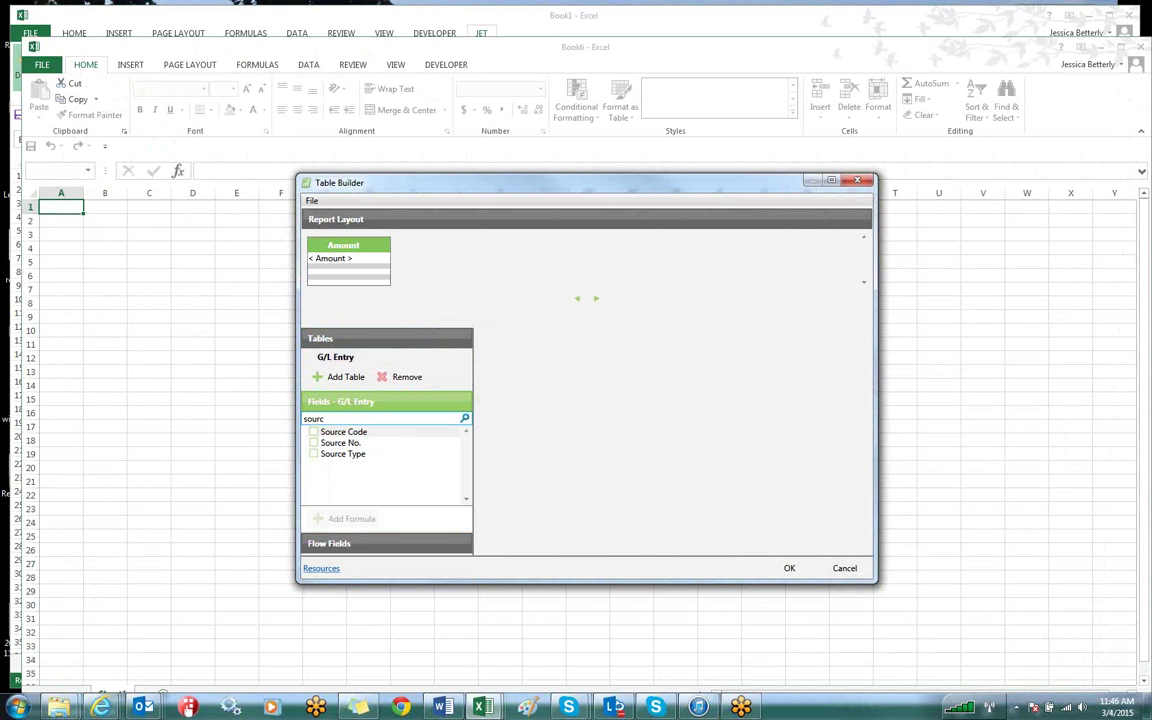
left_click(314, 443)
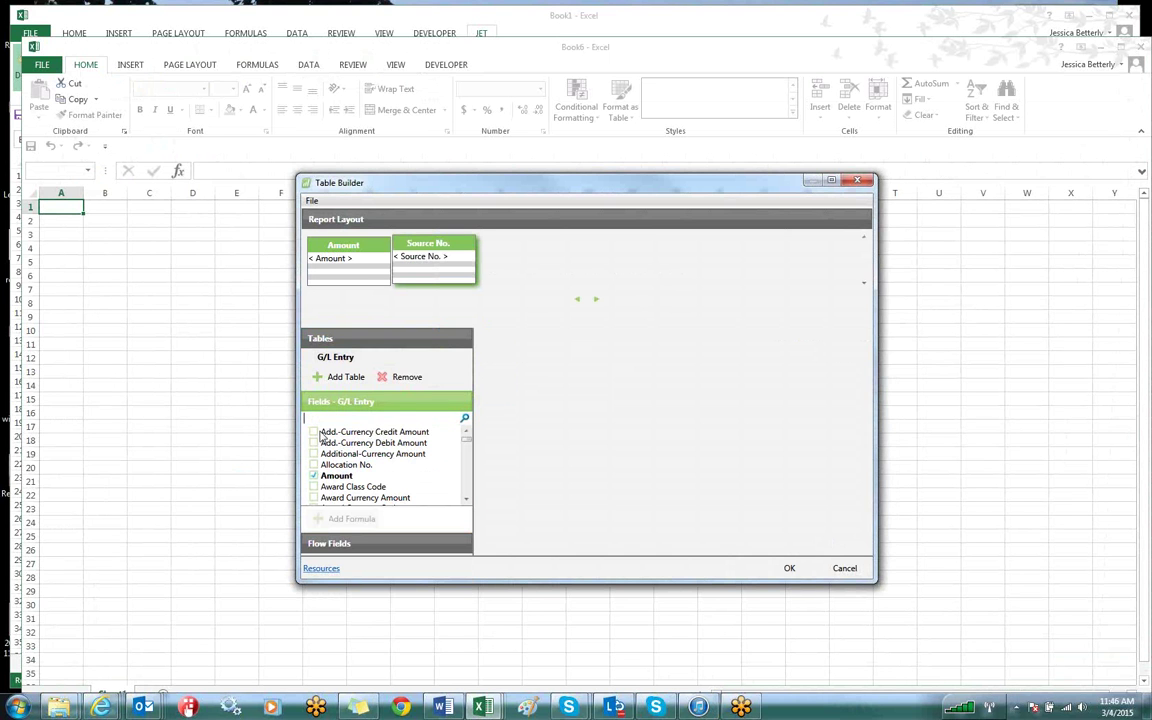
left_click(328, 418)
type("g/l")
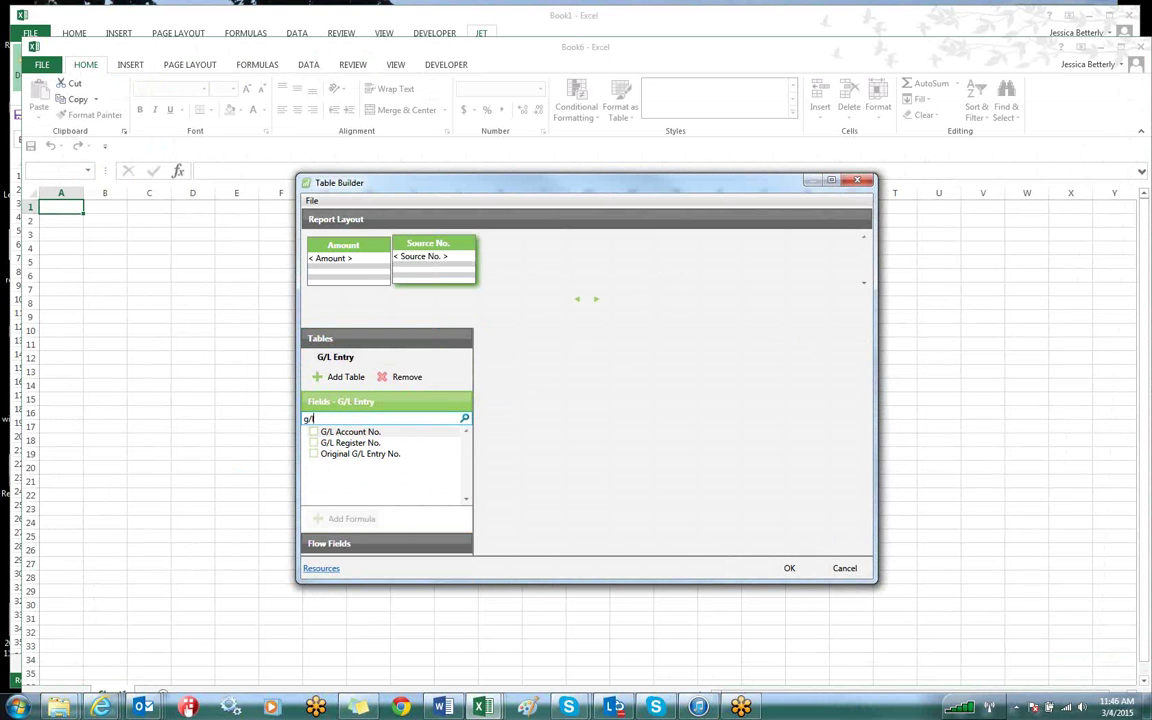
left_click(314, 431)
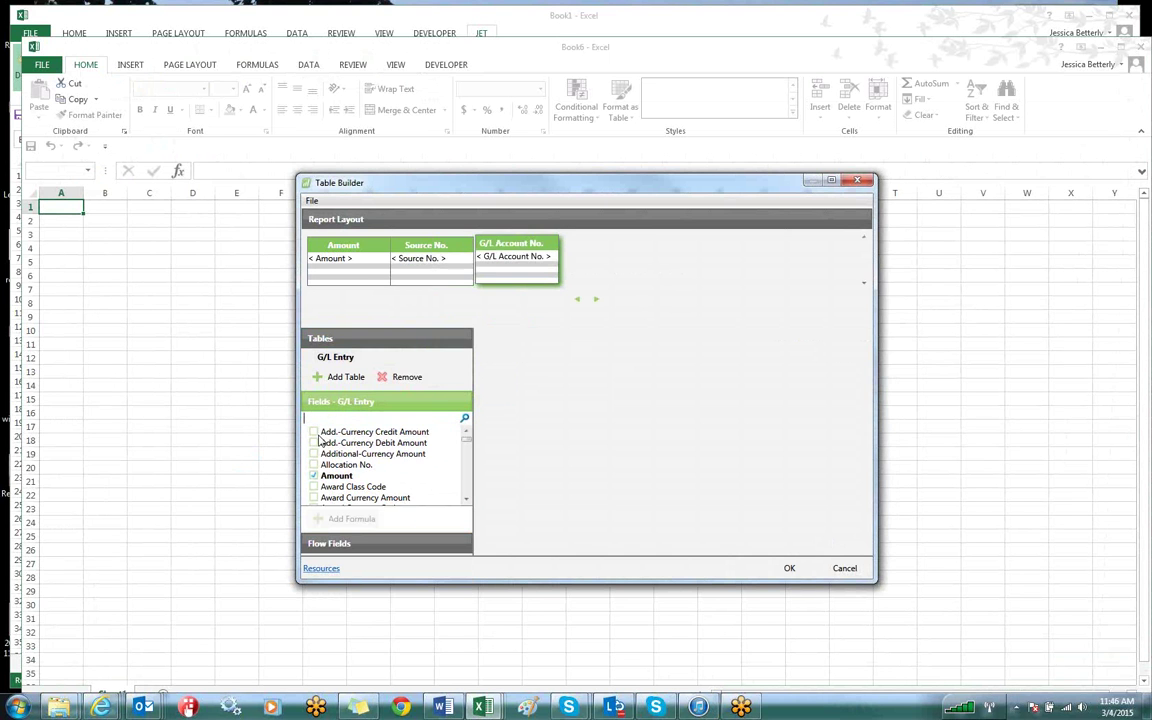
left_click_drag(510, 180, 424, 76)
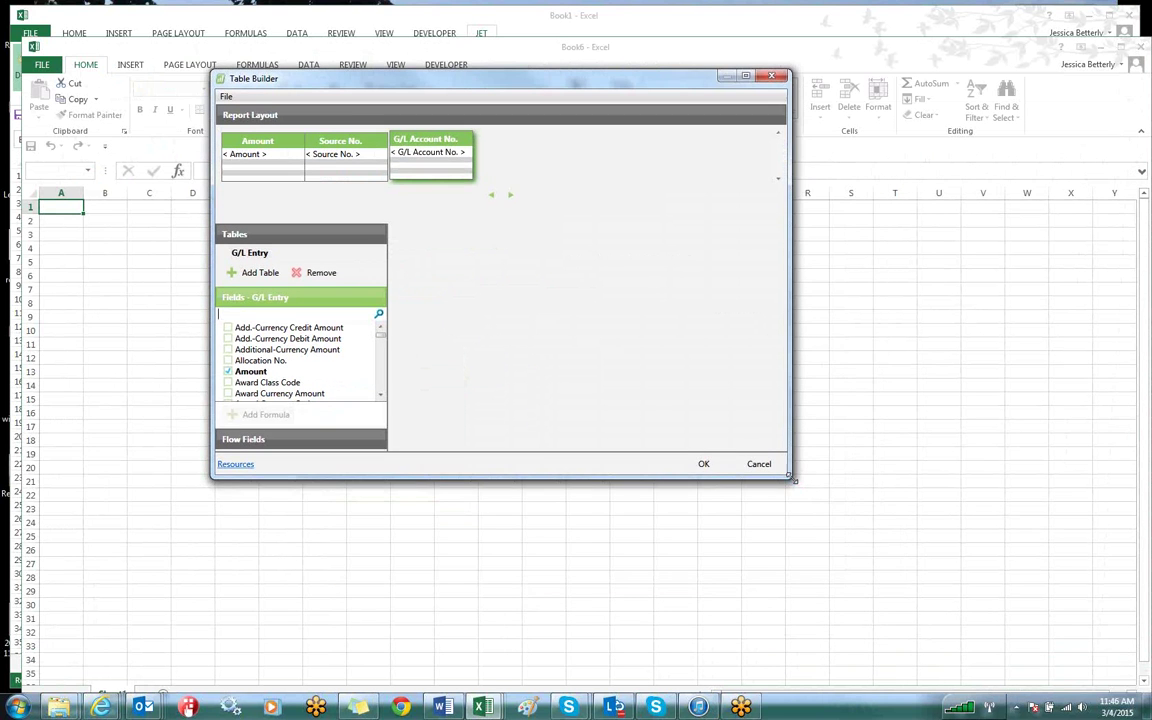
left_click_drag(787, 476, 937, 632)
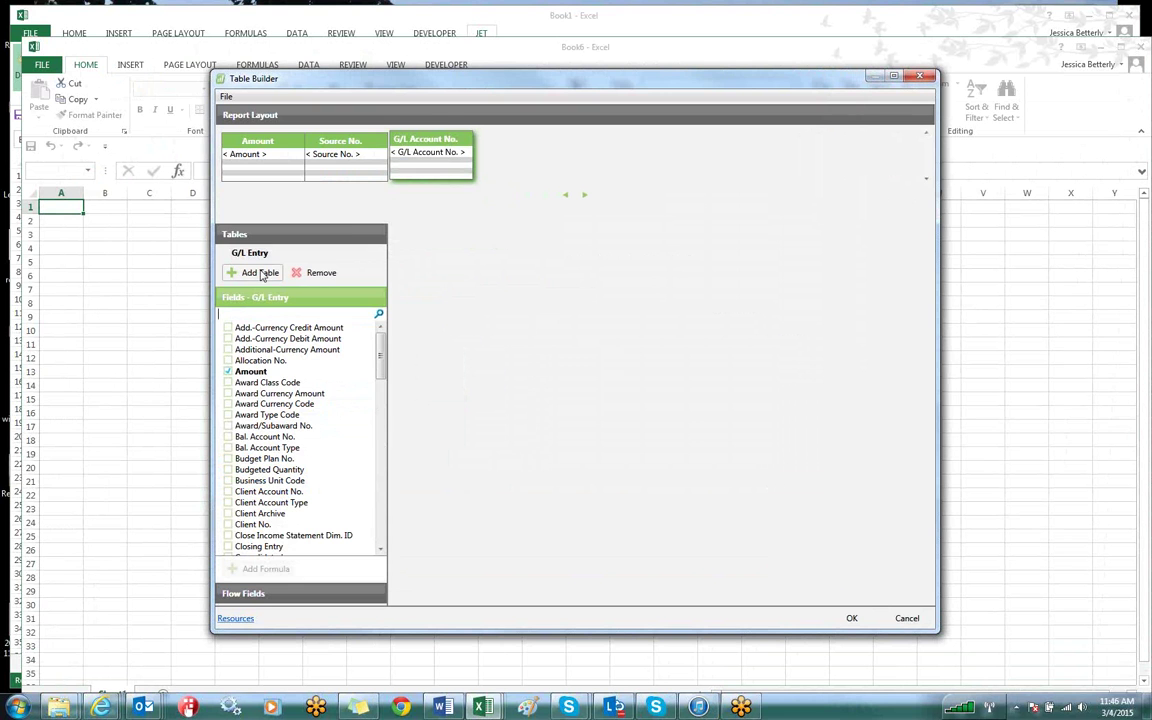
Step: Add the Vendor table, linked on G/L Entry Source No. instead of Bal. Account No
left_click(260, 273)
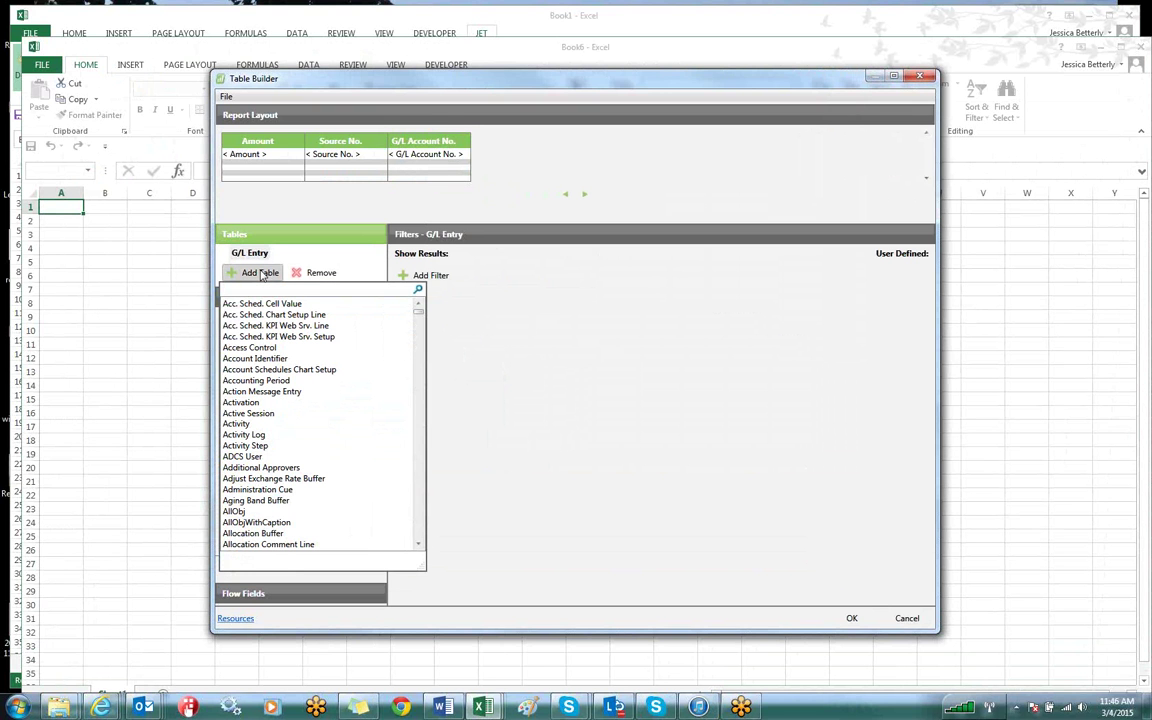
type("ven")
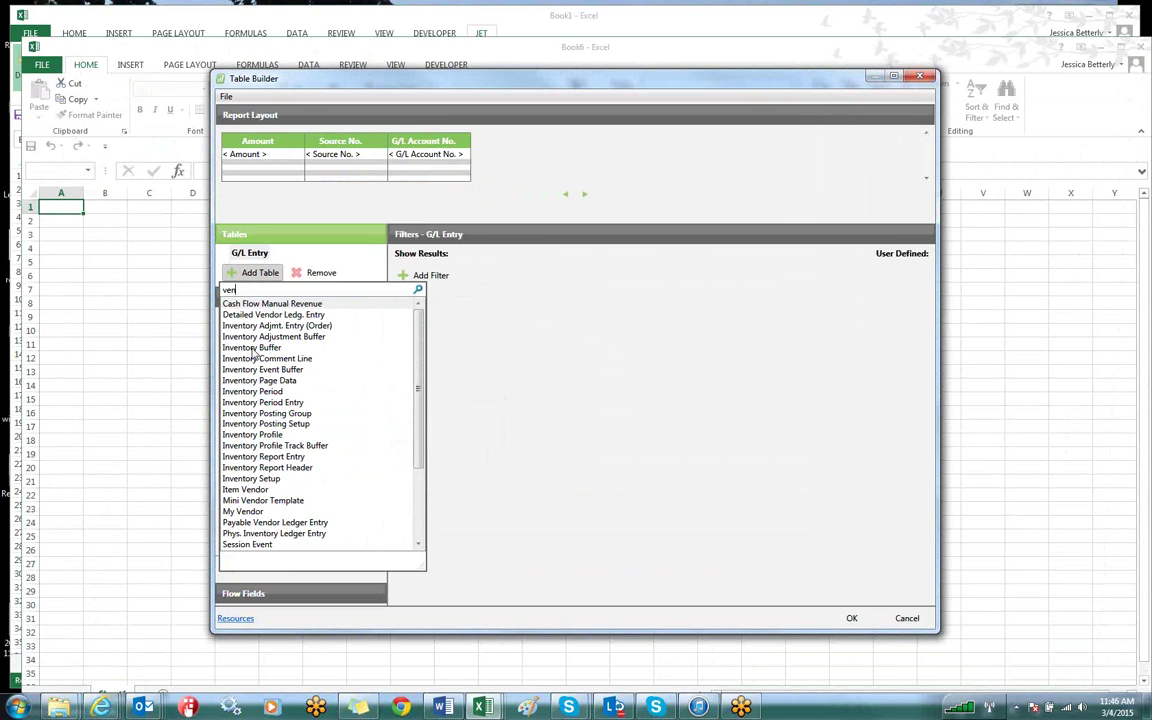
type("dor")
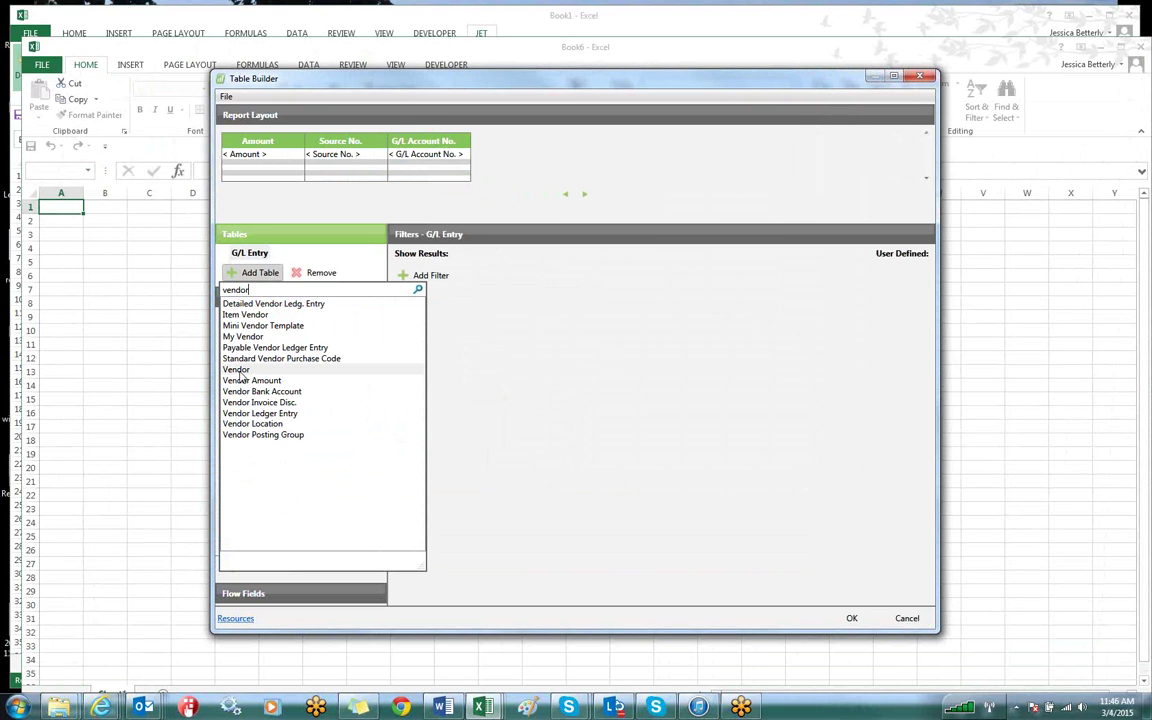
left_click(236, 370)
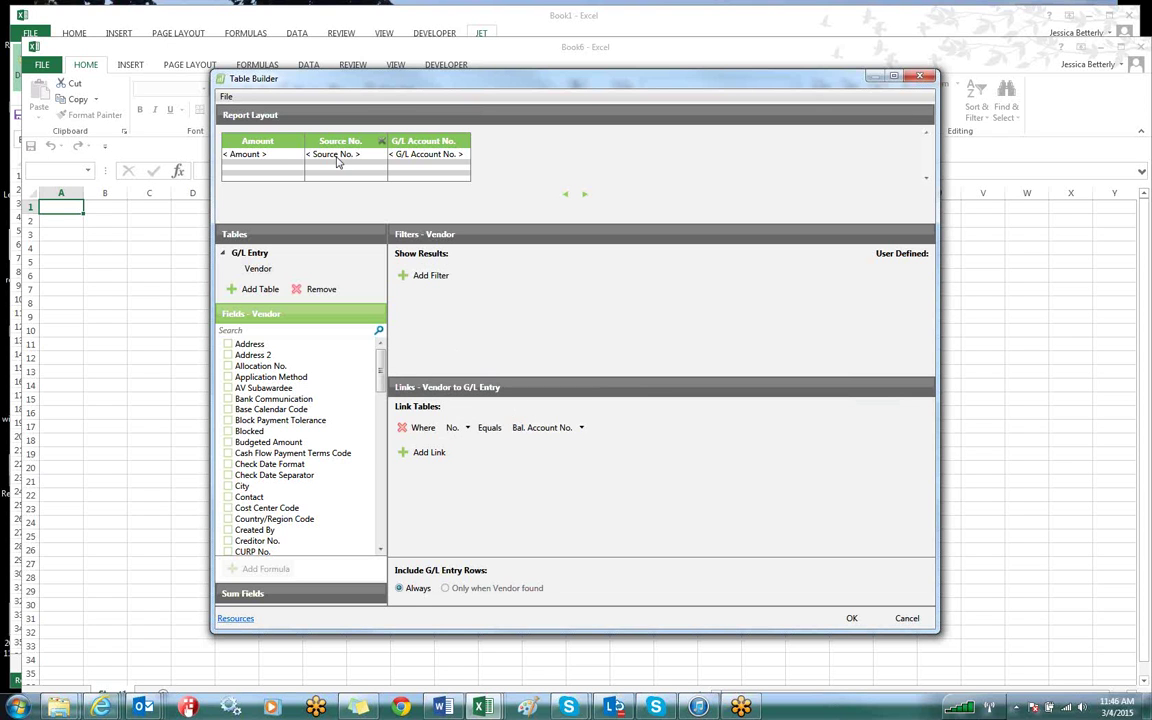
left_click(578, 430)
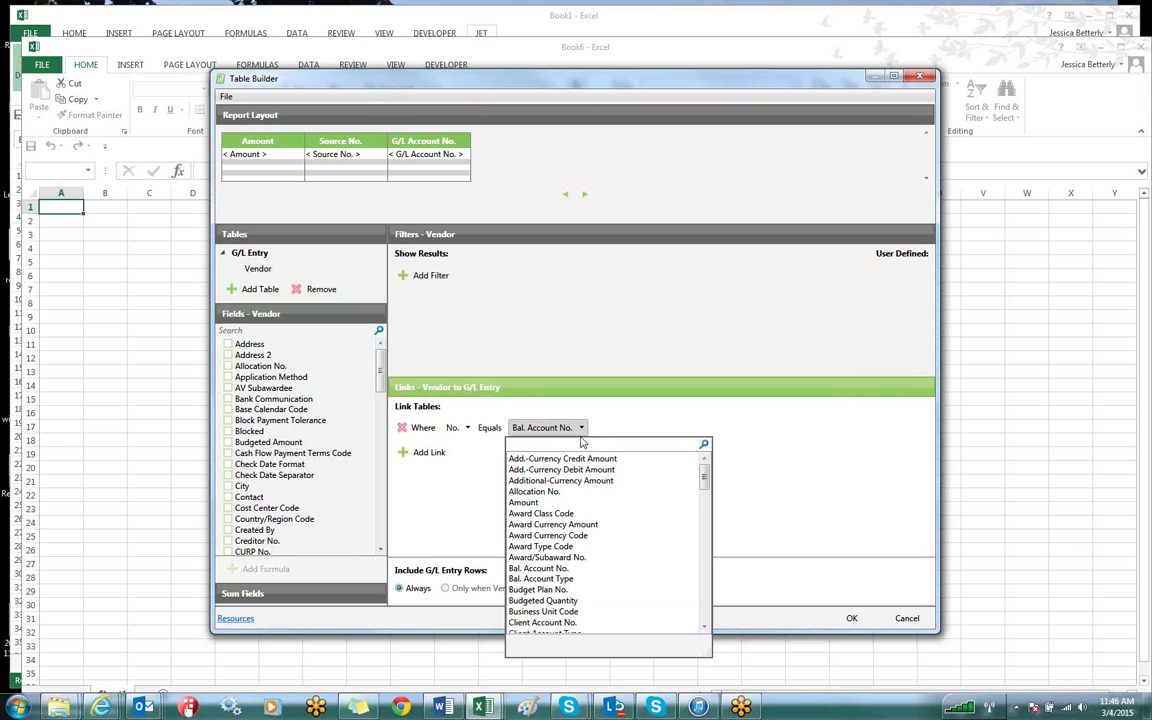
type("sour")
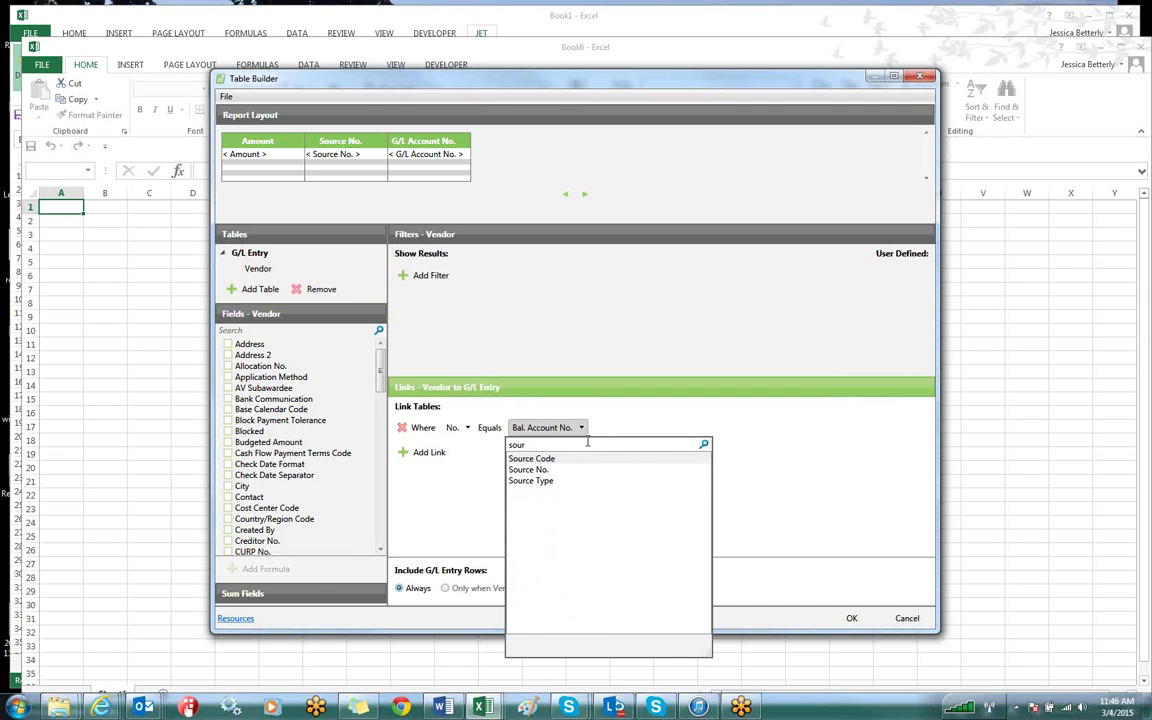
left_click(530, 469)
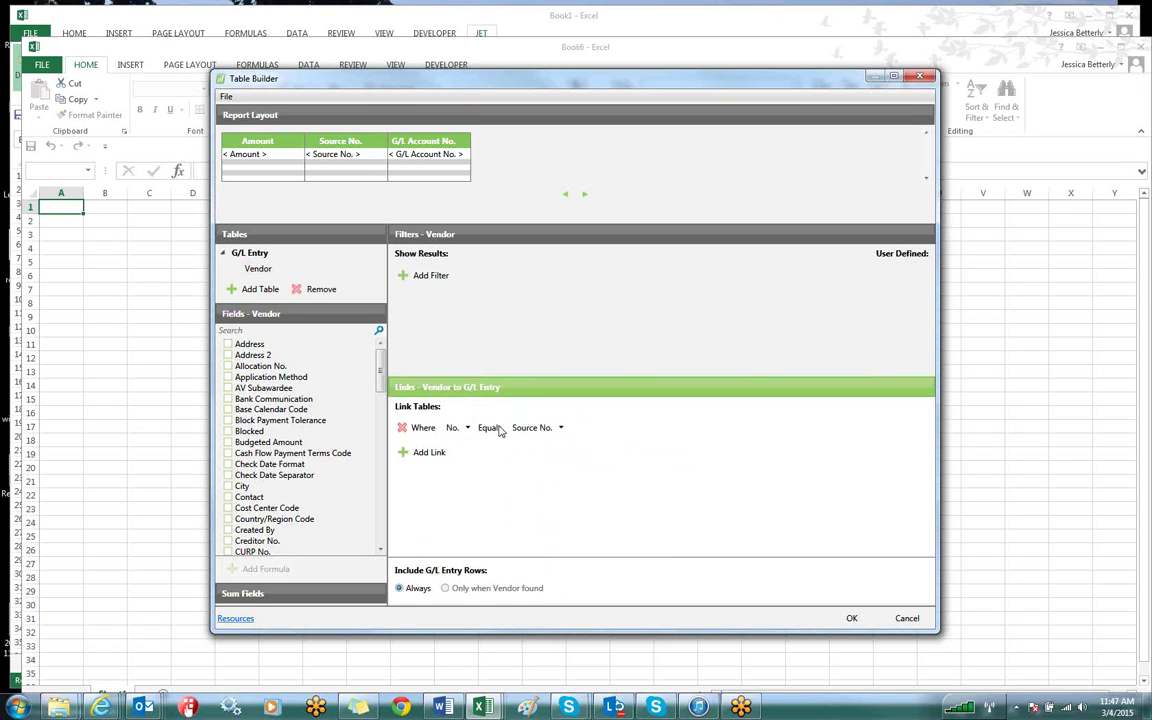
Step: Add the vendor Name column, move Source No. after G/L Account No., and generate the report
left_click_drag(380, 365, 381, 447)
left_click(228, 423)
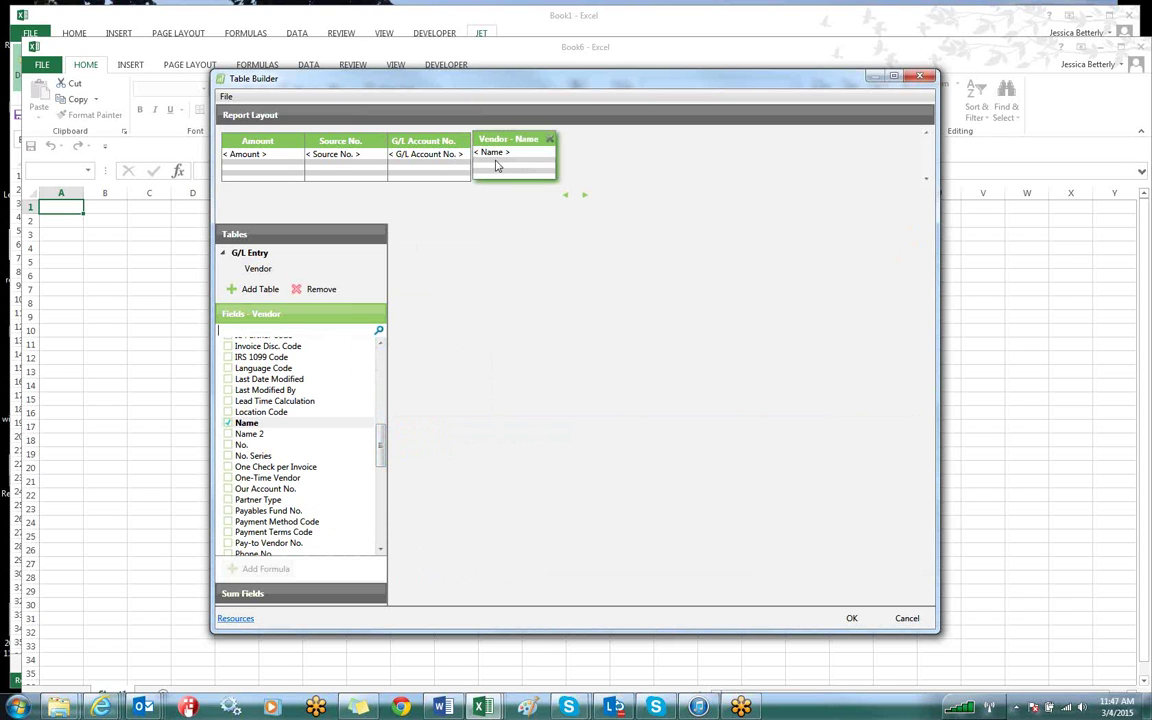
left_click_drag(312, 142, 425, 160)
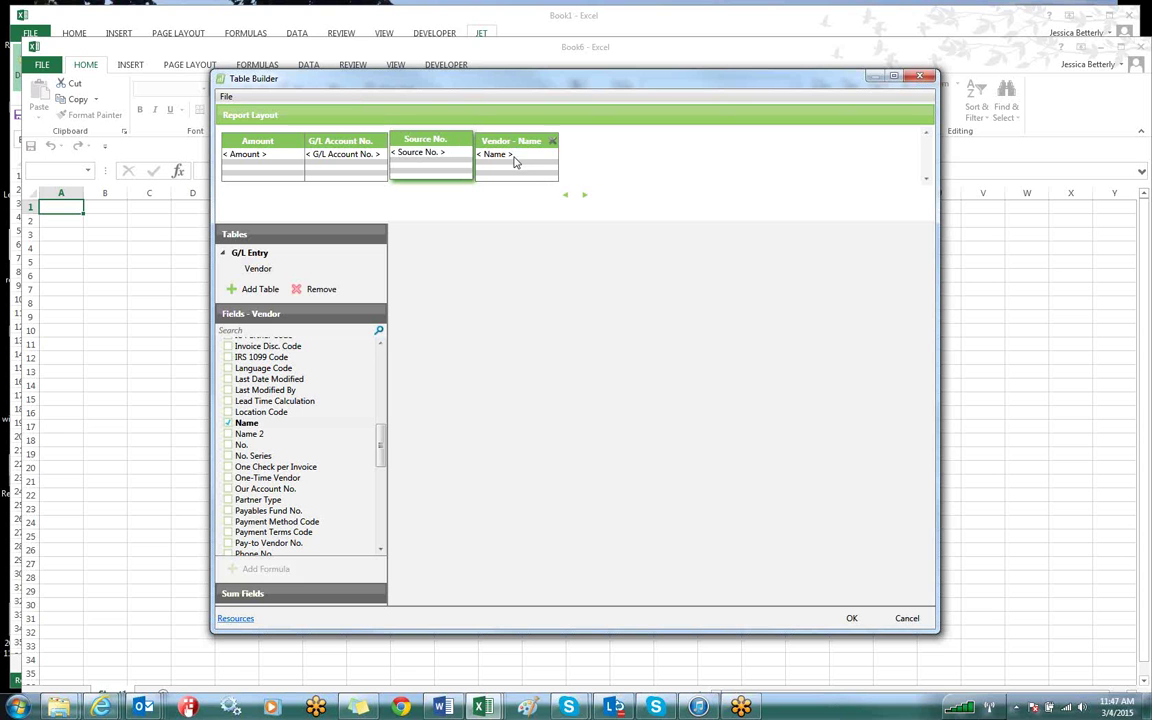
left_click(851, 618)
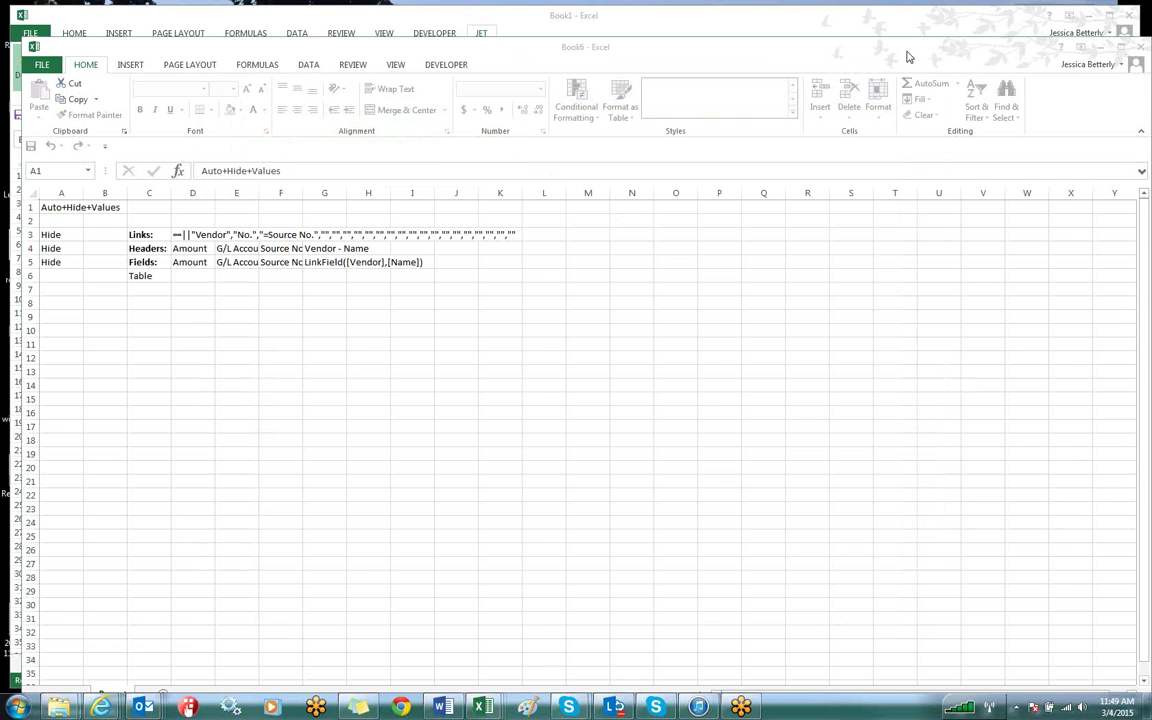
Step: Minimize Book6 to bring the blank Book1 workbook back to the front
left_click(1101, 48)
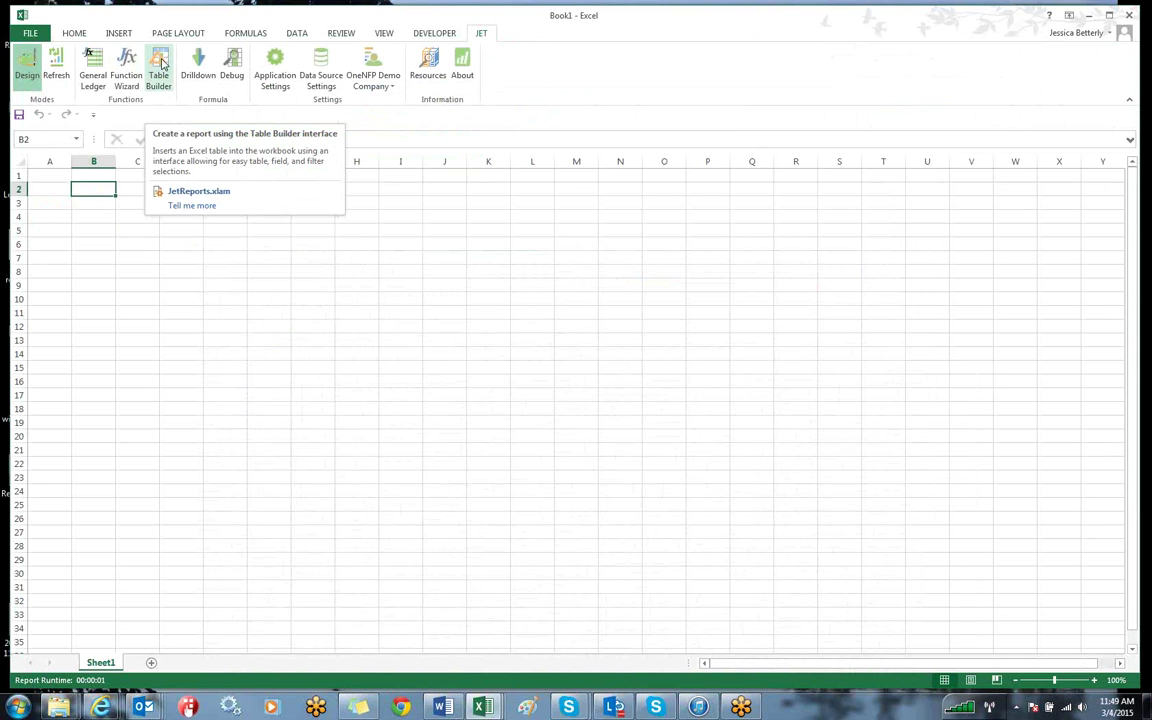
Step: Start a new Table Builder report on the G/L Account table, found by searching 'g/l acc'
left_click(161, 64)
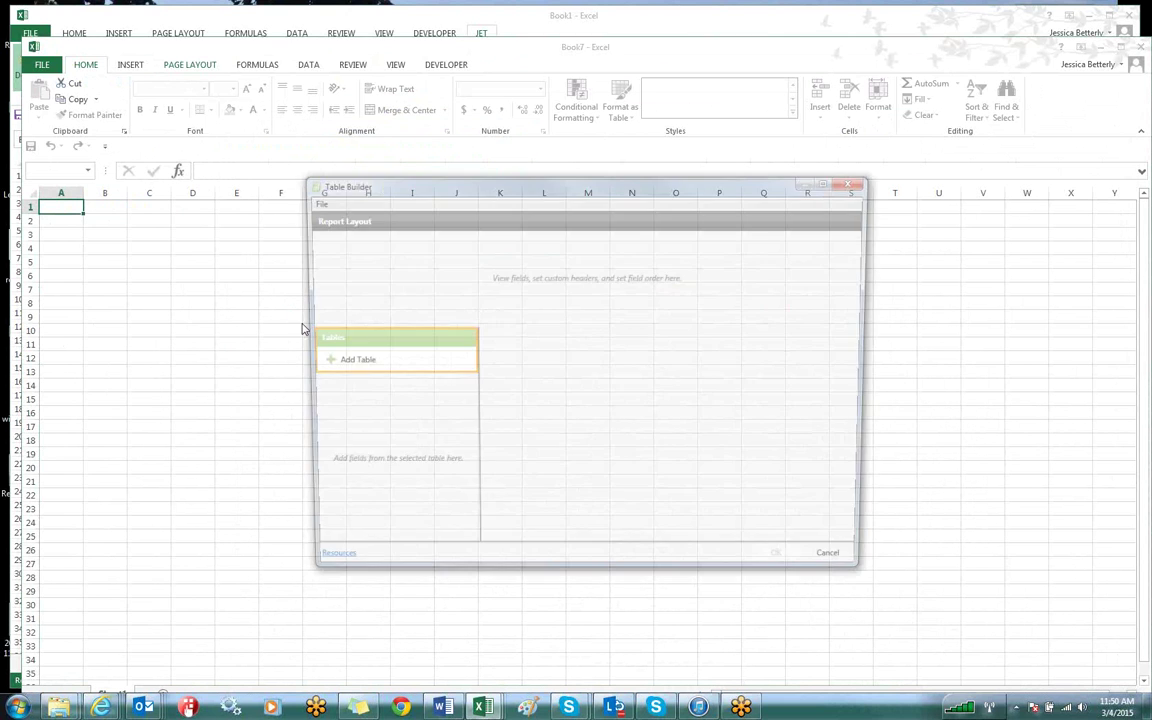
left_click(349, 363)
type("g/l a")
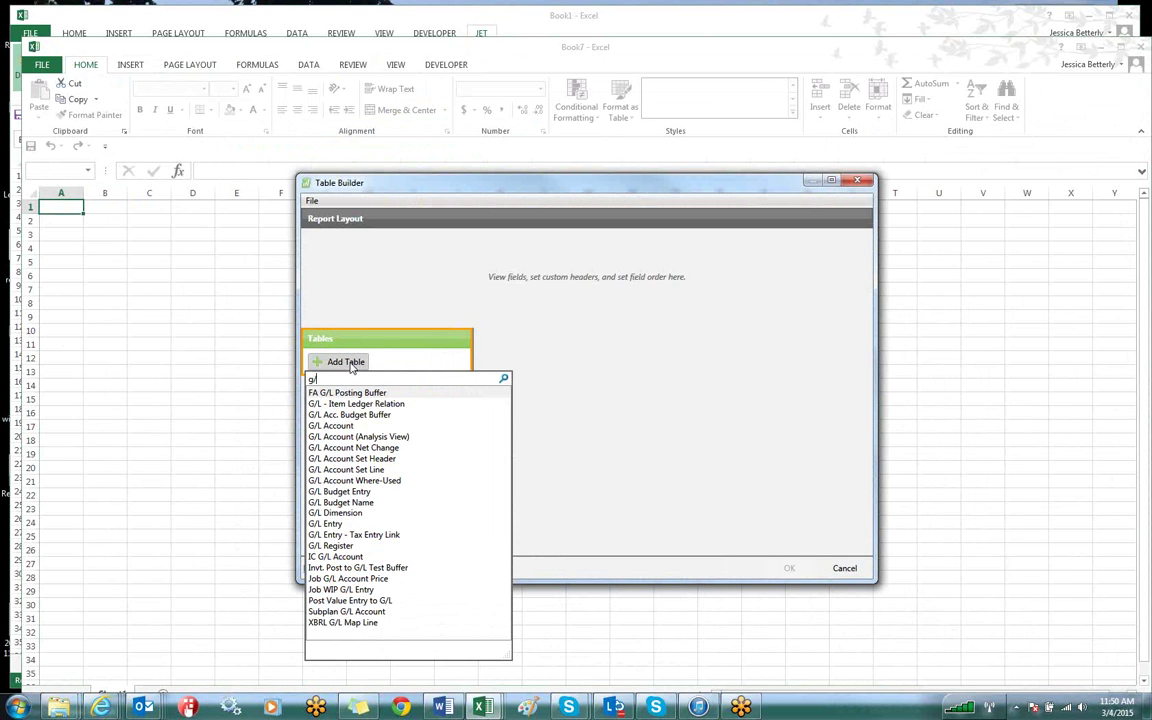
type("cc")
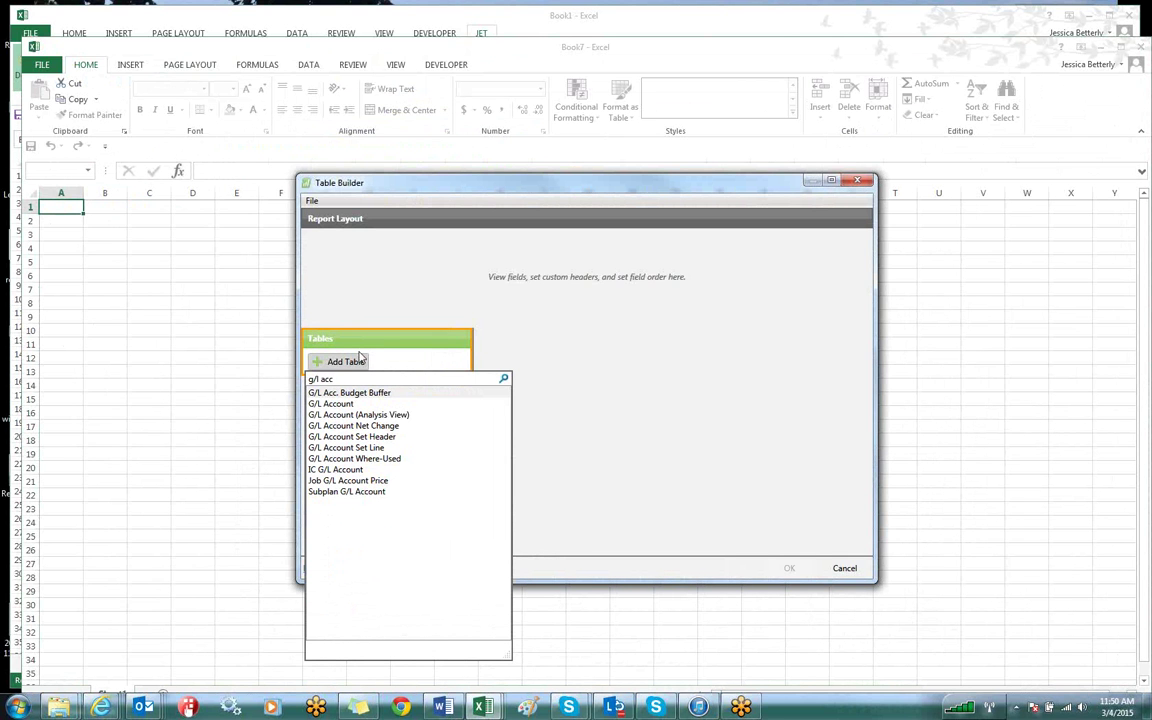
left_click(331, 404)
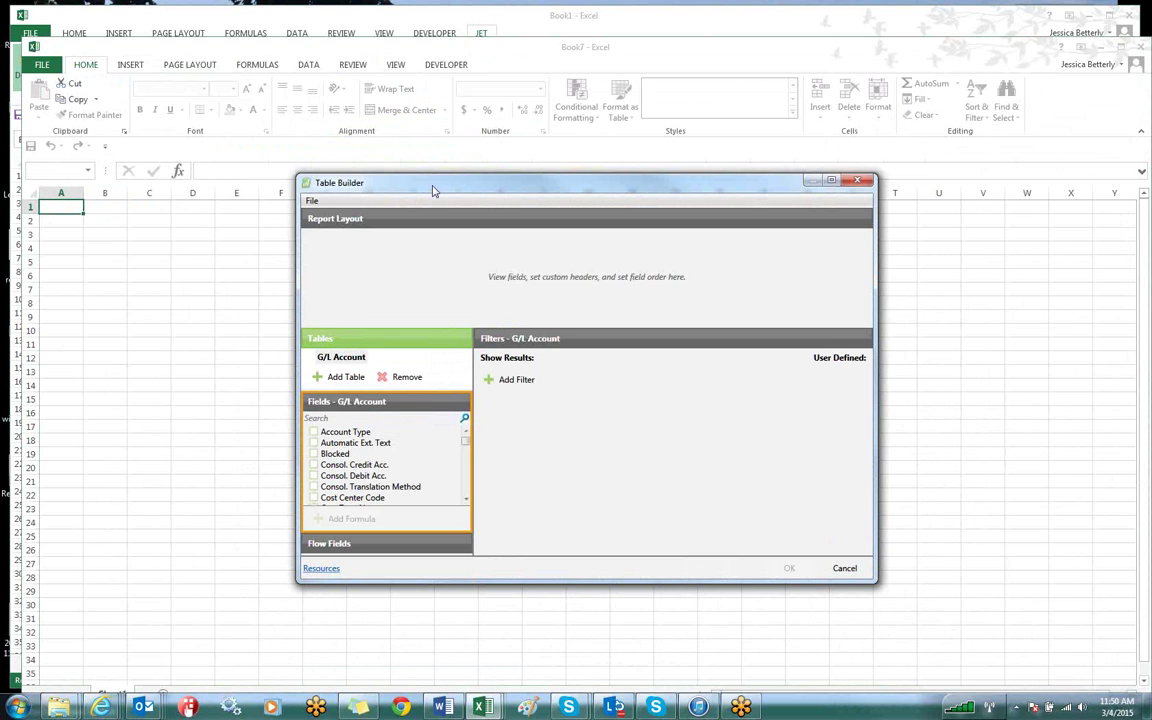
left_click_drag(432, 185, 355, 74)
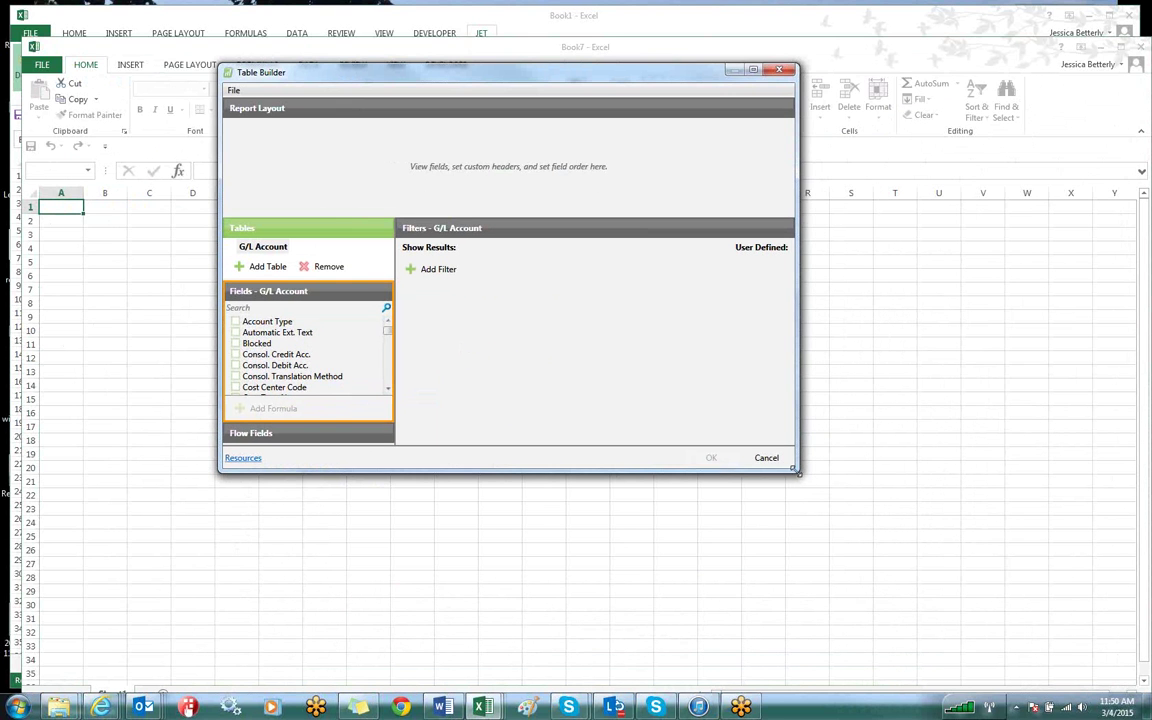
Step: Add the G/L Account columns No., Name and Reporting Category, with No. moved before Name
left_click_drag(833, 545, 906, 649)
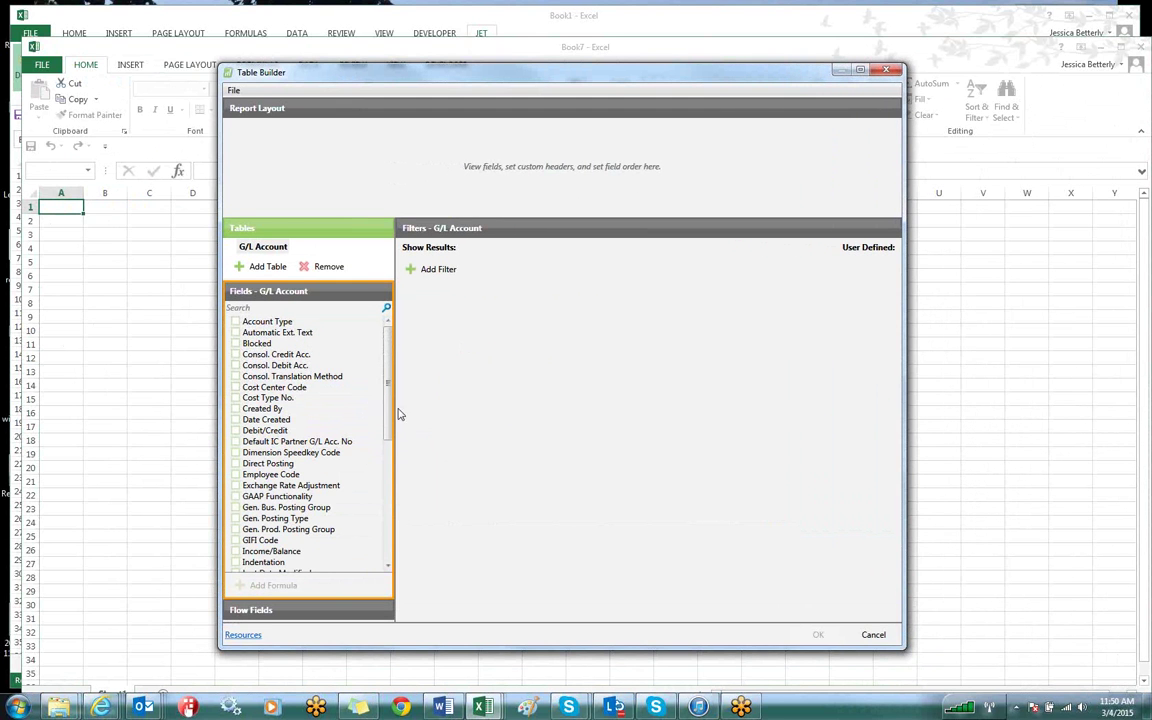
scroll(385, 390, "down", 1)
scroll(288, 333, "up", 1)
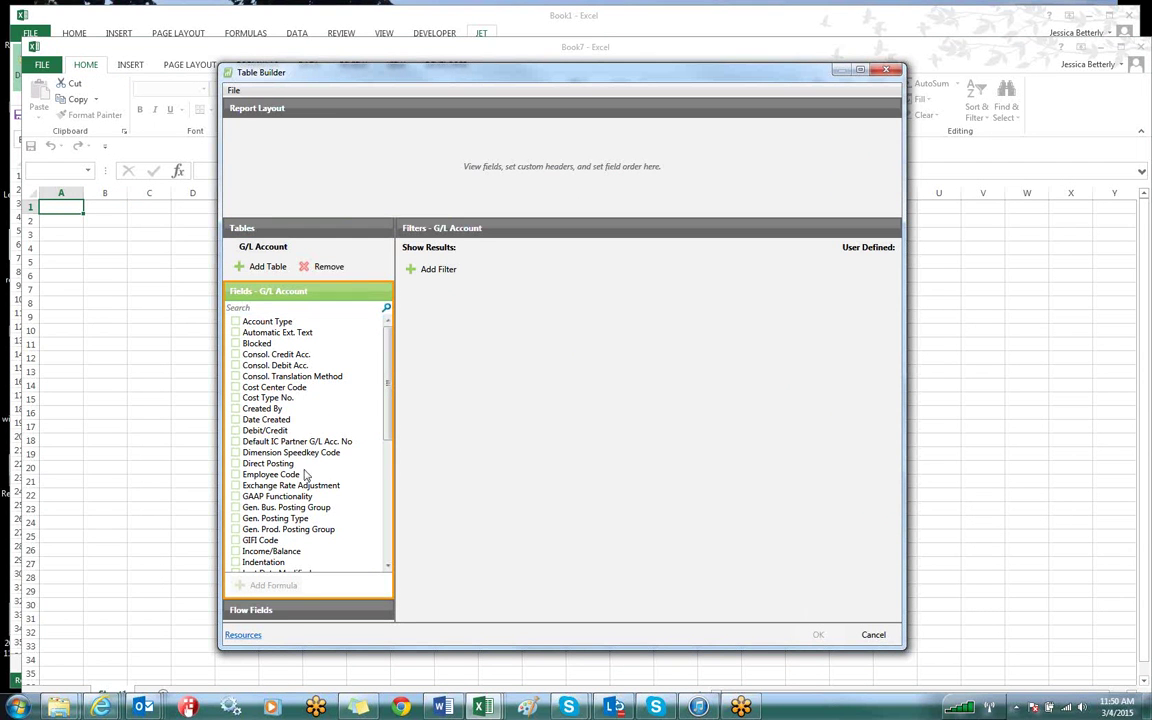
left_click_drag(391, 386, 390, 435)
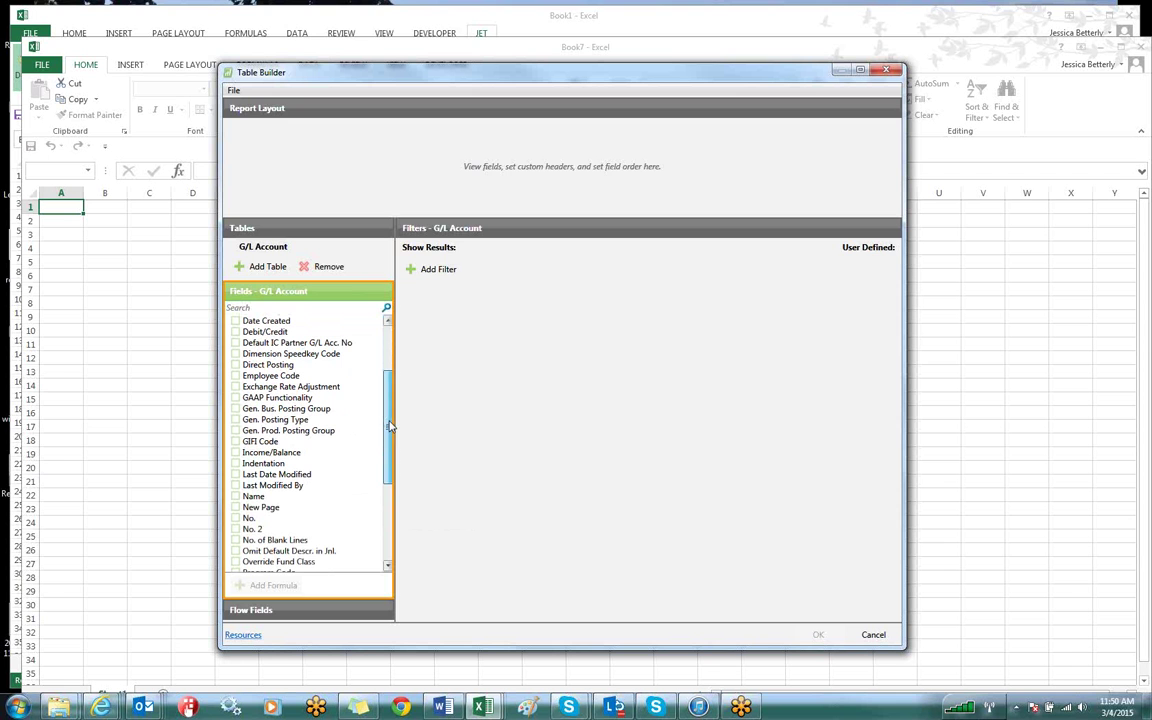
left_click(236, 497)
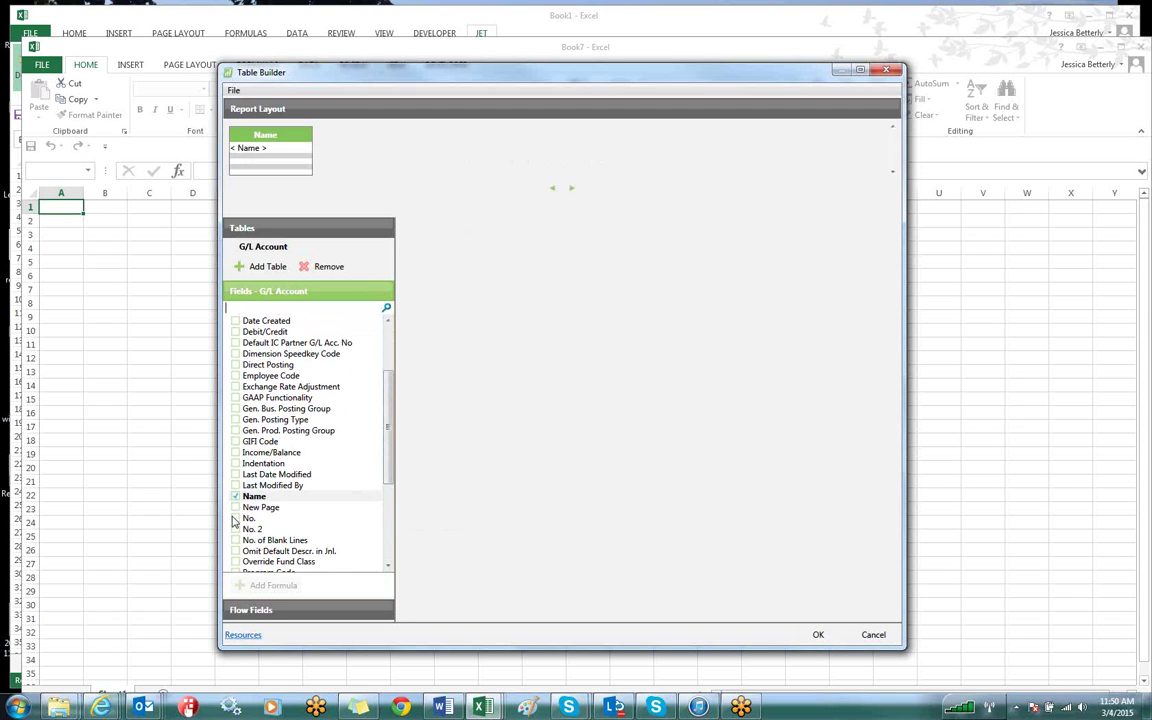
left_click(236, 519)
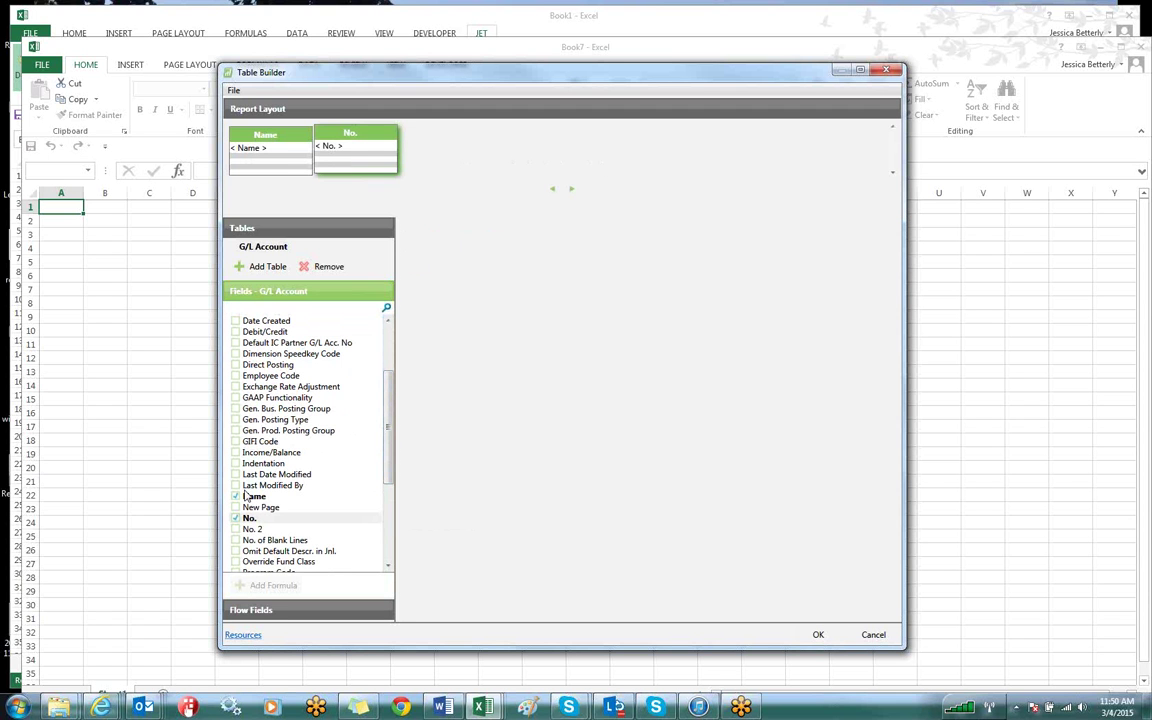
left_click_drag(364, 160, 268, 166)
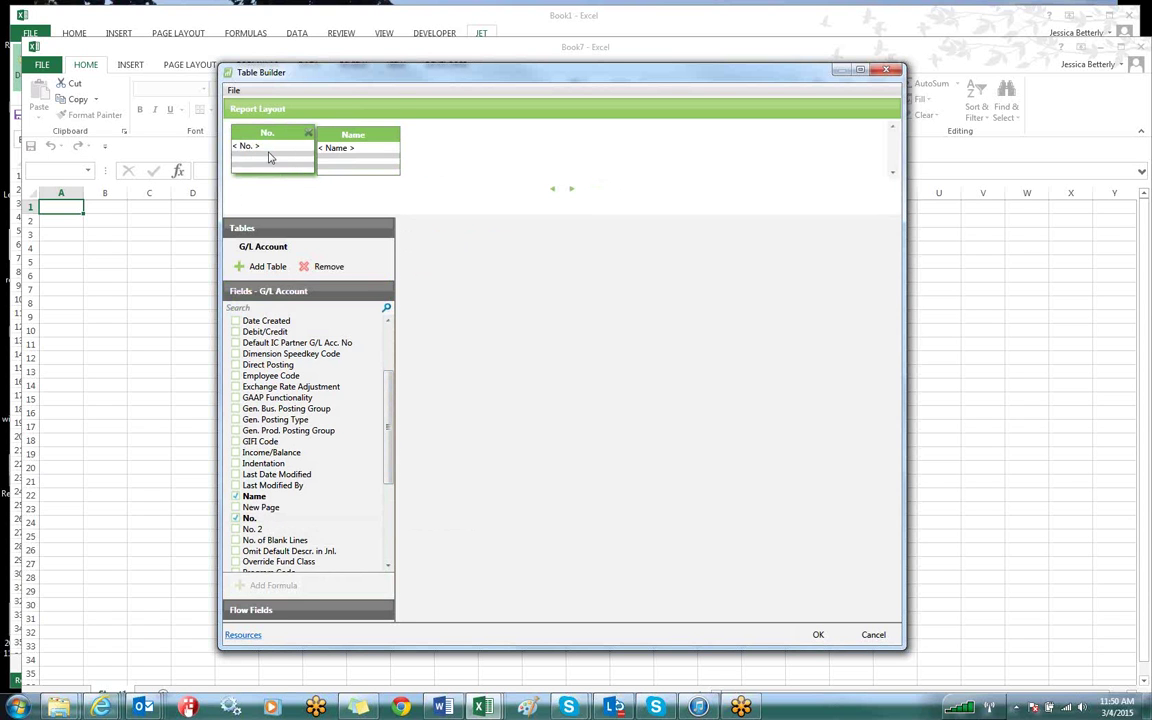
left_click(390, 426)
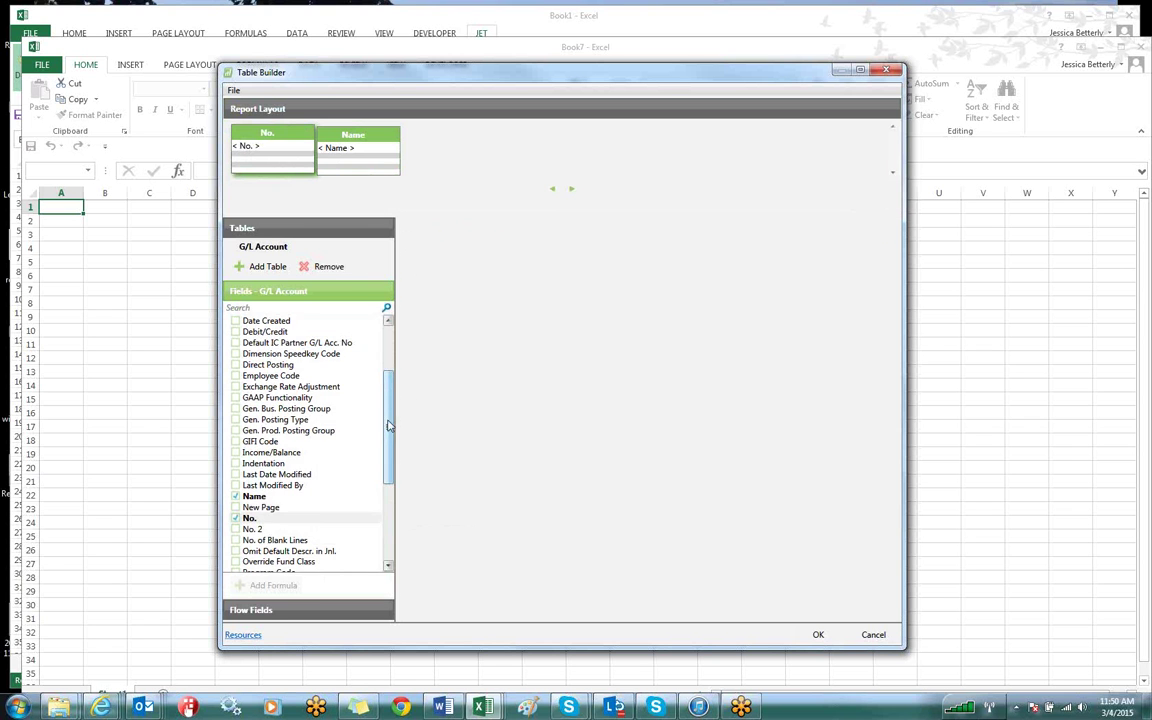
scroll(390, 426, "down", 4)
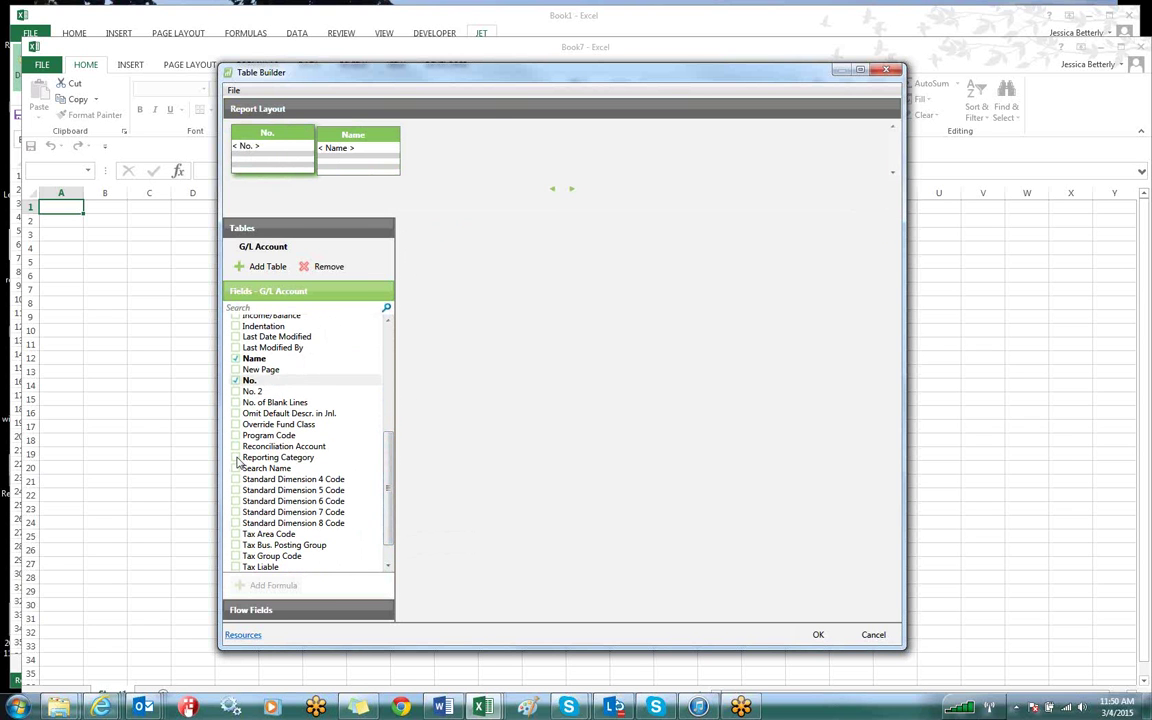
left_click(237, 457)
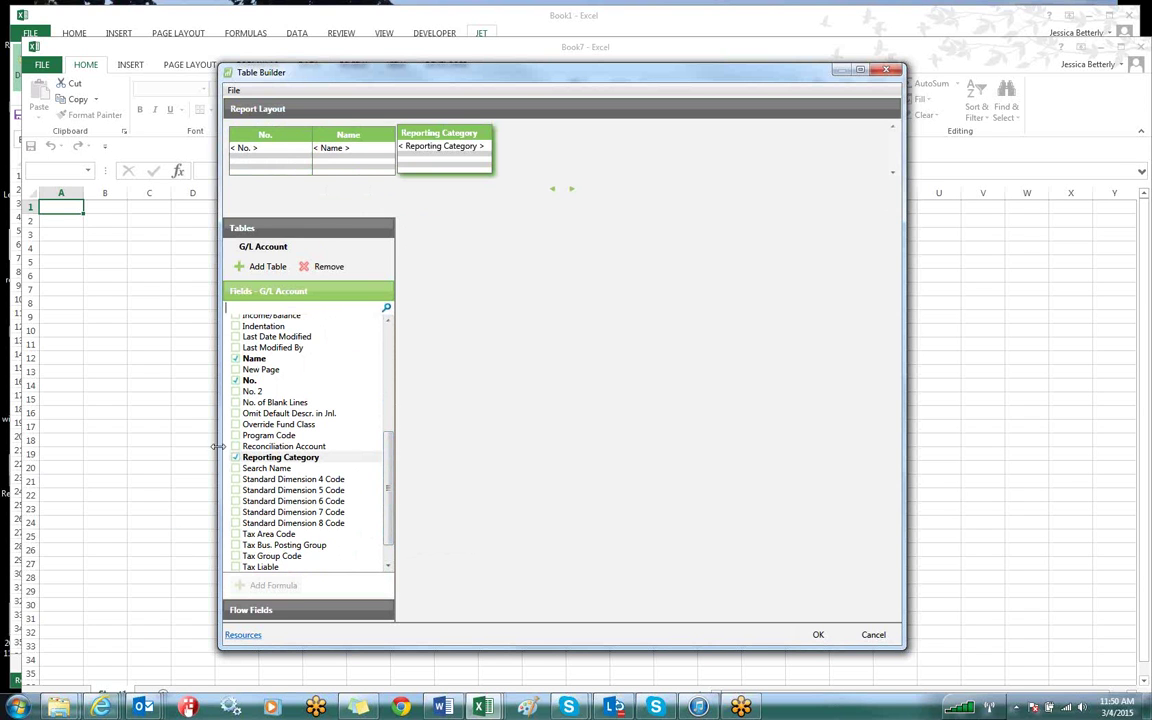
Step: Resume the suspended NAV session, sign in with the saved user name, and open Chart of Accounts
mouse_move(101, 707)
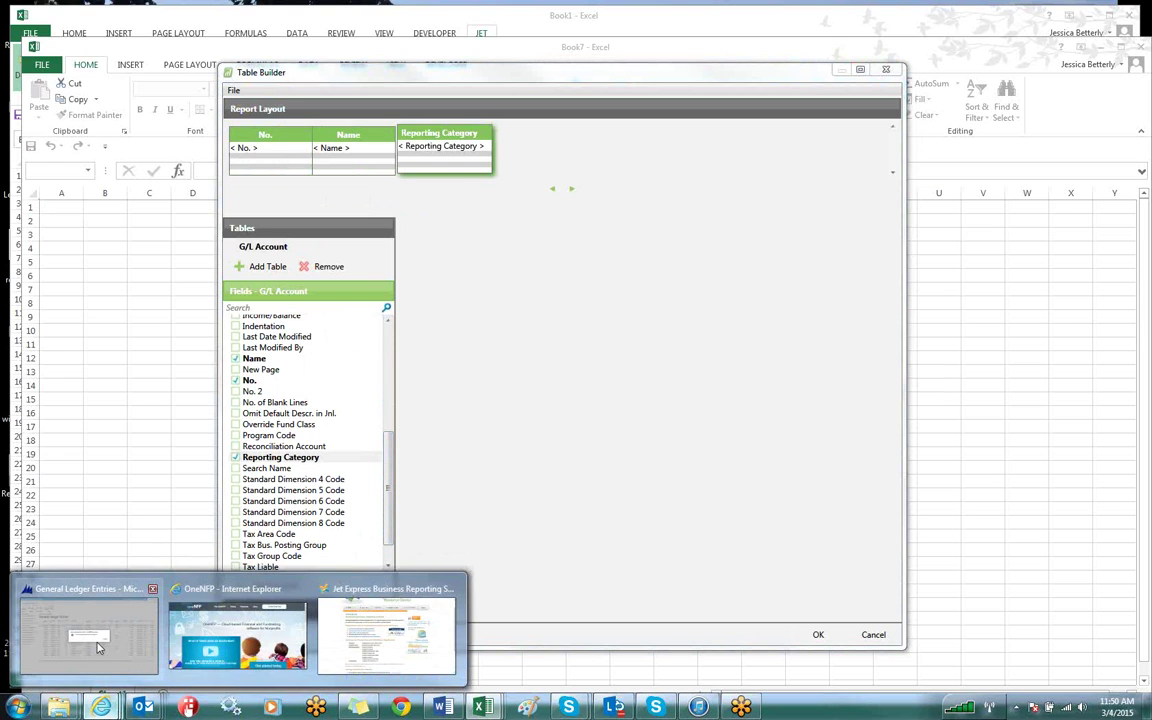
left_click(98, 648)
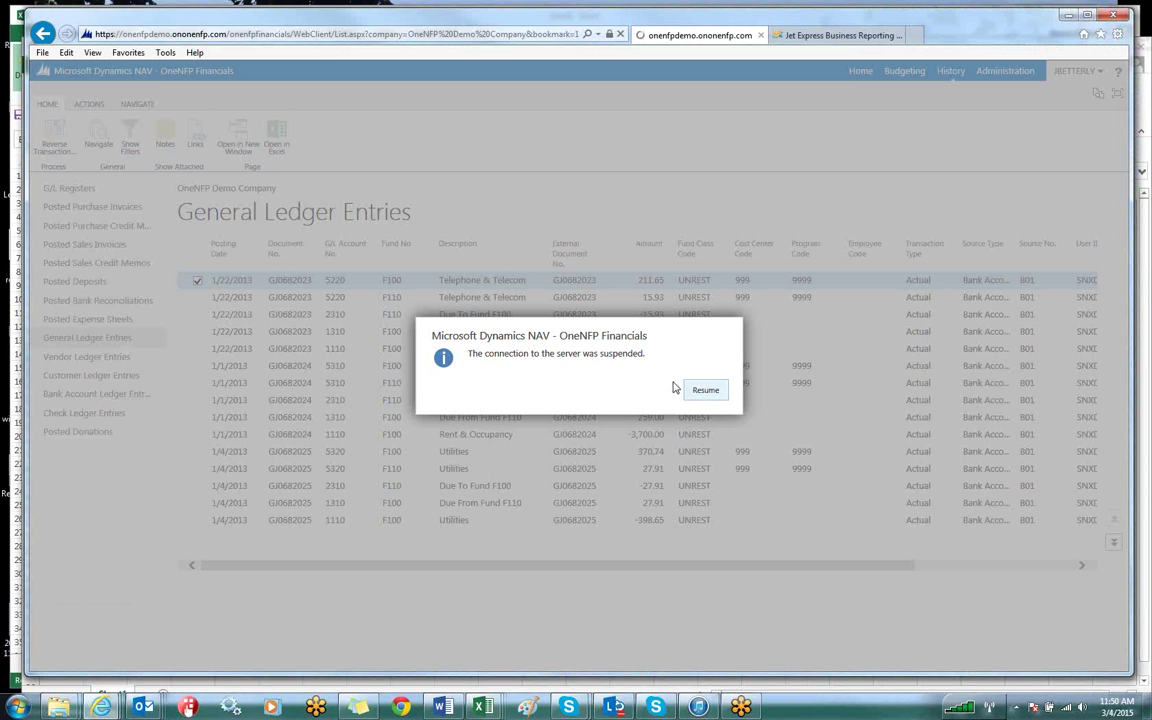
left_click(680, 388)
type("jbett")
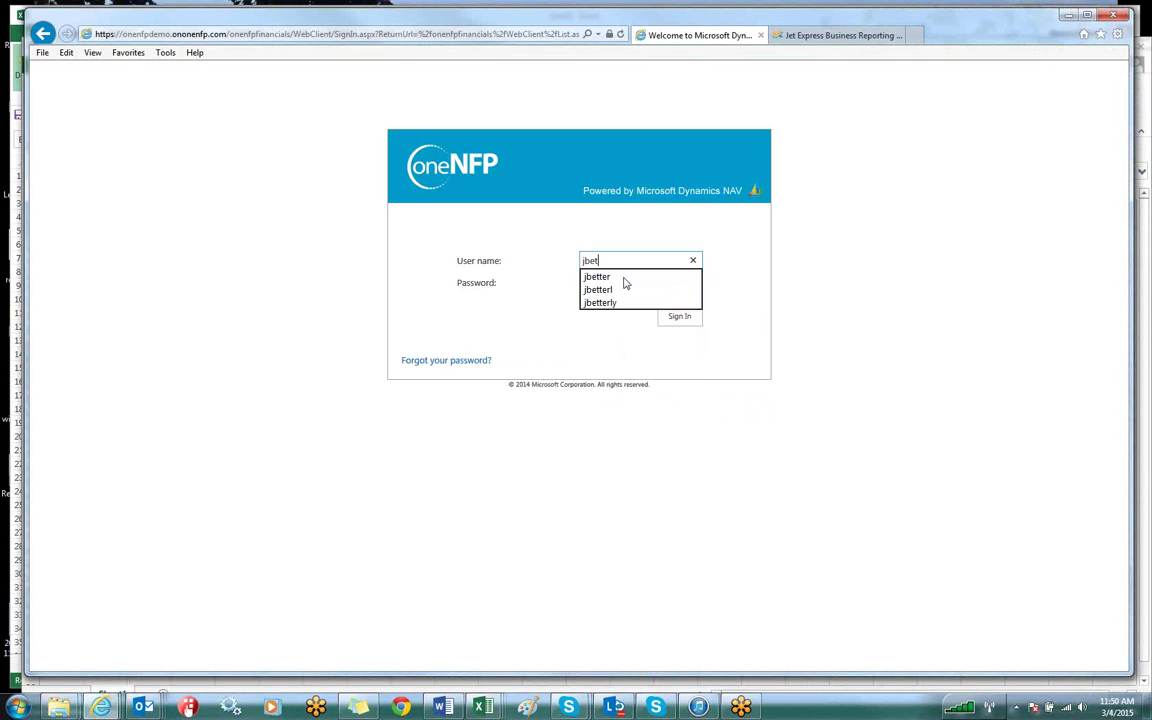
key("Down")
key("Down")
key("Down")
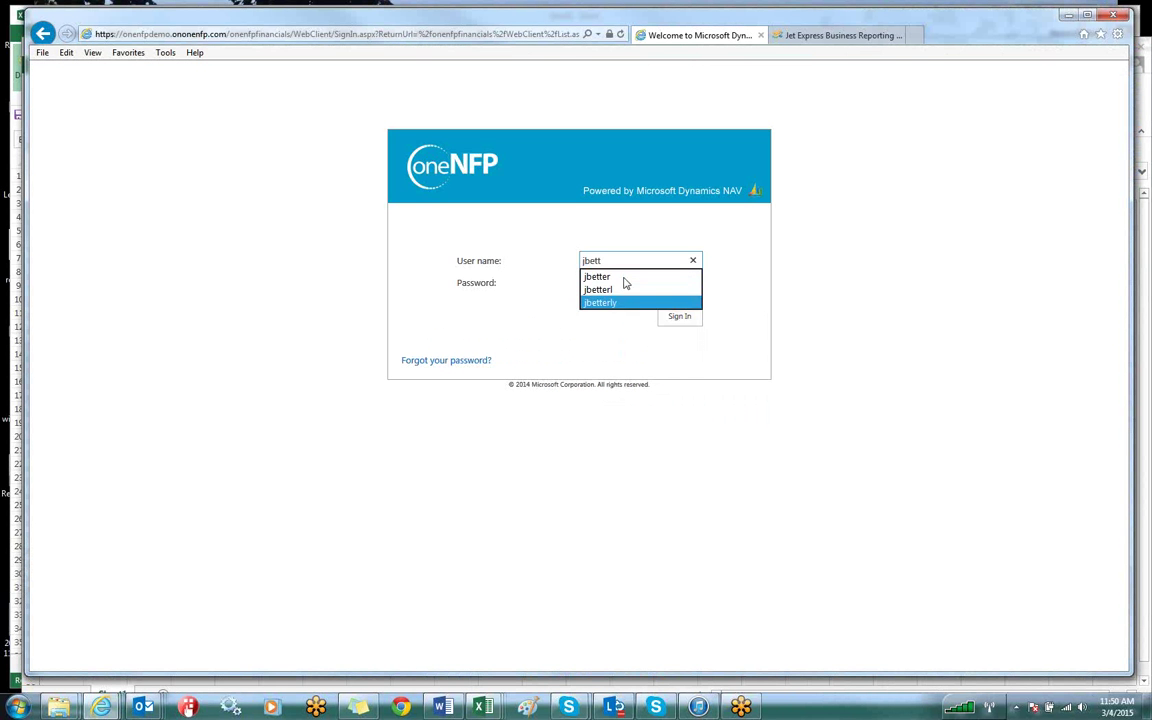
key("Return")
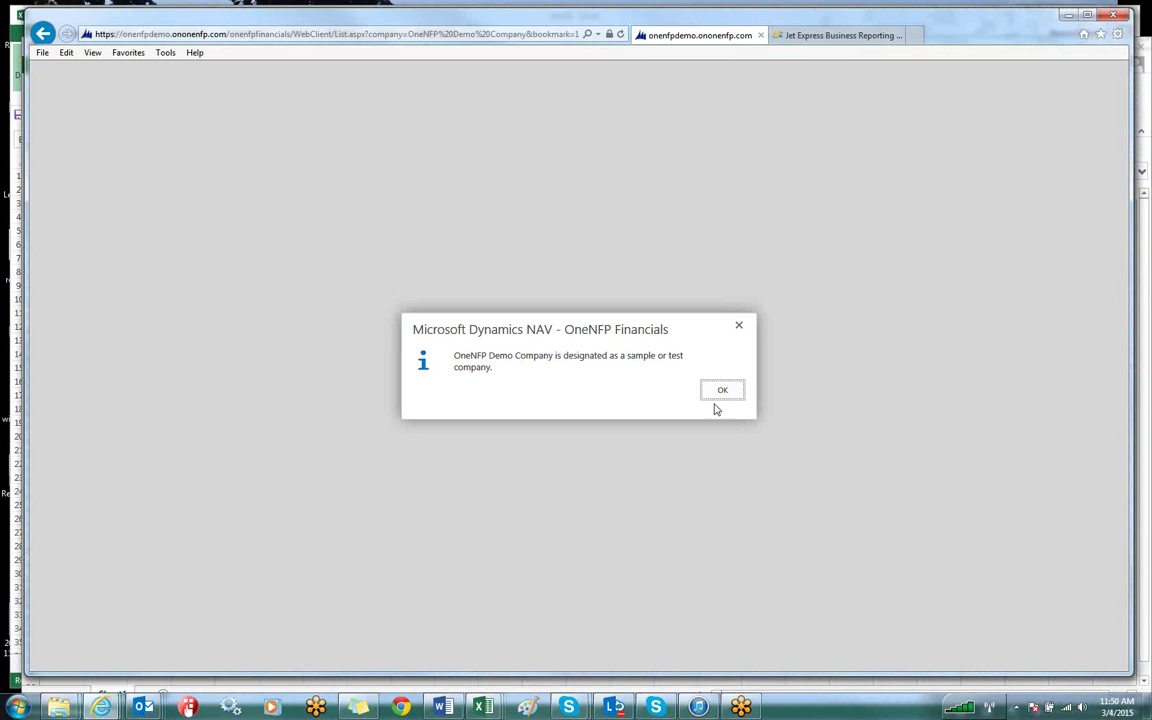
left_click(722, 392)
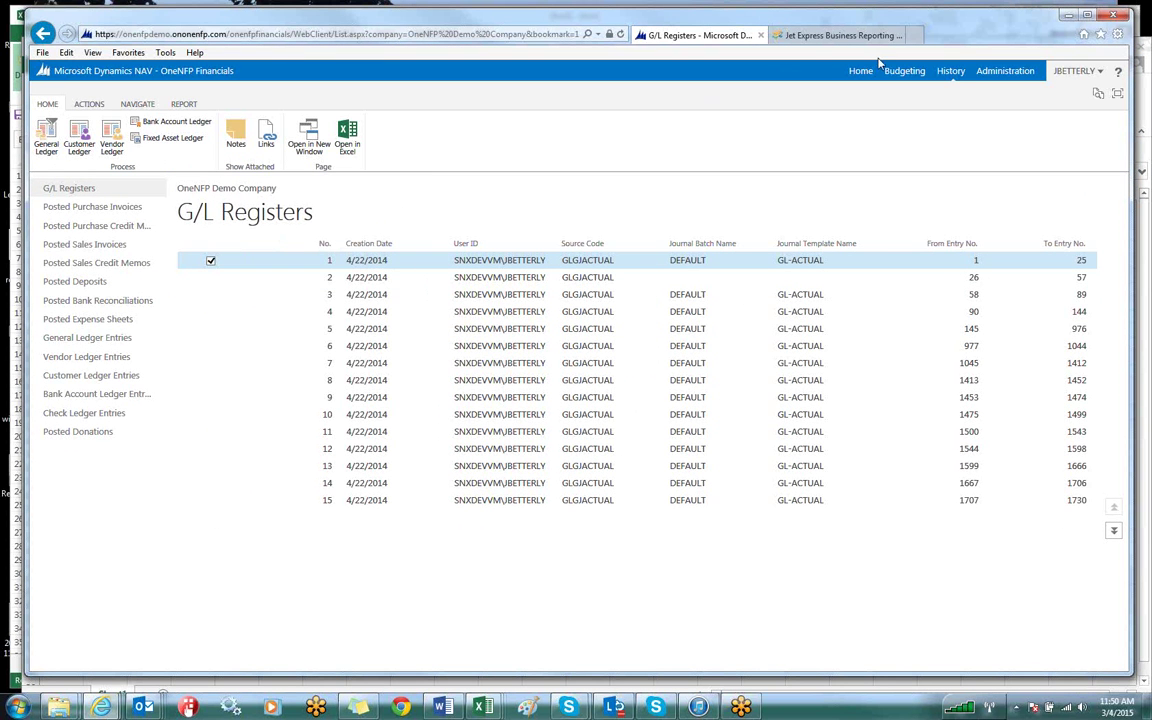
left_click(113, 201)
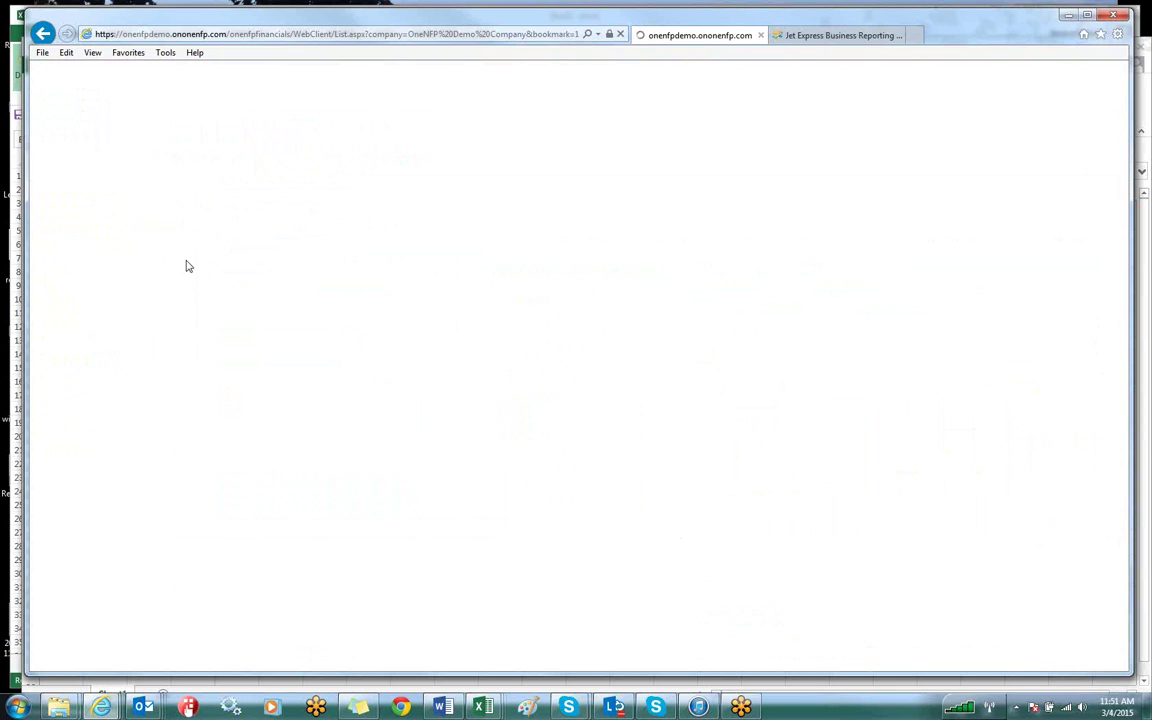
Step: Open account 1120 National Bank - Savings and review the G/L entries behind its 70,681.16 balance
left_click(237, 335)
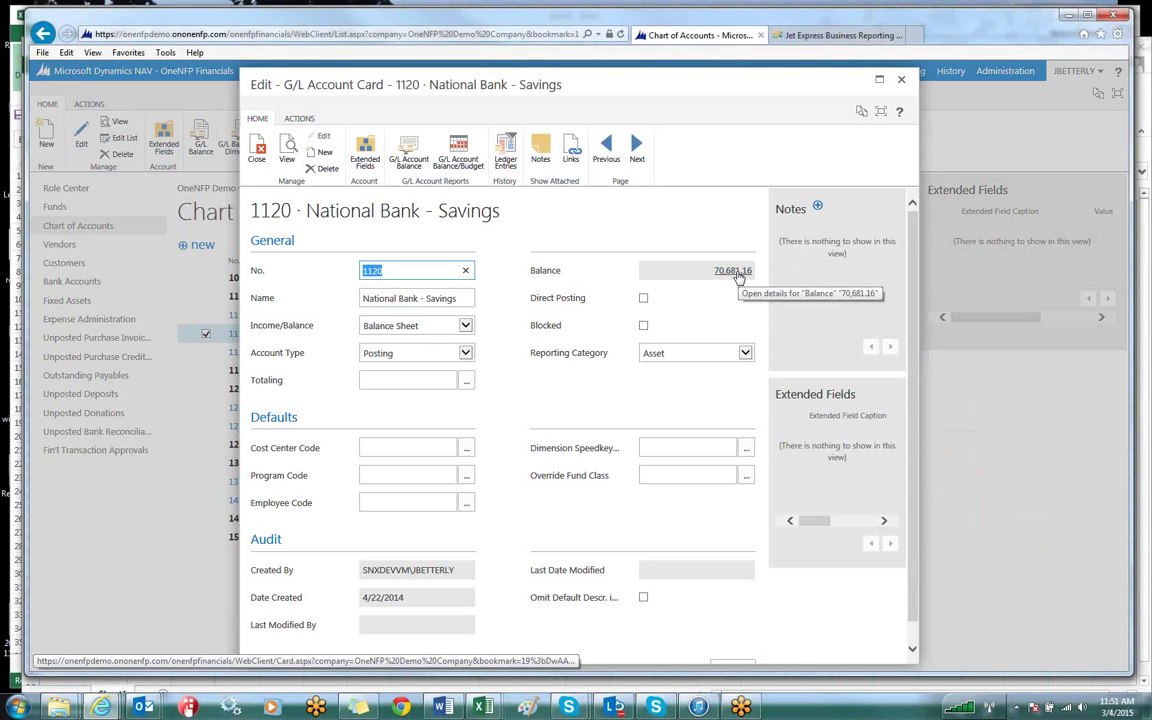
left_click(397, 352)
left_click(400, 325)
left_click(400, 325)
left_click(390, 298)
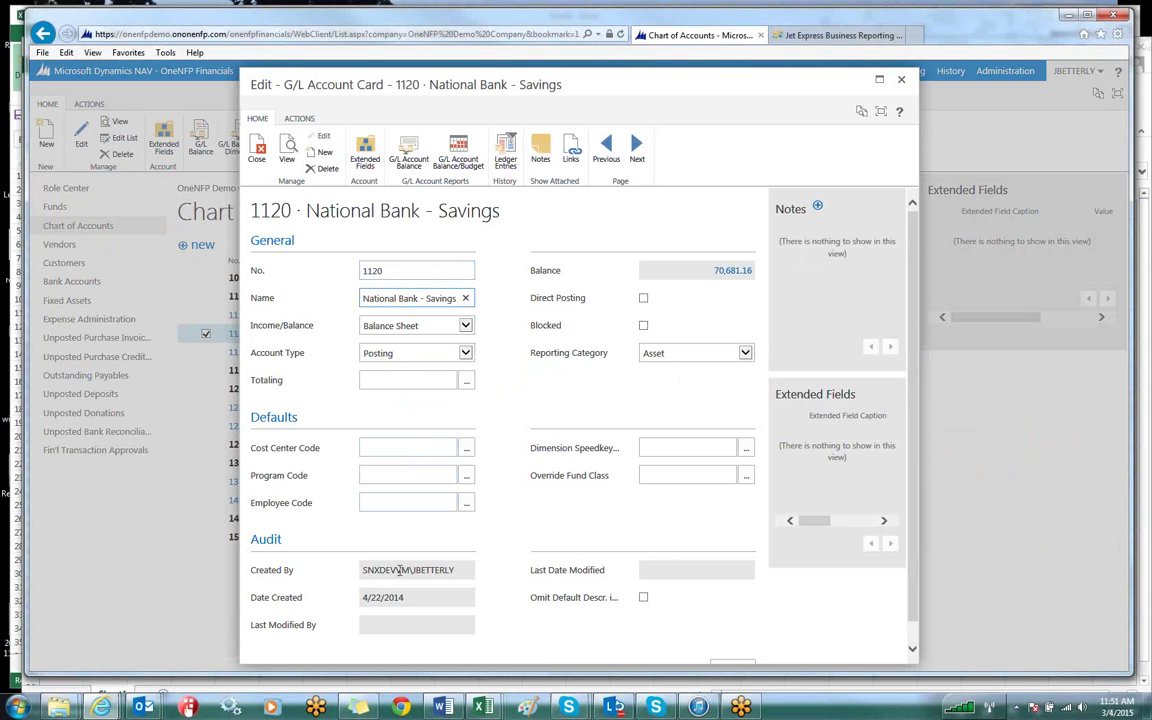
left_click(733, 272)
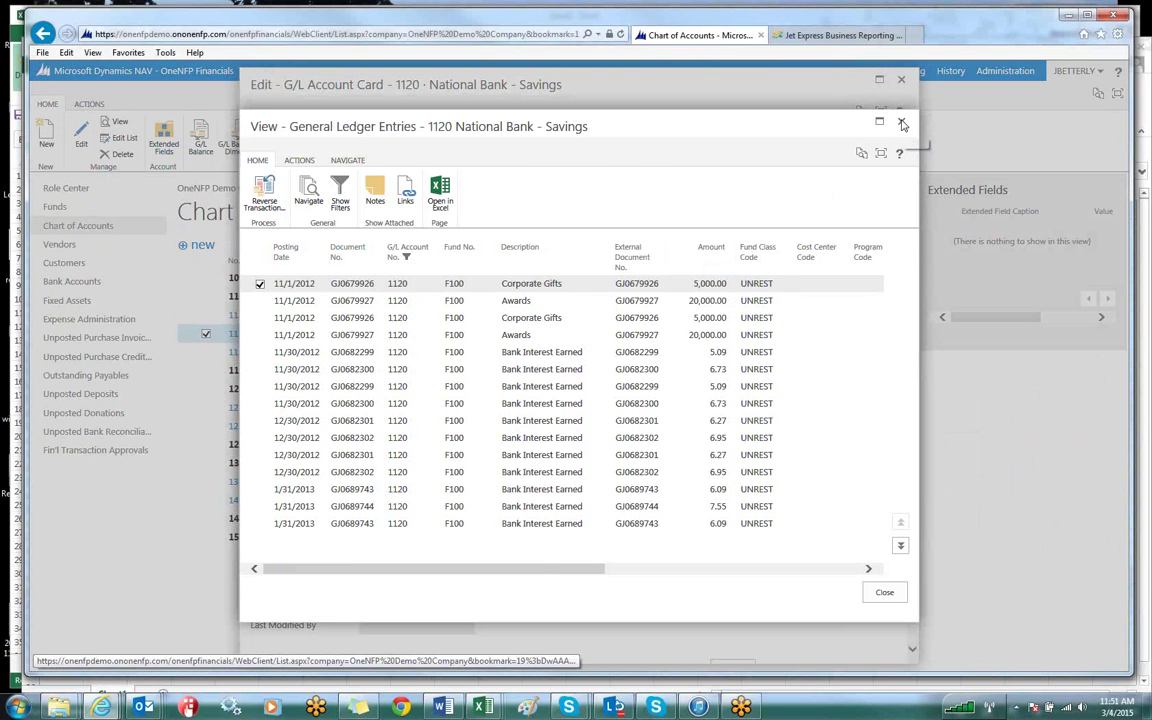
left_click(902, 123)
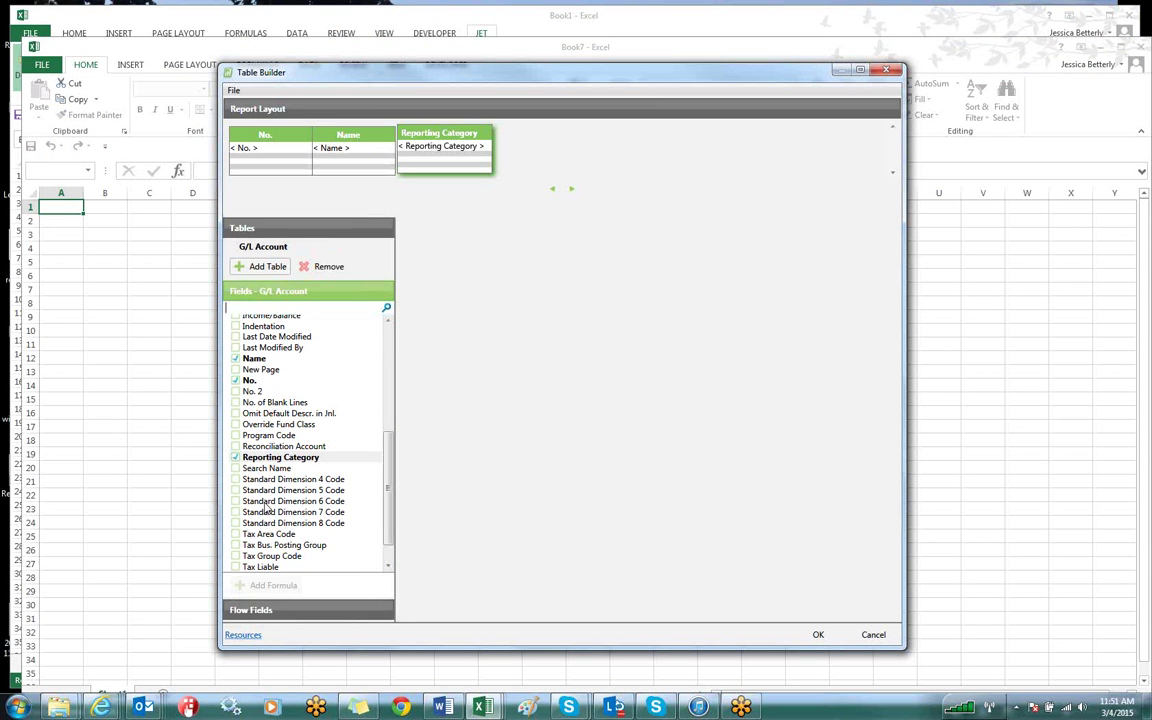
Step: Add the Actual and Budget flow fields to the G/L Account report and insert it on the sheet
left_click(251, 610)
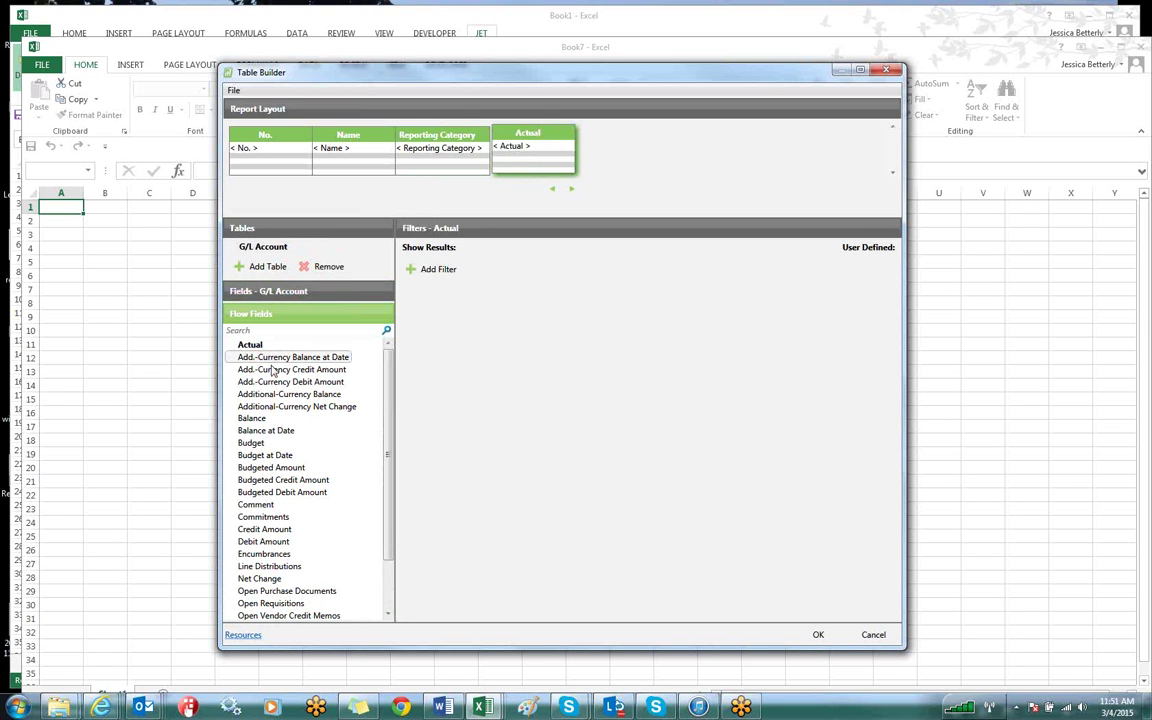
double_click(252, 444)
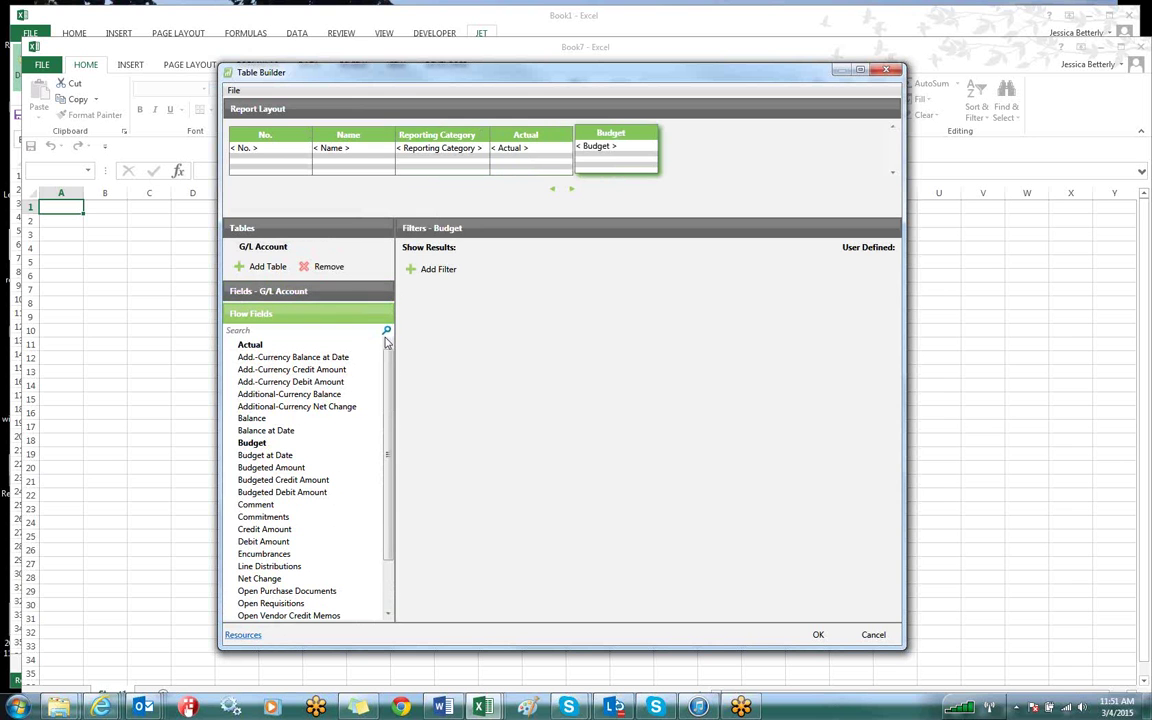
left_click(816, 633)
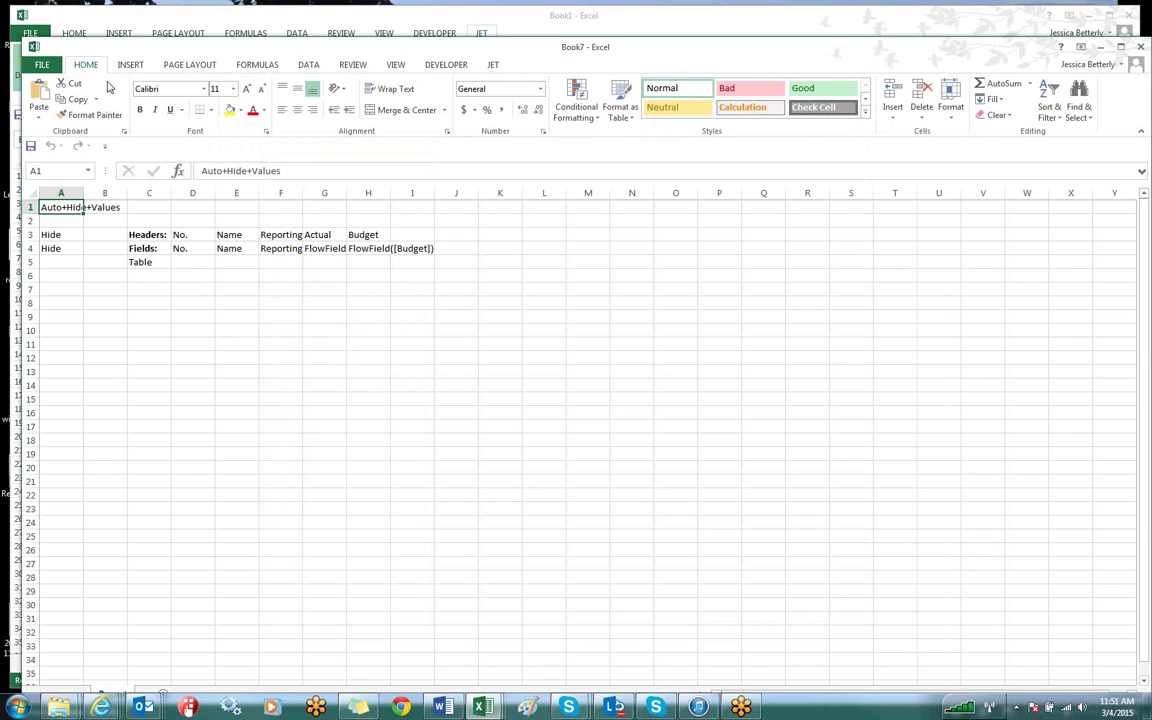
Step: Refresh the Book7 G/L Account report from the JET ribbon to pull in live data
left_click(493, 66)
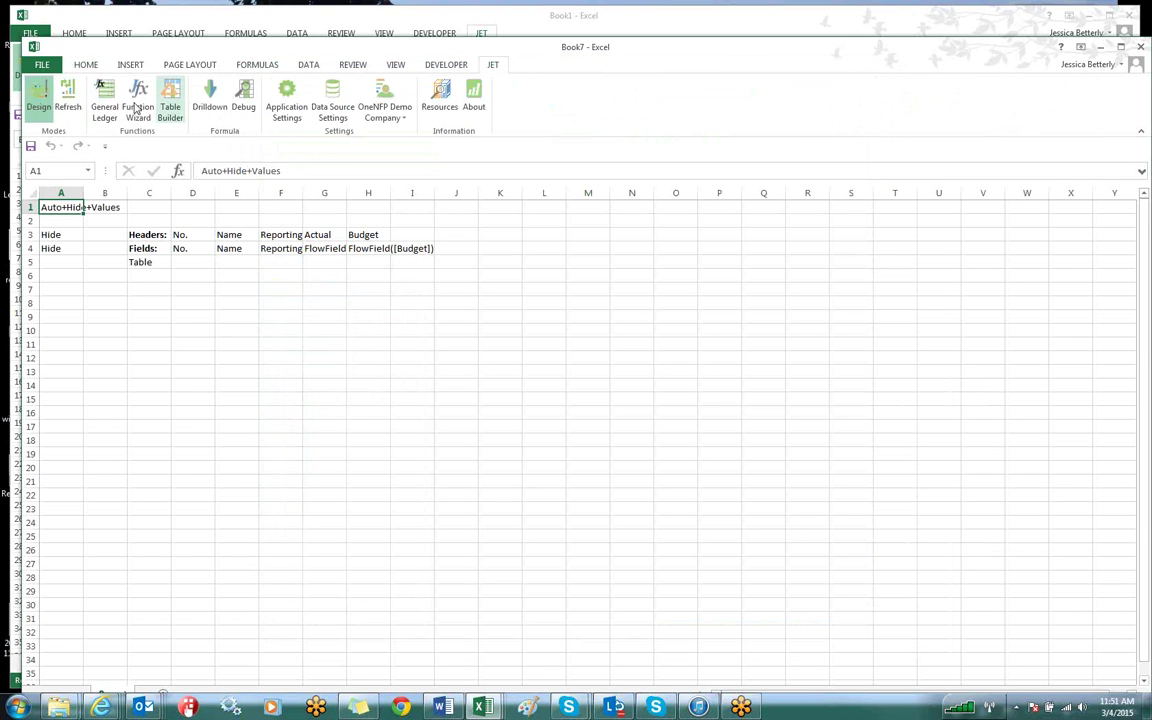
left_click(67, 98)
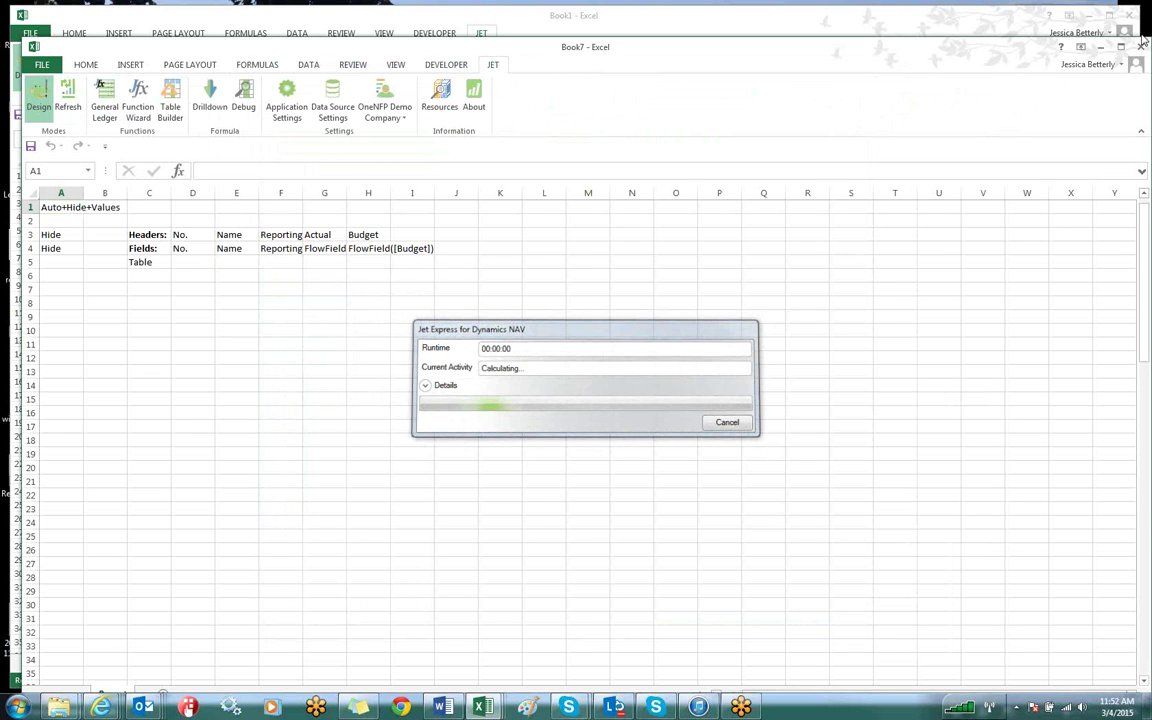